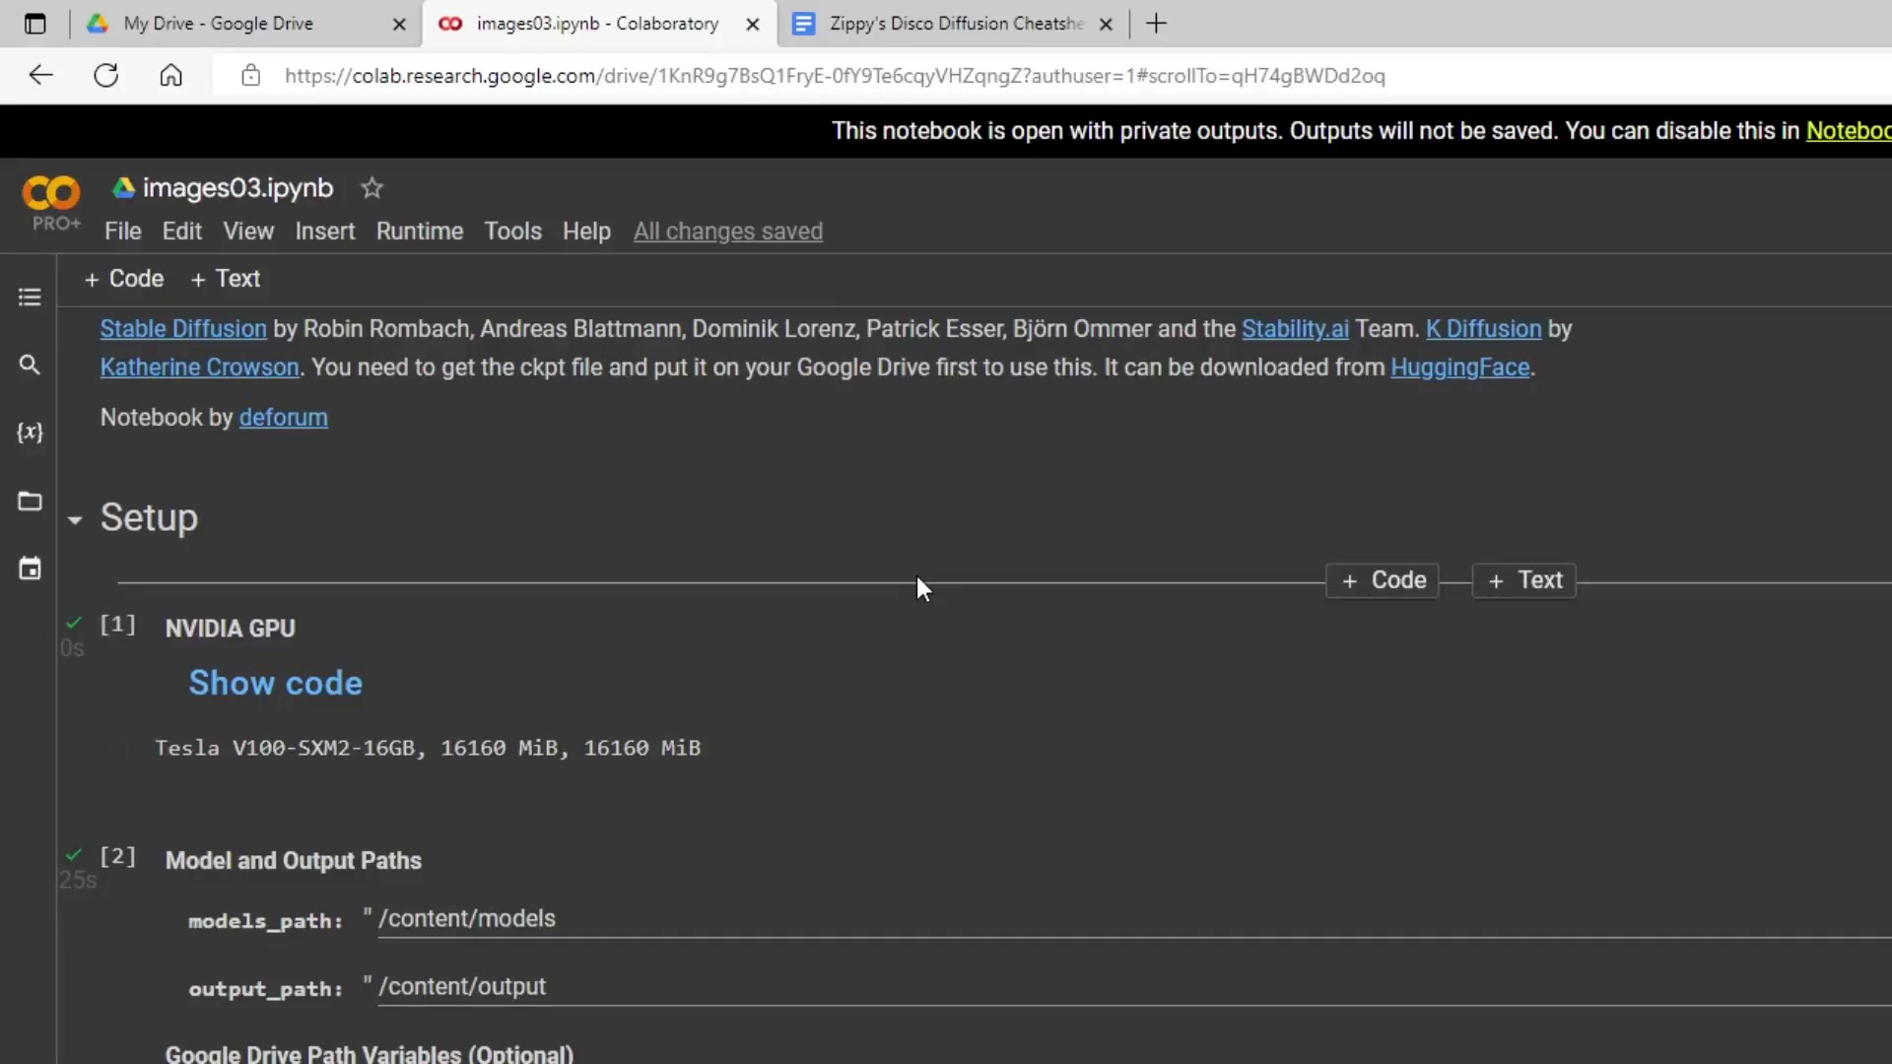
- Scroll past the setup output to Animation Settings and inspect animation_mode (3D, 60 frames, replicate border)
mouse_move(808, 629)
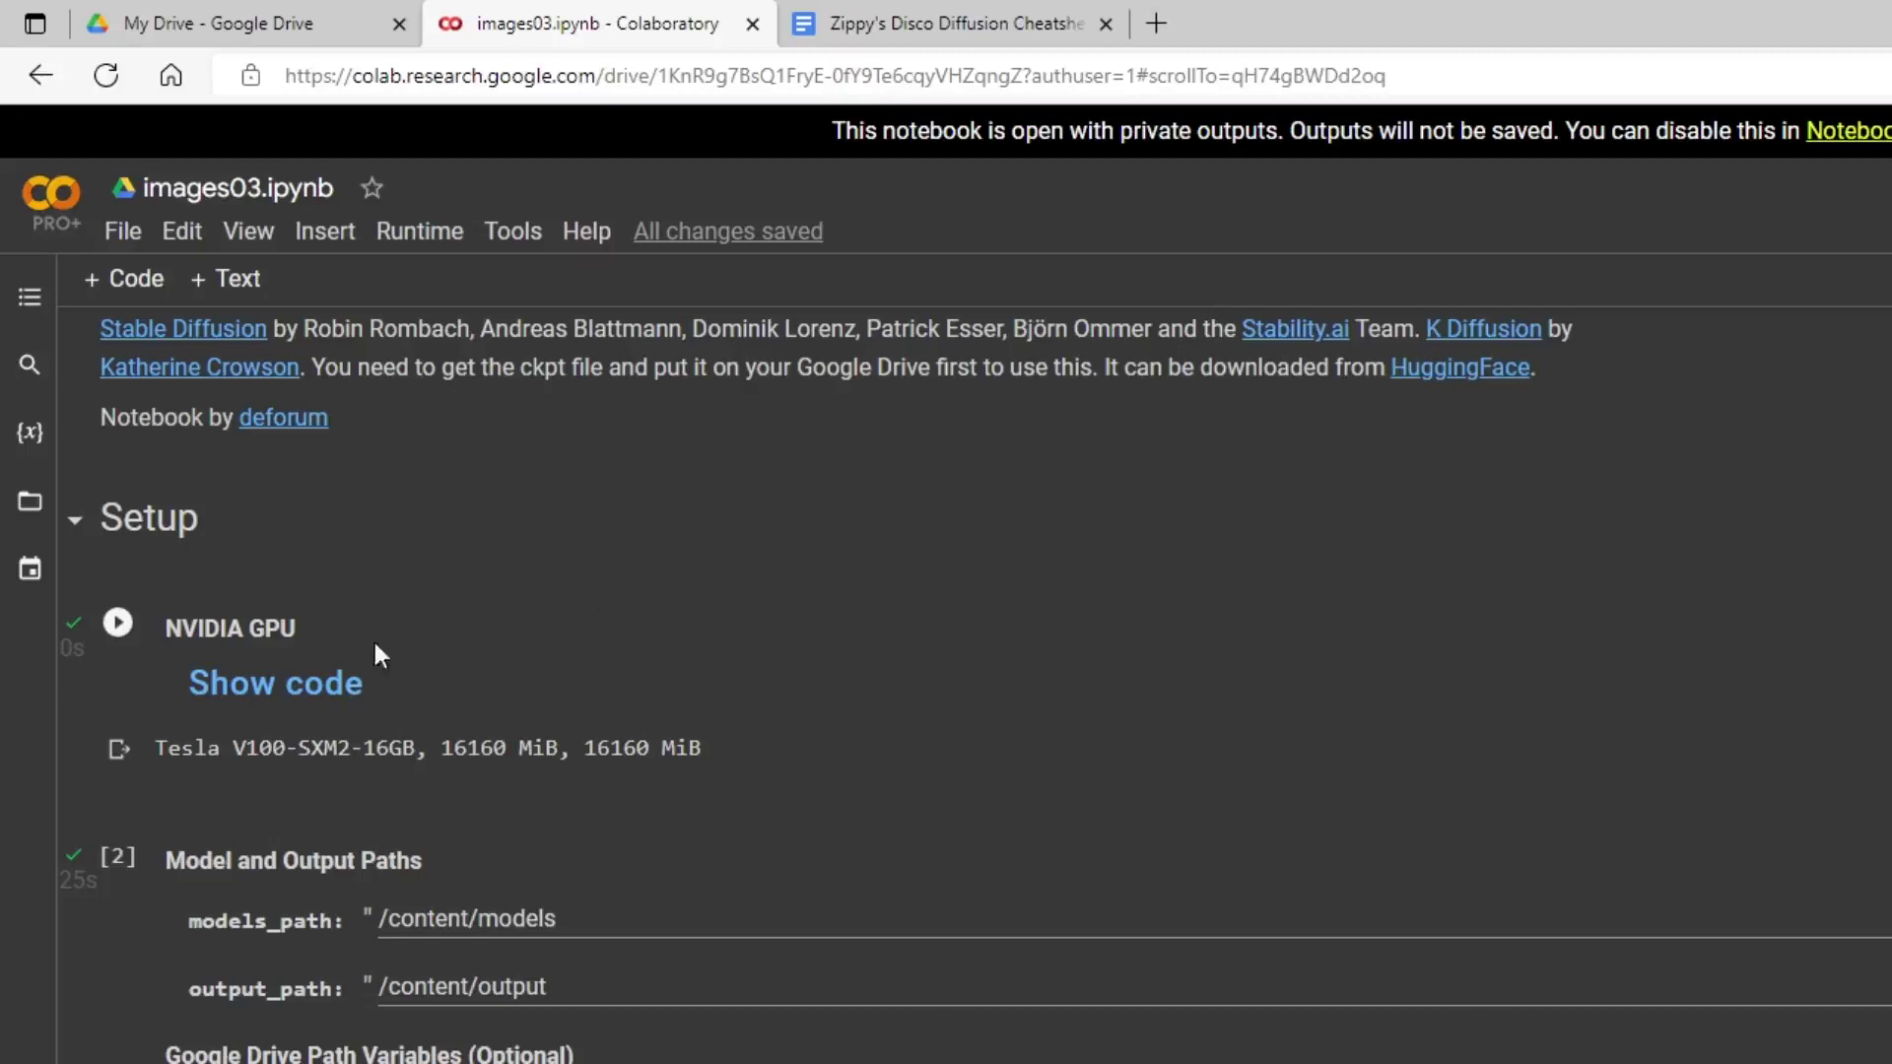
scroll(295, 724, down, 2)
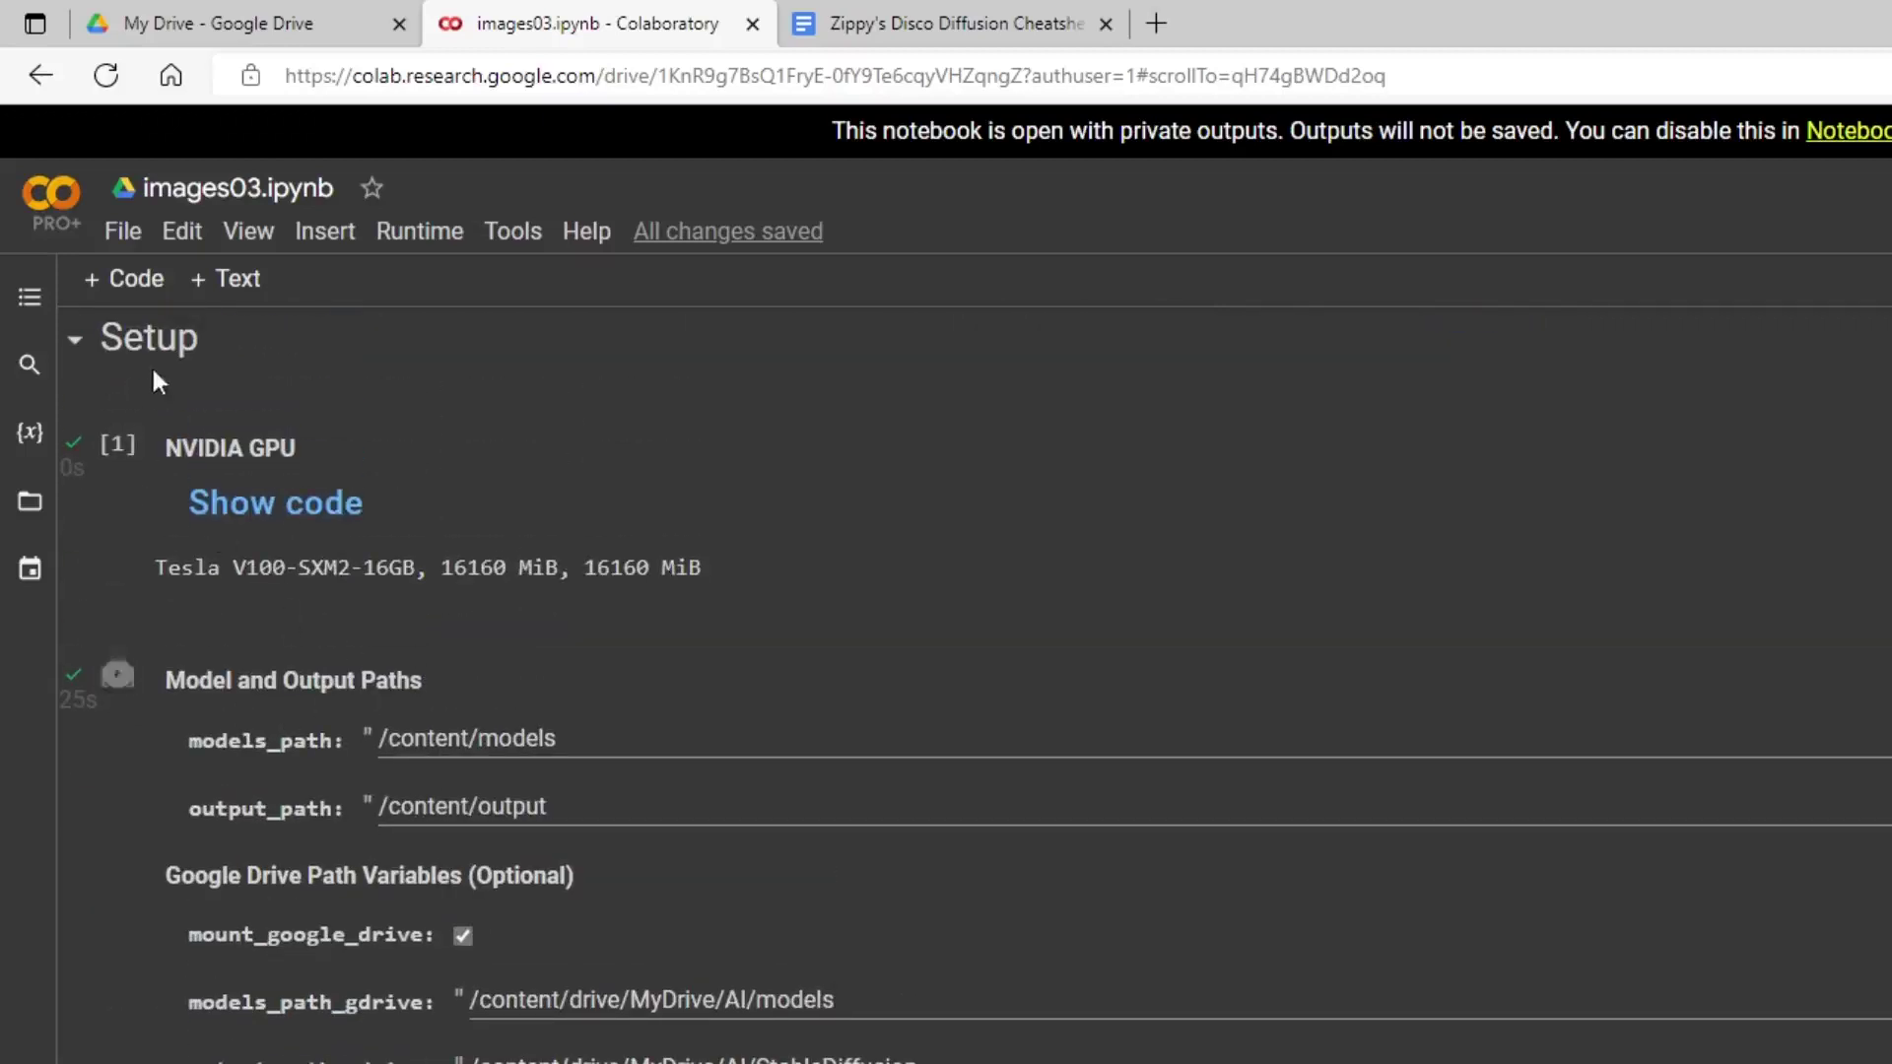
scroll(259, 846, up, 3)
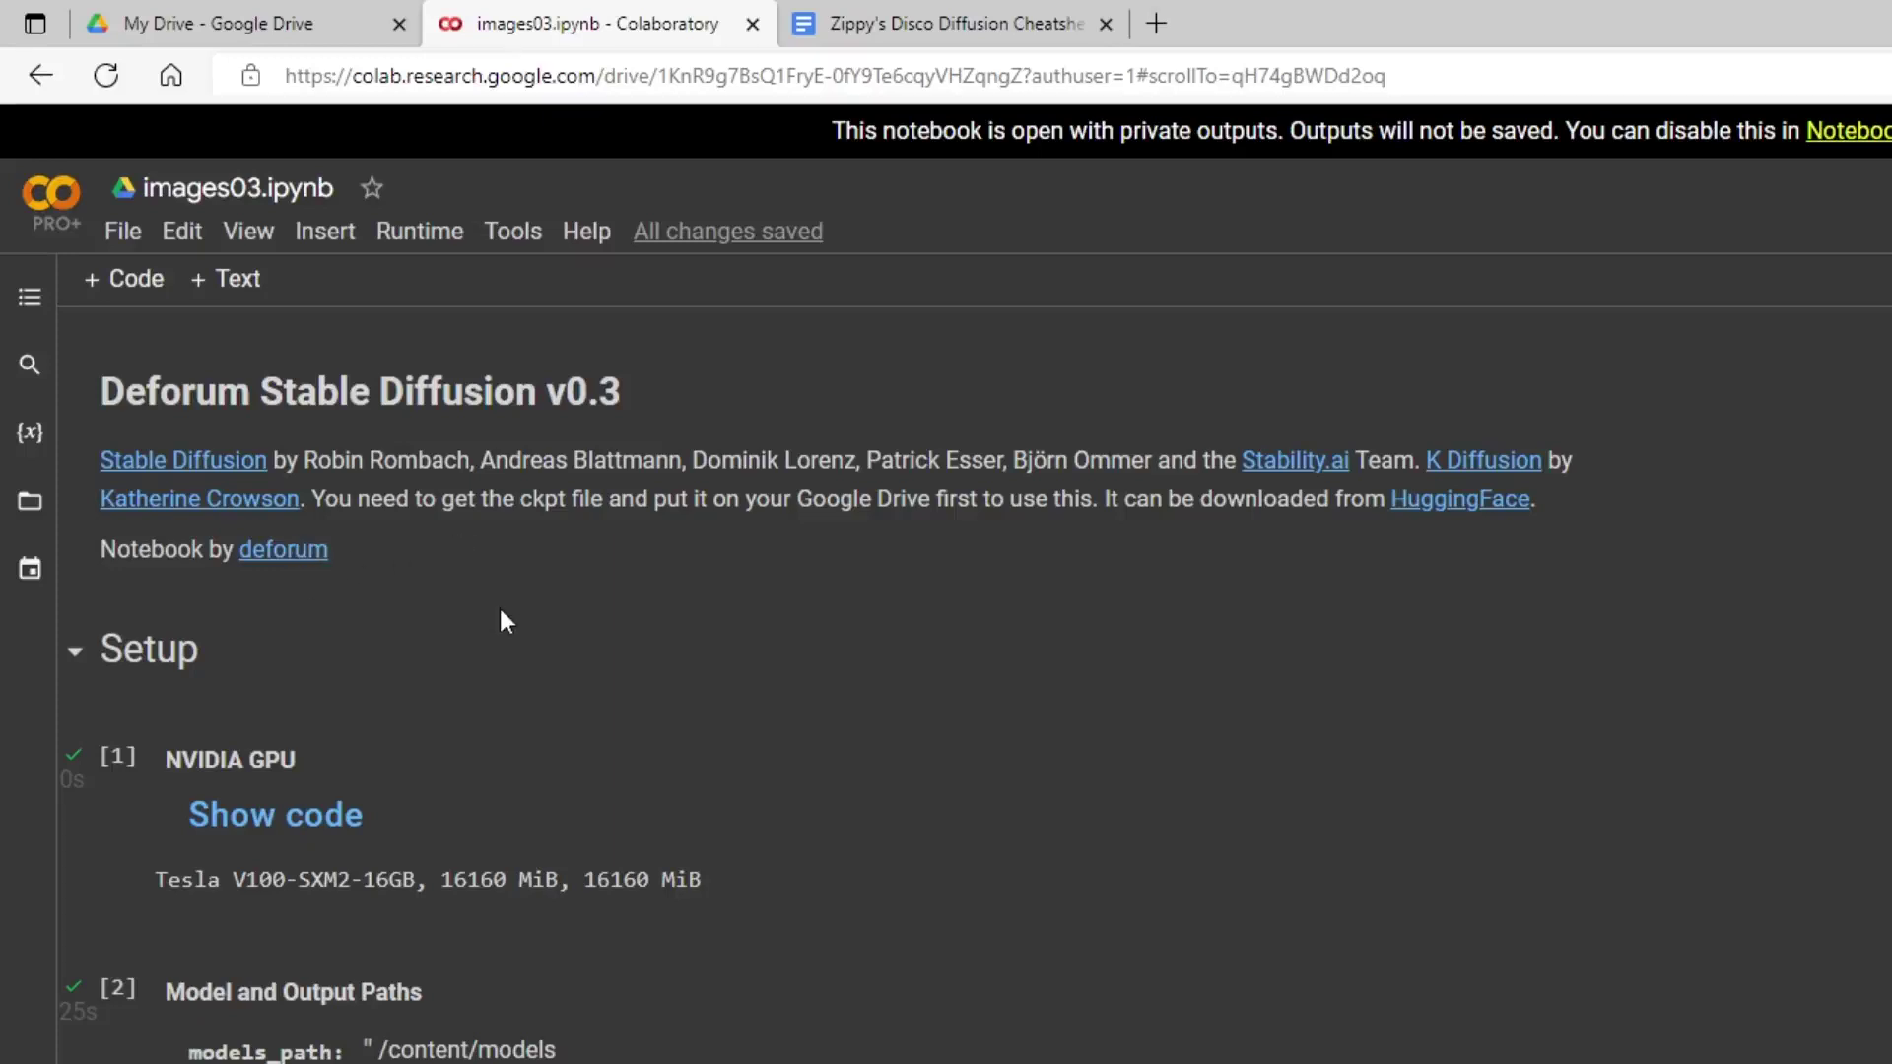
scroll(676, 633, down, 10)
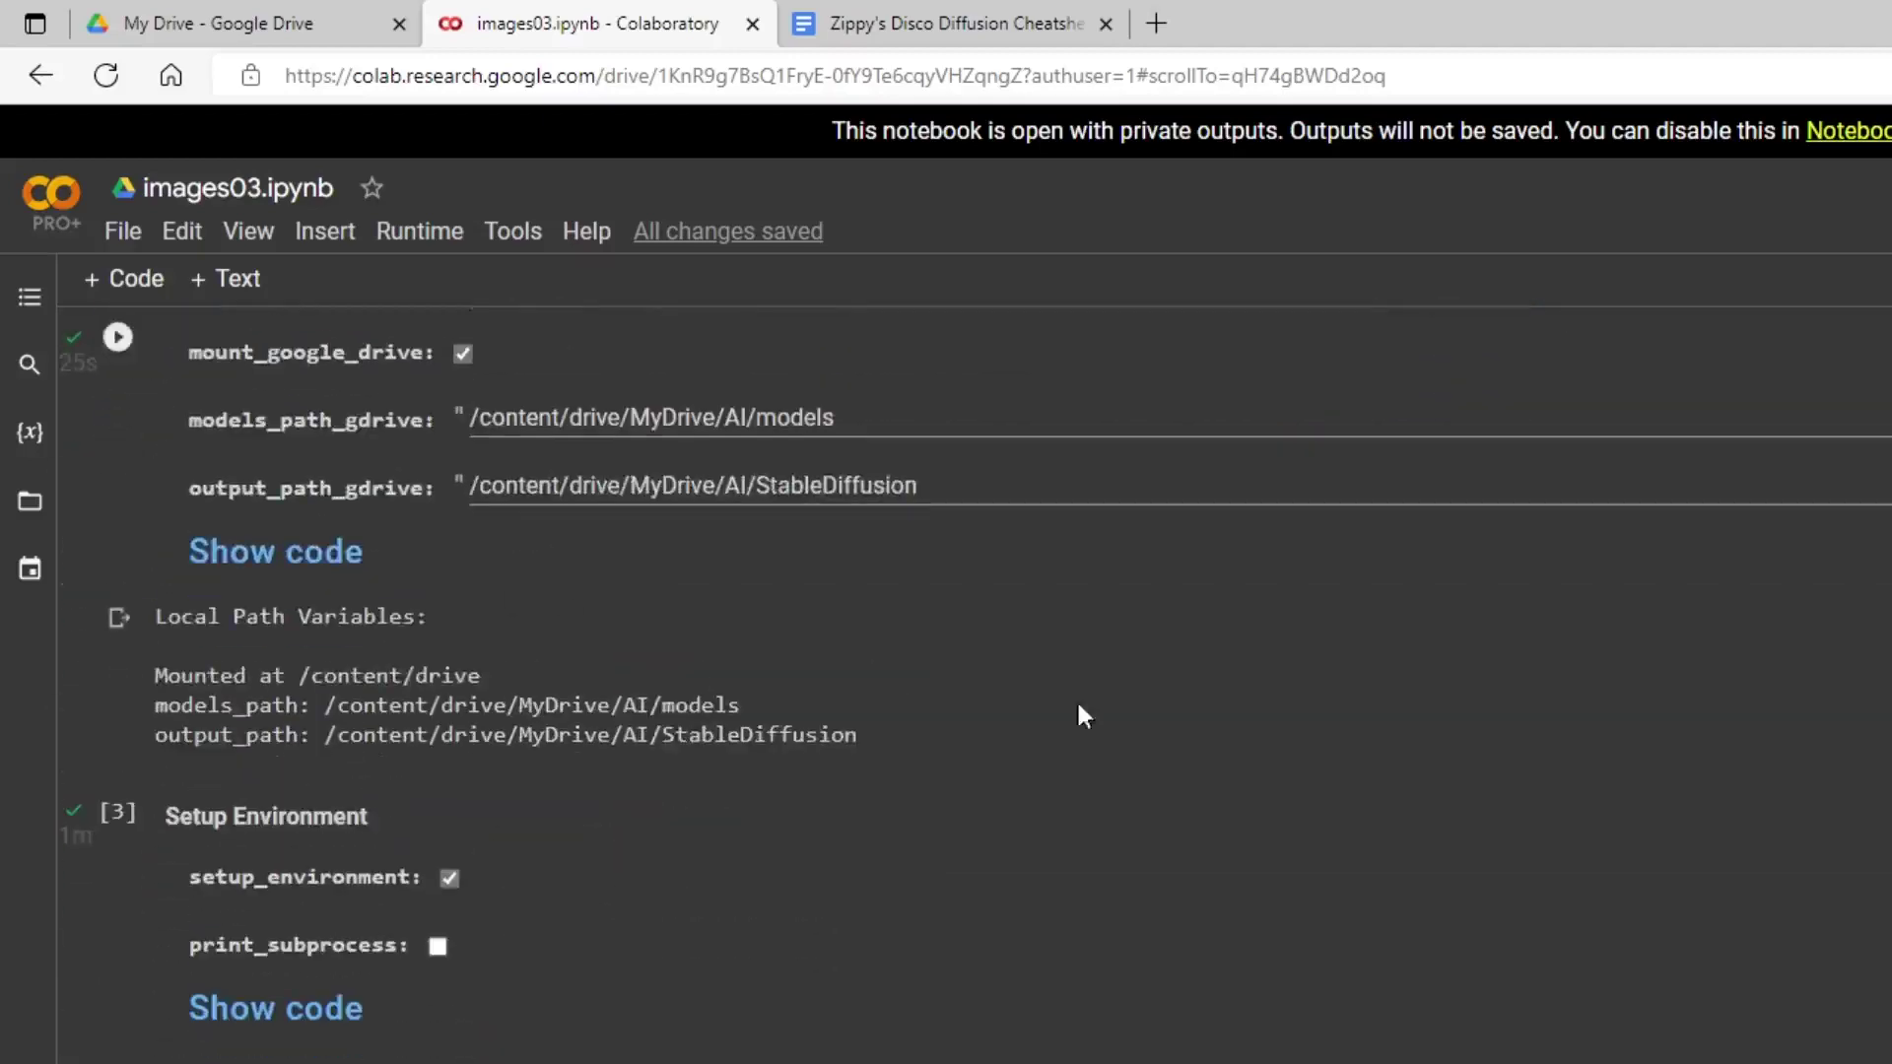
scroll(765, 673, down, 18)
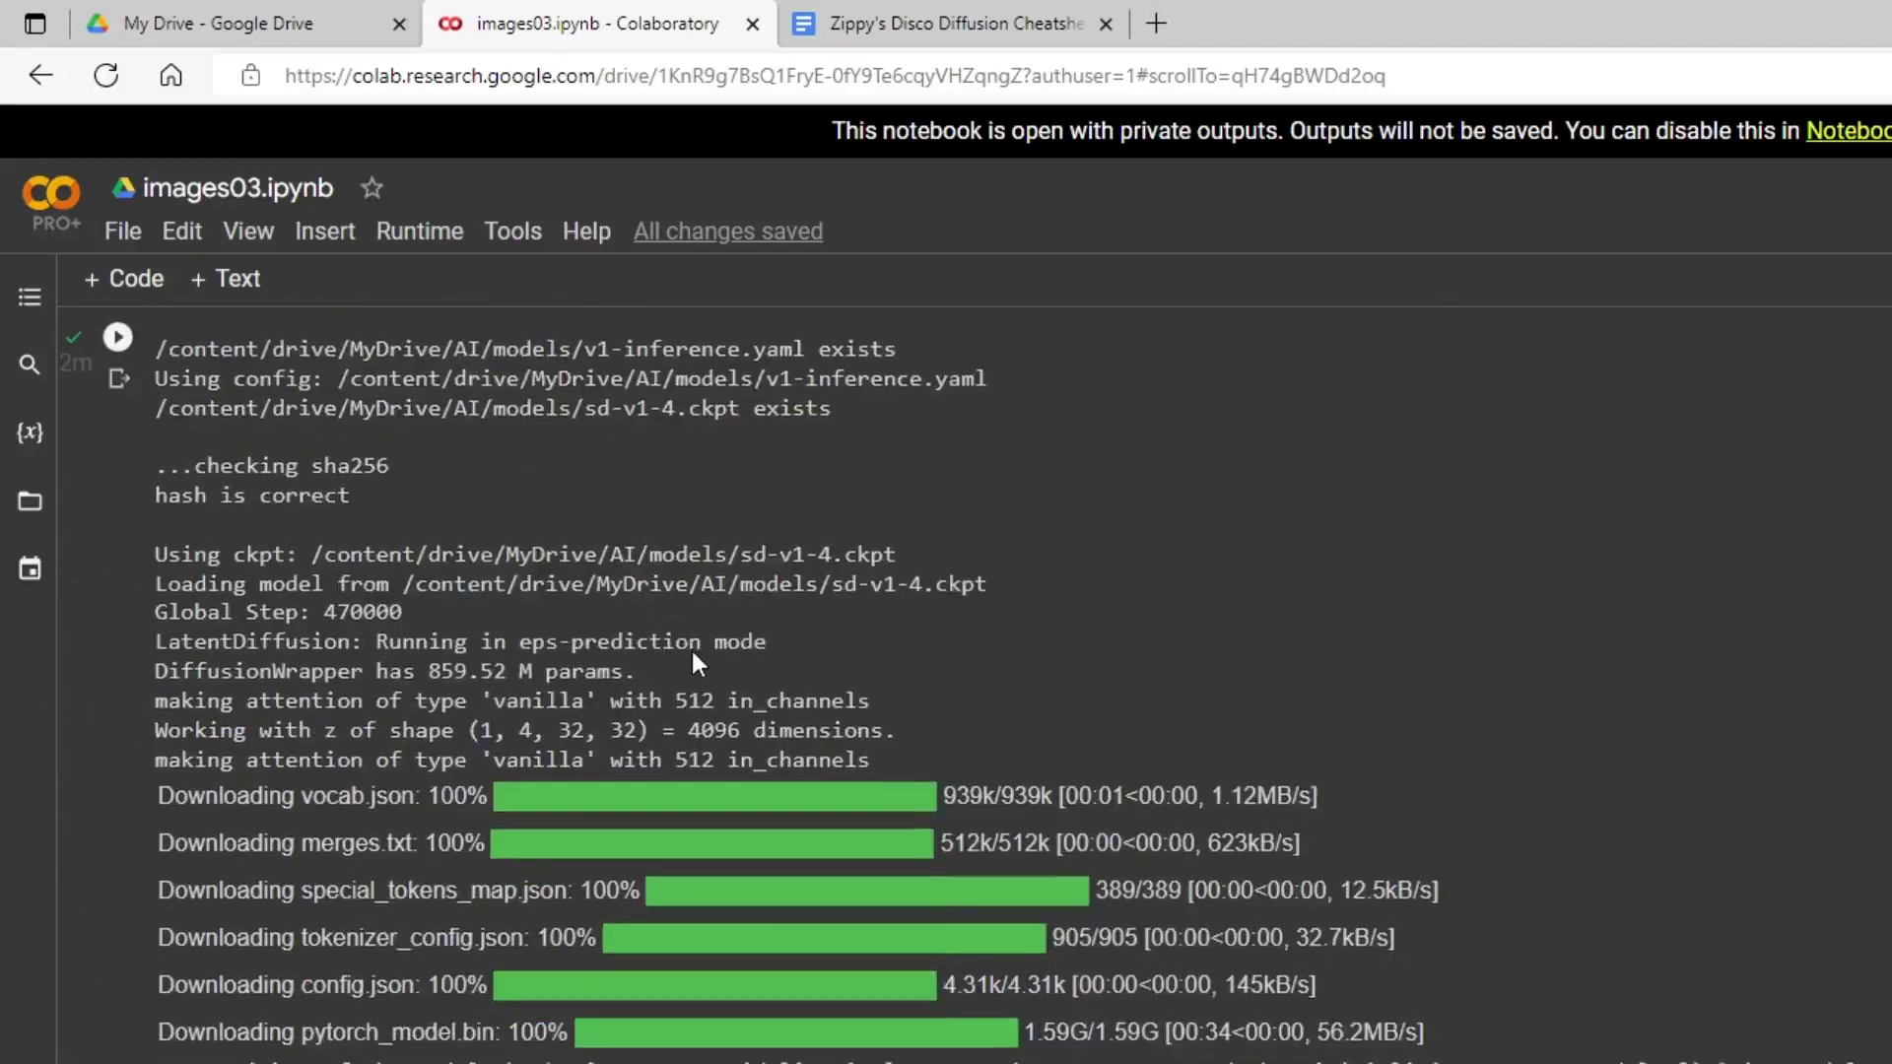
scroll(692, 656, down, 7)
scroll(693, 648, up, 5)
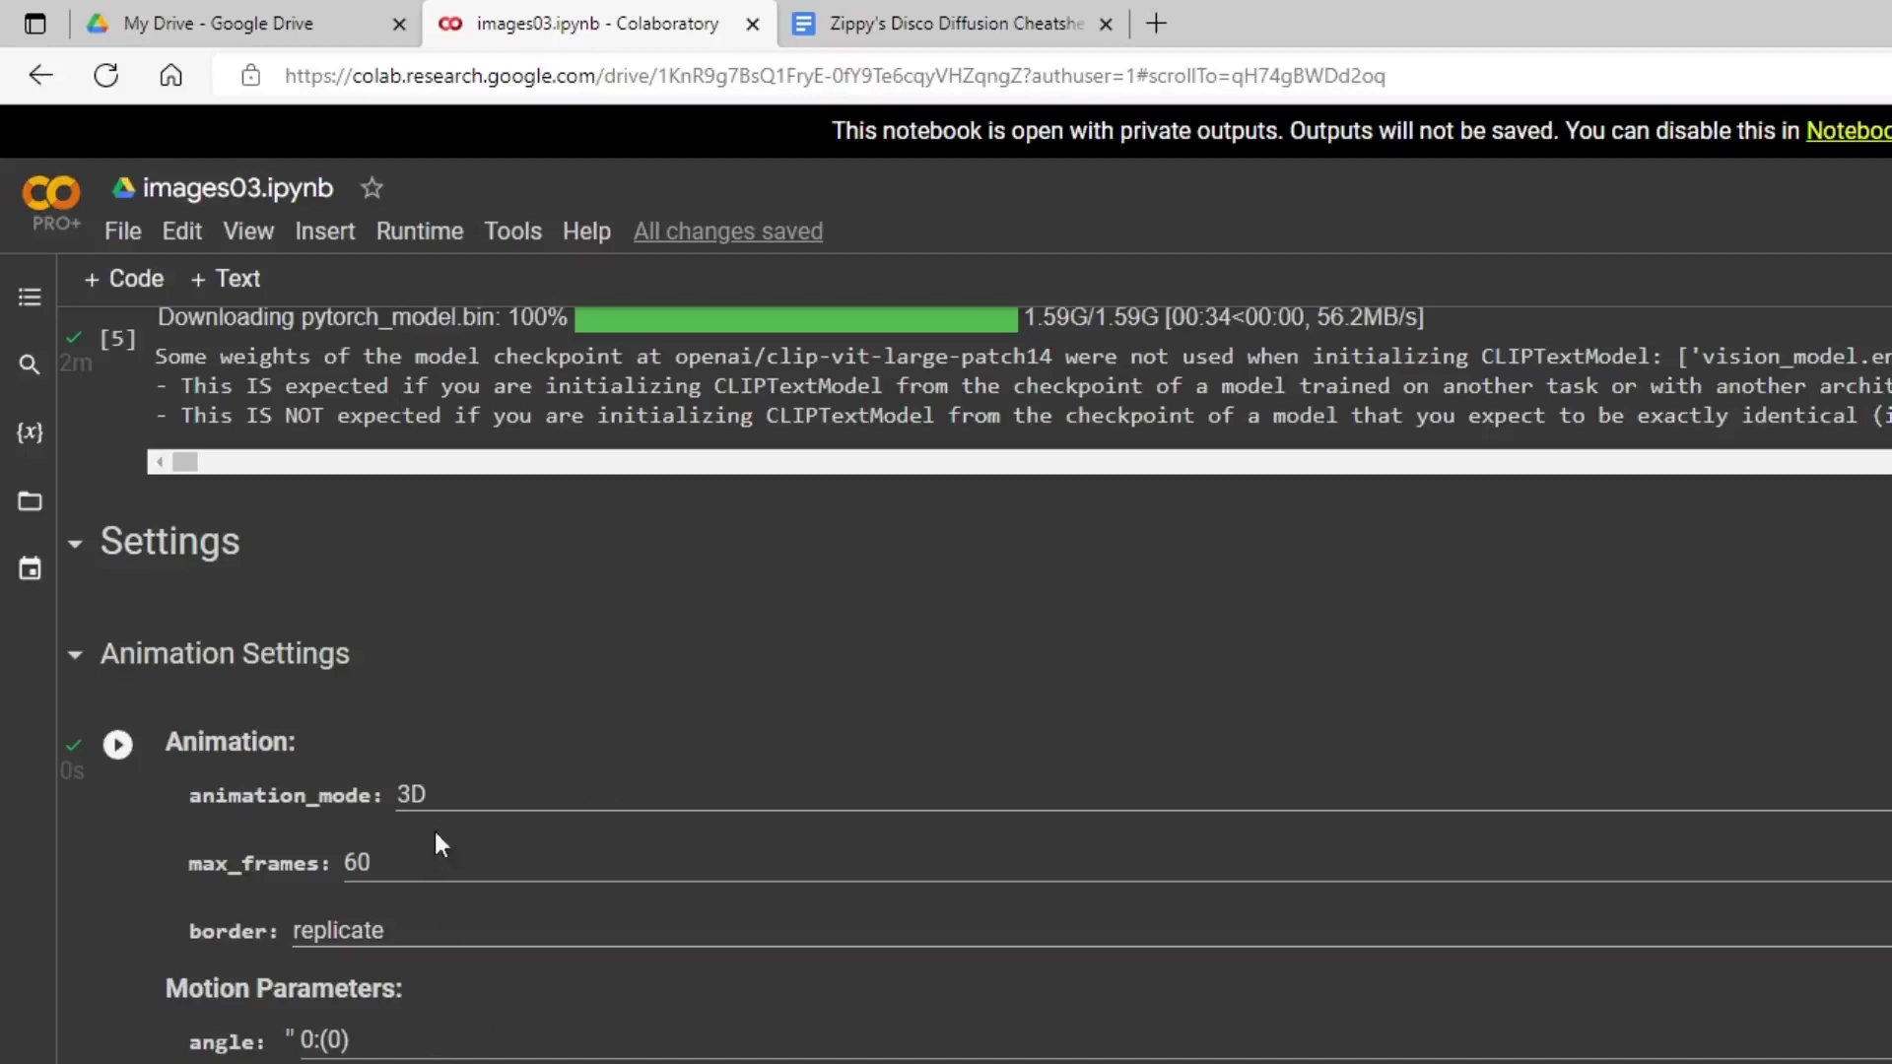
click(453, 796)
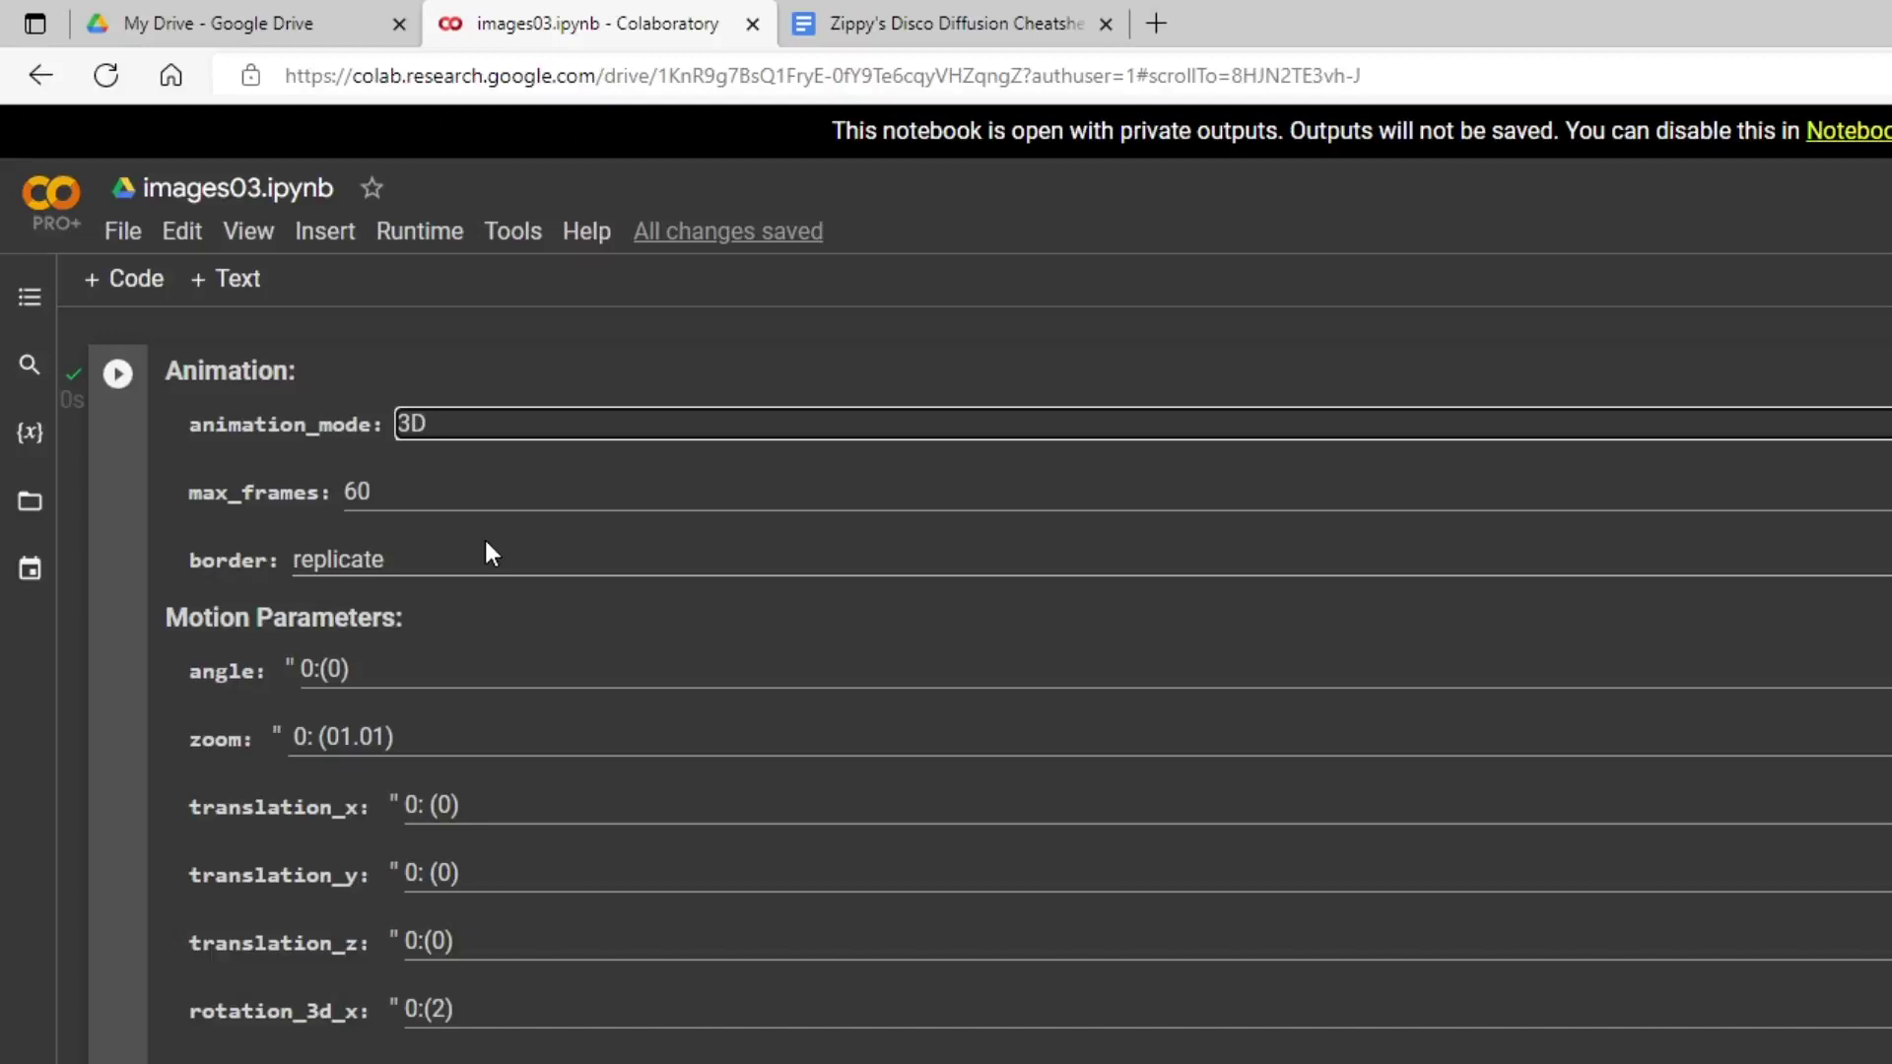
scroll(486, 544, down, 3)
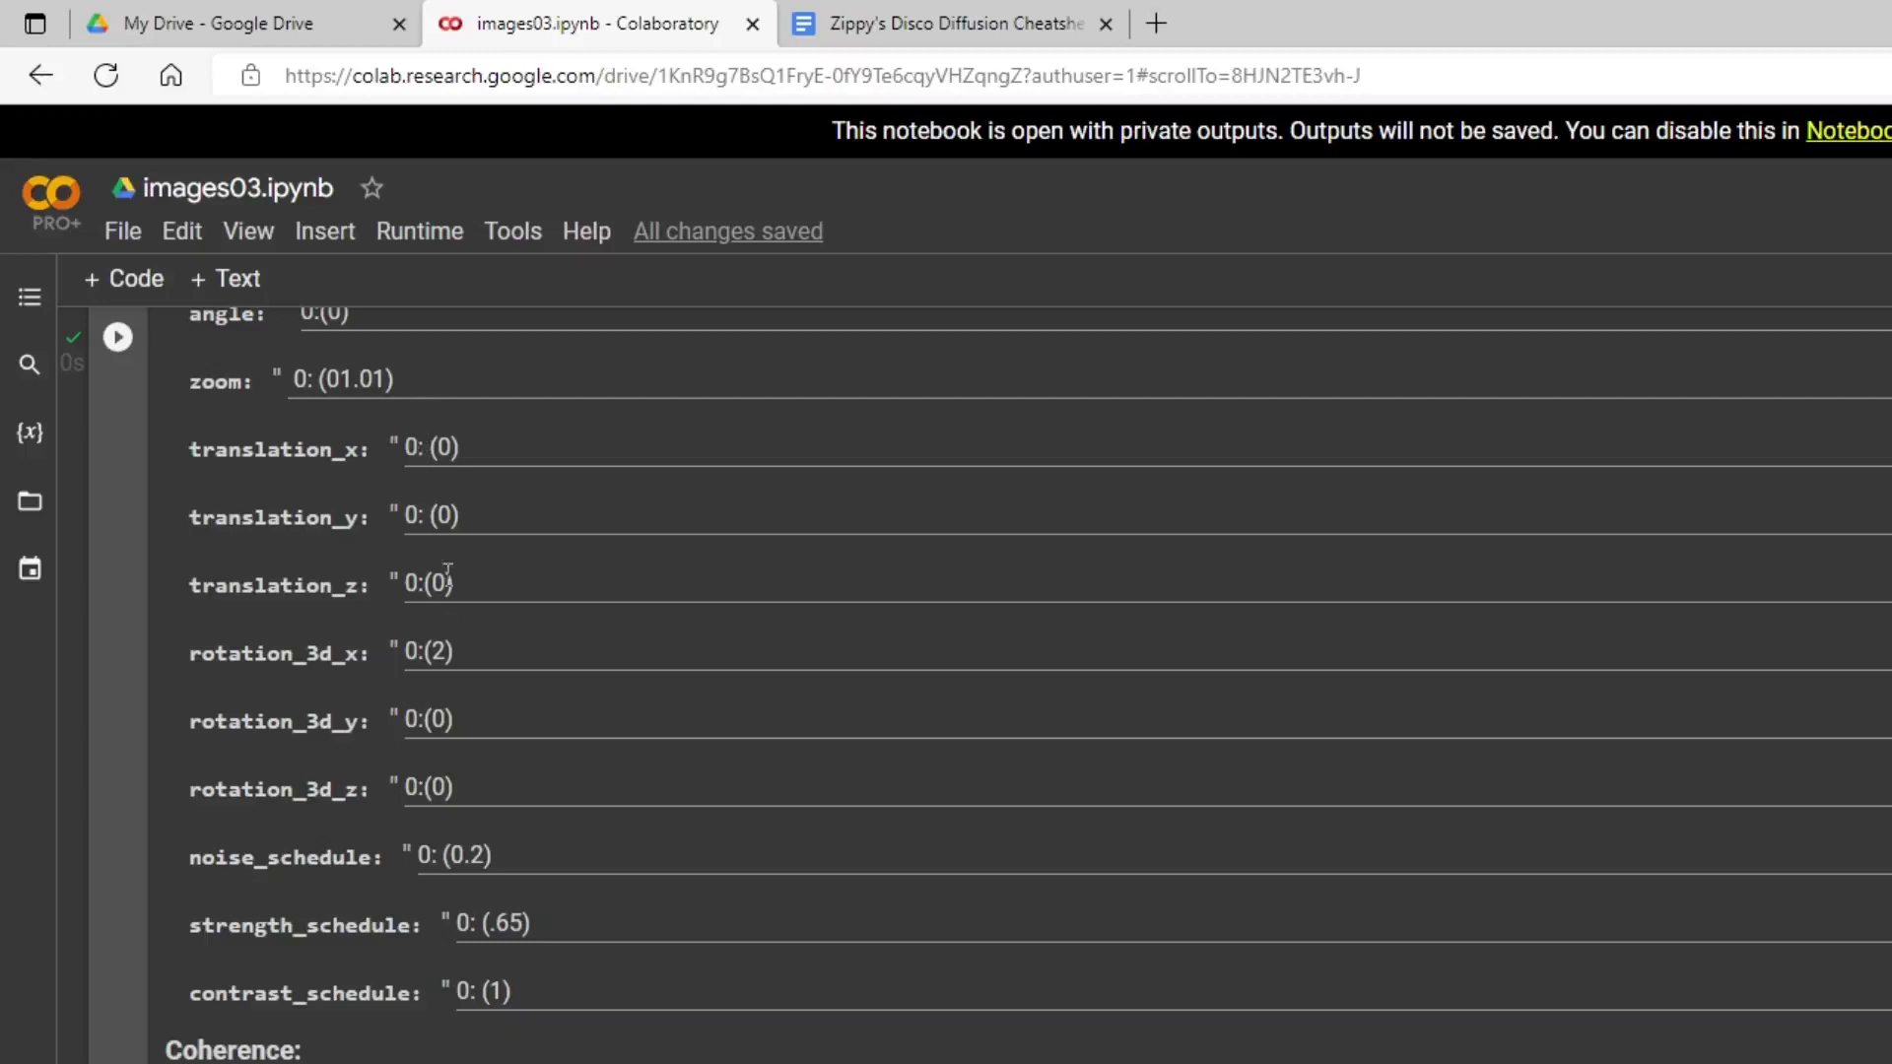
scroll(493, 759, down, 15)
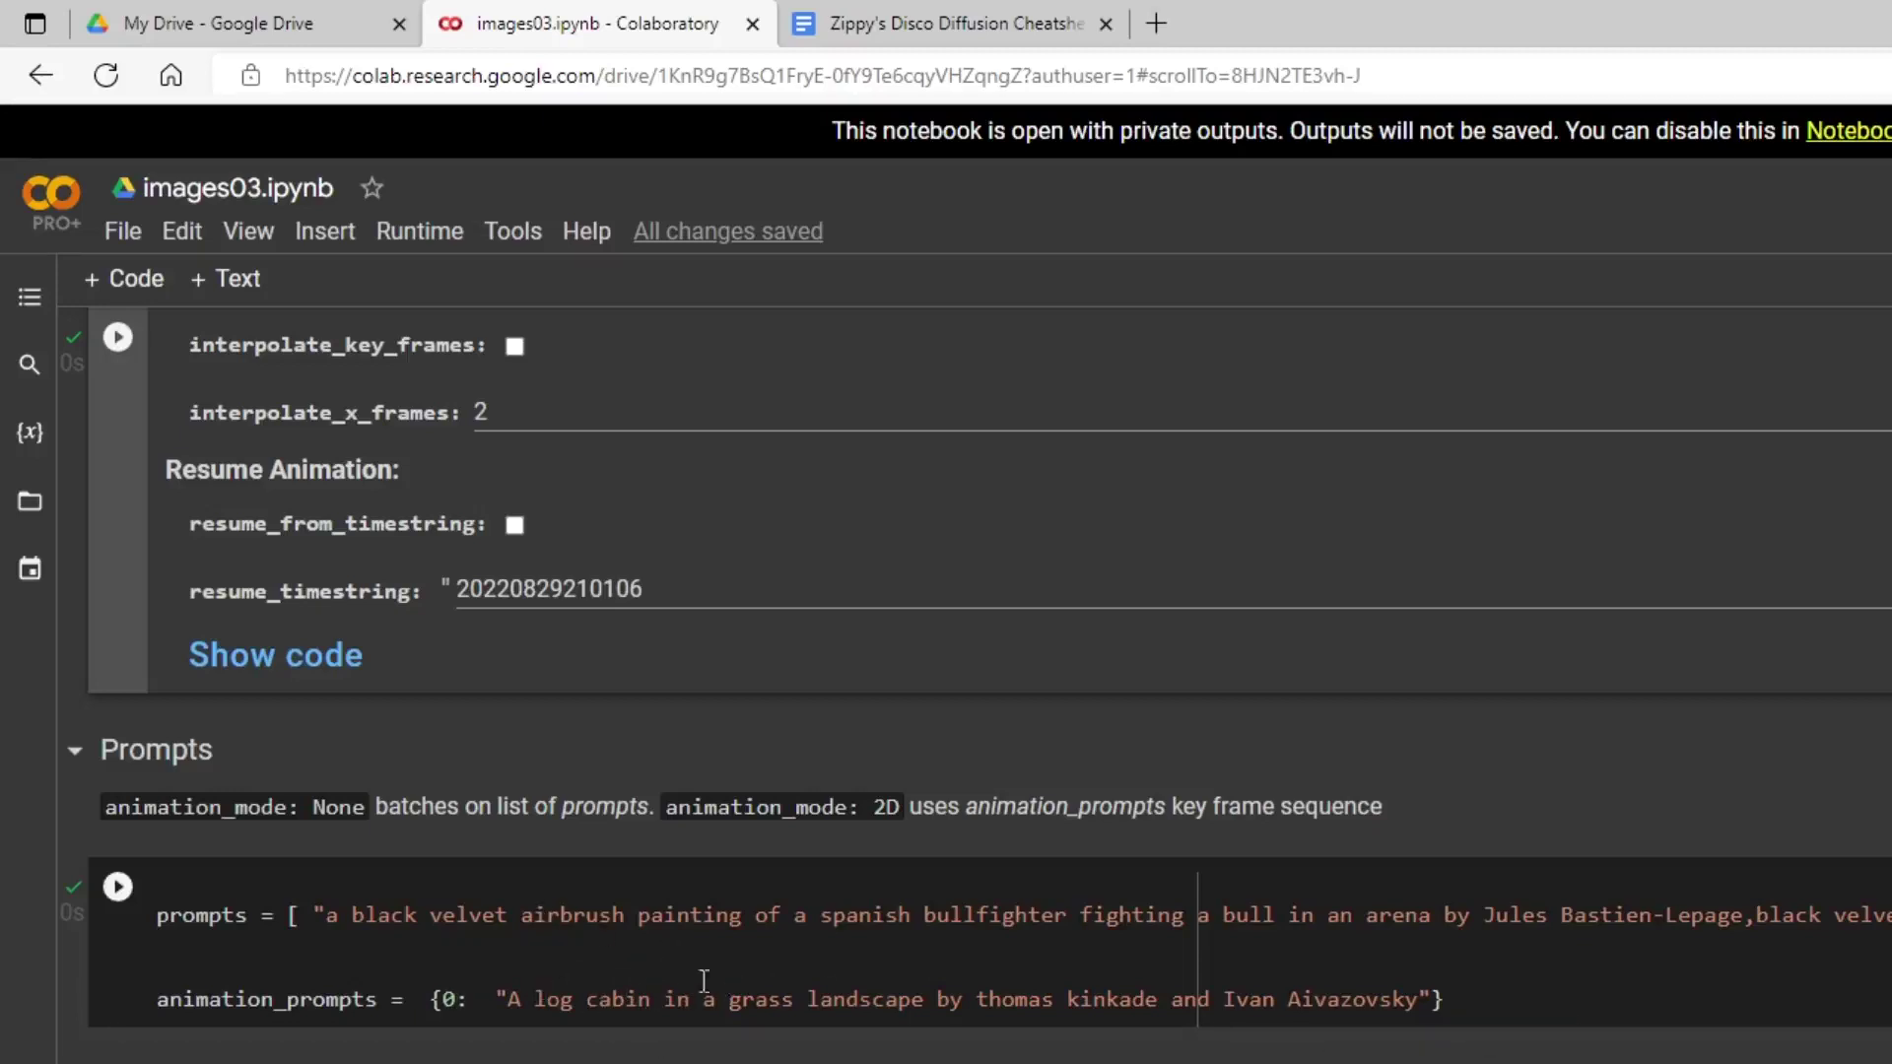
scroll(495, 719, up, 5)
scroll(495, 720, up, 10)
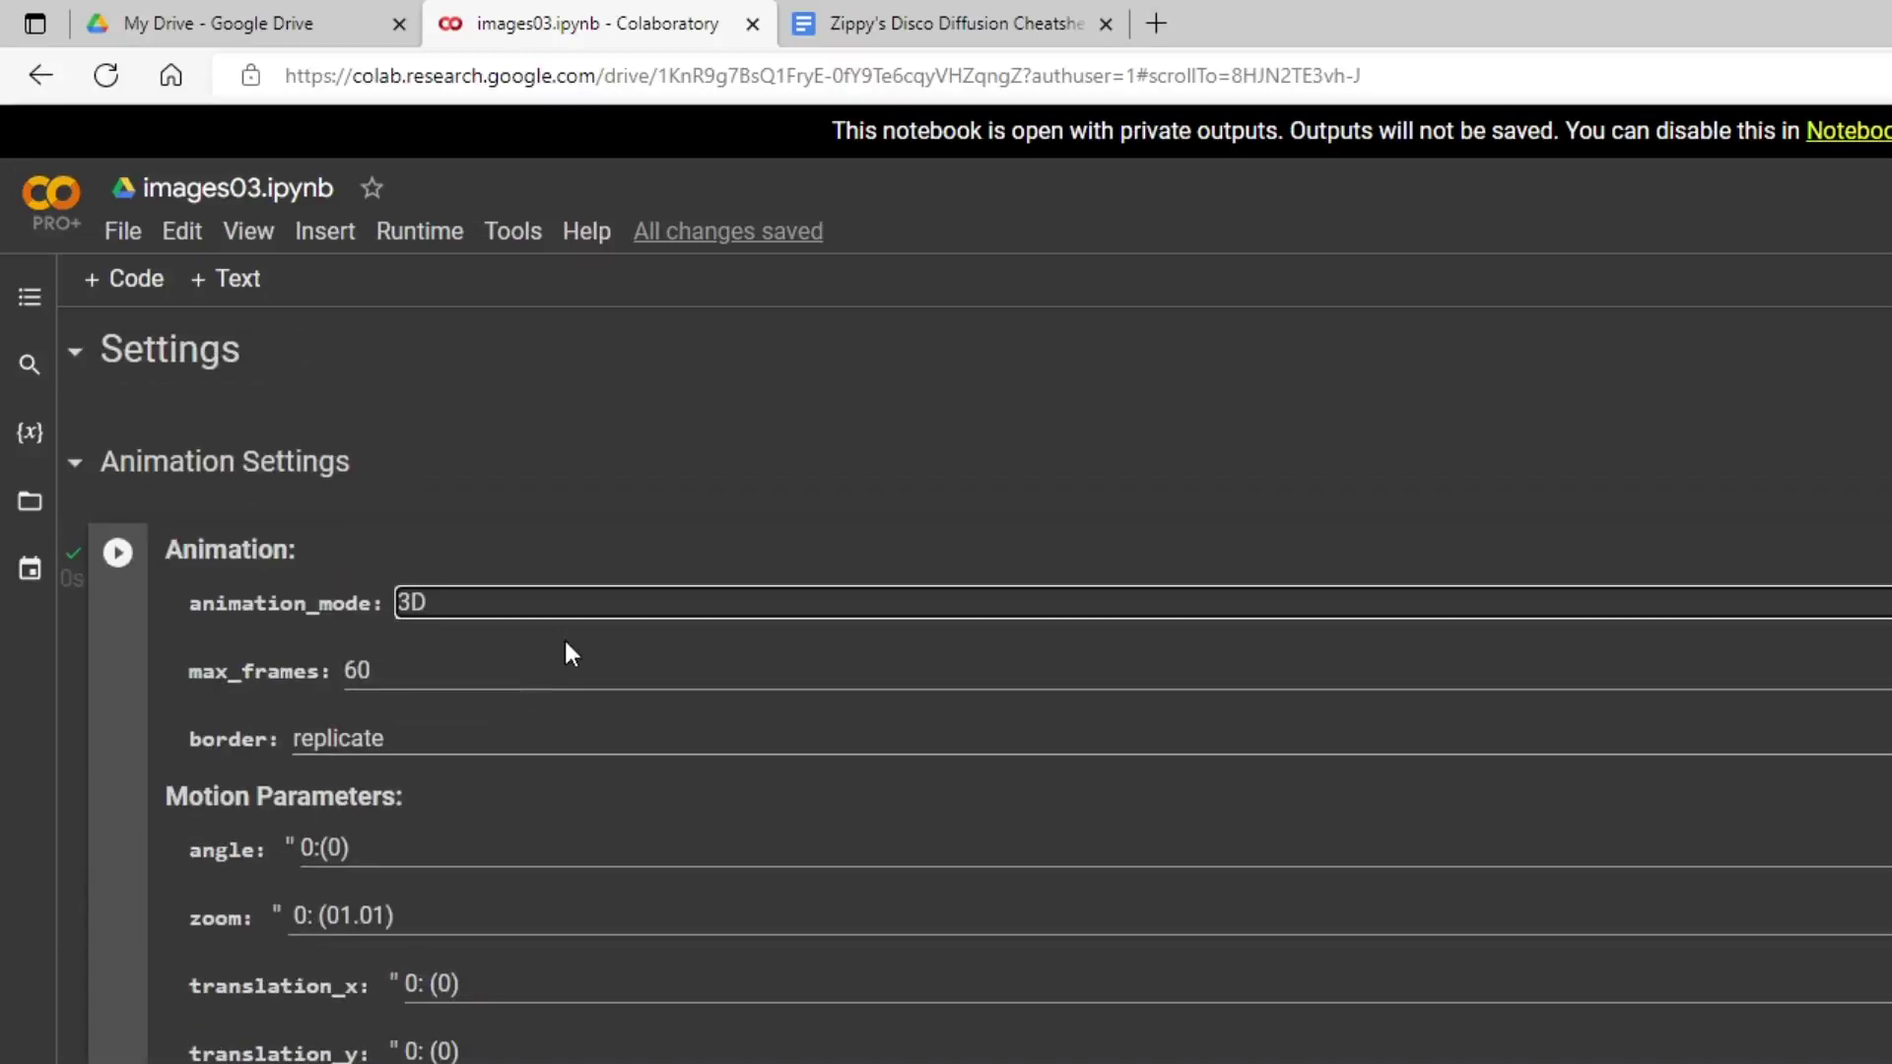
- Change the Animation border setting from replicate to wrap
scroll(589, 625, down, 2)
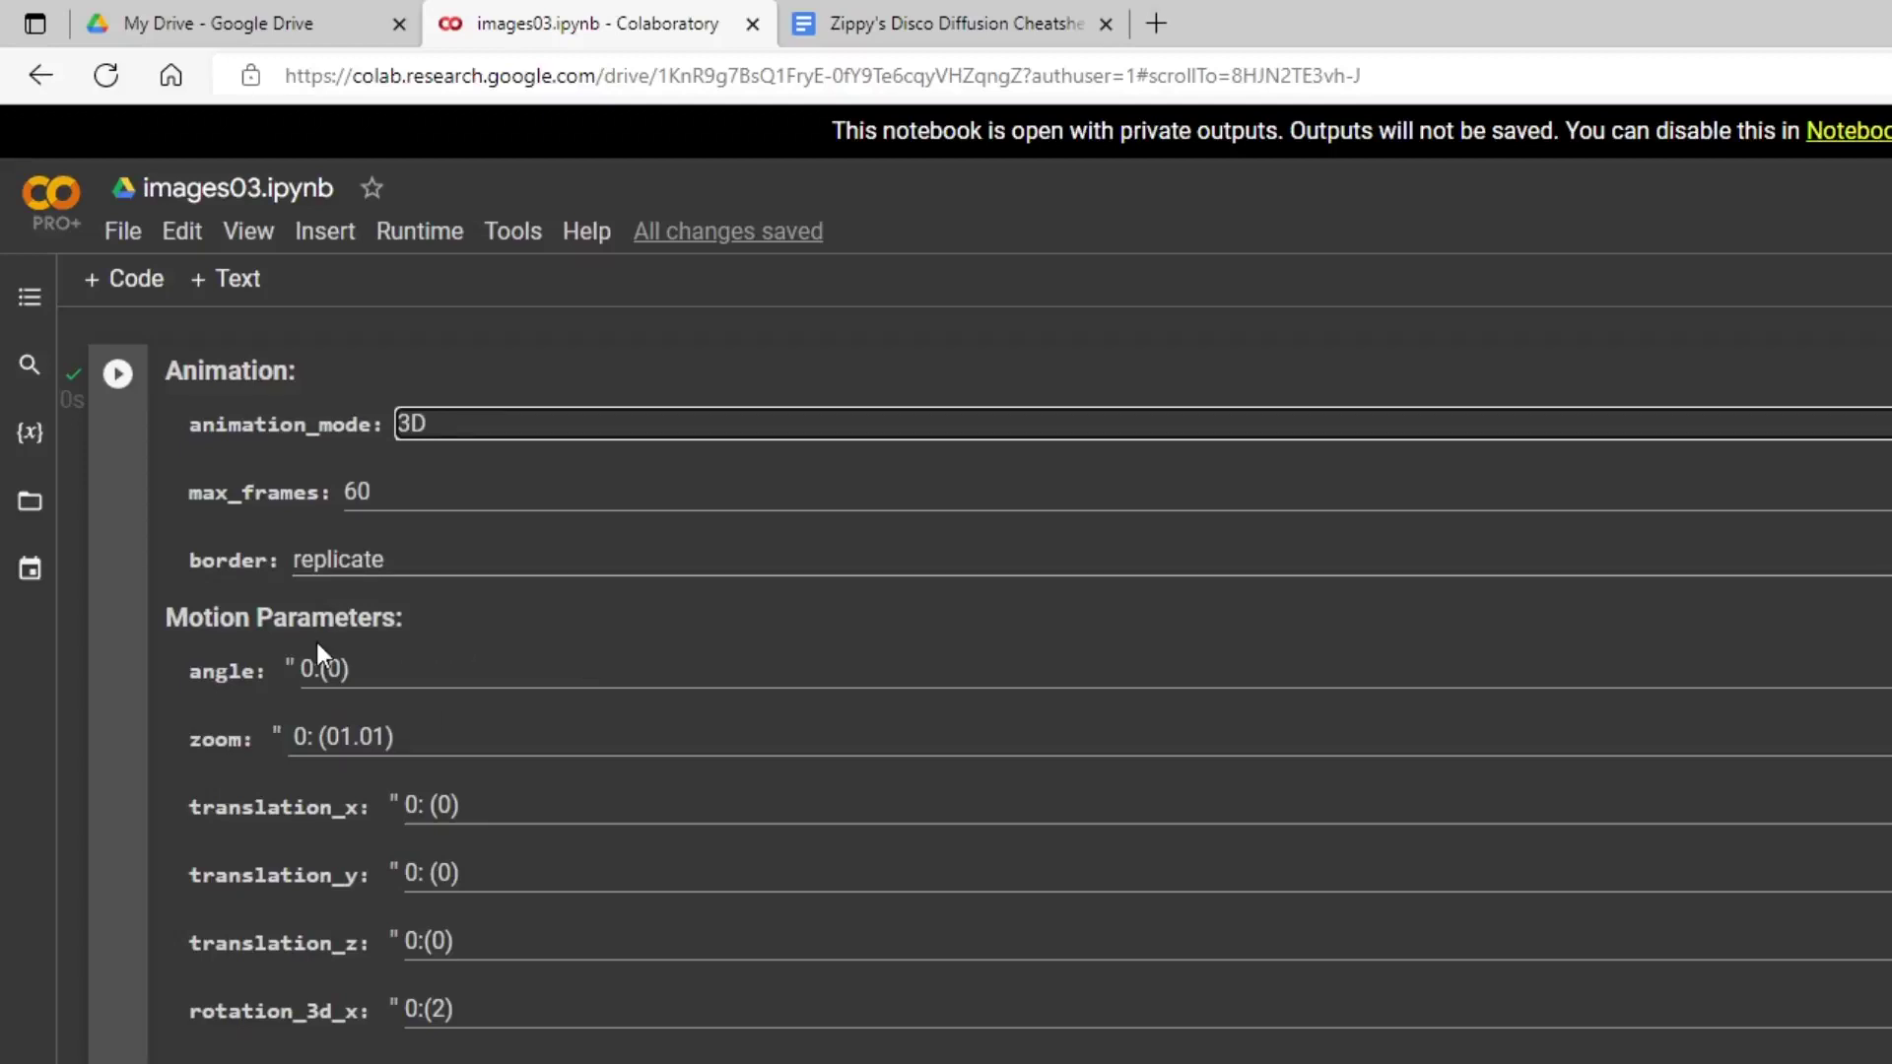
scroll(414, 591, up, 2)
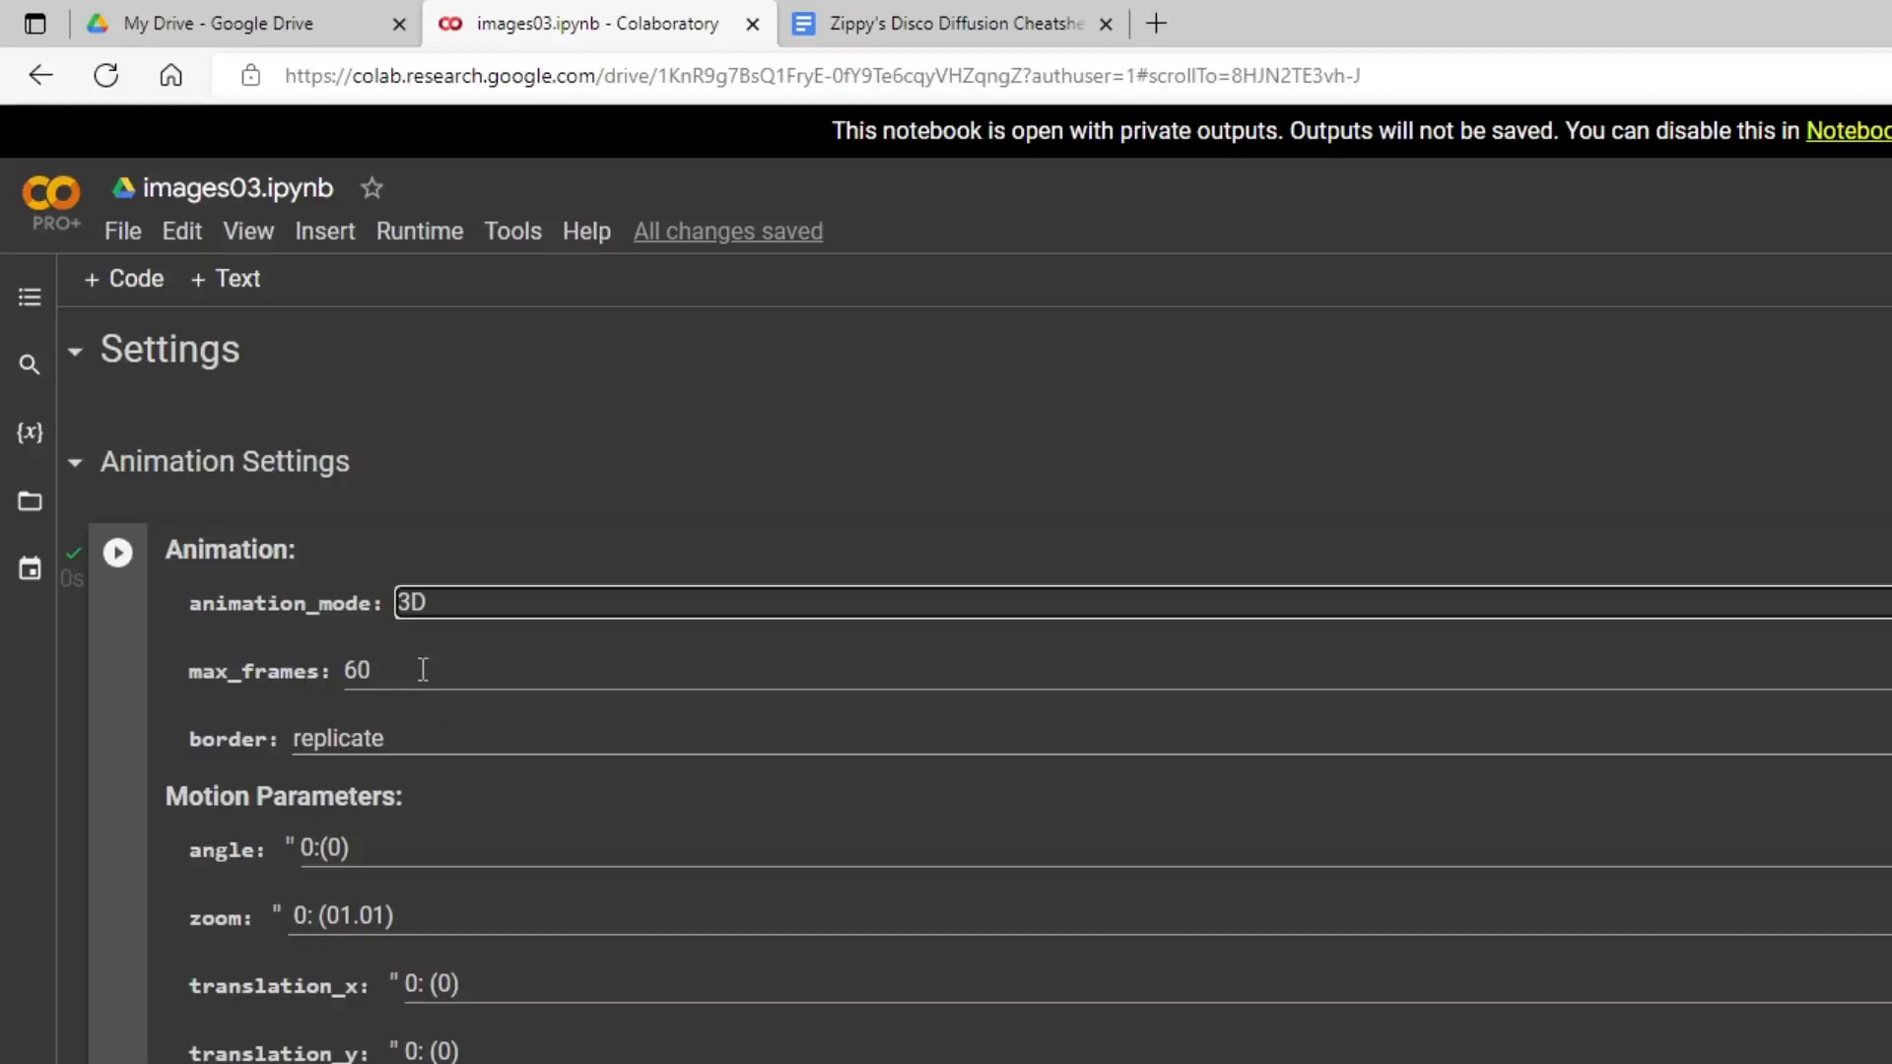
click(415, 742)
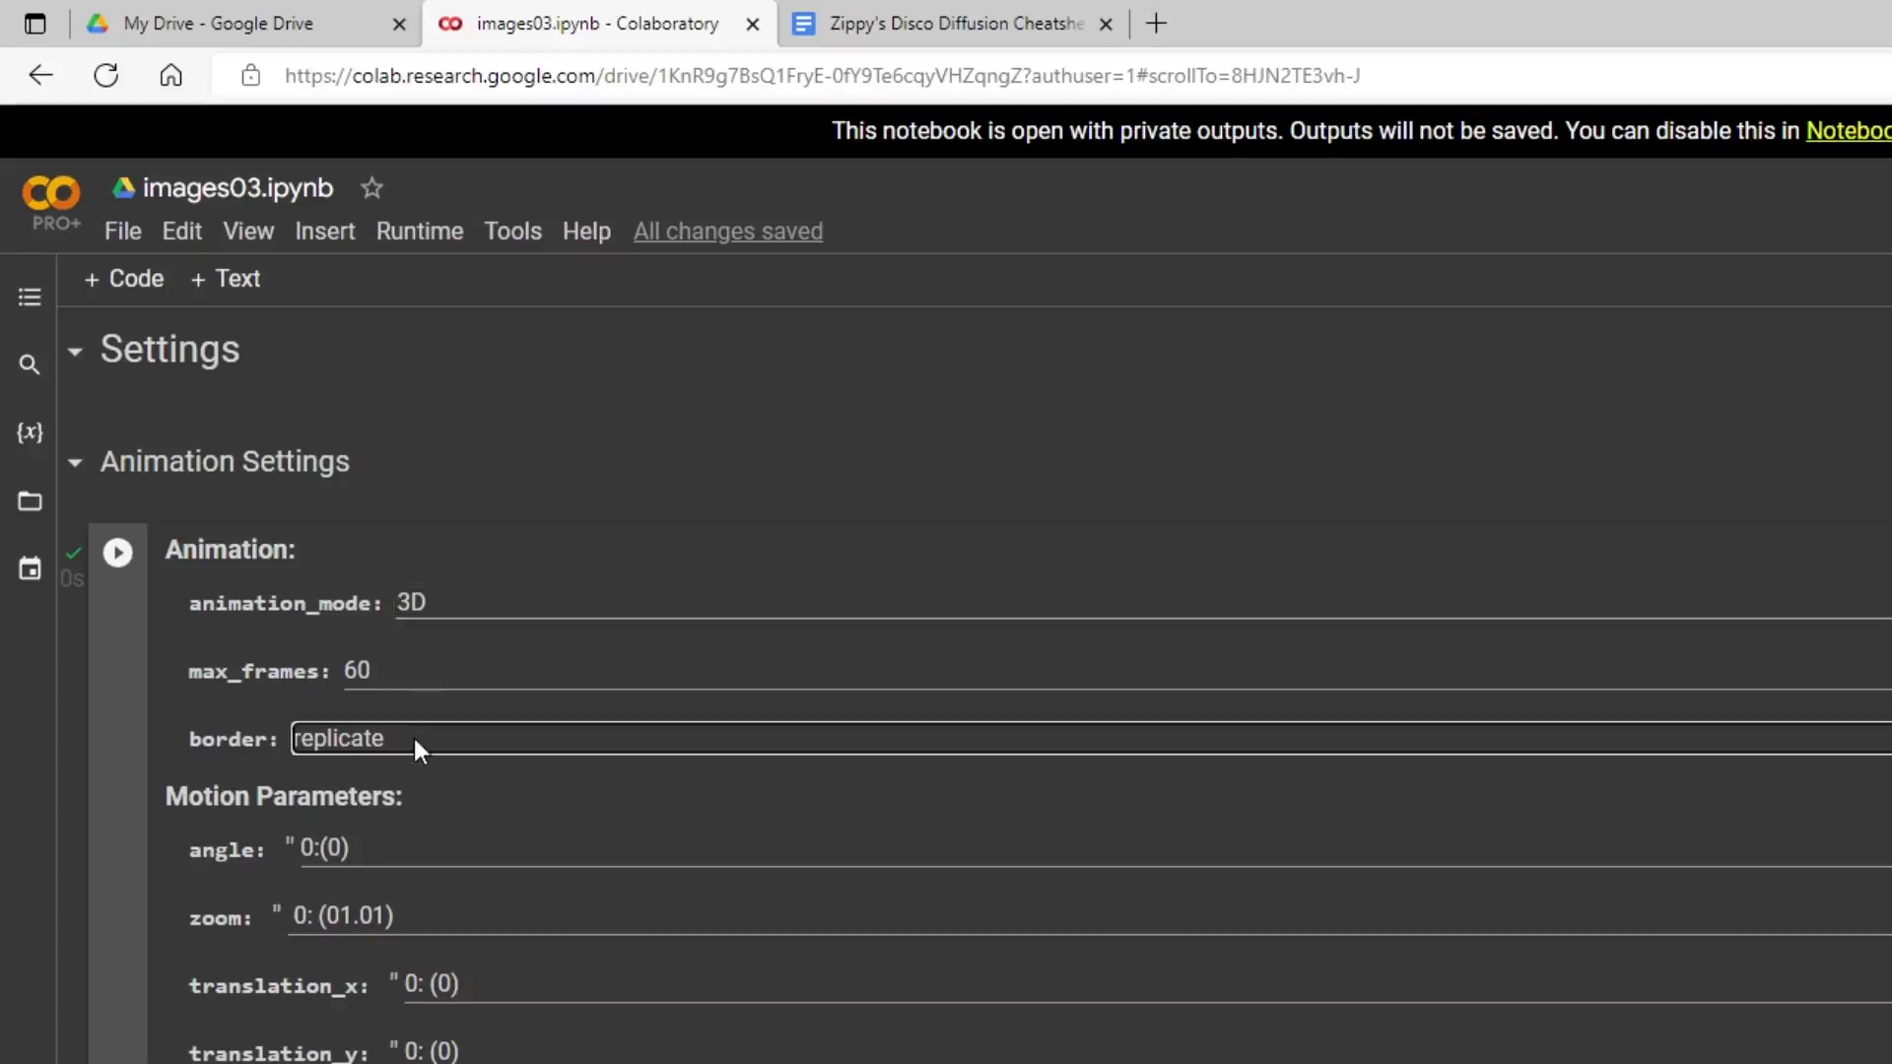
click(369, 773)
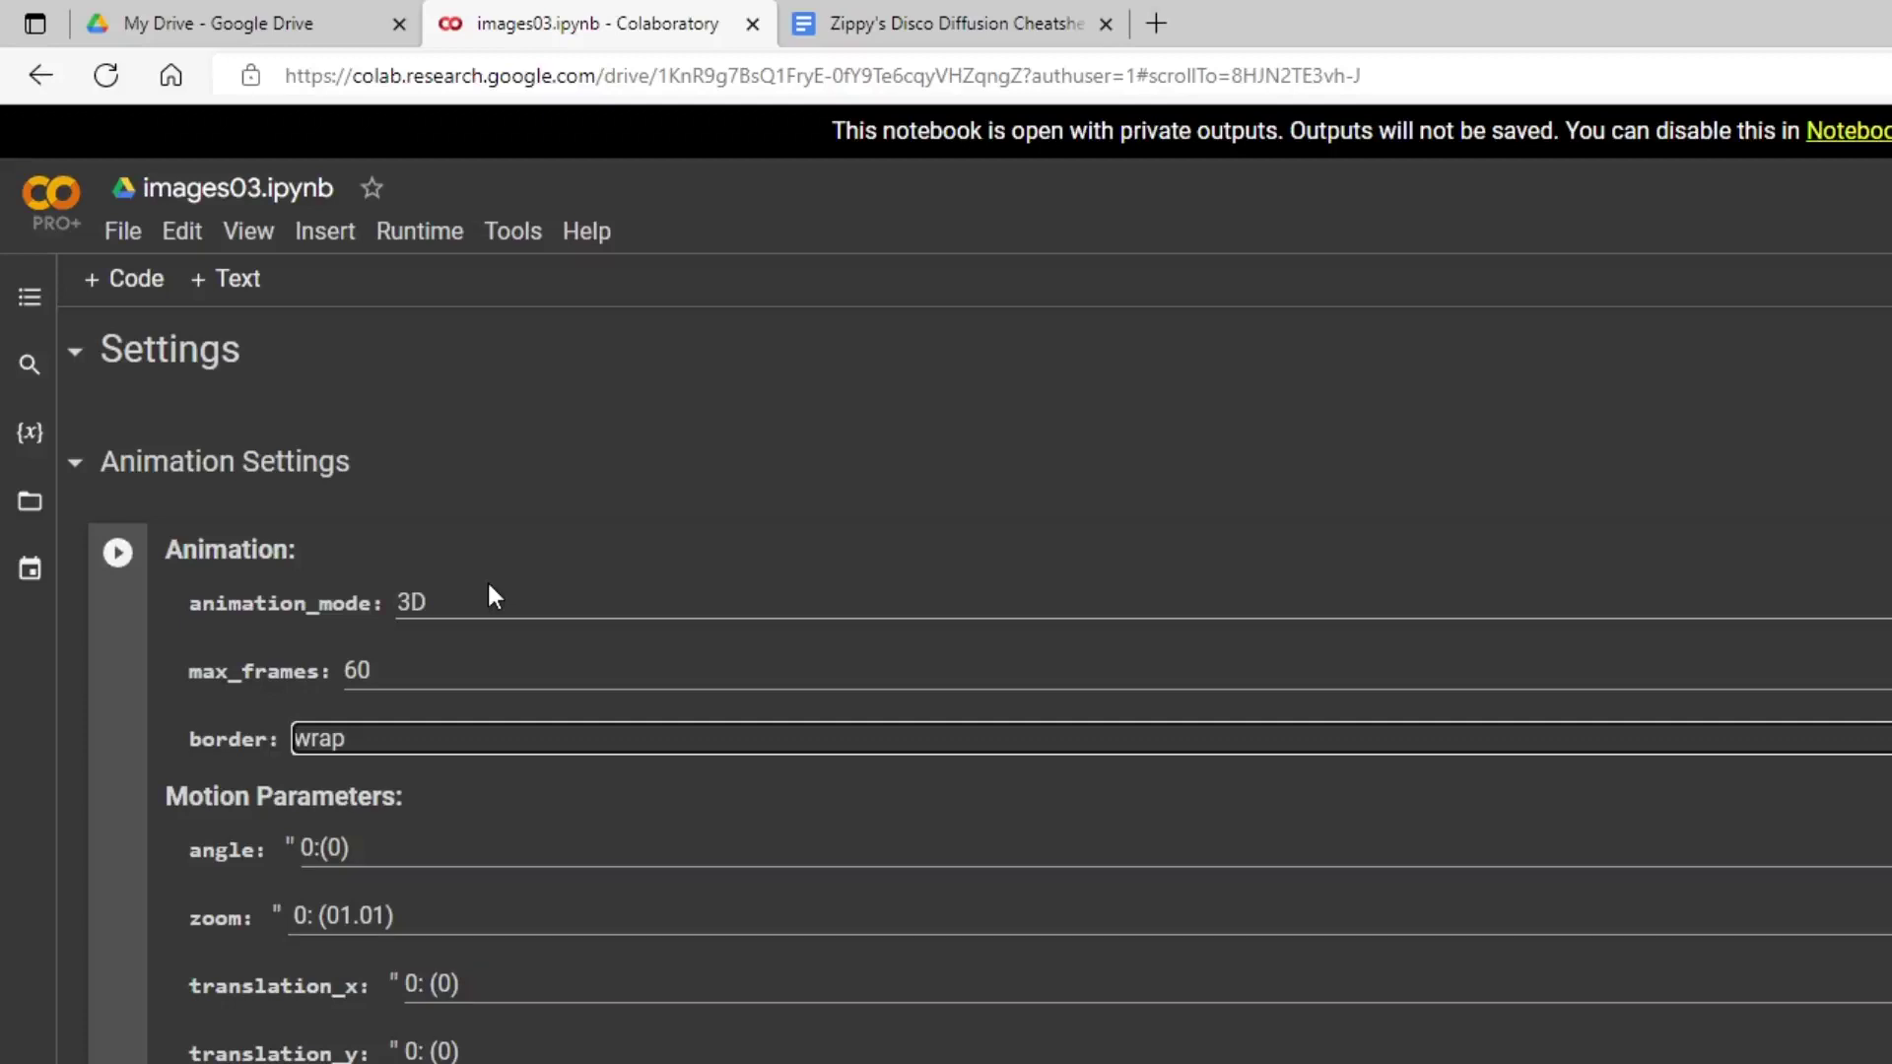
- Scroll to Motion Parameters and place the cursor in the translation_z field
scroll(493, 606, down, 2)
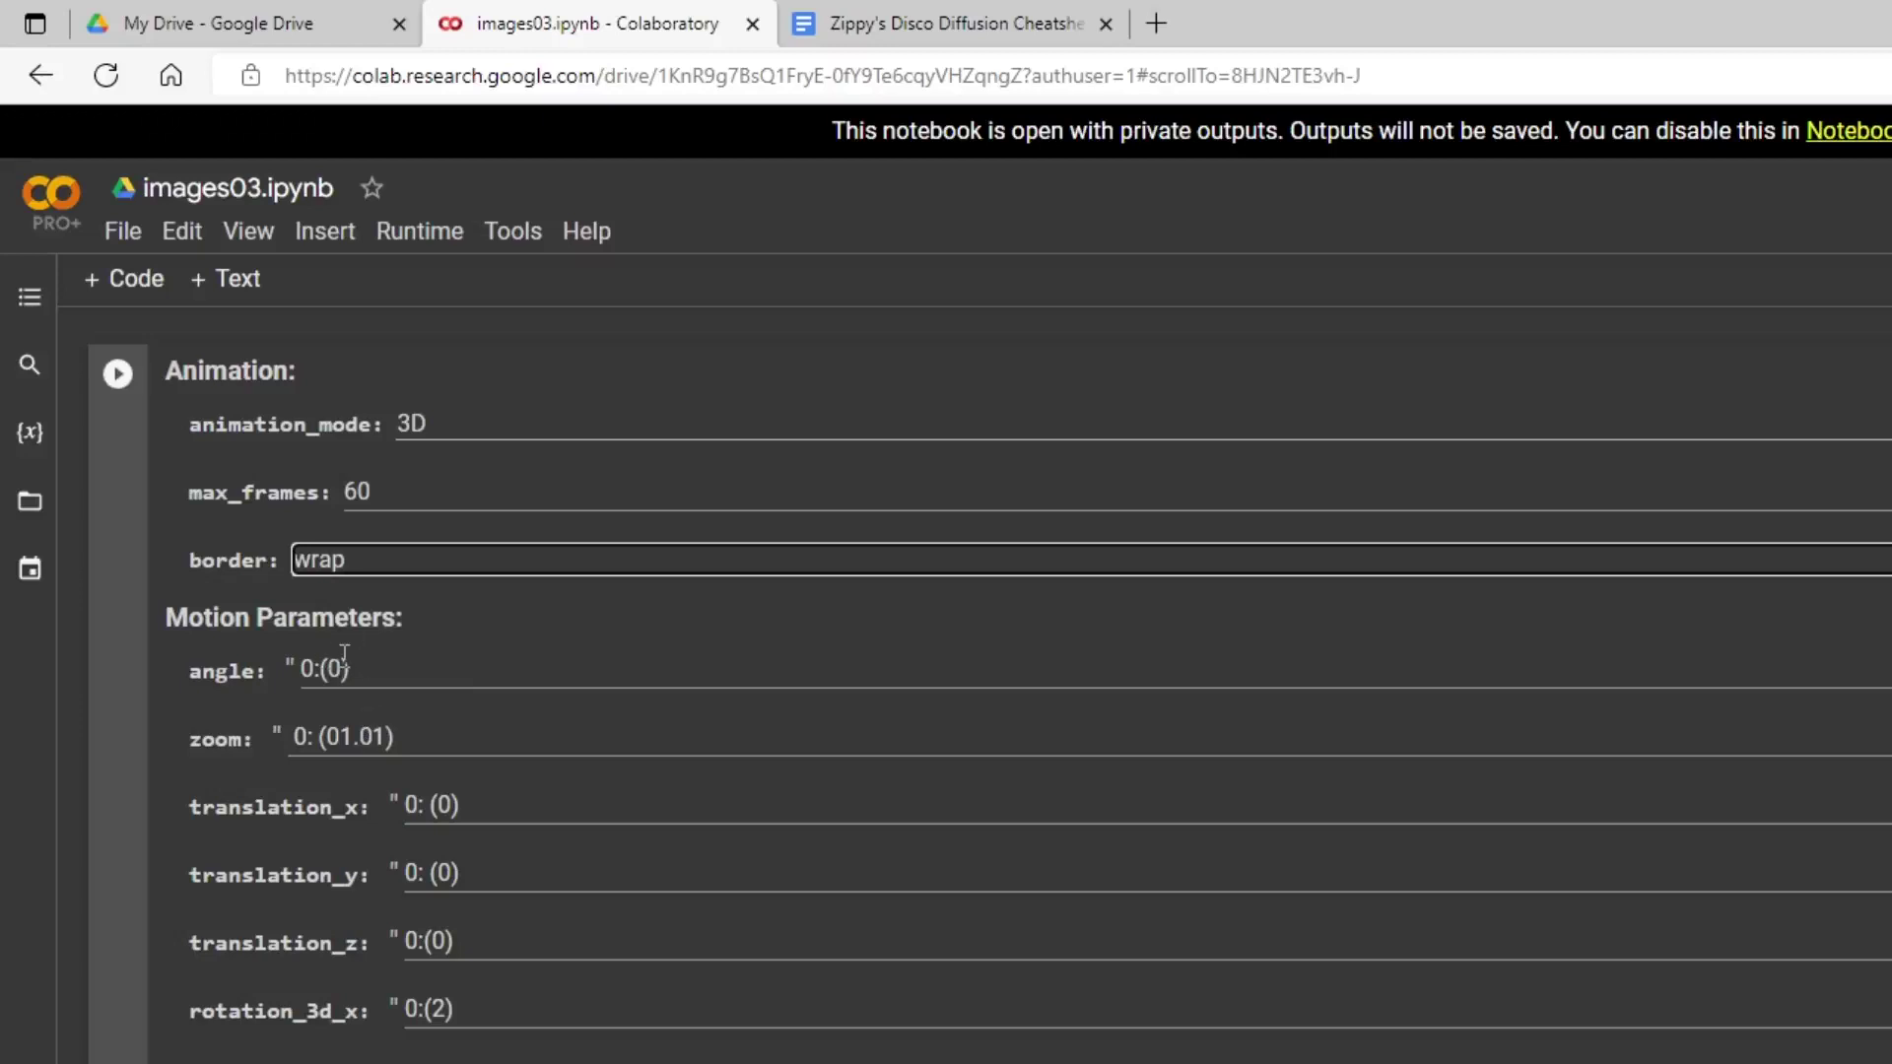
scroll(552, 645, up, 2)
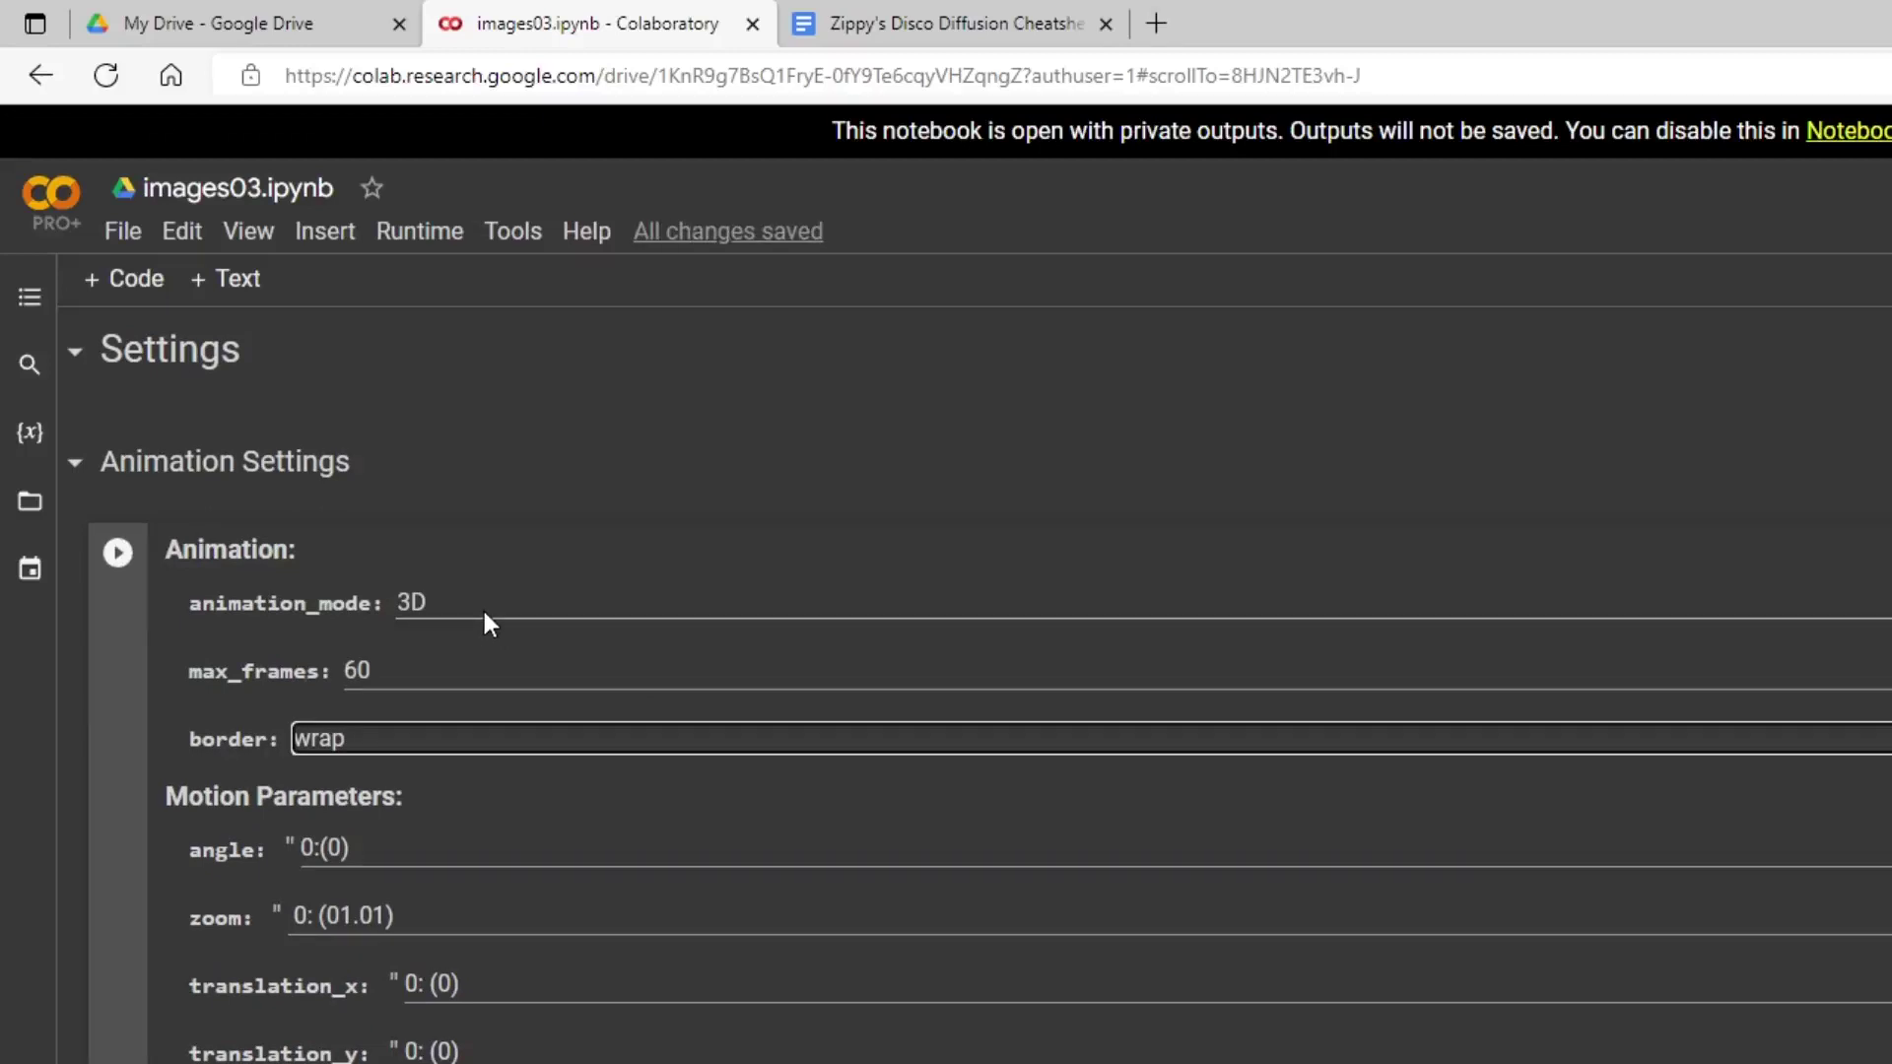
scroll(483, 613, down, 4)
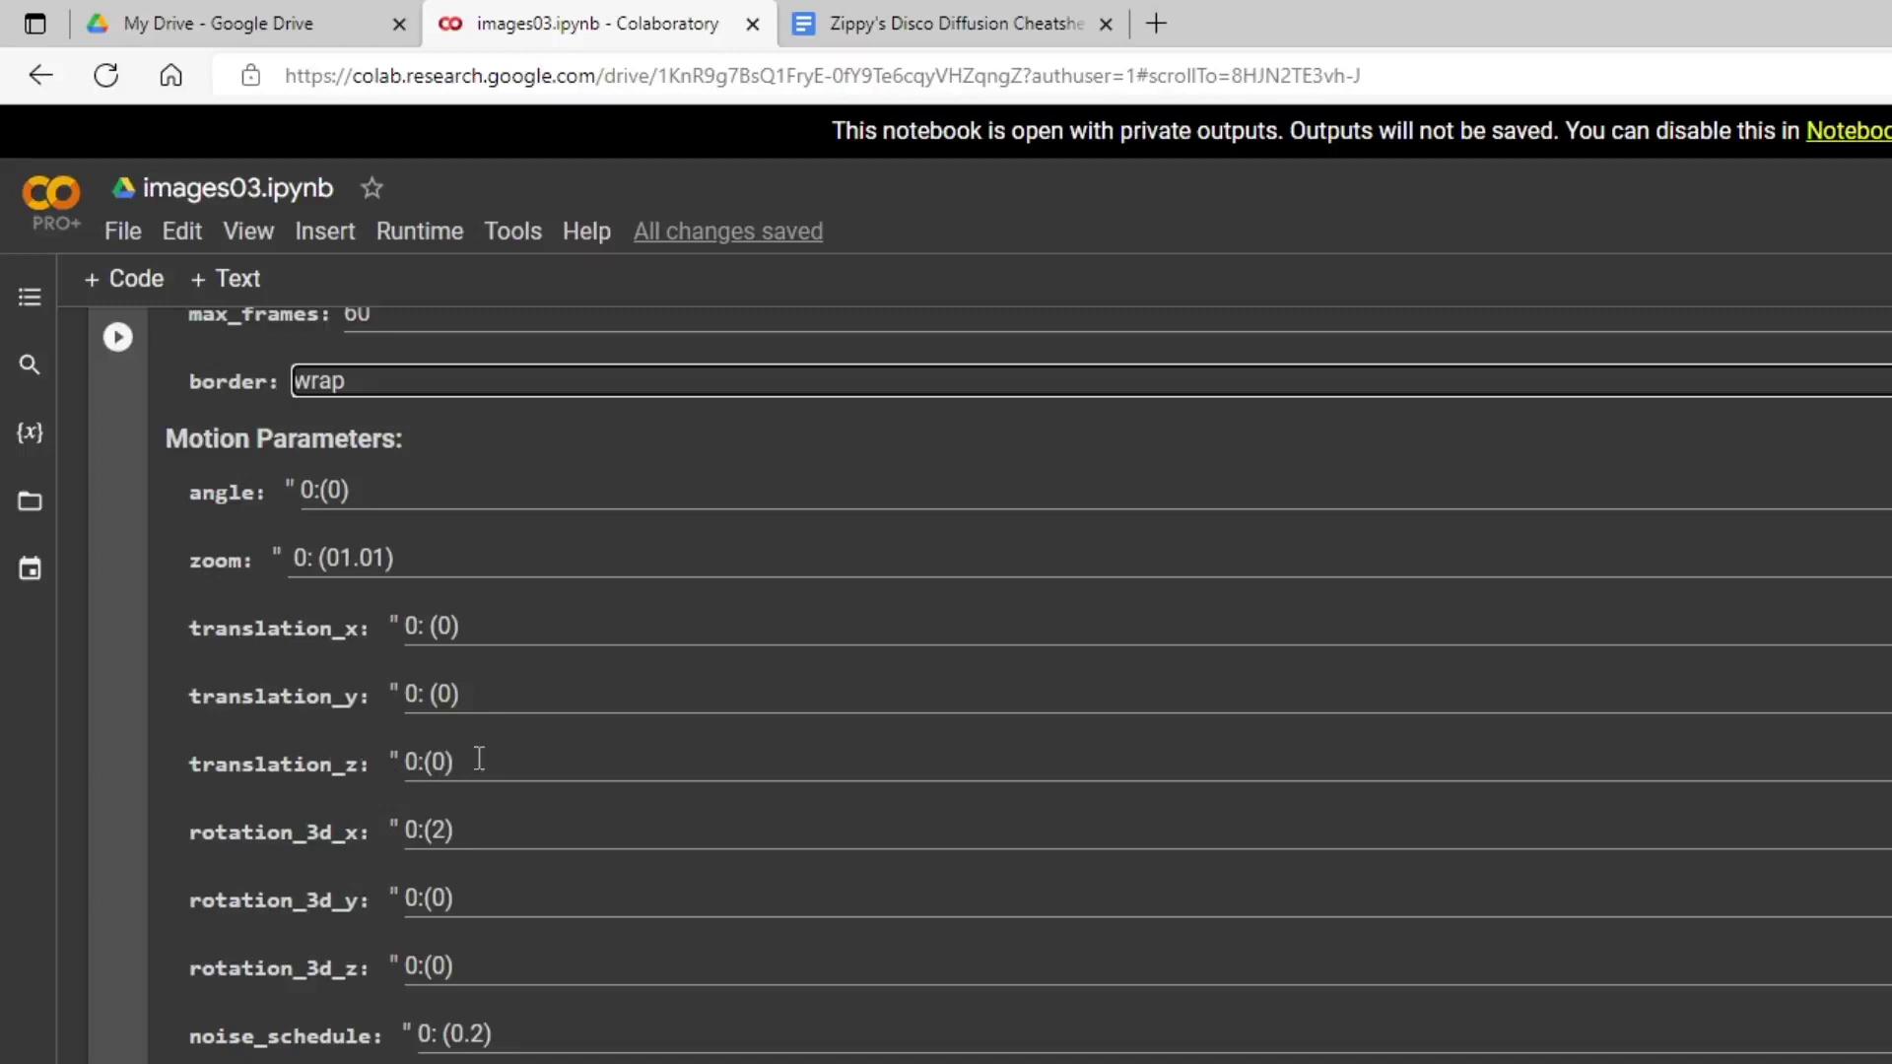
click(449, 764)
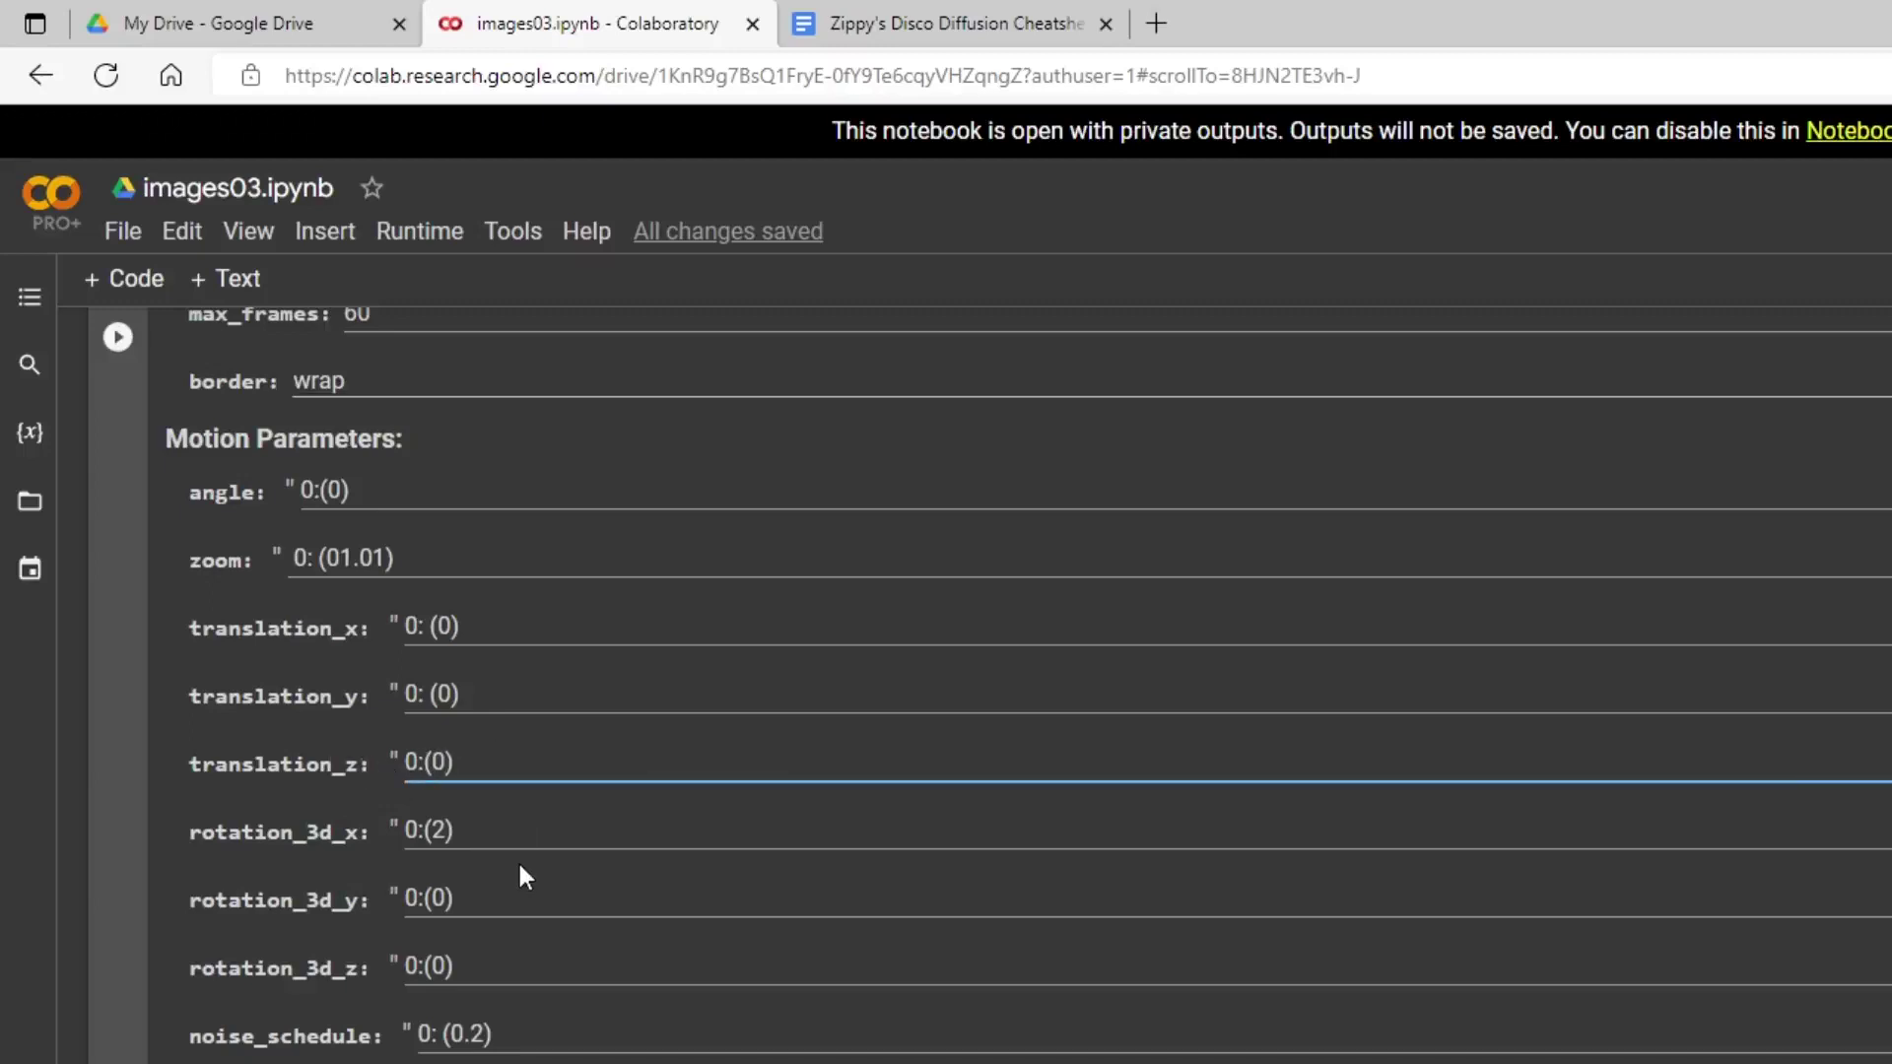
- Change the translation_z schedule from 0:(0) to 0:(1)
key(BackSpace)
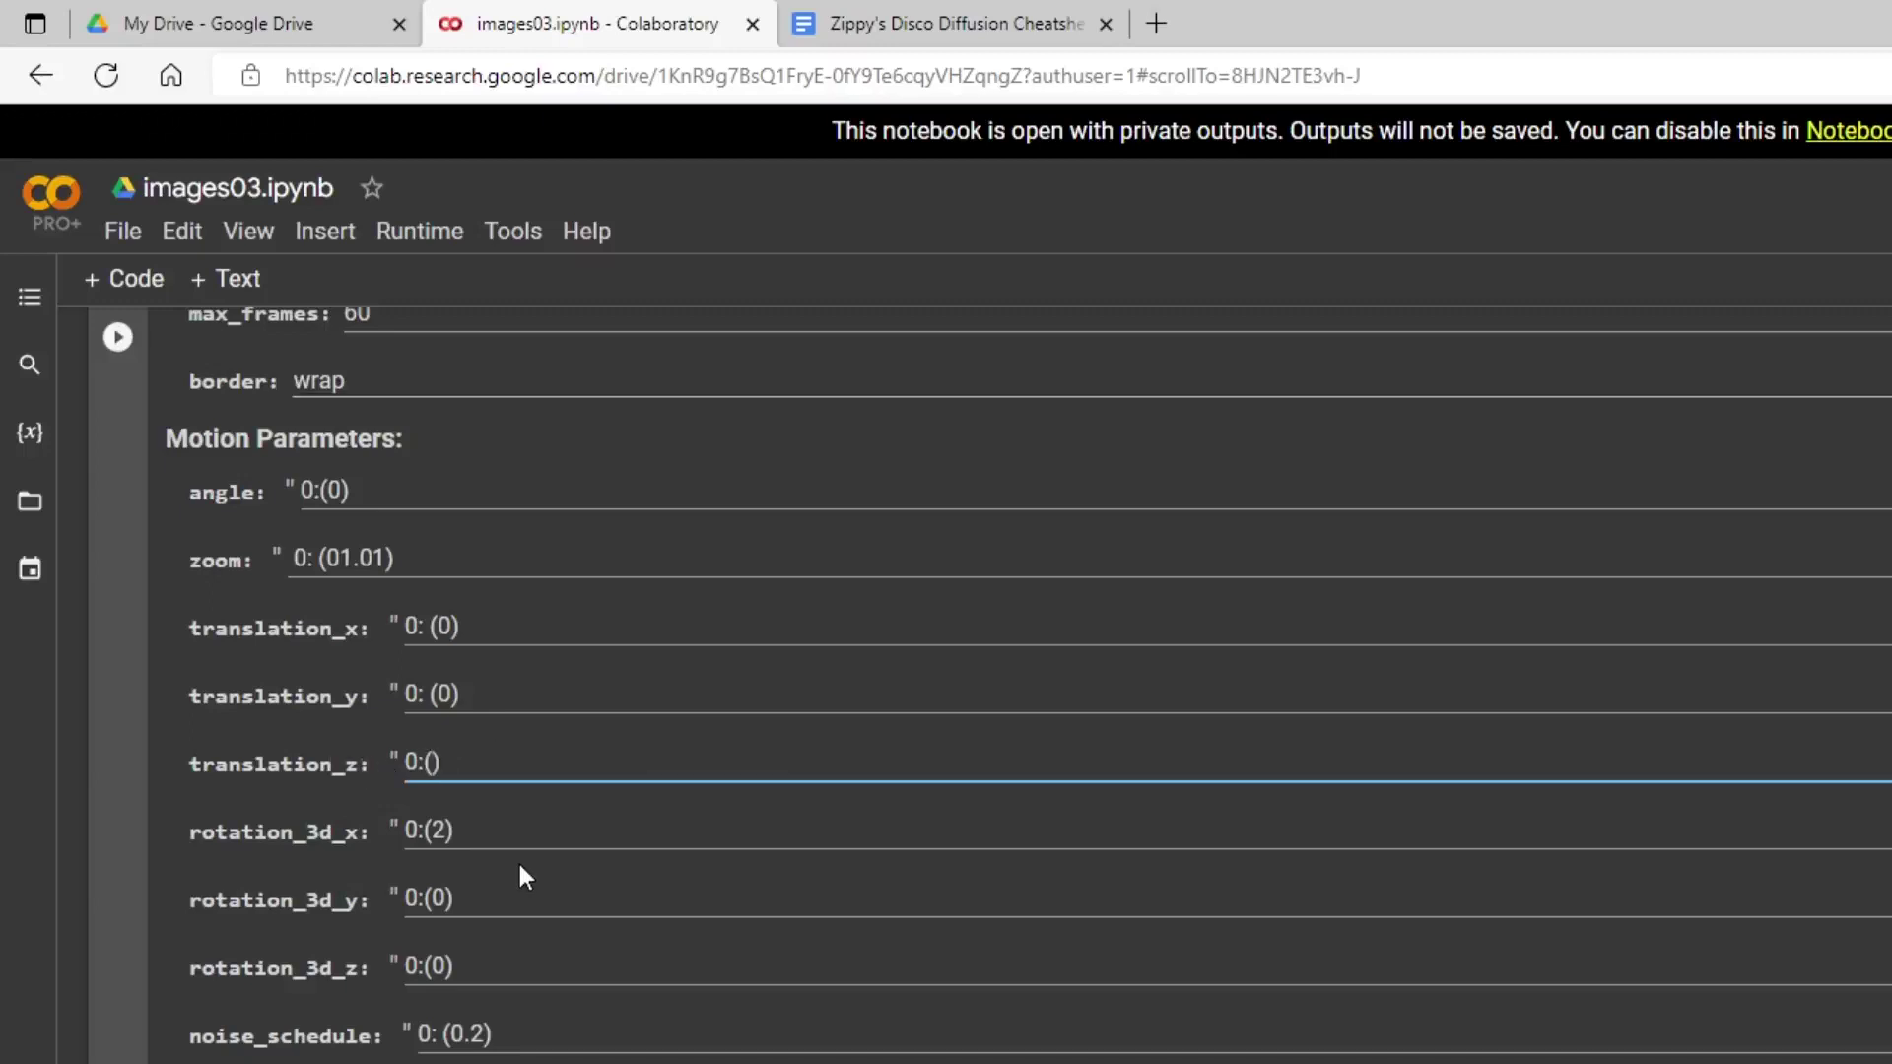
text(1)
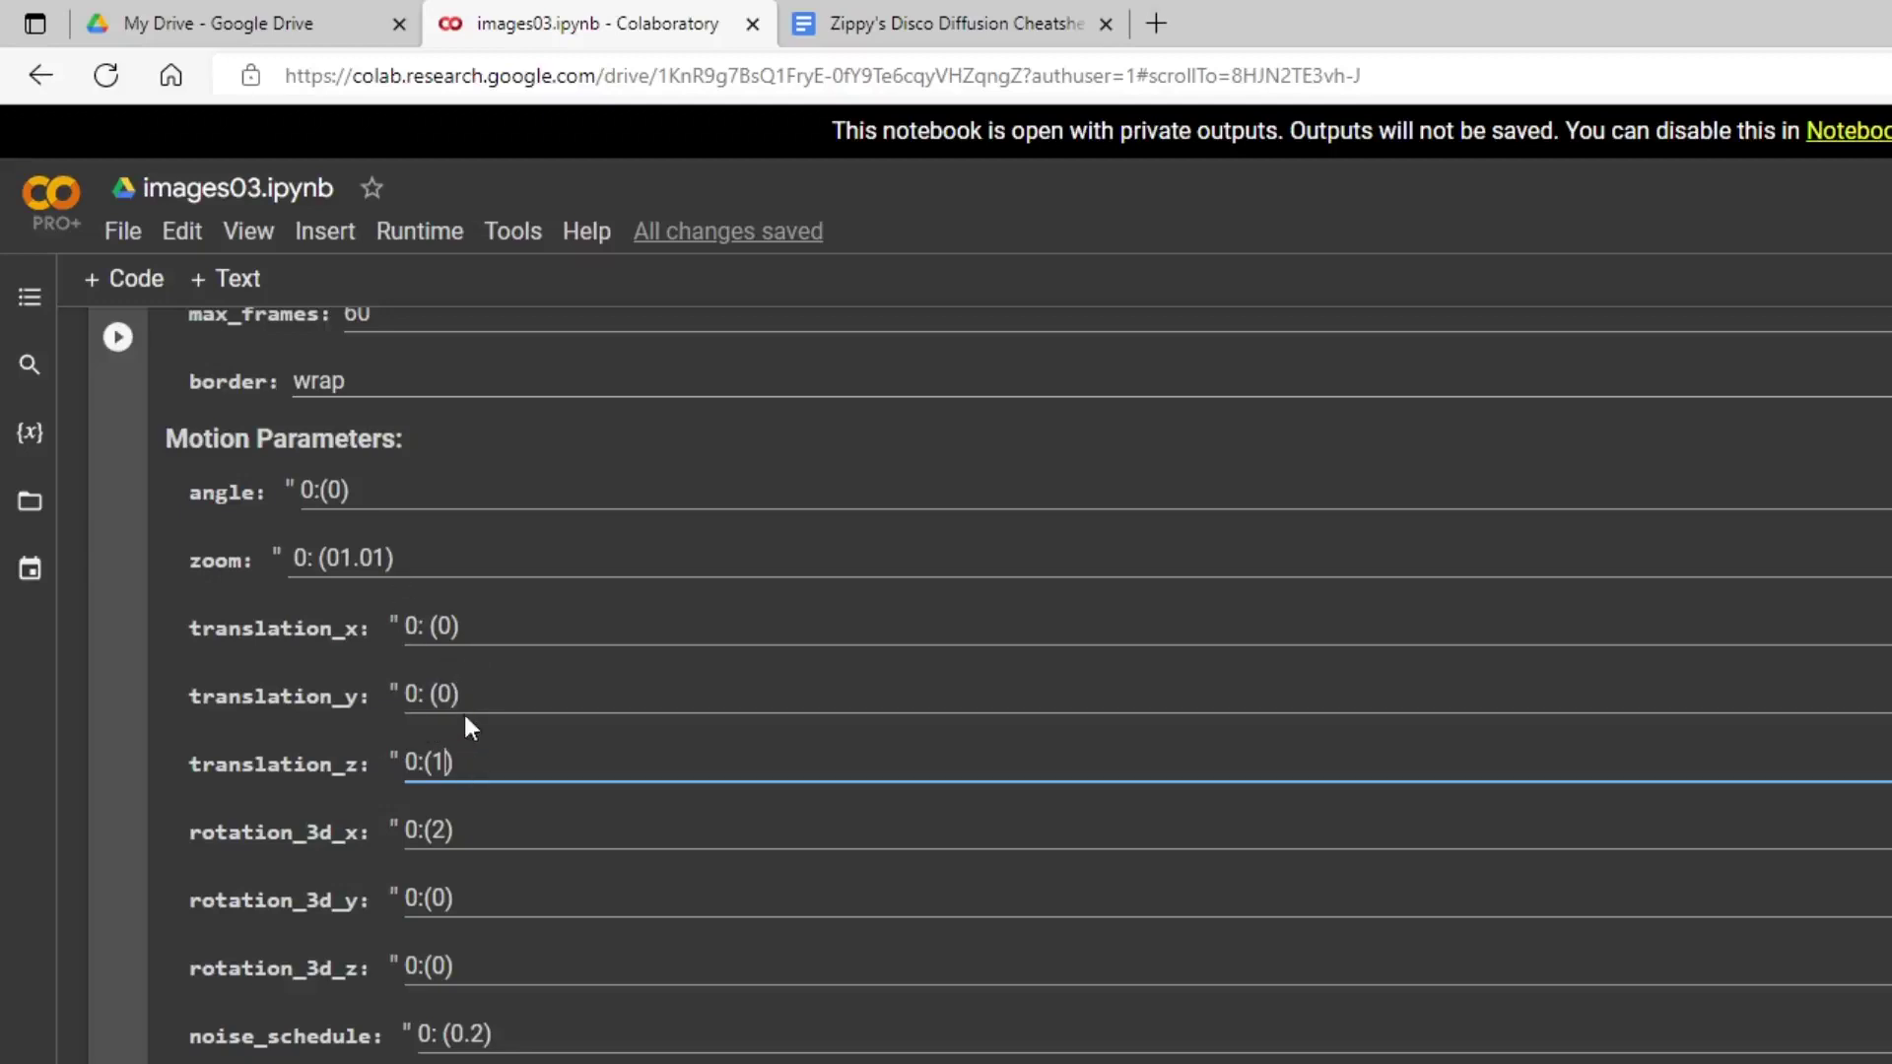
scroll(467, 734, up, 2)
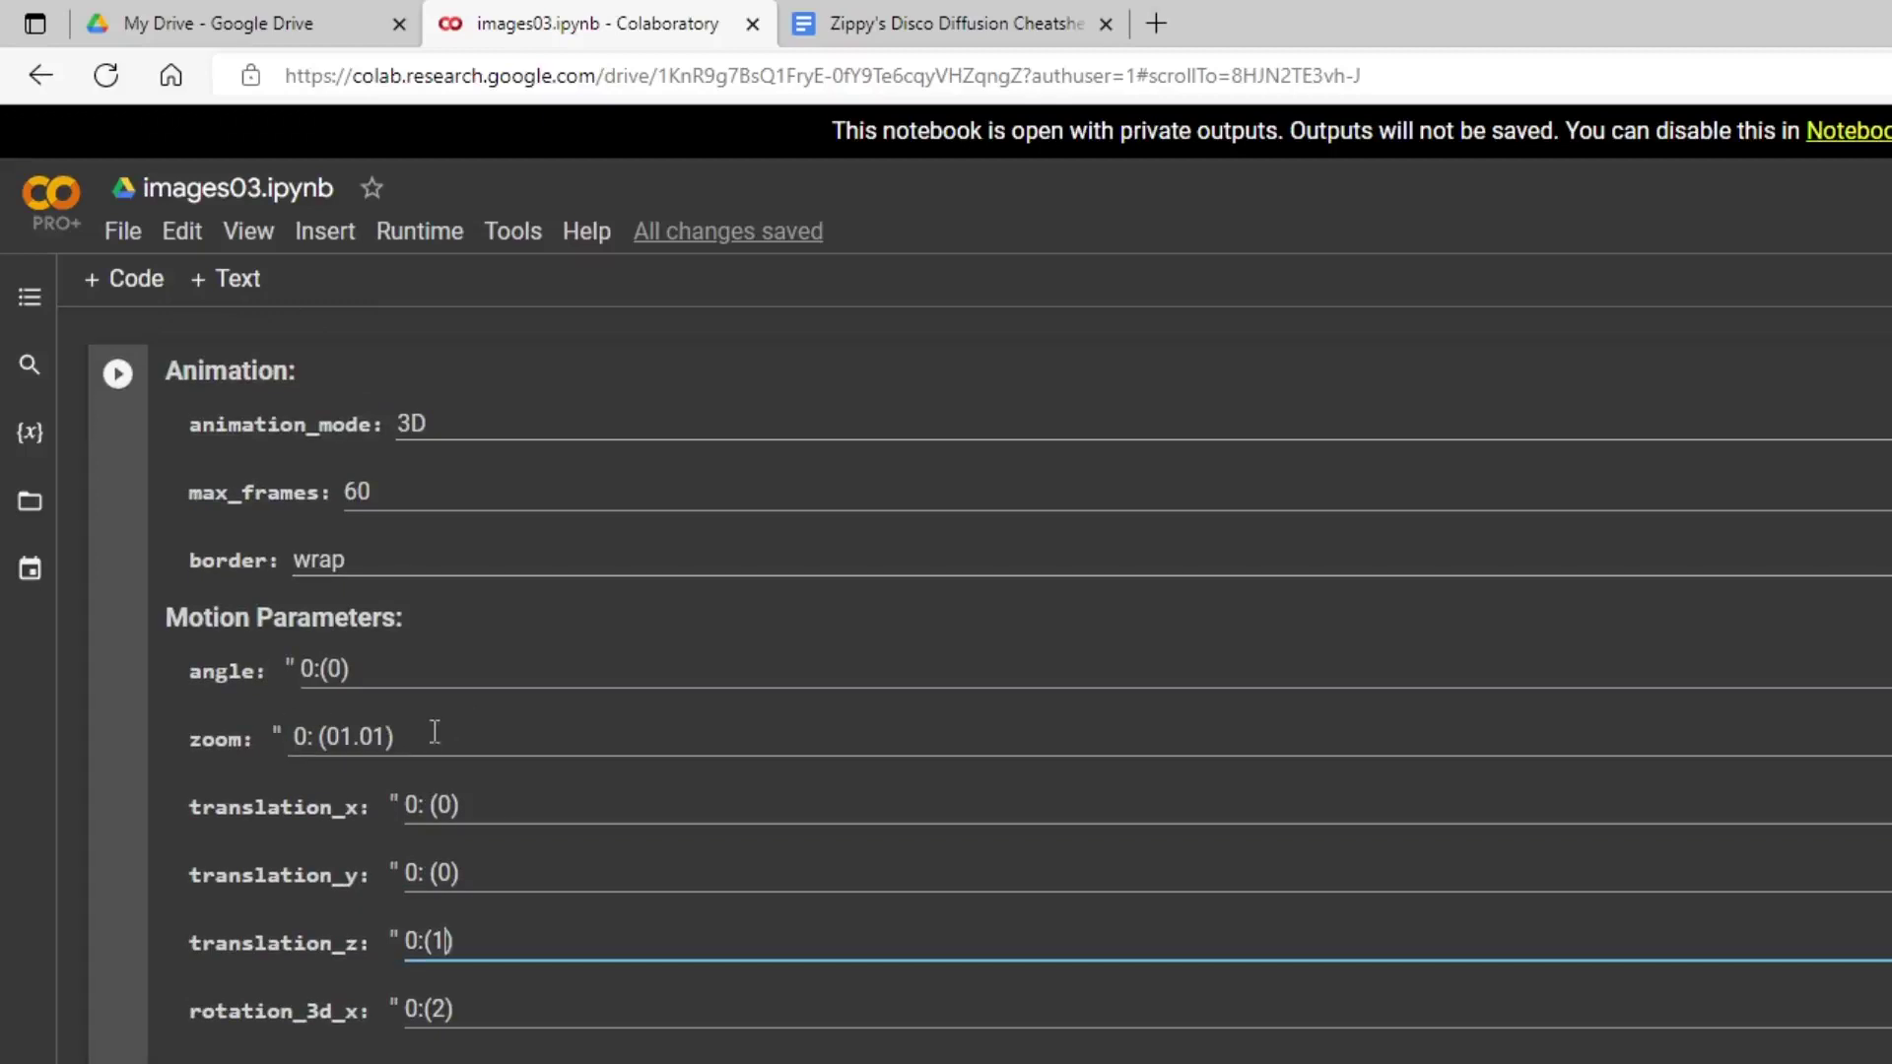
drag(430, 734, 291, 737)
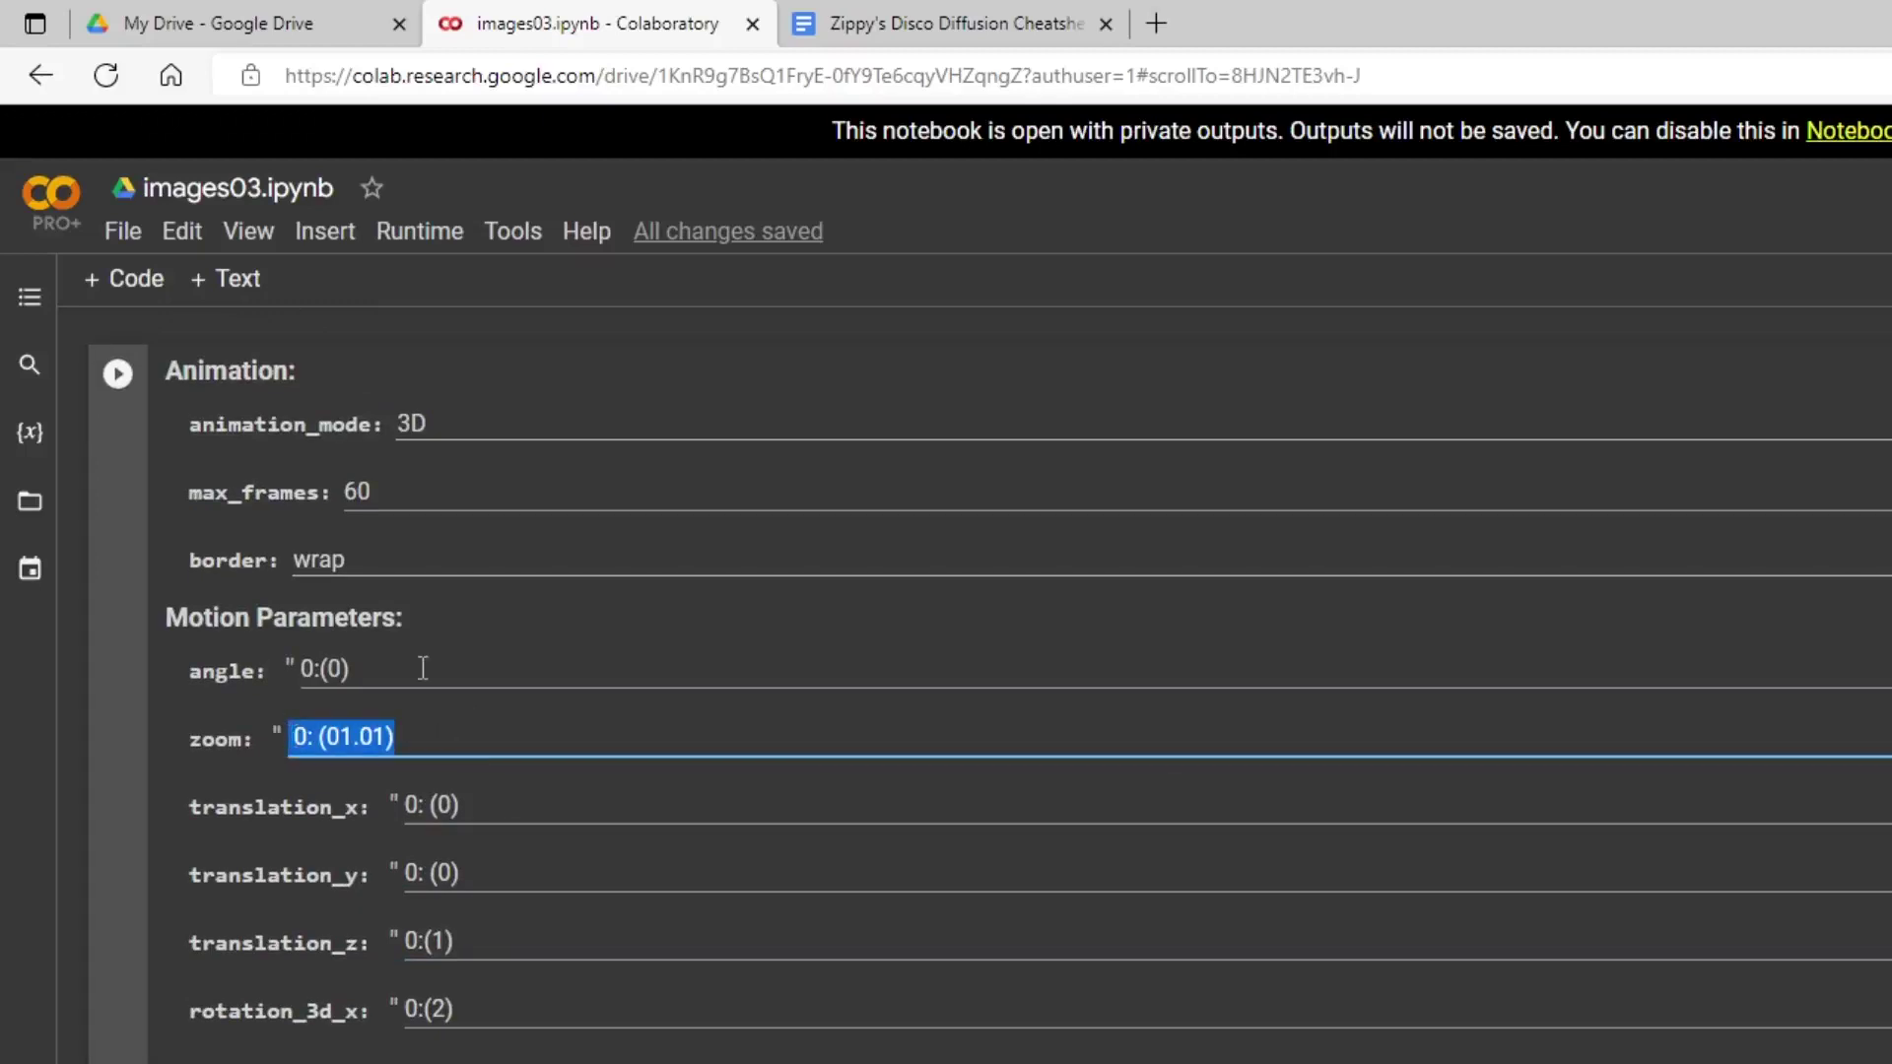
drag(423, 666, 301, 669)
scroll(572, 744, down, 2)
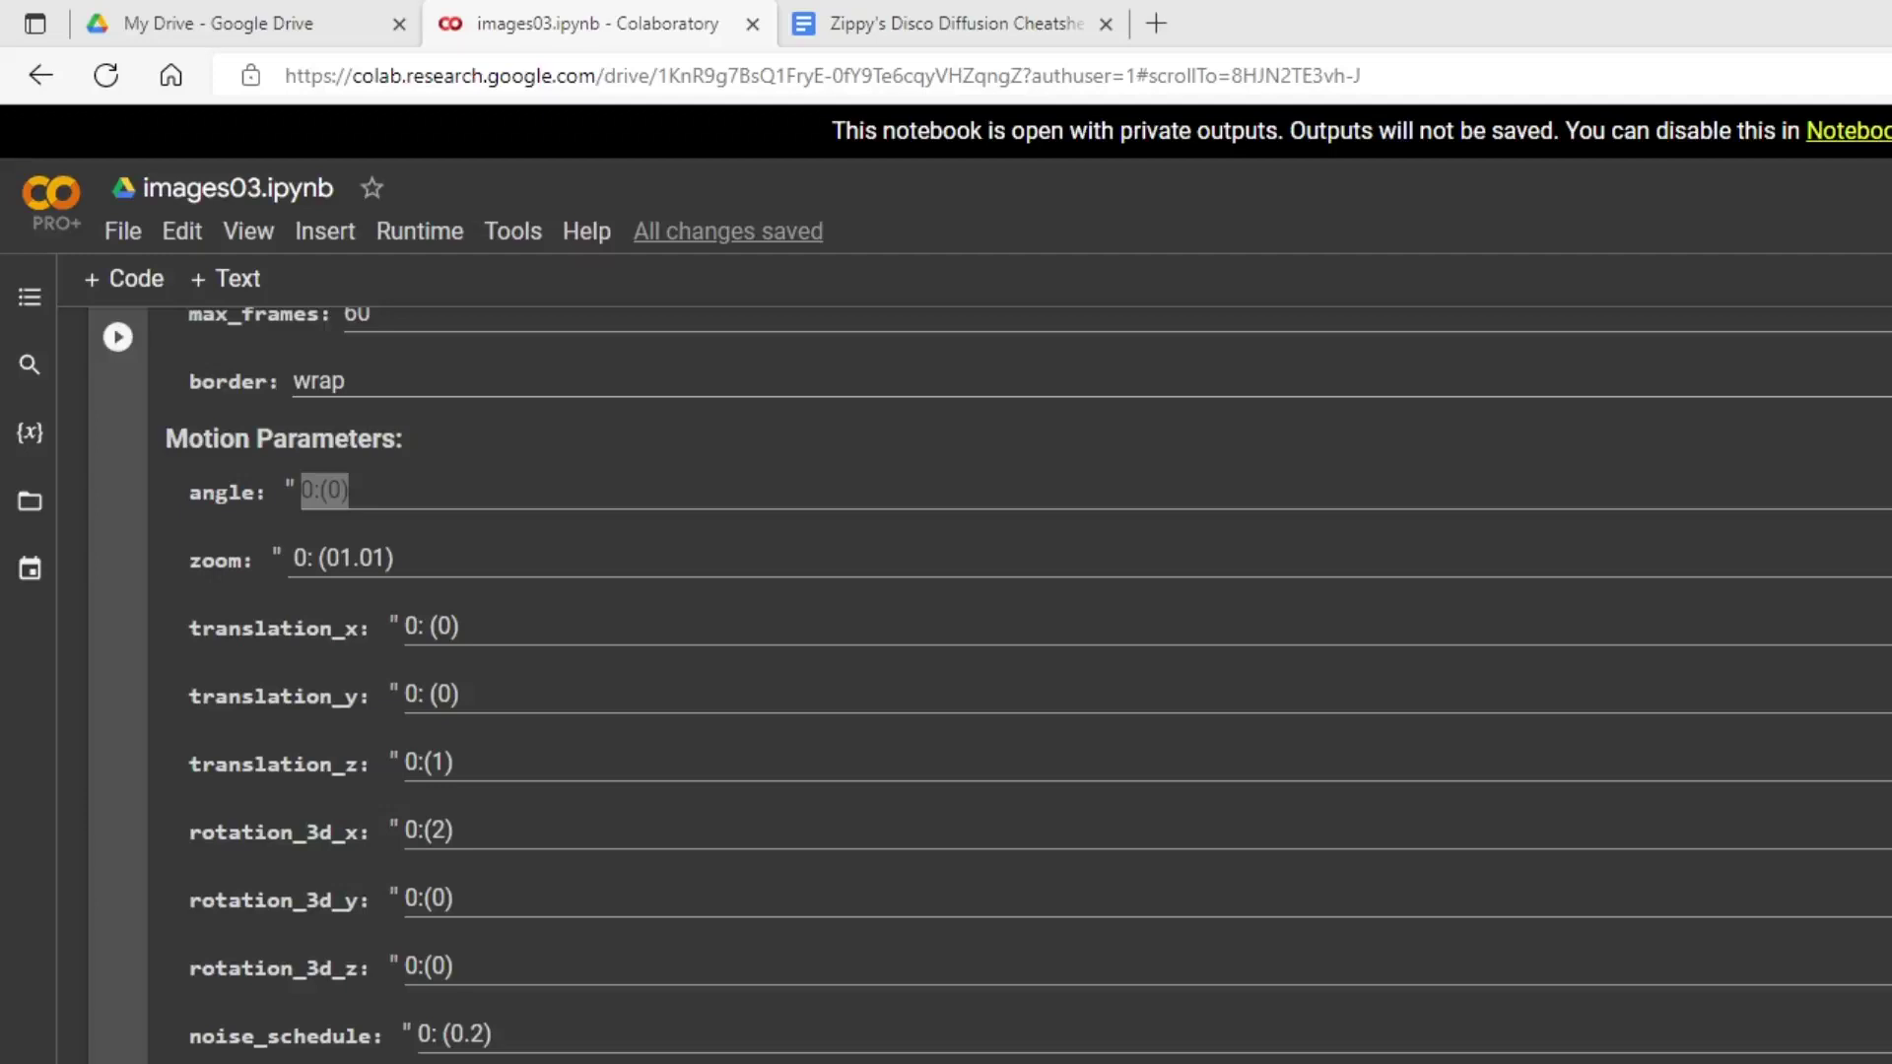
drag(202, 628, 392, 631)
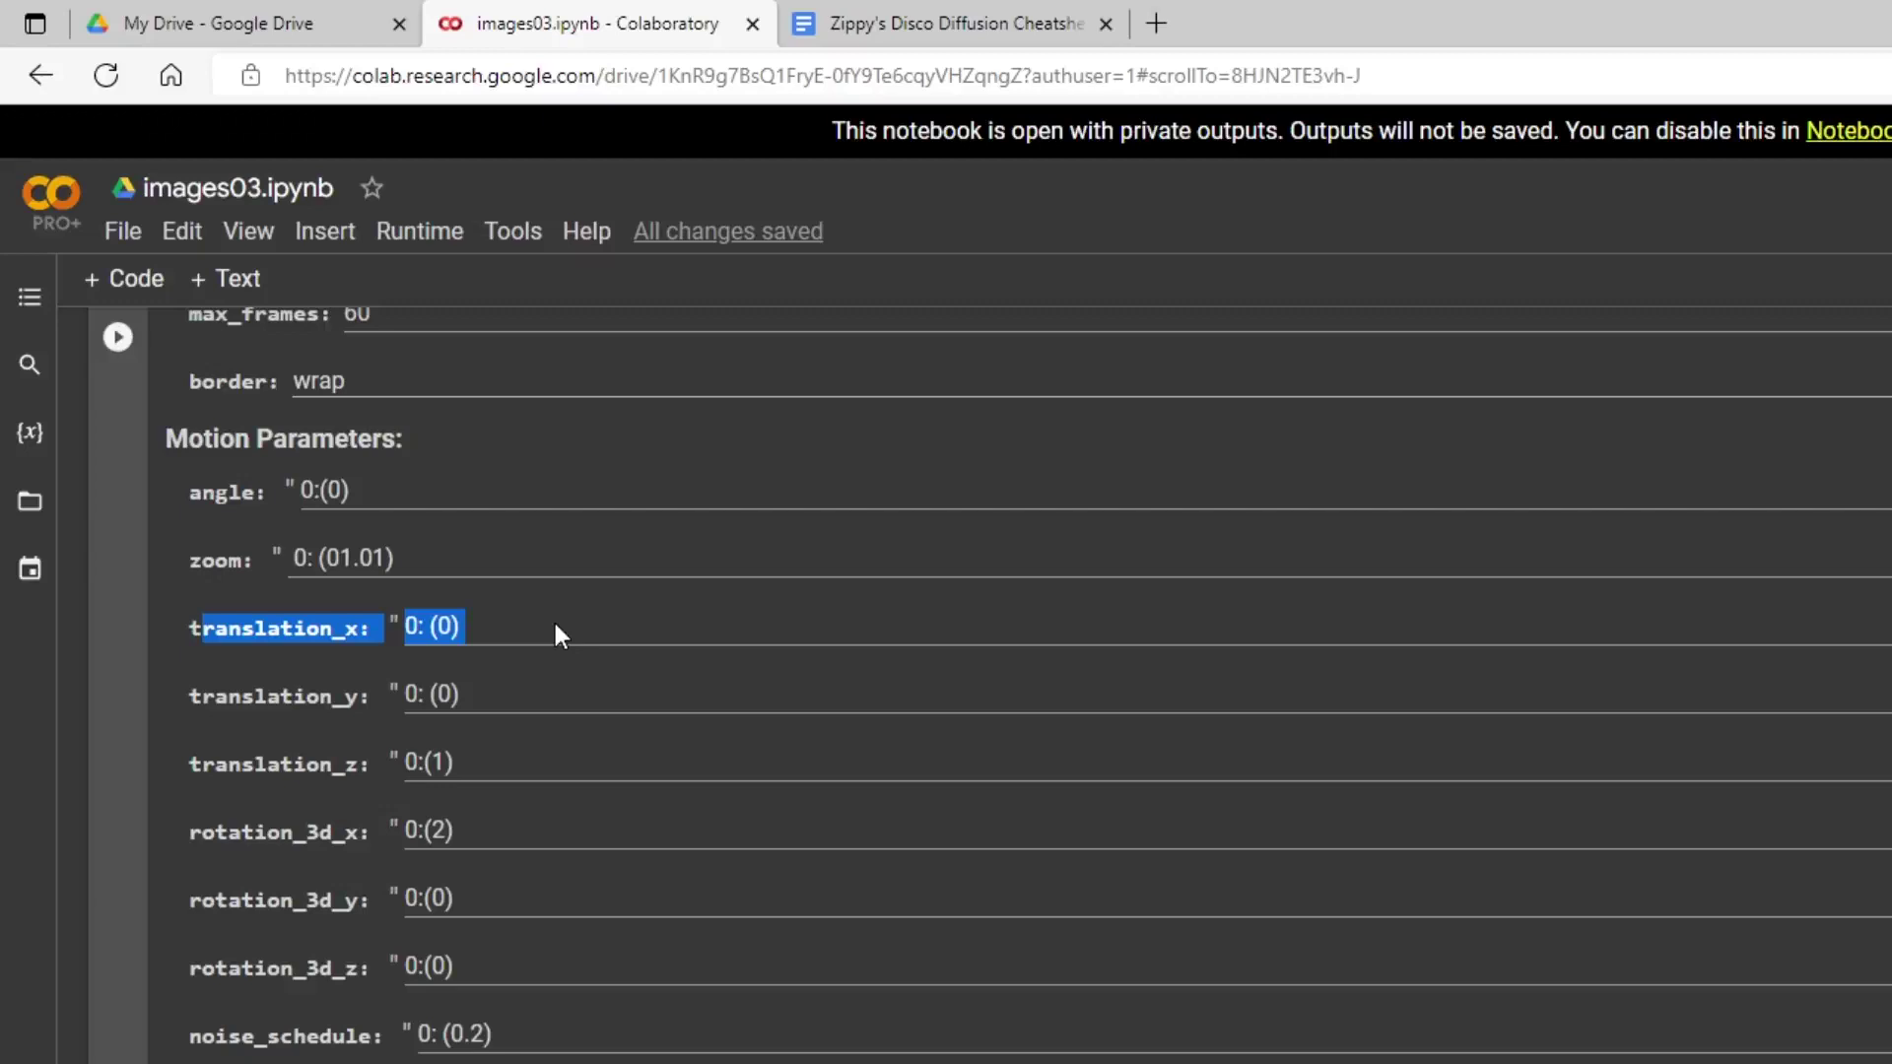
click(518, 687)
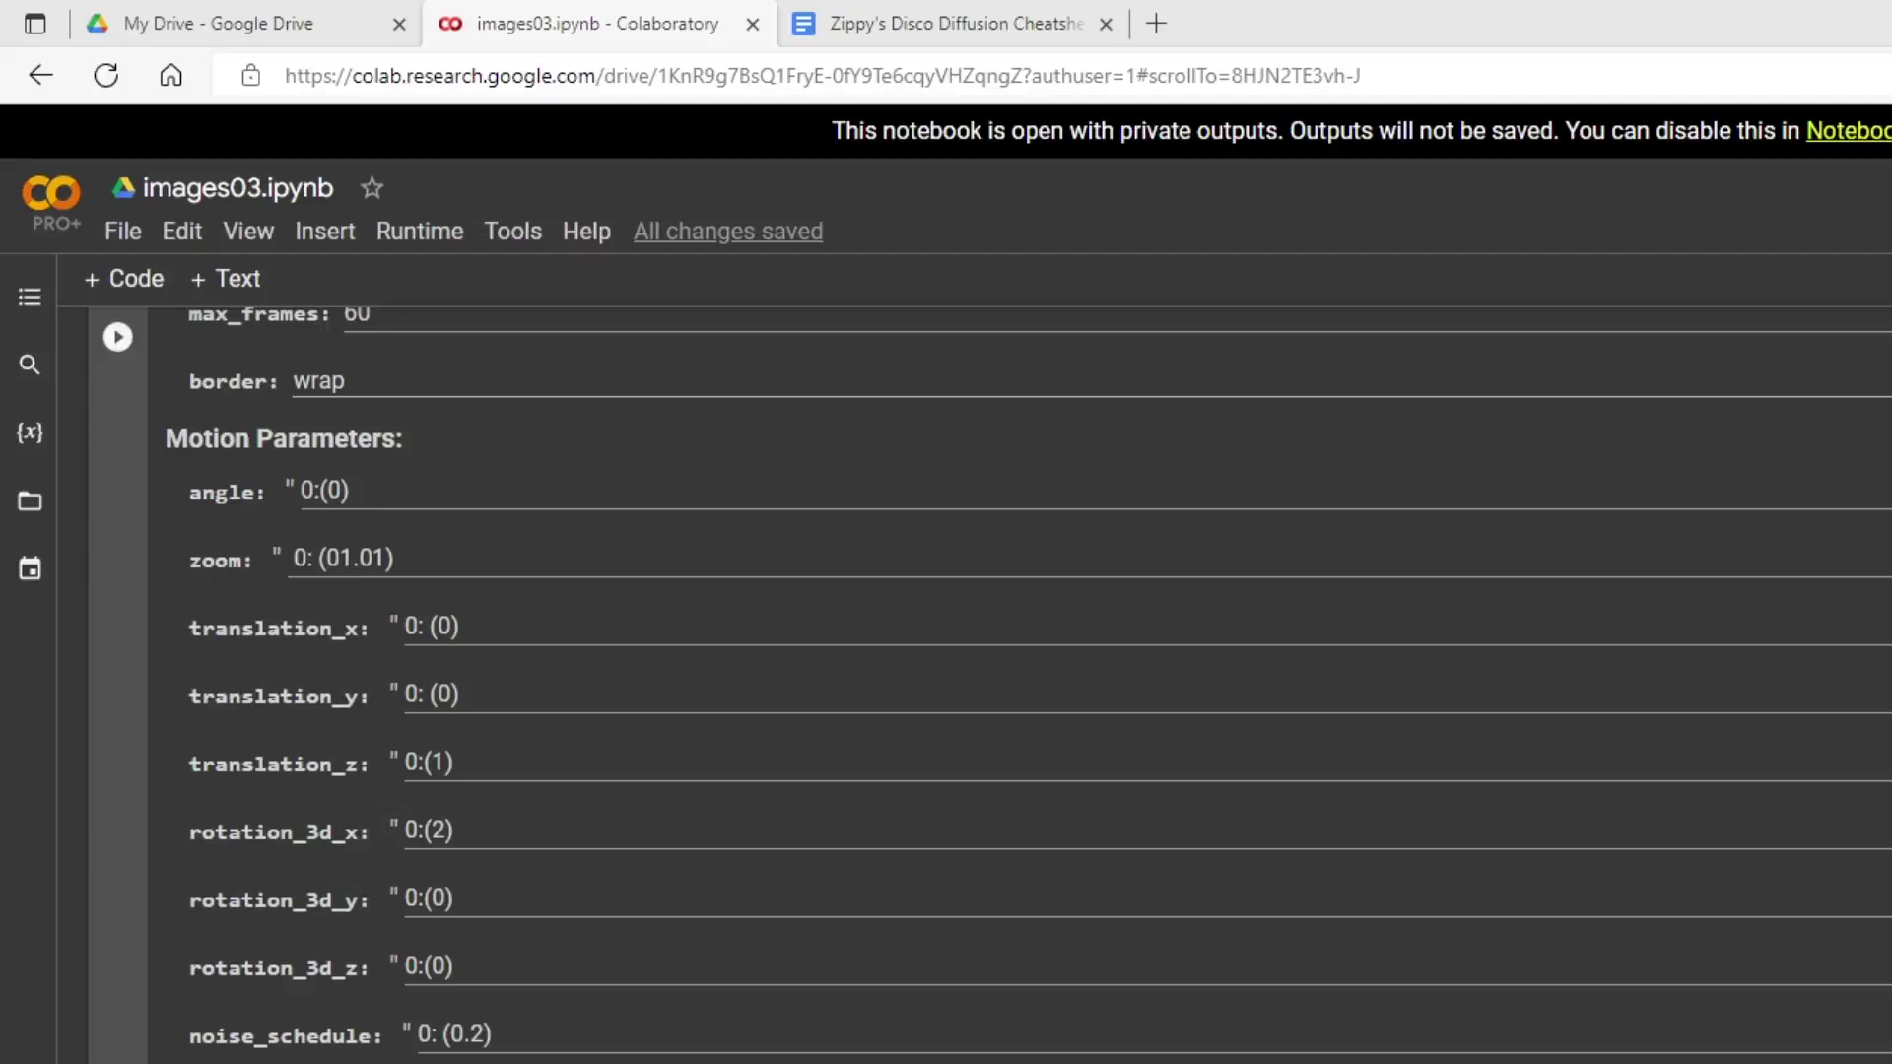
key(alt+Tab)
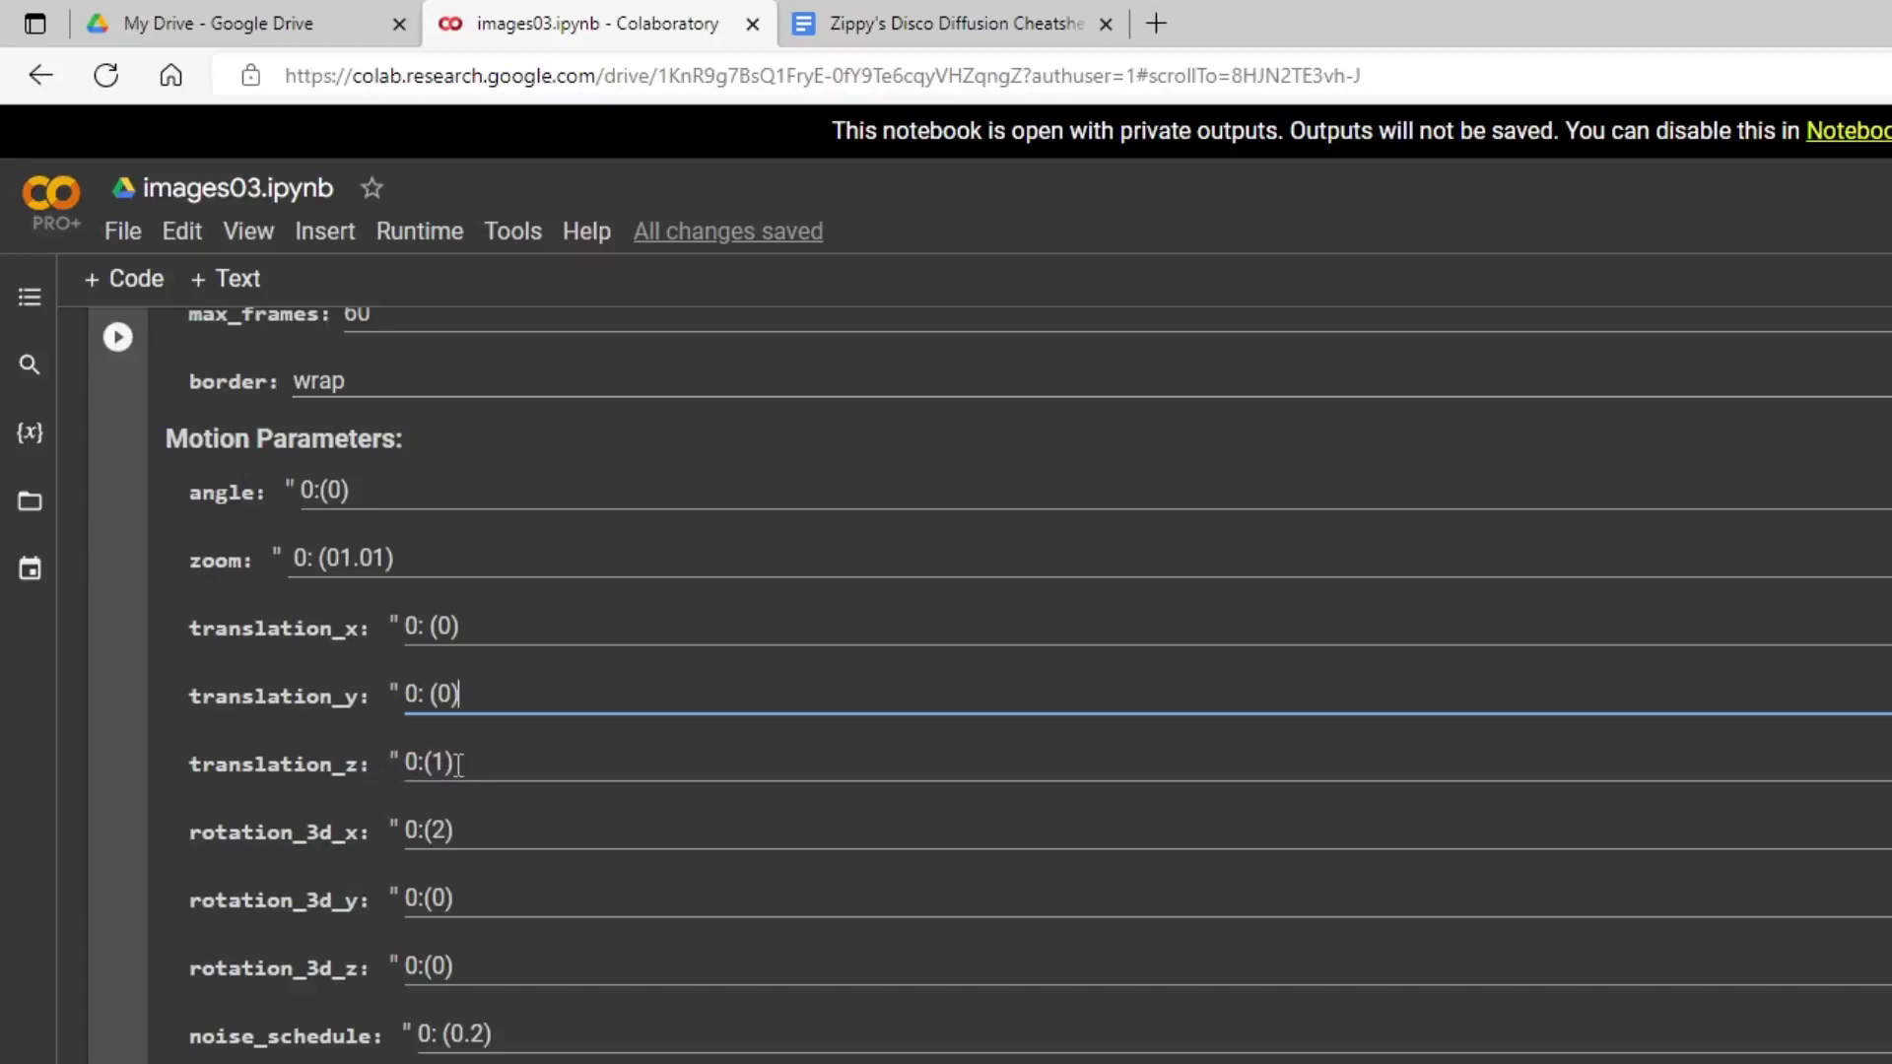
scroll(458, 764, down, 2)
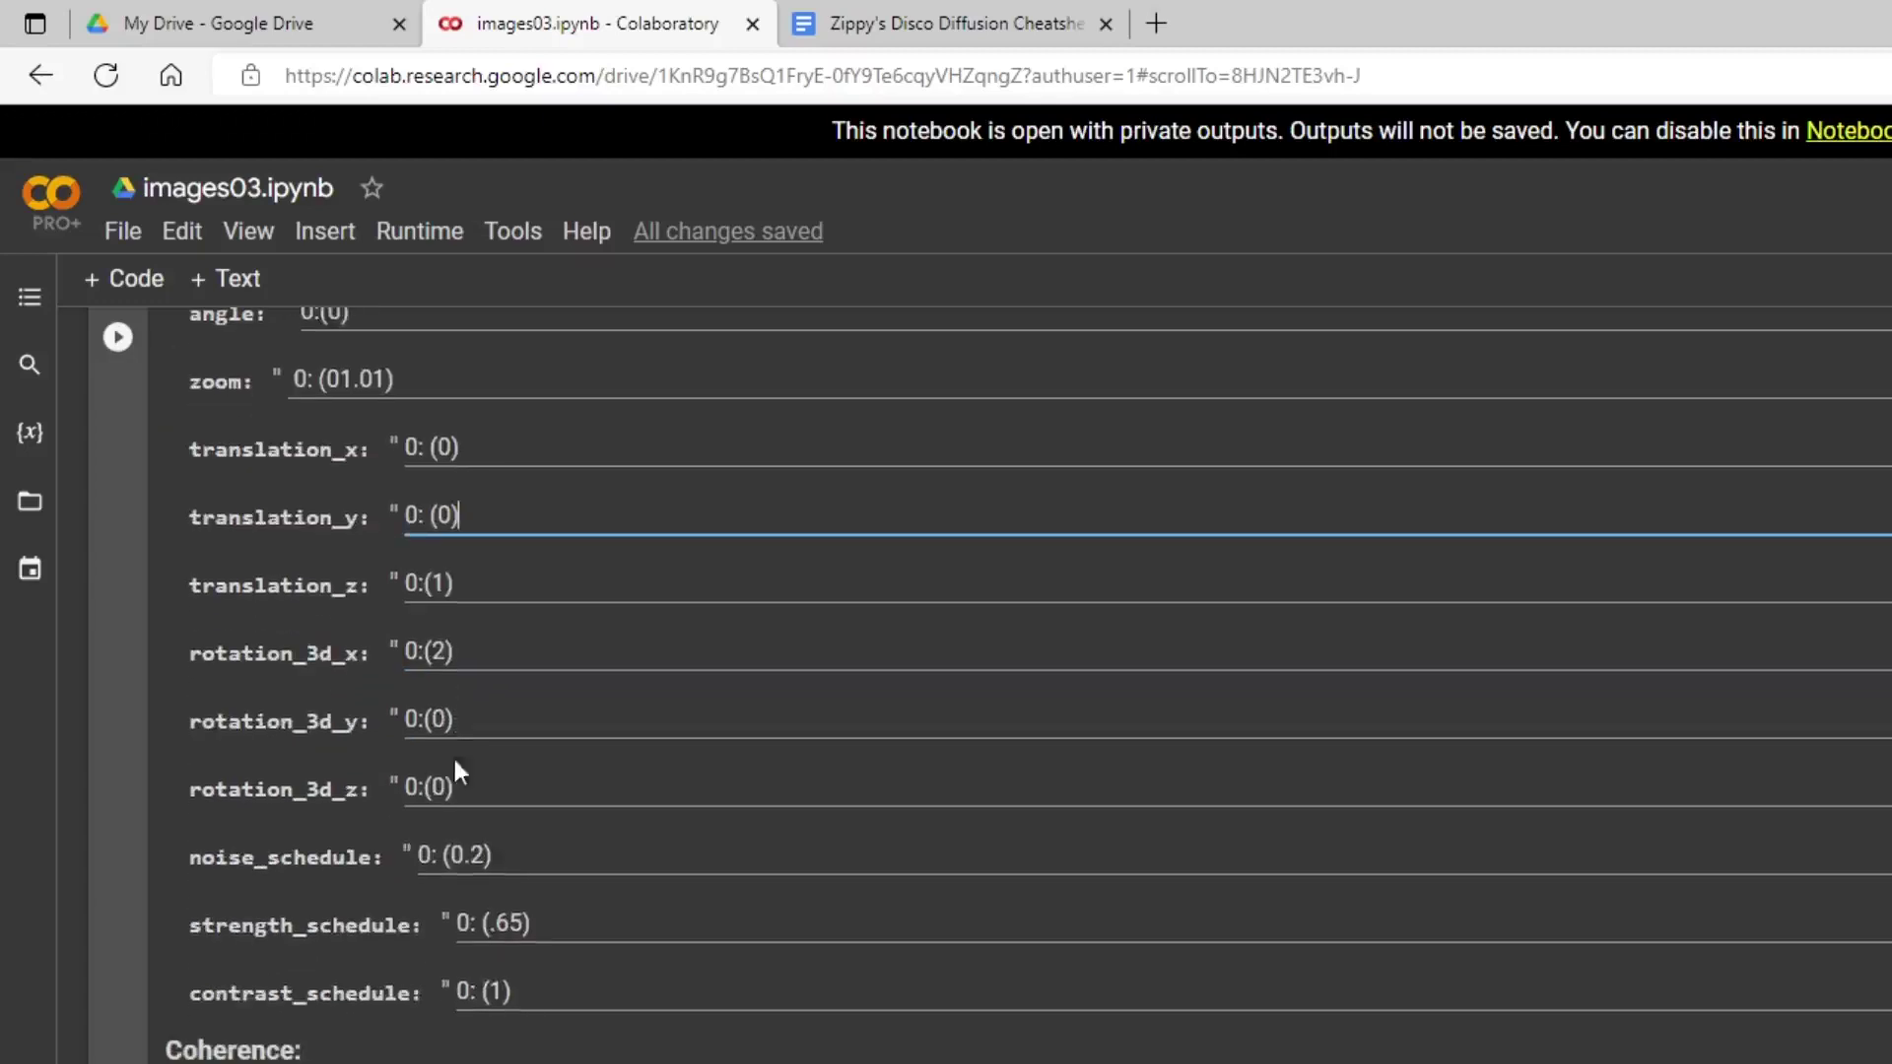
- Change the rotation_3d_x schedule from 0:(2) back to 0:(0)
click(448, 651)
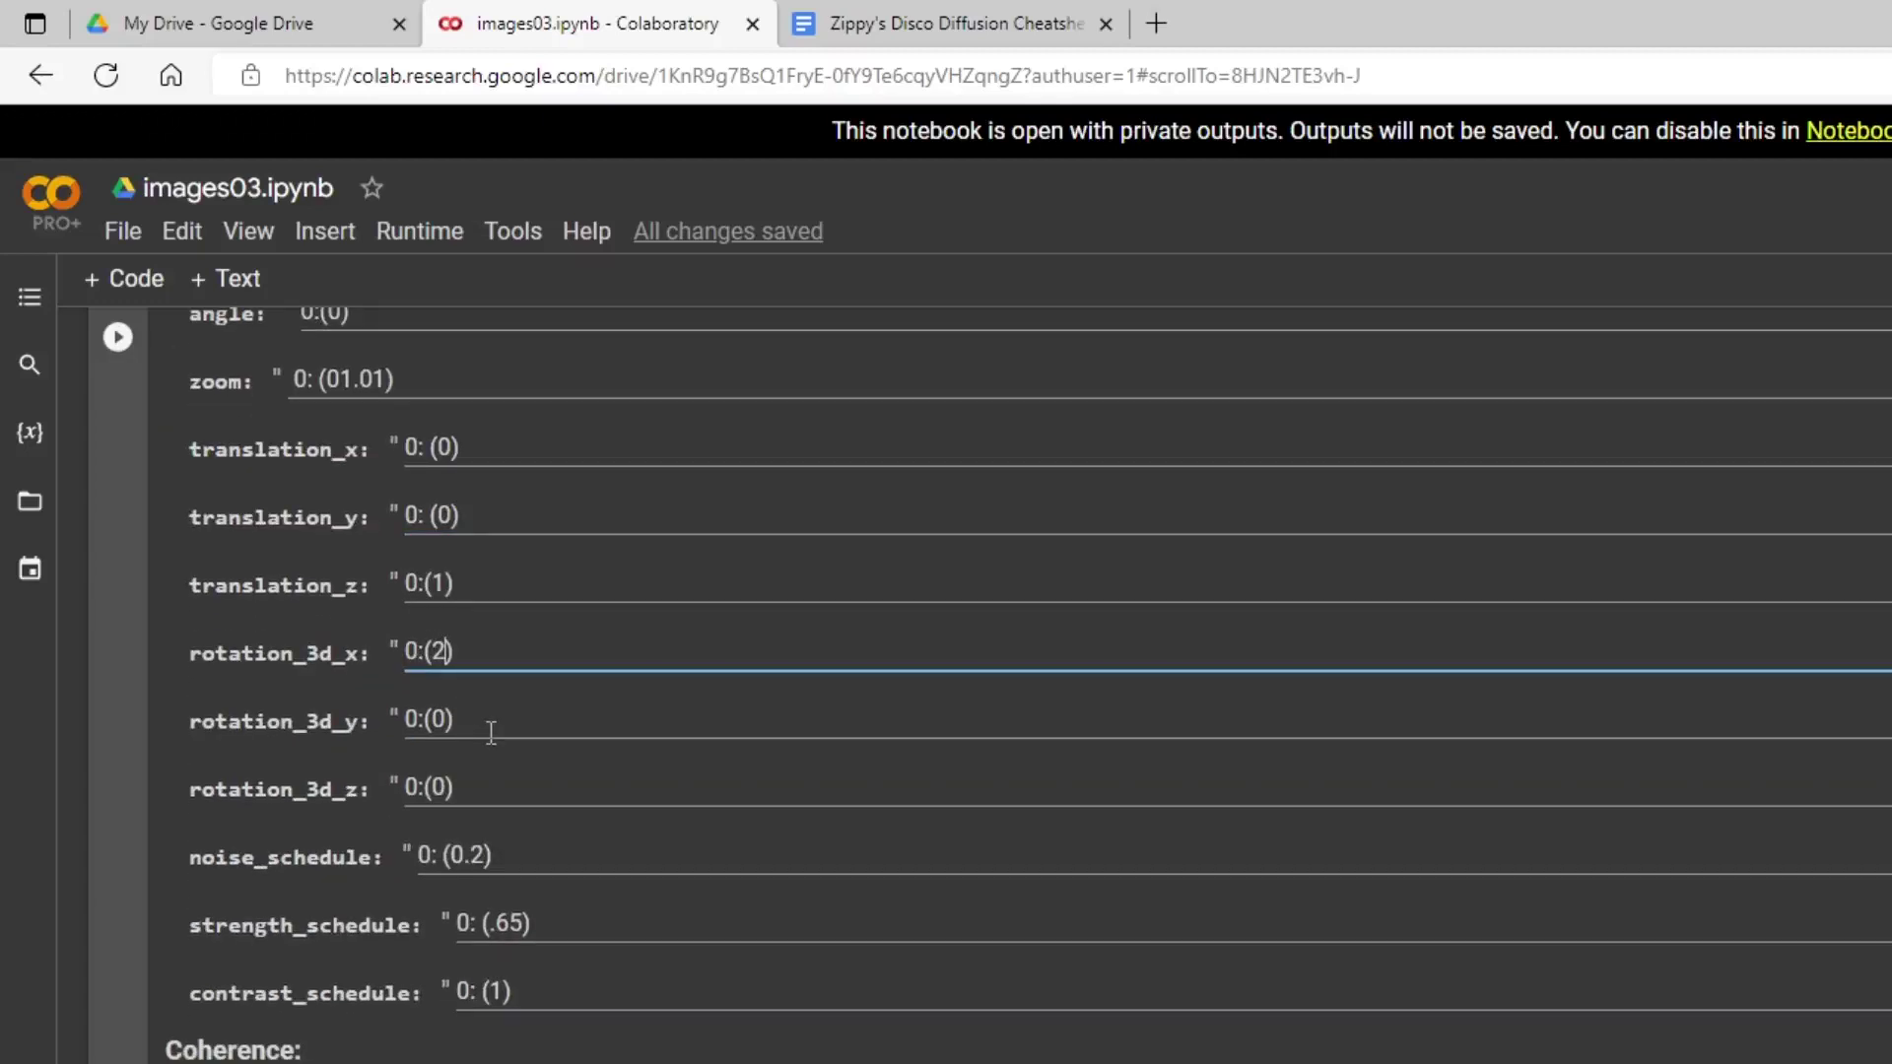
key(BackSpace)
text(0)
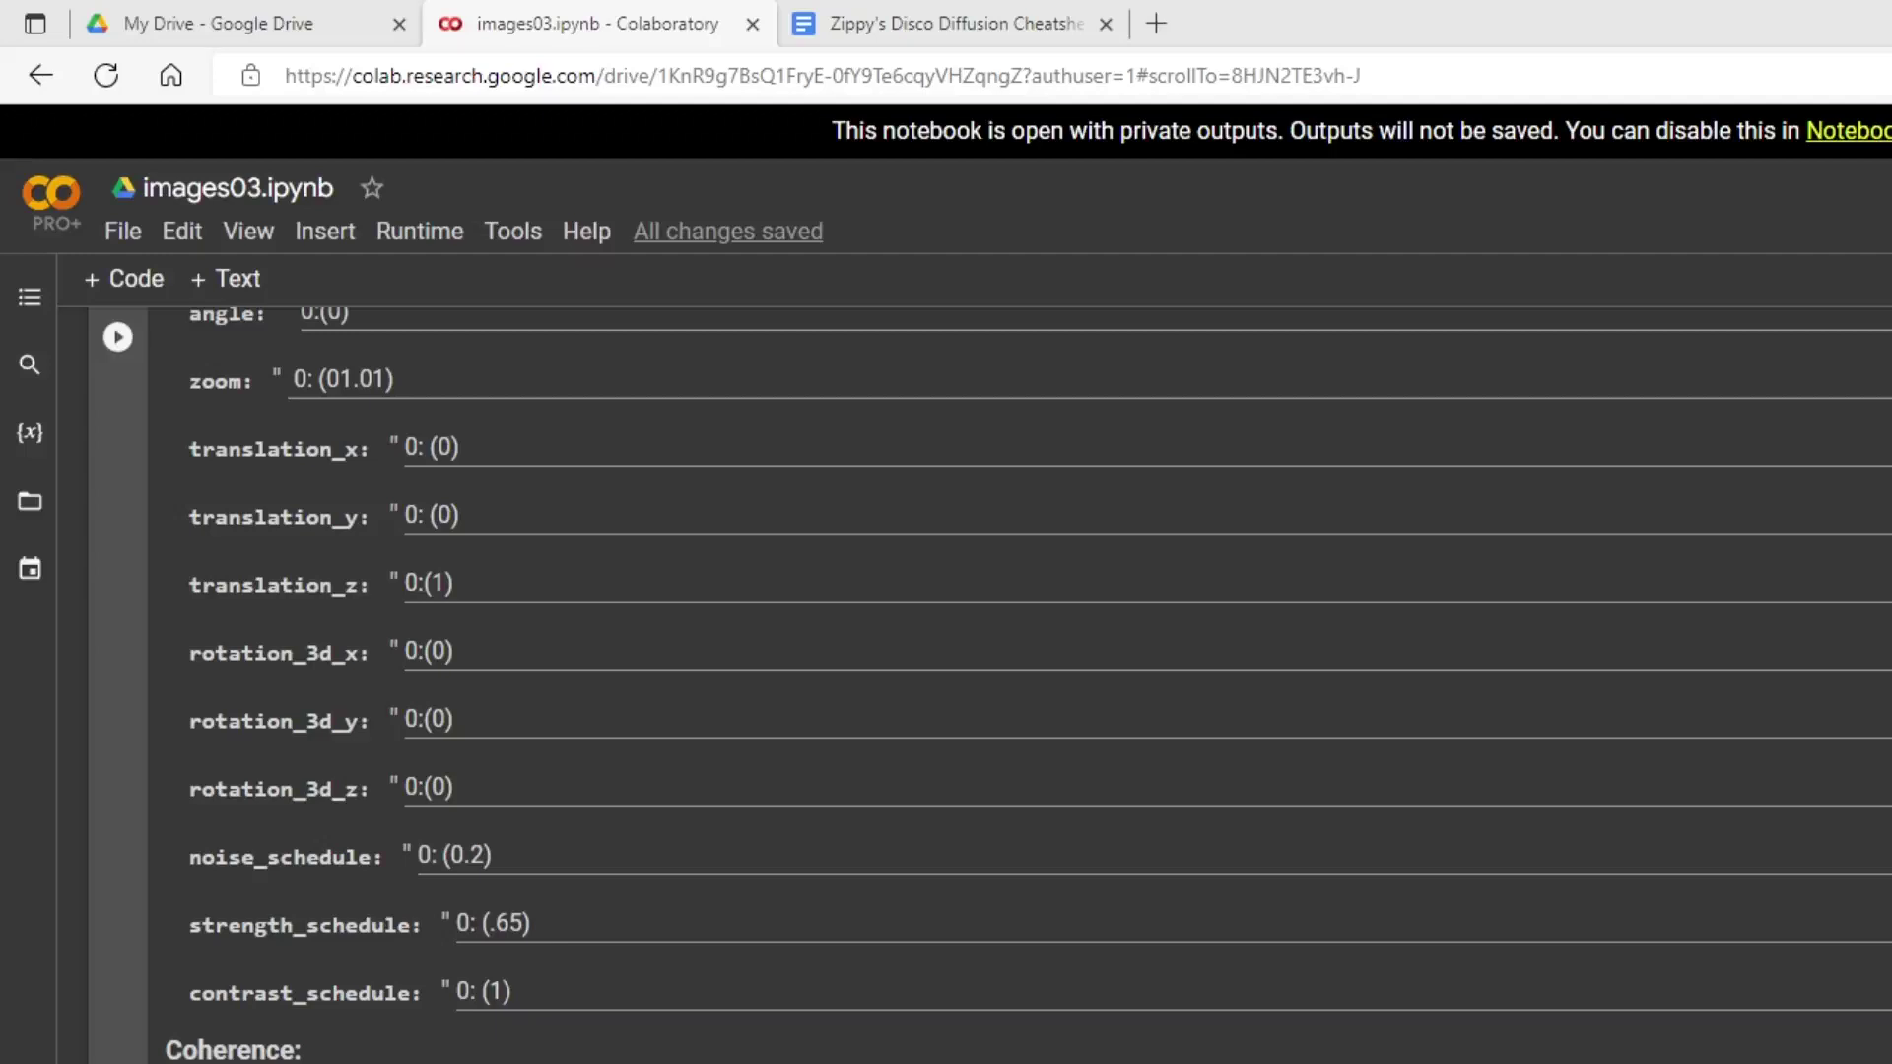
scroll(985, 641, down, 2)
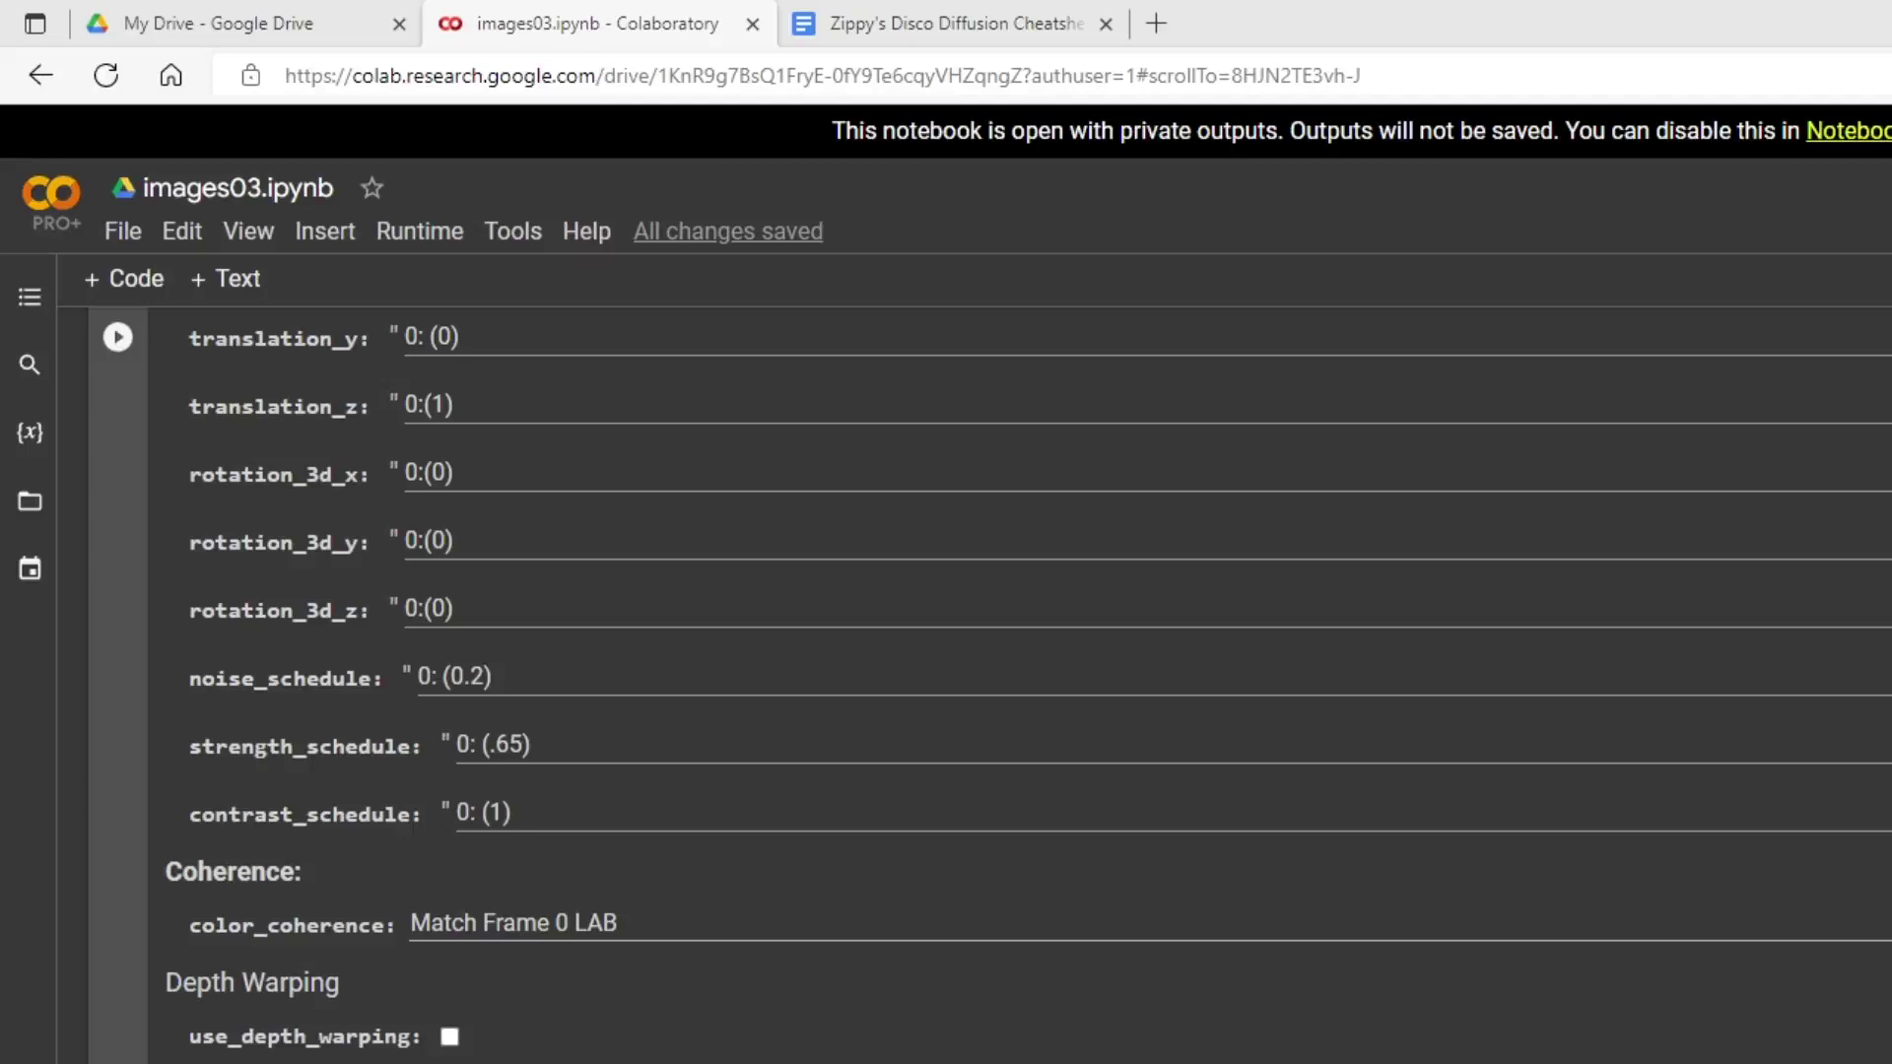
- Set the translation_x schedule to 0:(1)
scroll(990, 690, up, 5)
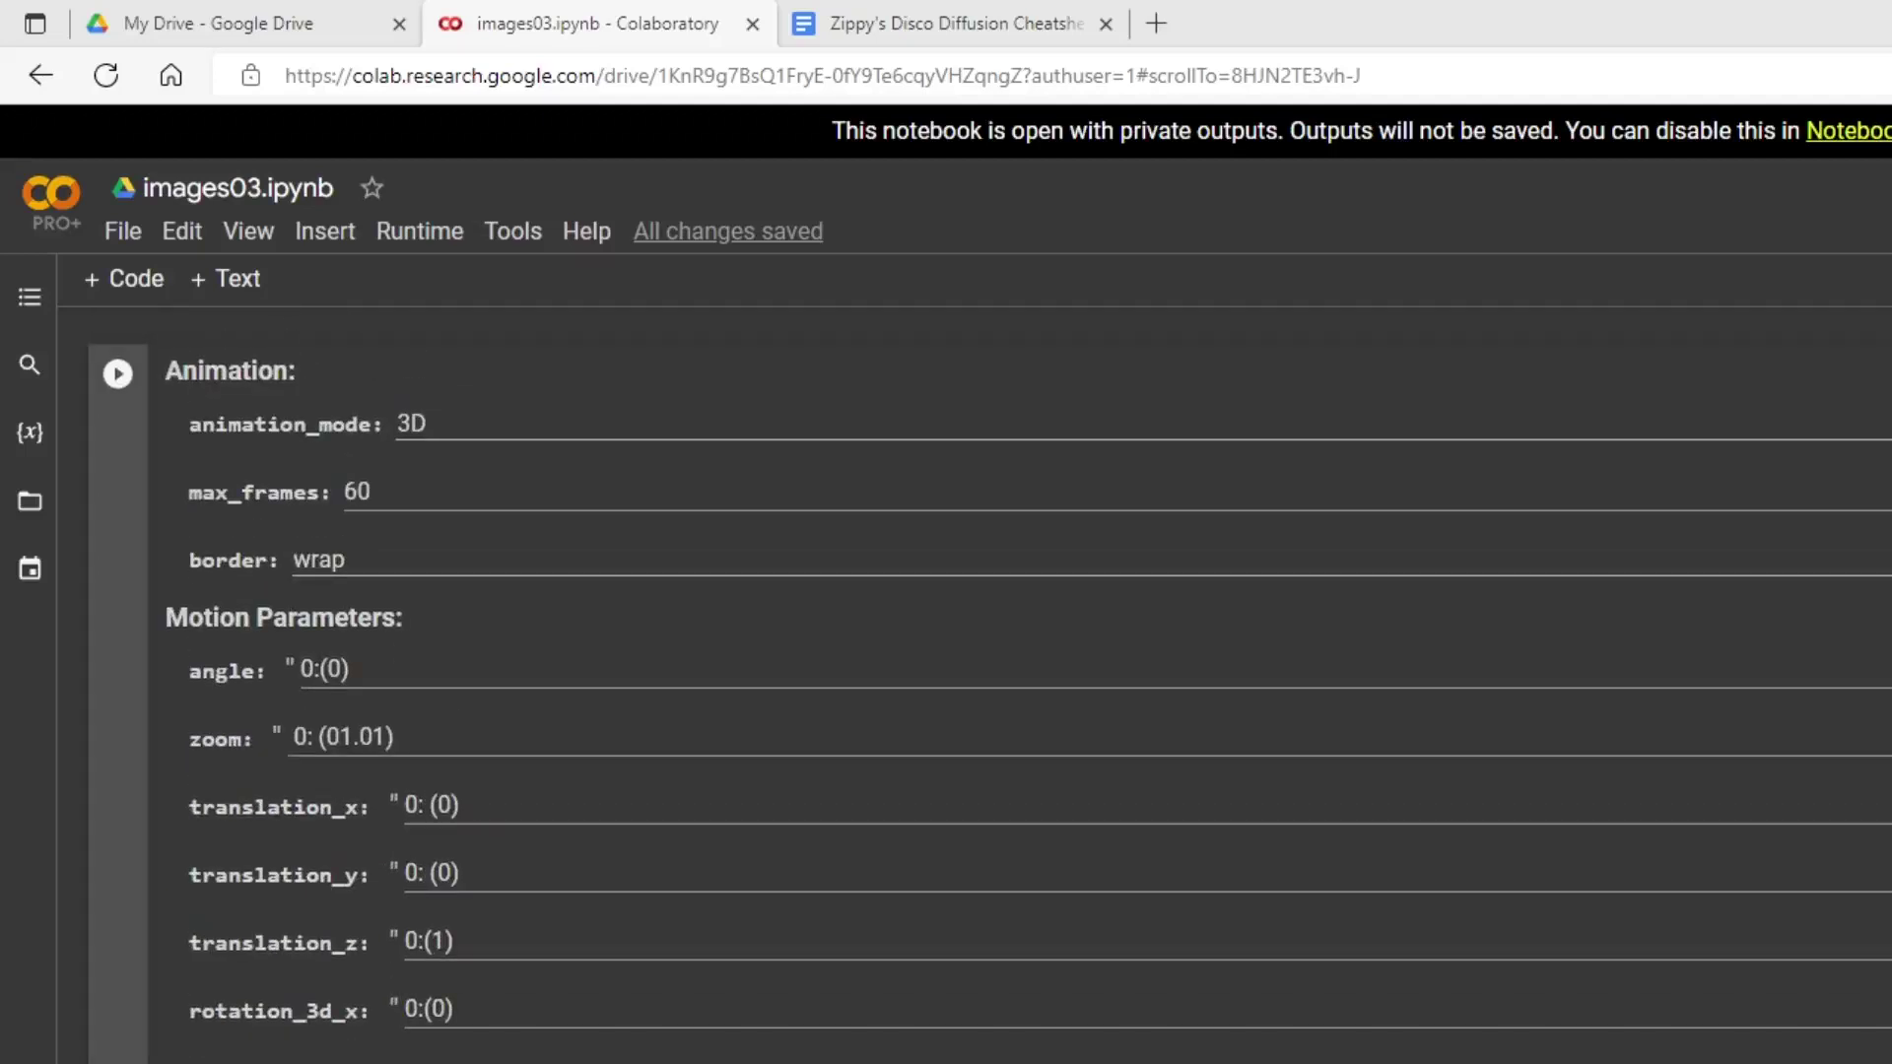
scroll(990, 690, down, 5)
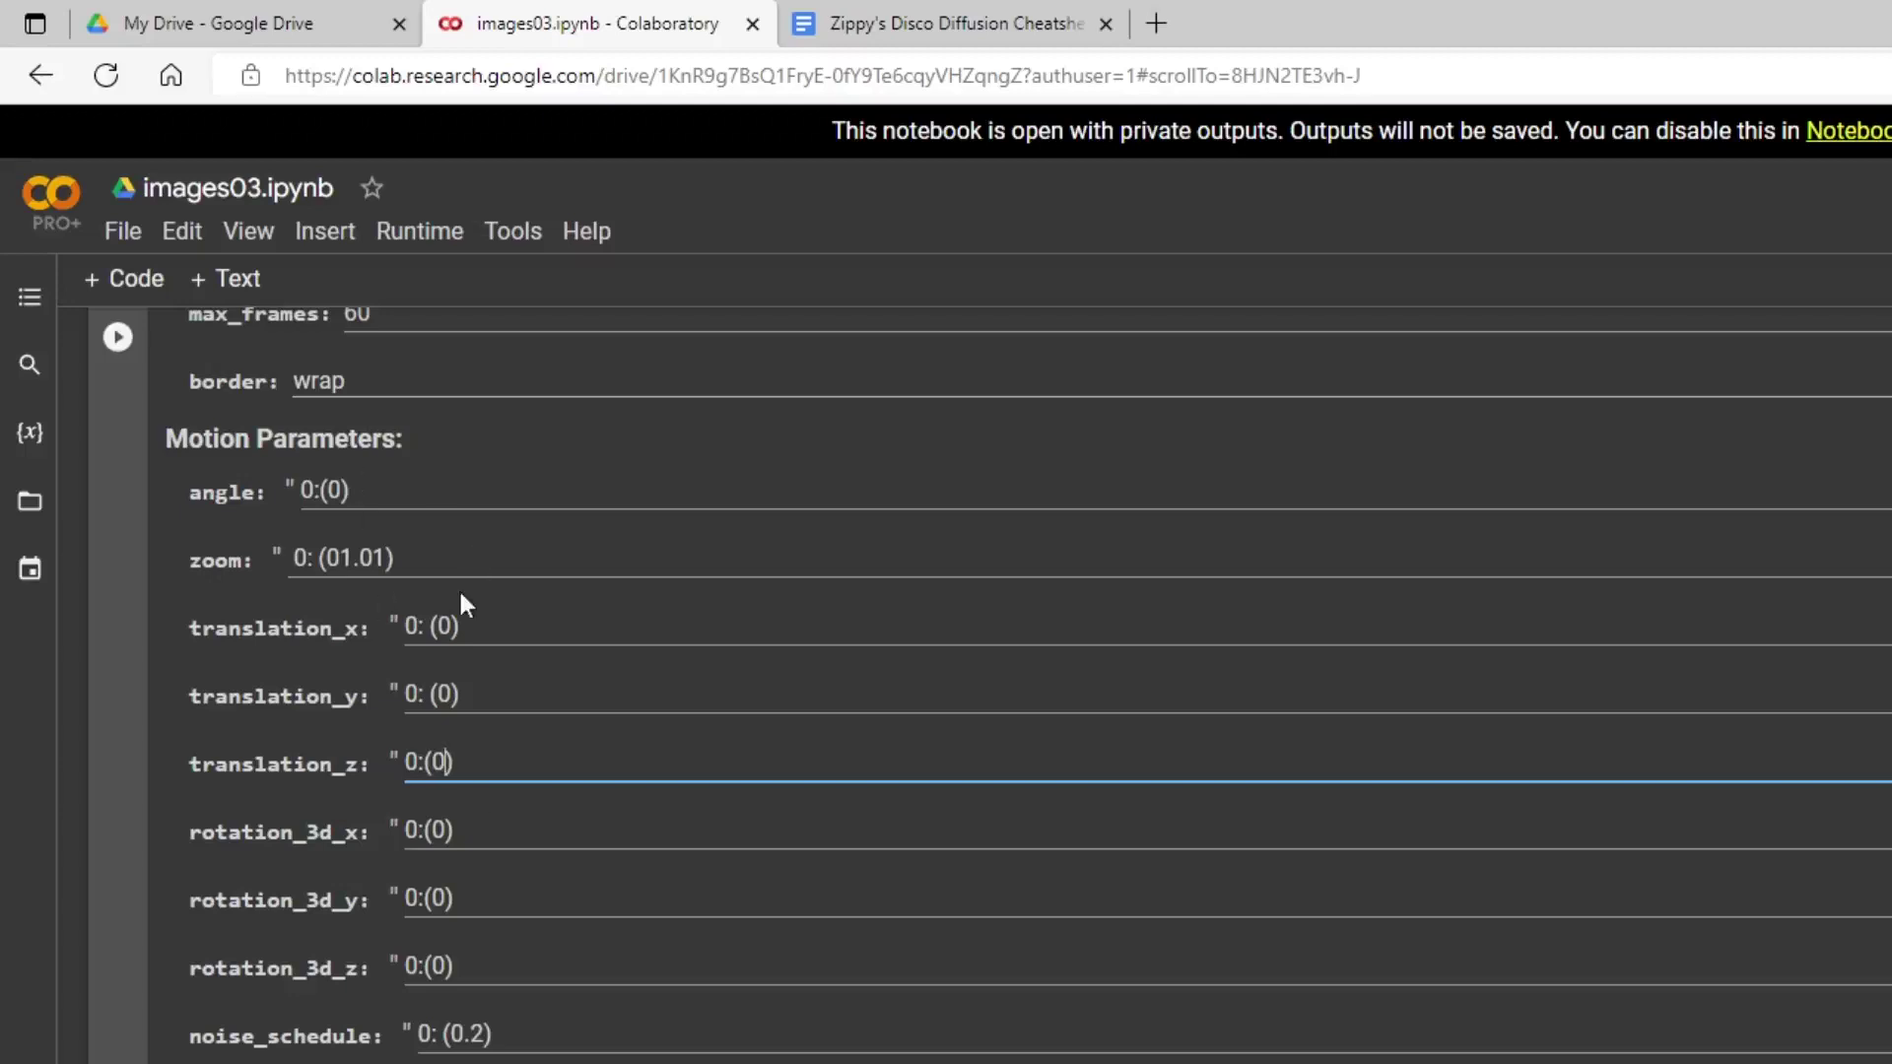
click(456, 623)
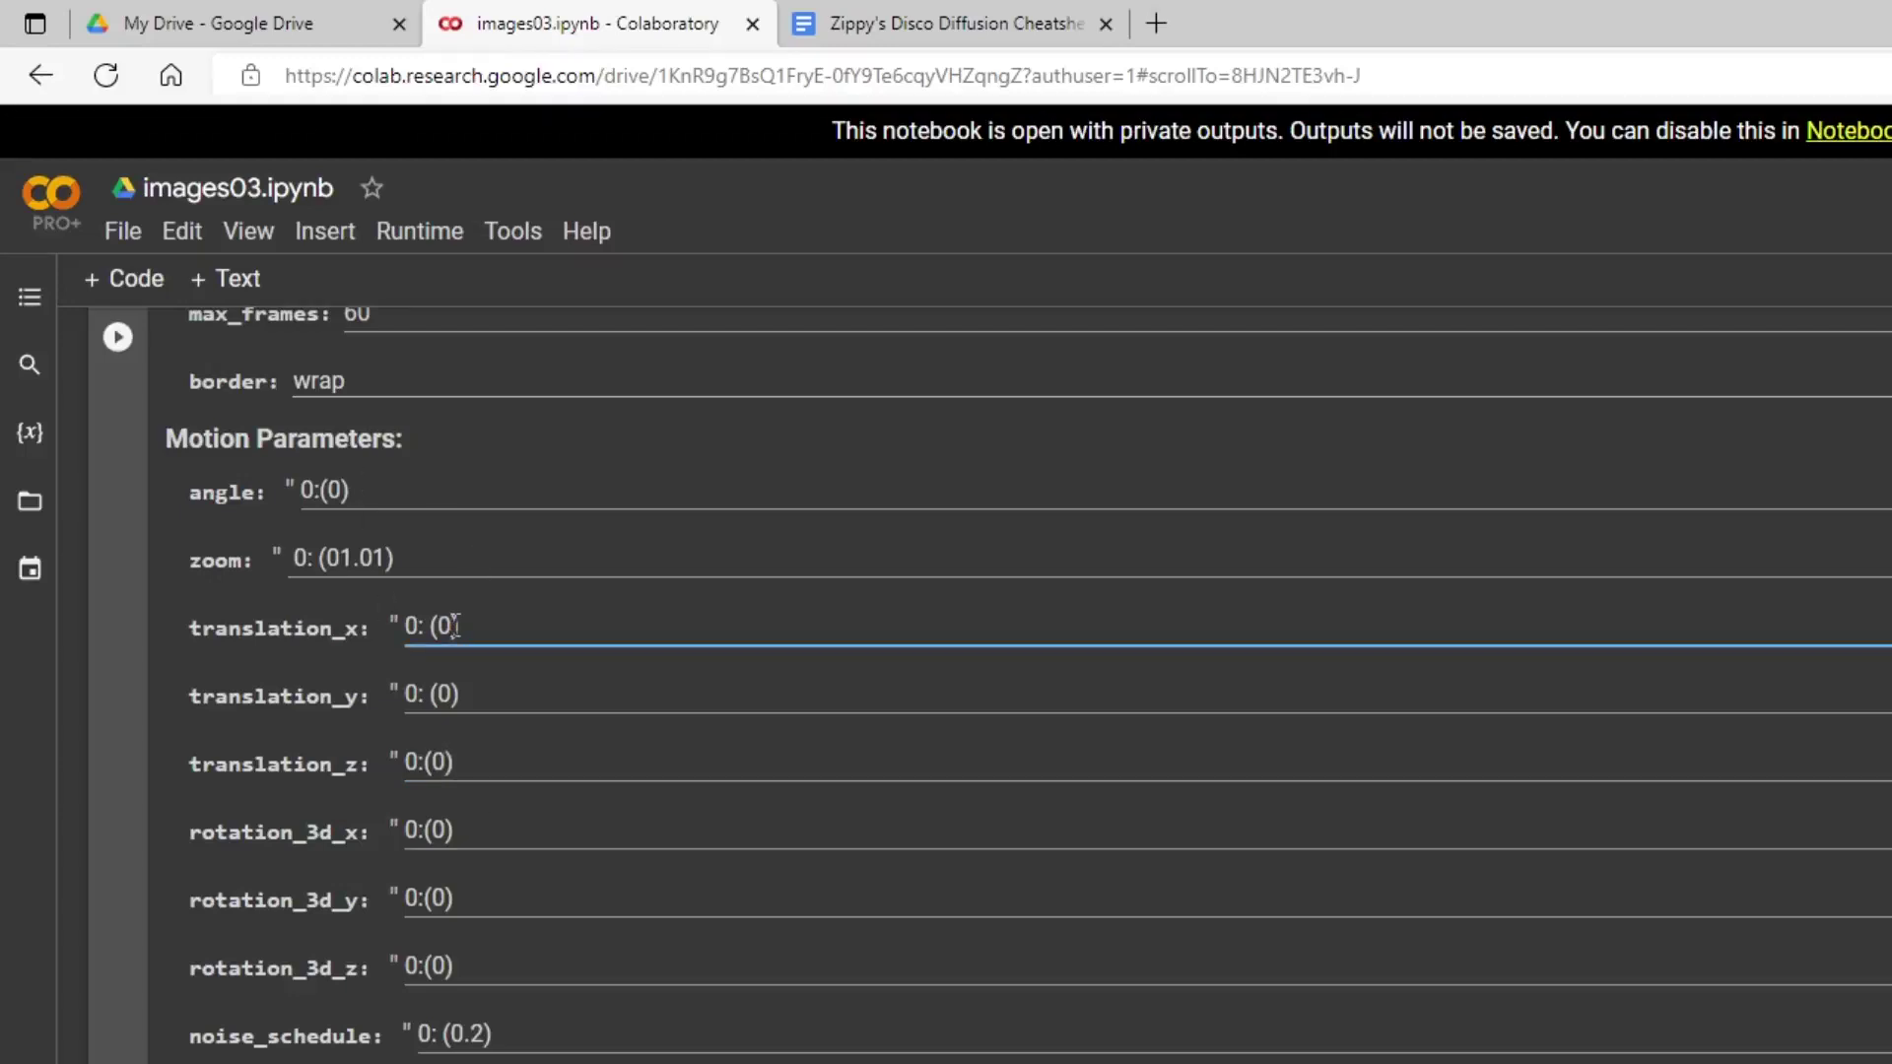
key(BackSpace)
text(1)
- Run the Animation Settings cell, then start the Run cell to generate frames
click(117, 339)
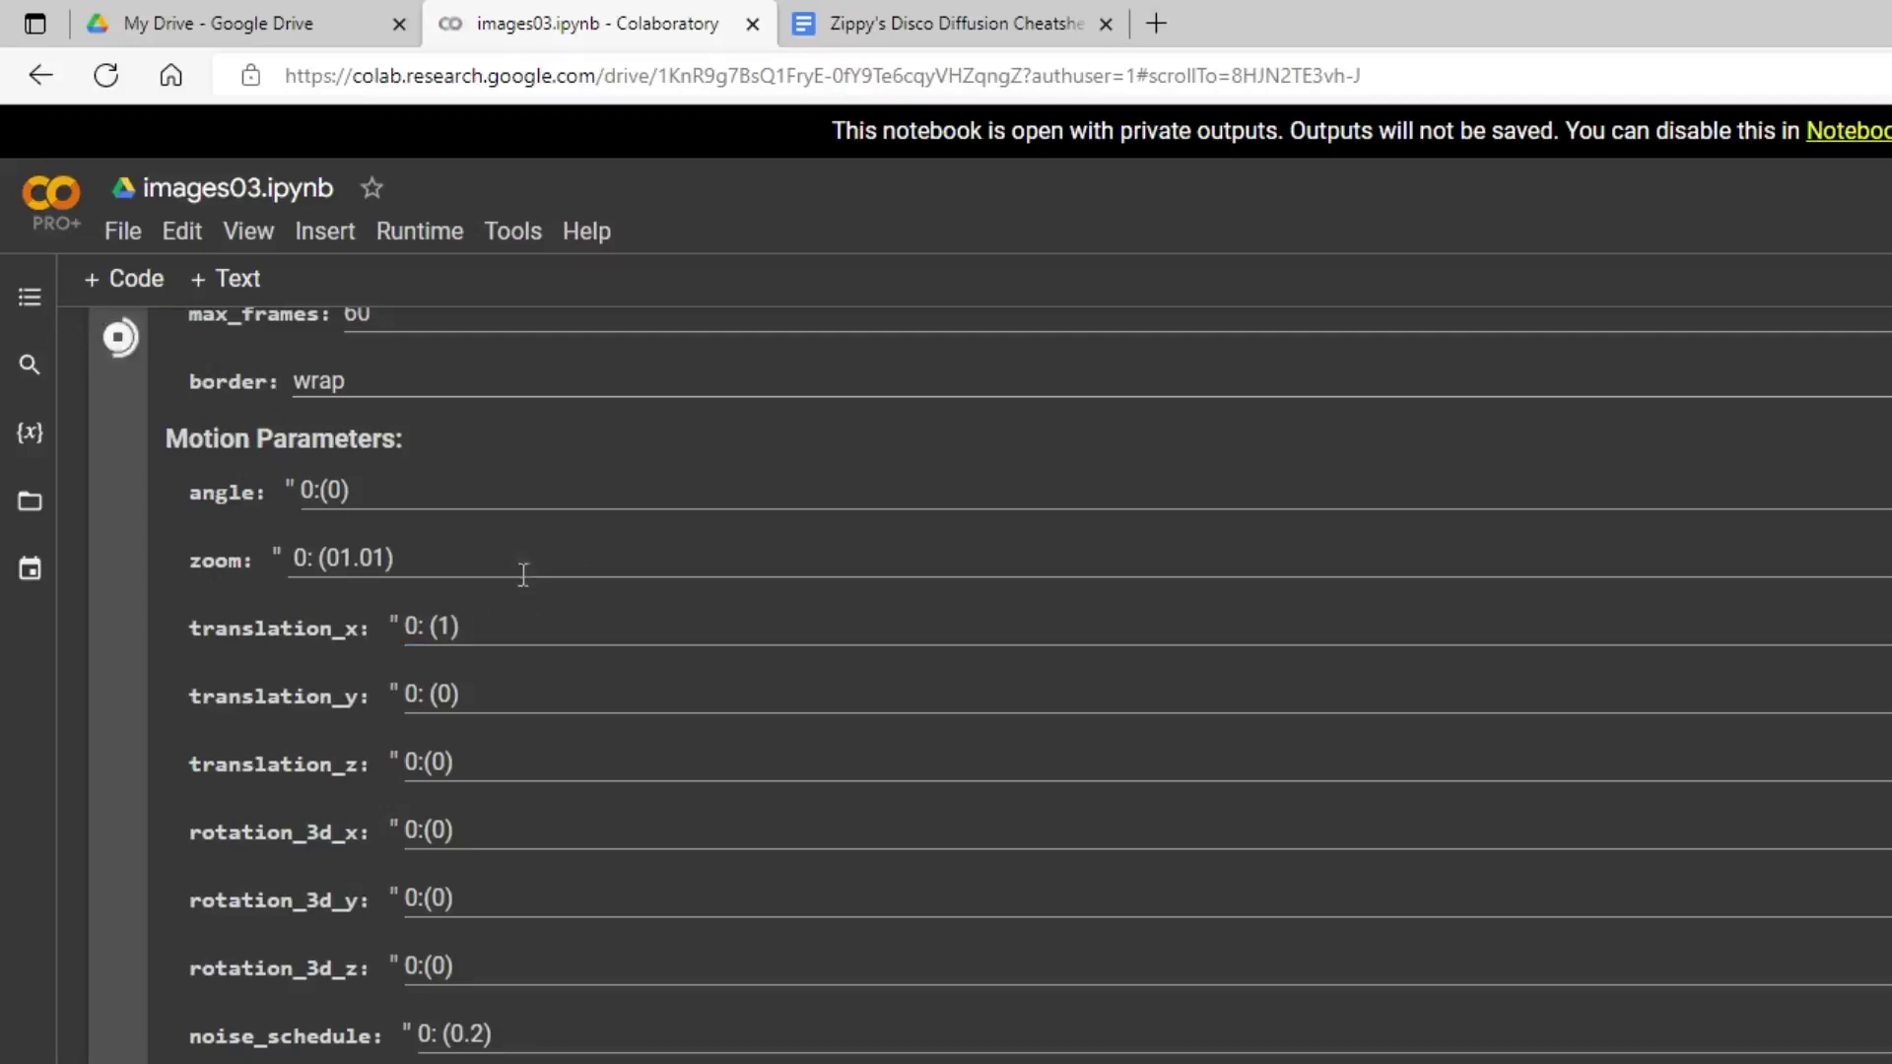
scroll(498, 591, down, 9)
scroll(493, 622, down, 11)
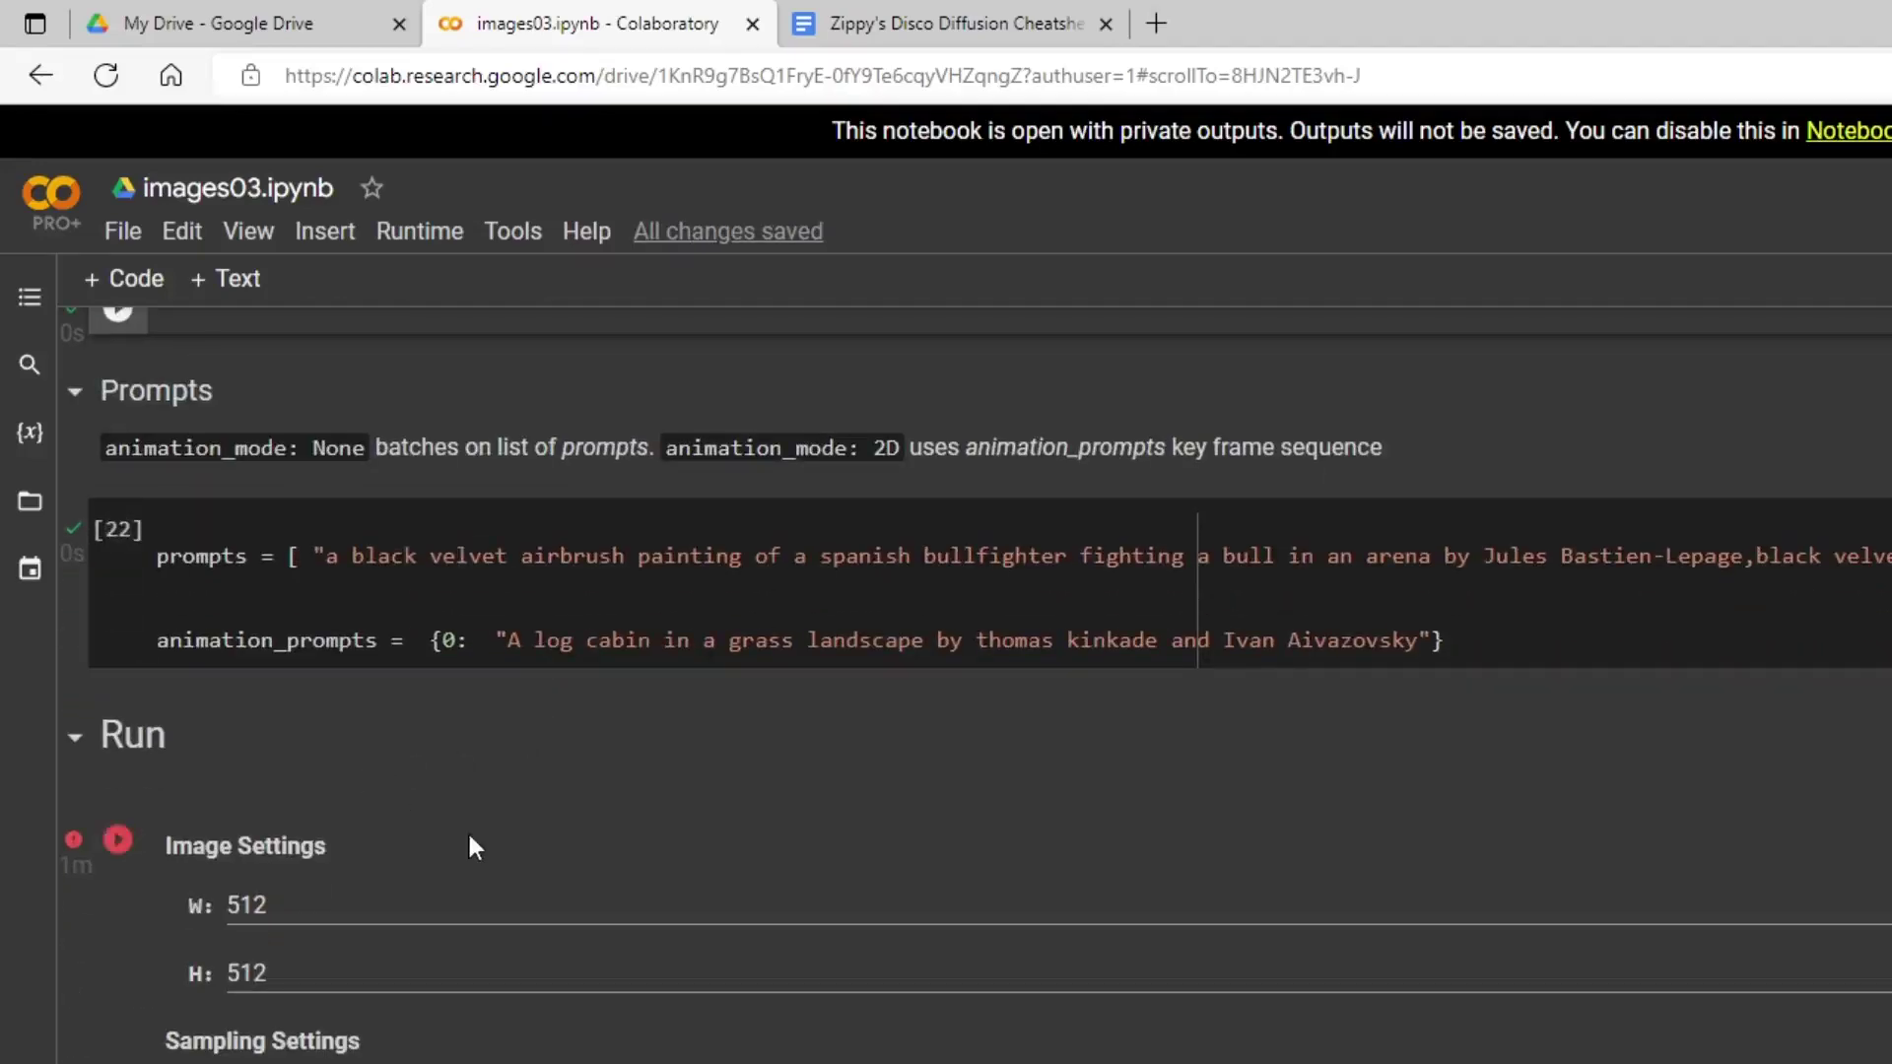
scroll(410, 828, down, 2)
scroll(482, 859, down, 15)
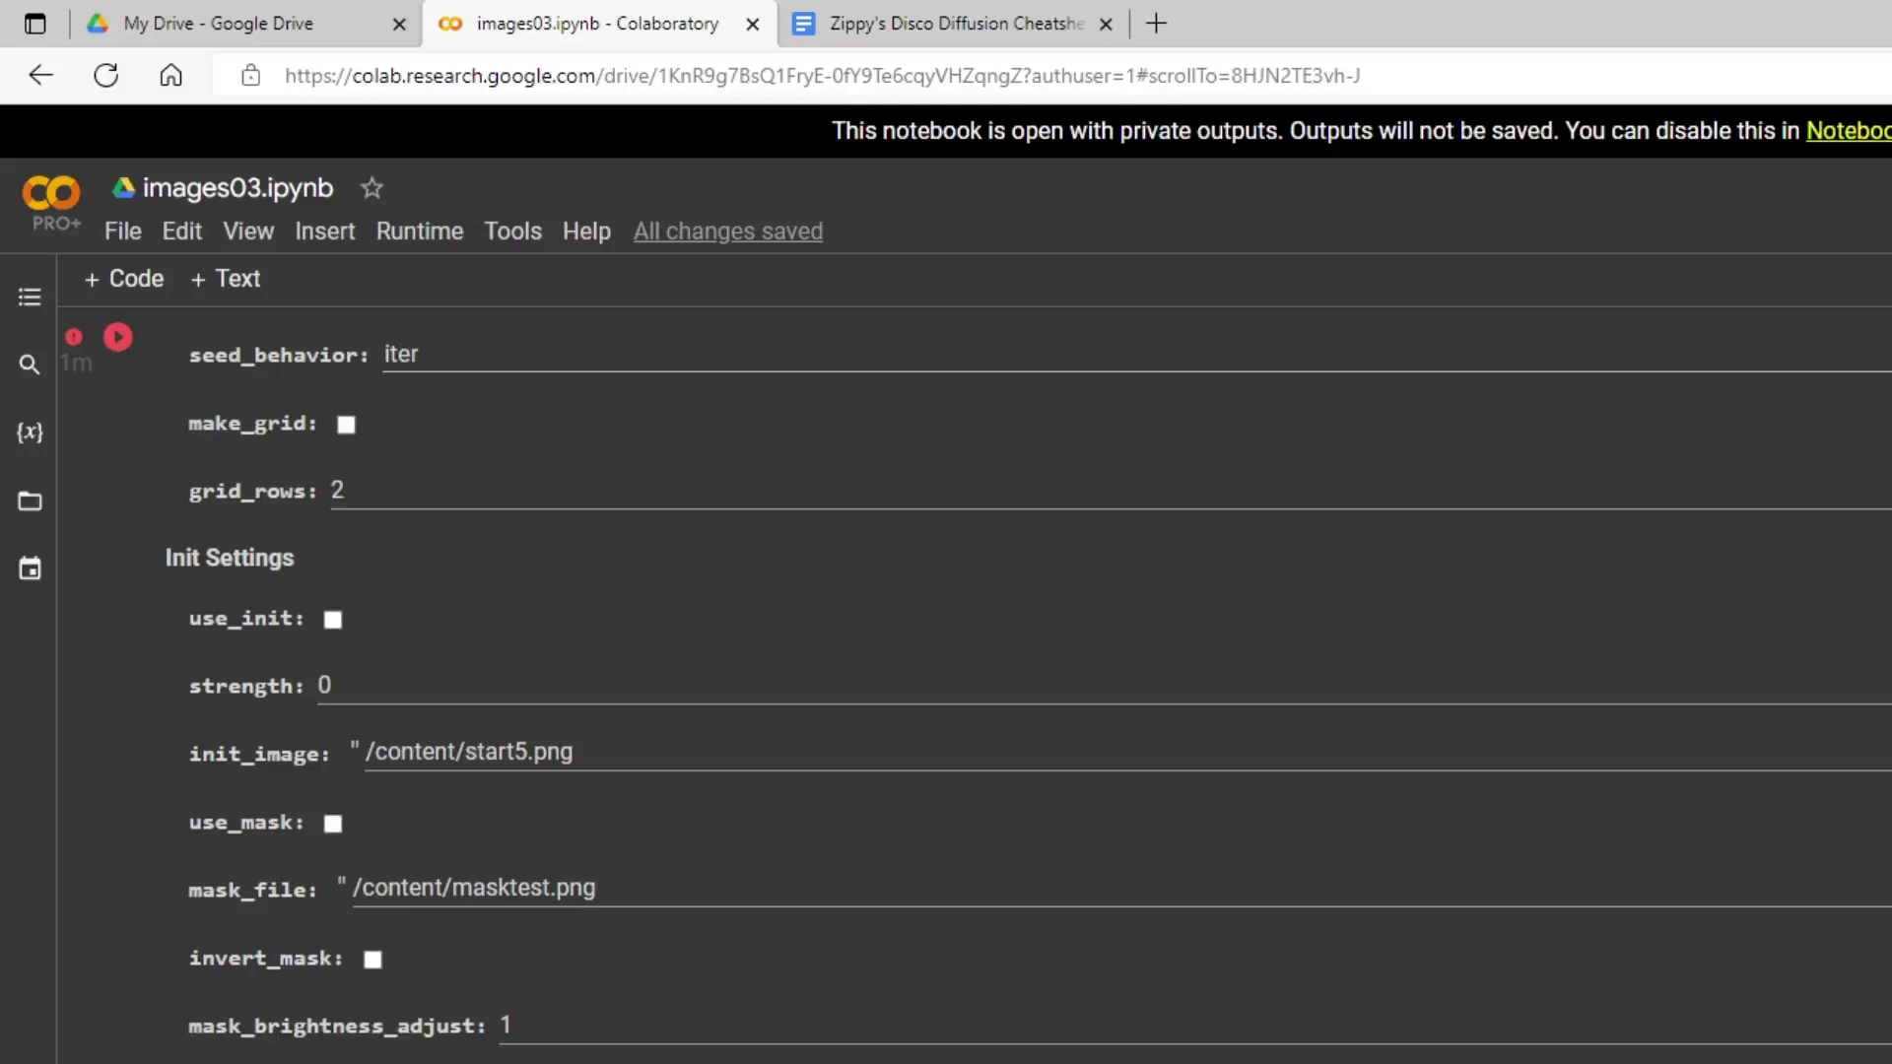
scroll(591, 911, up, 3)
scroll(611, 907, up, 1)
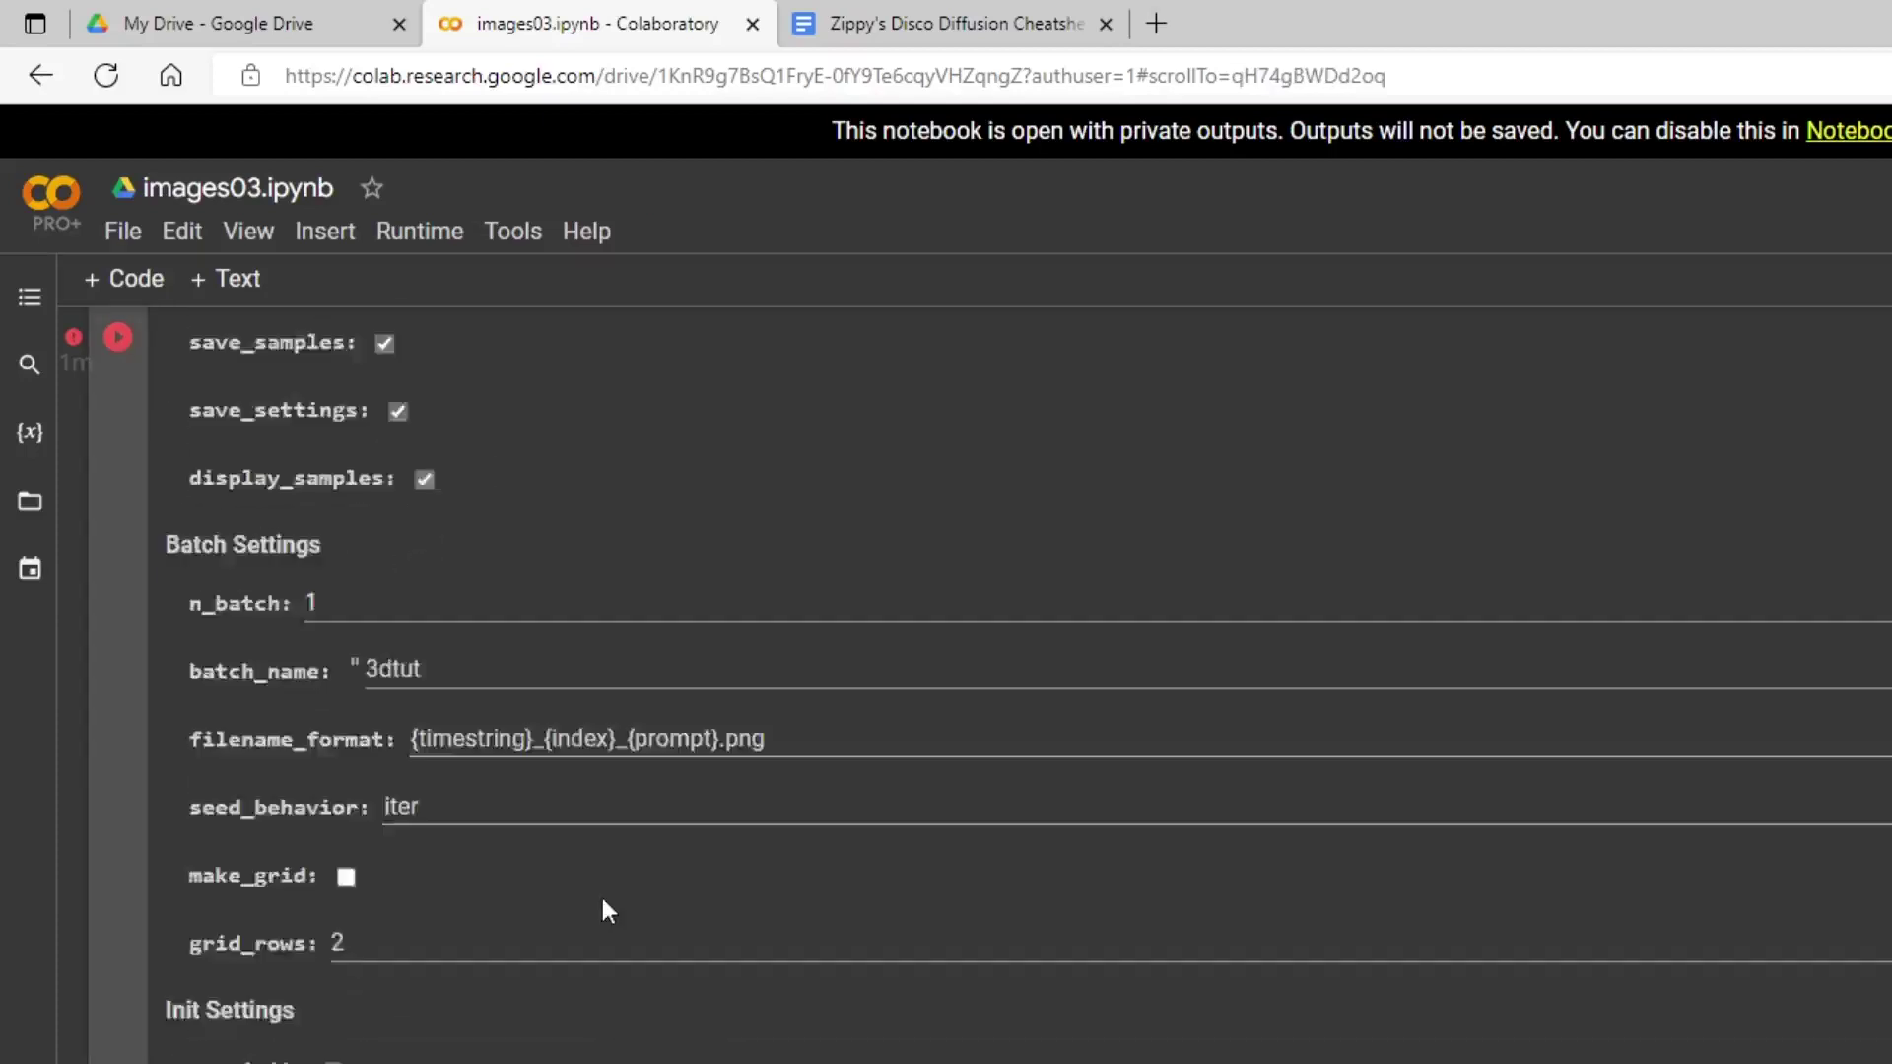
scroll(604, 903, down, 9)
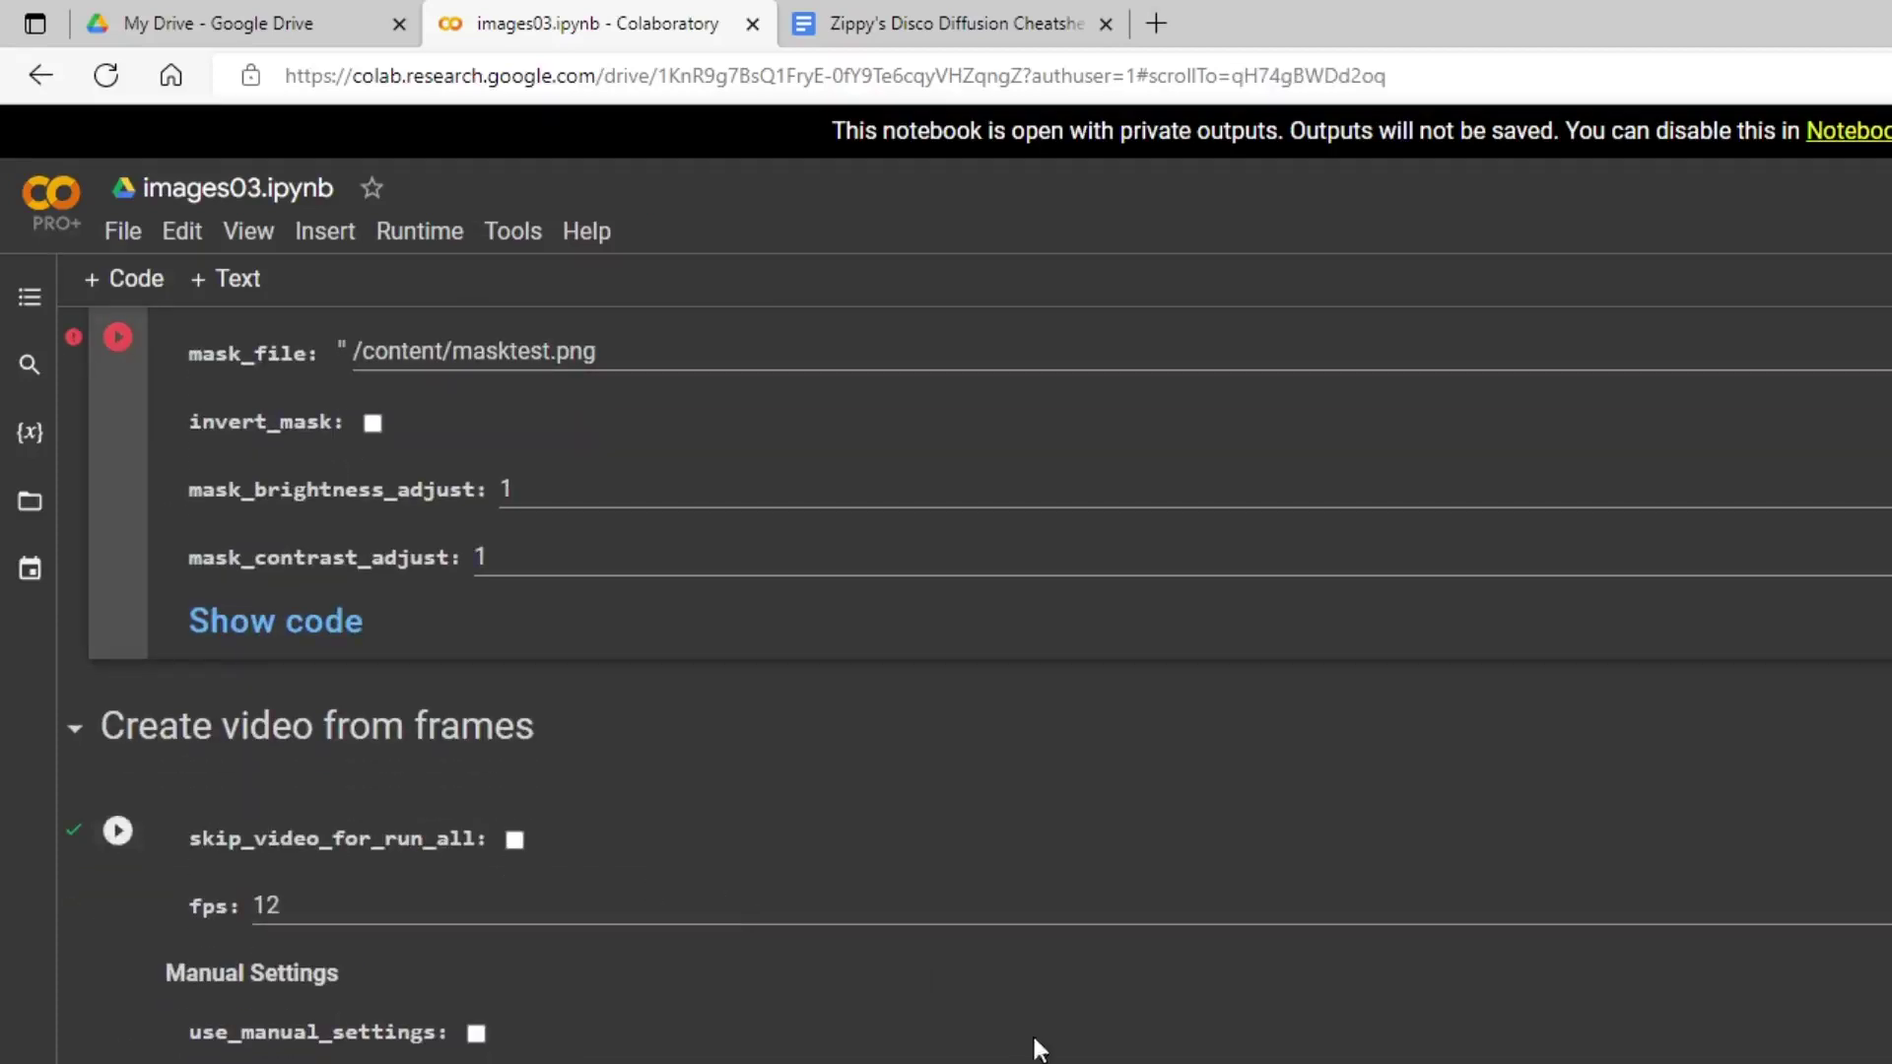
scroll(574, 819, up, 20)
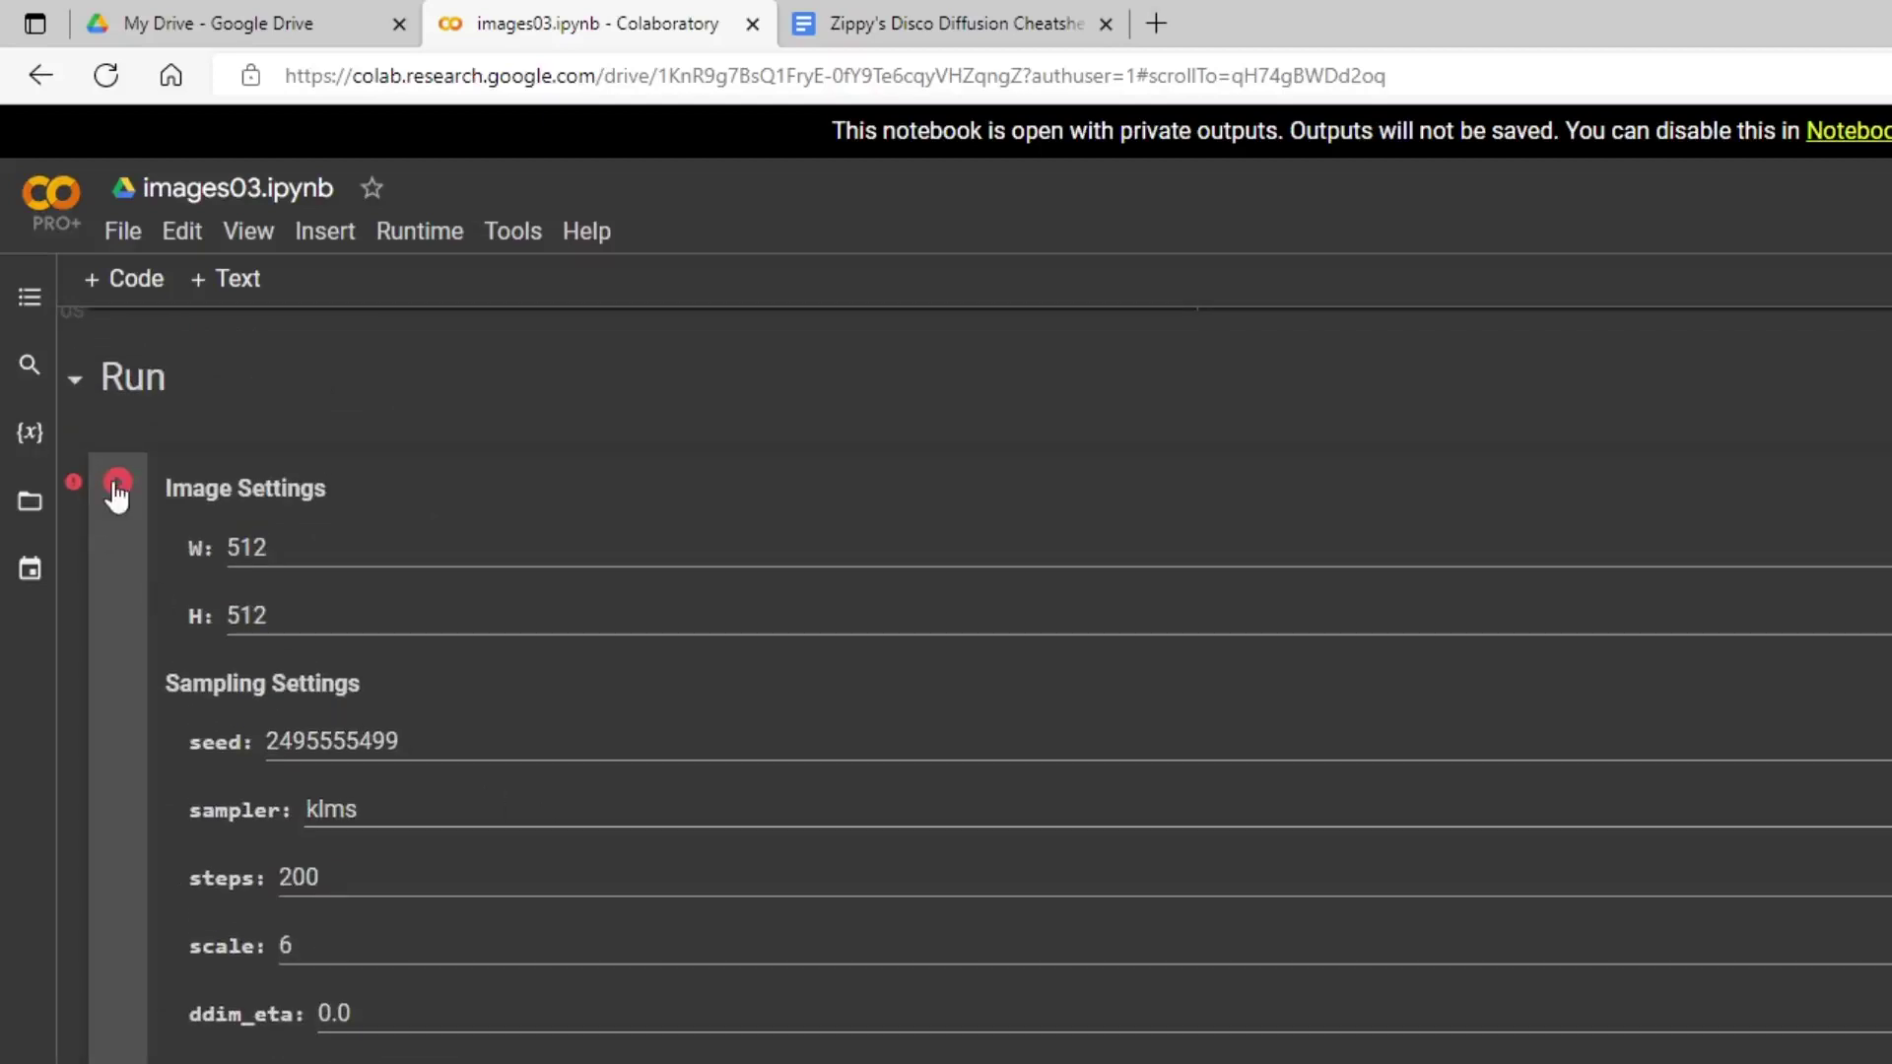
click(116, 487)
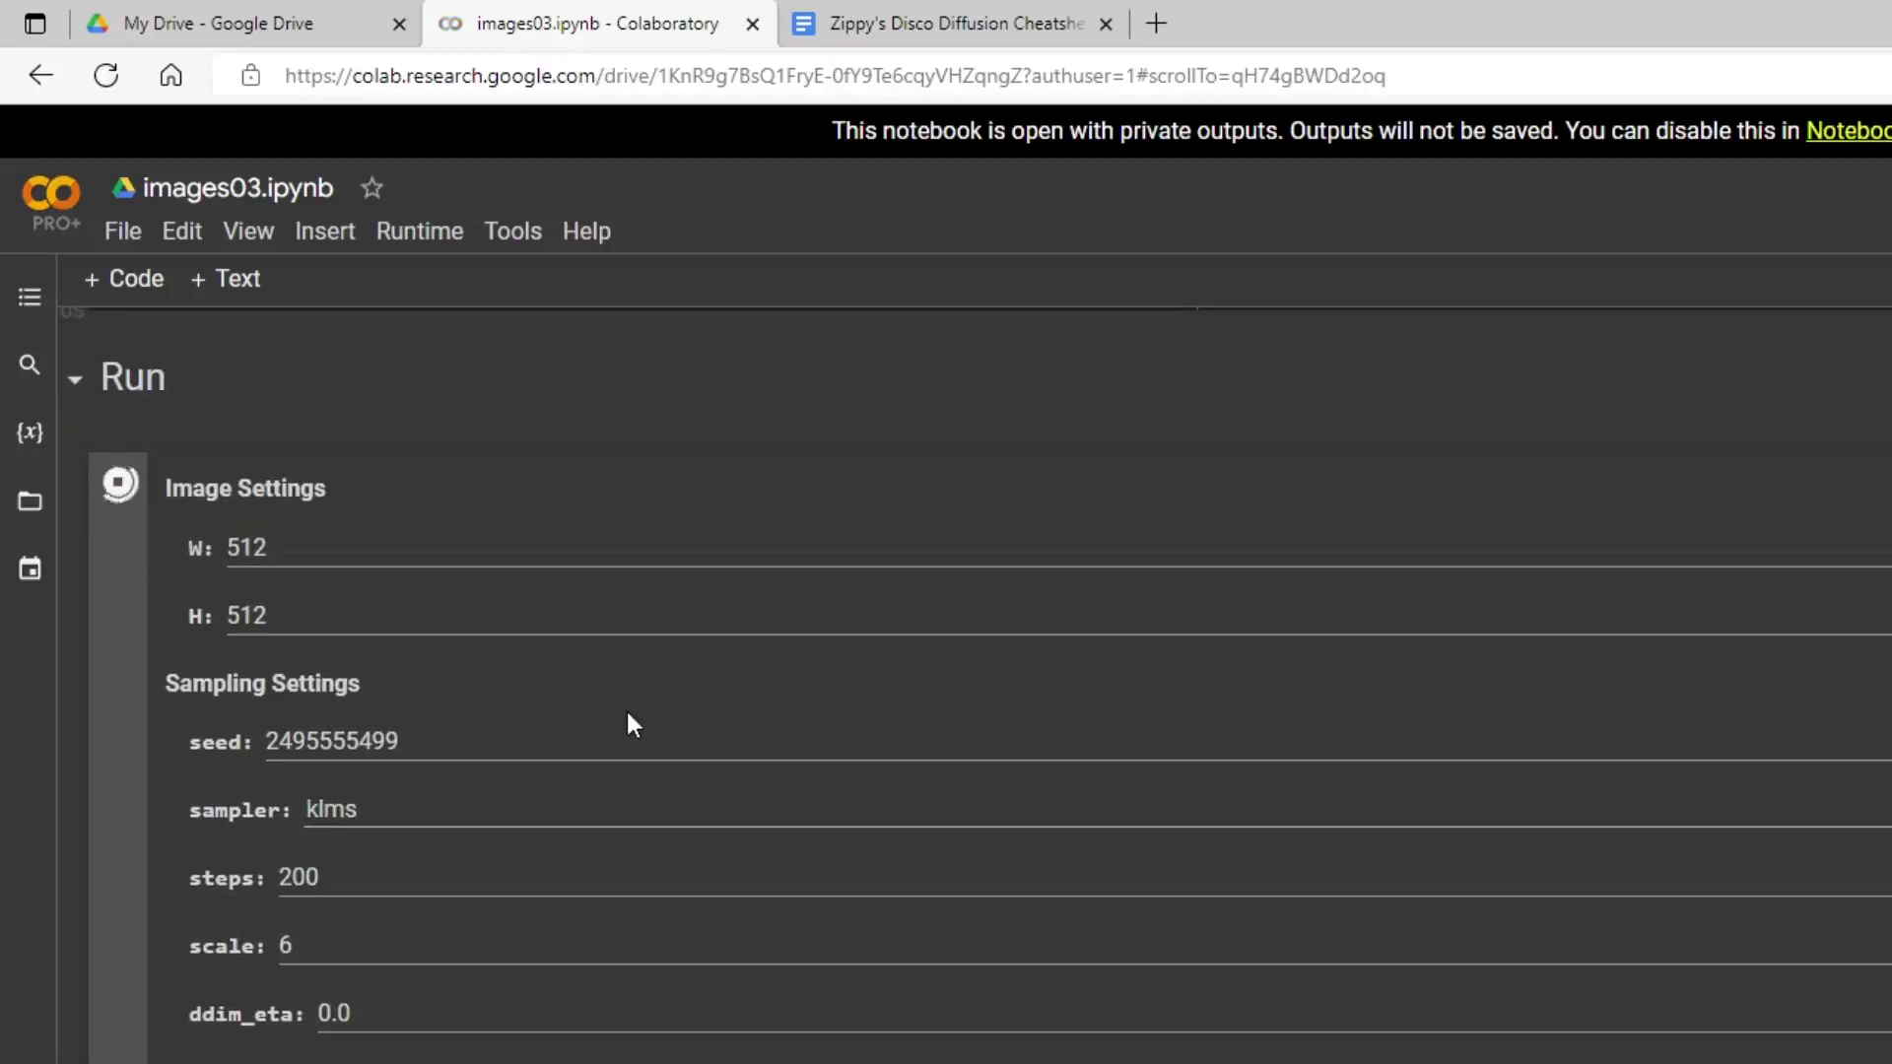
- Wait while the log-cabin frames render and are assembled into the 3dtut3 video
scroll(625, 707, up, 7)
scroll(621, 711, down, 9)
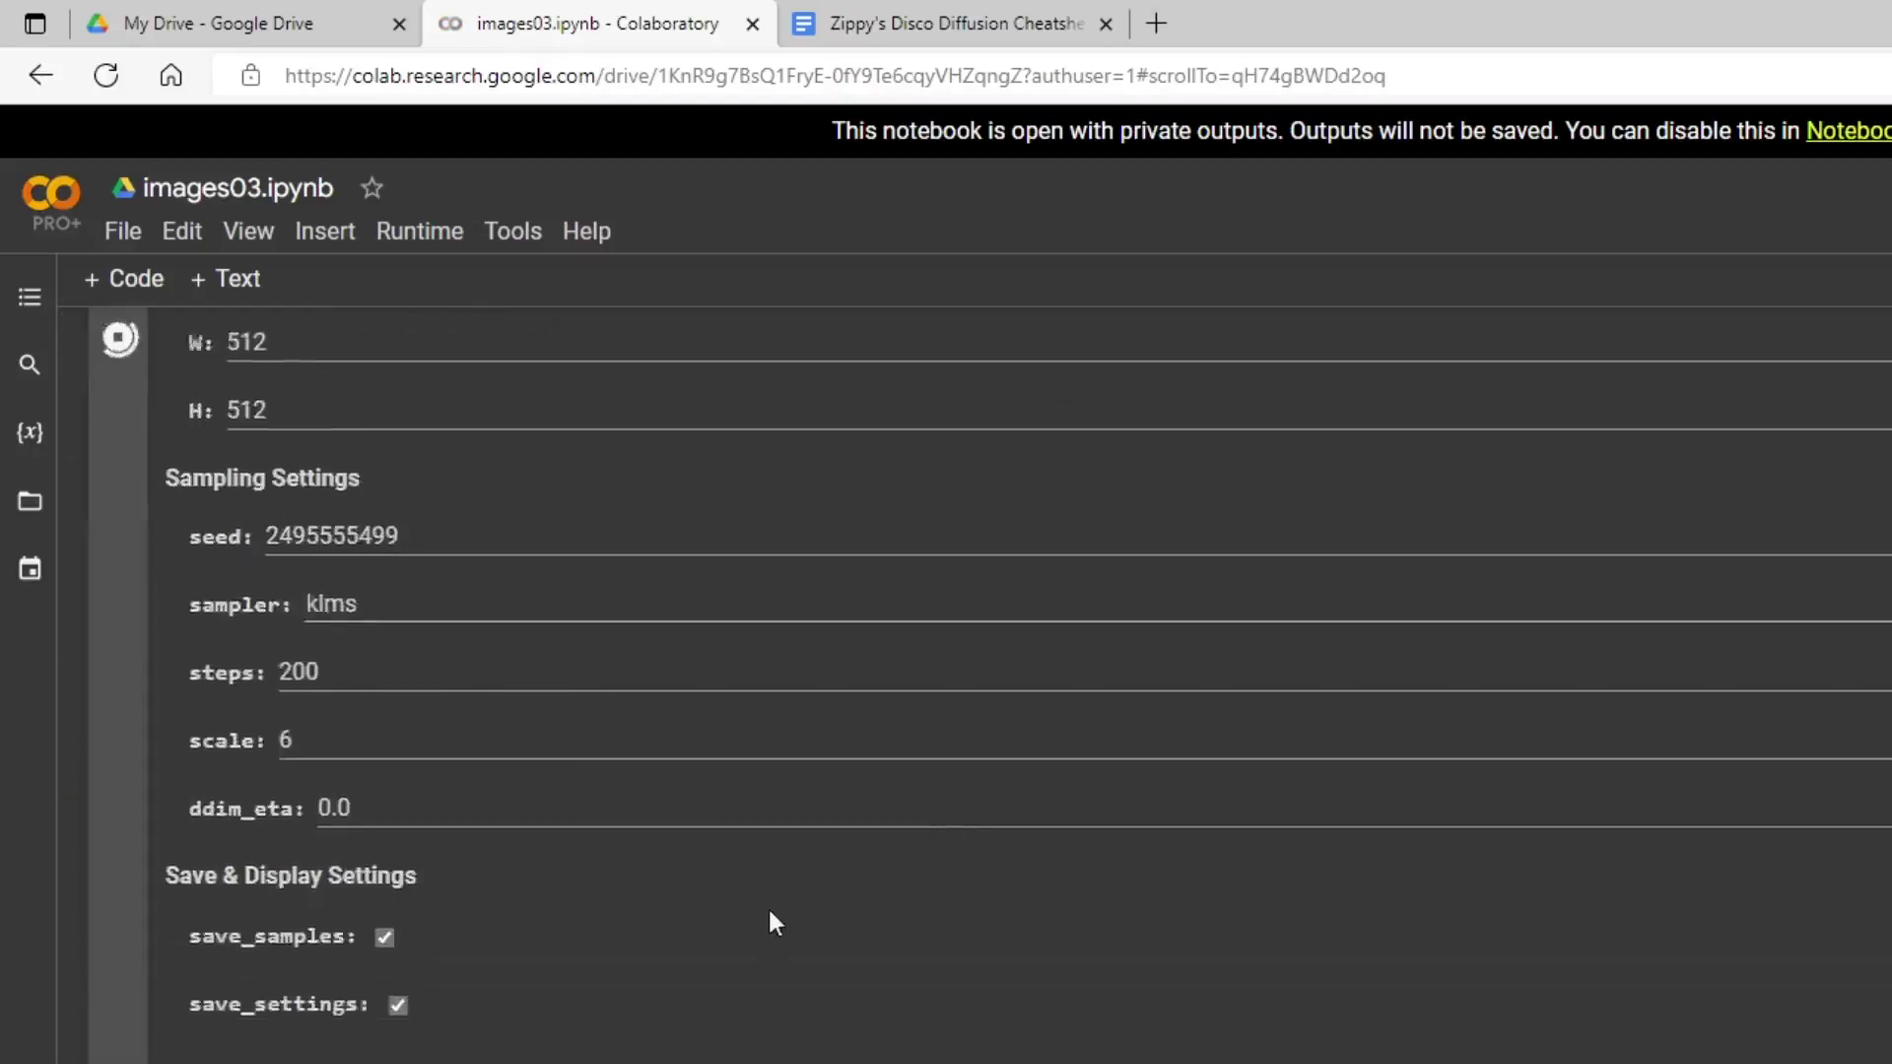
scroll(773, 922, down, 7)
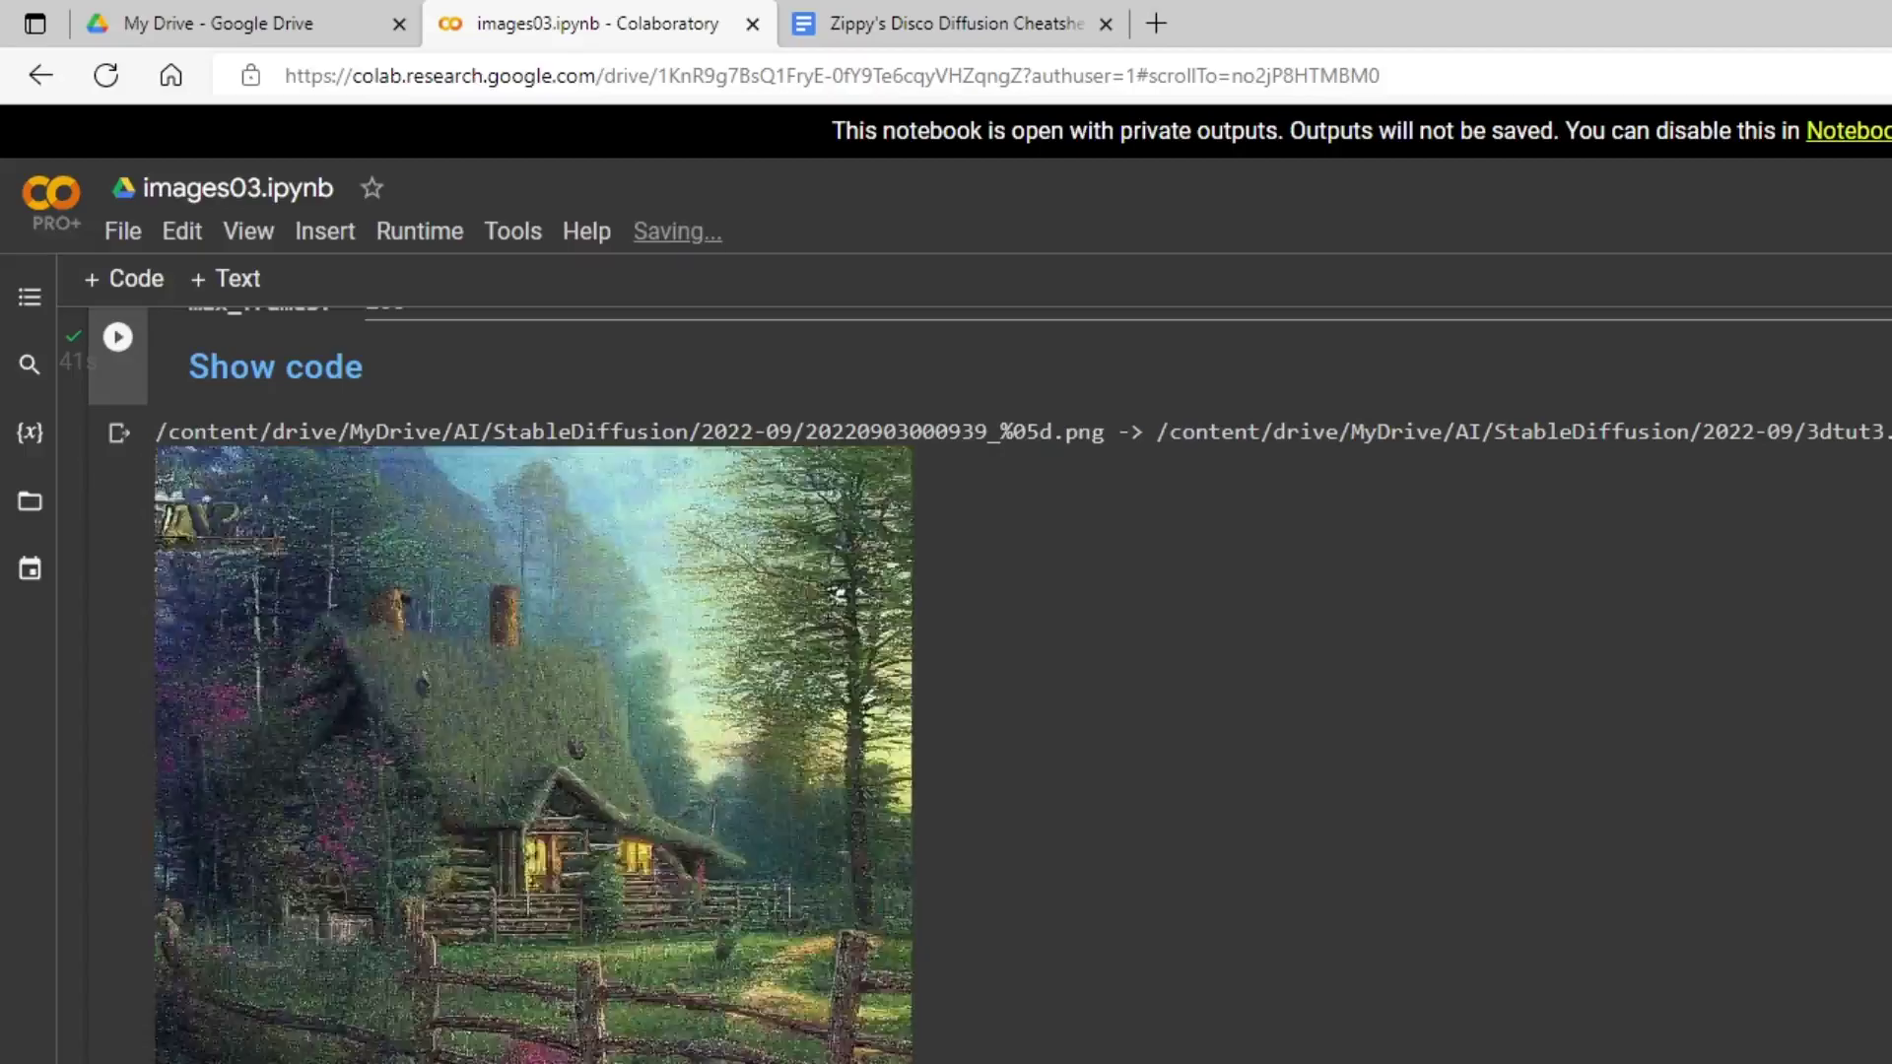
scroll(844, 878, up, 10)
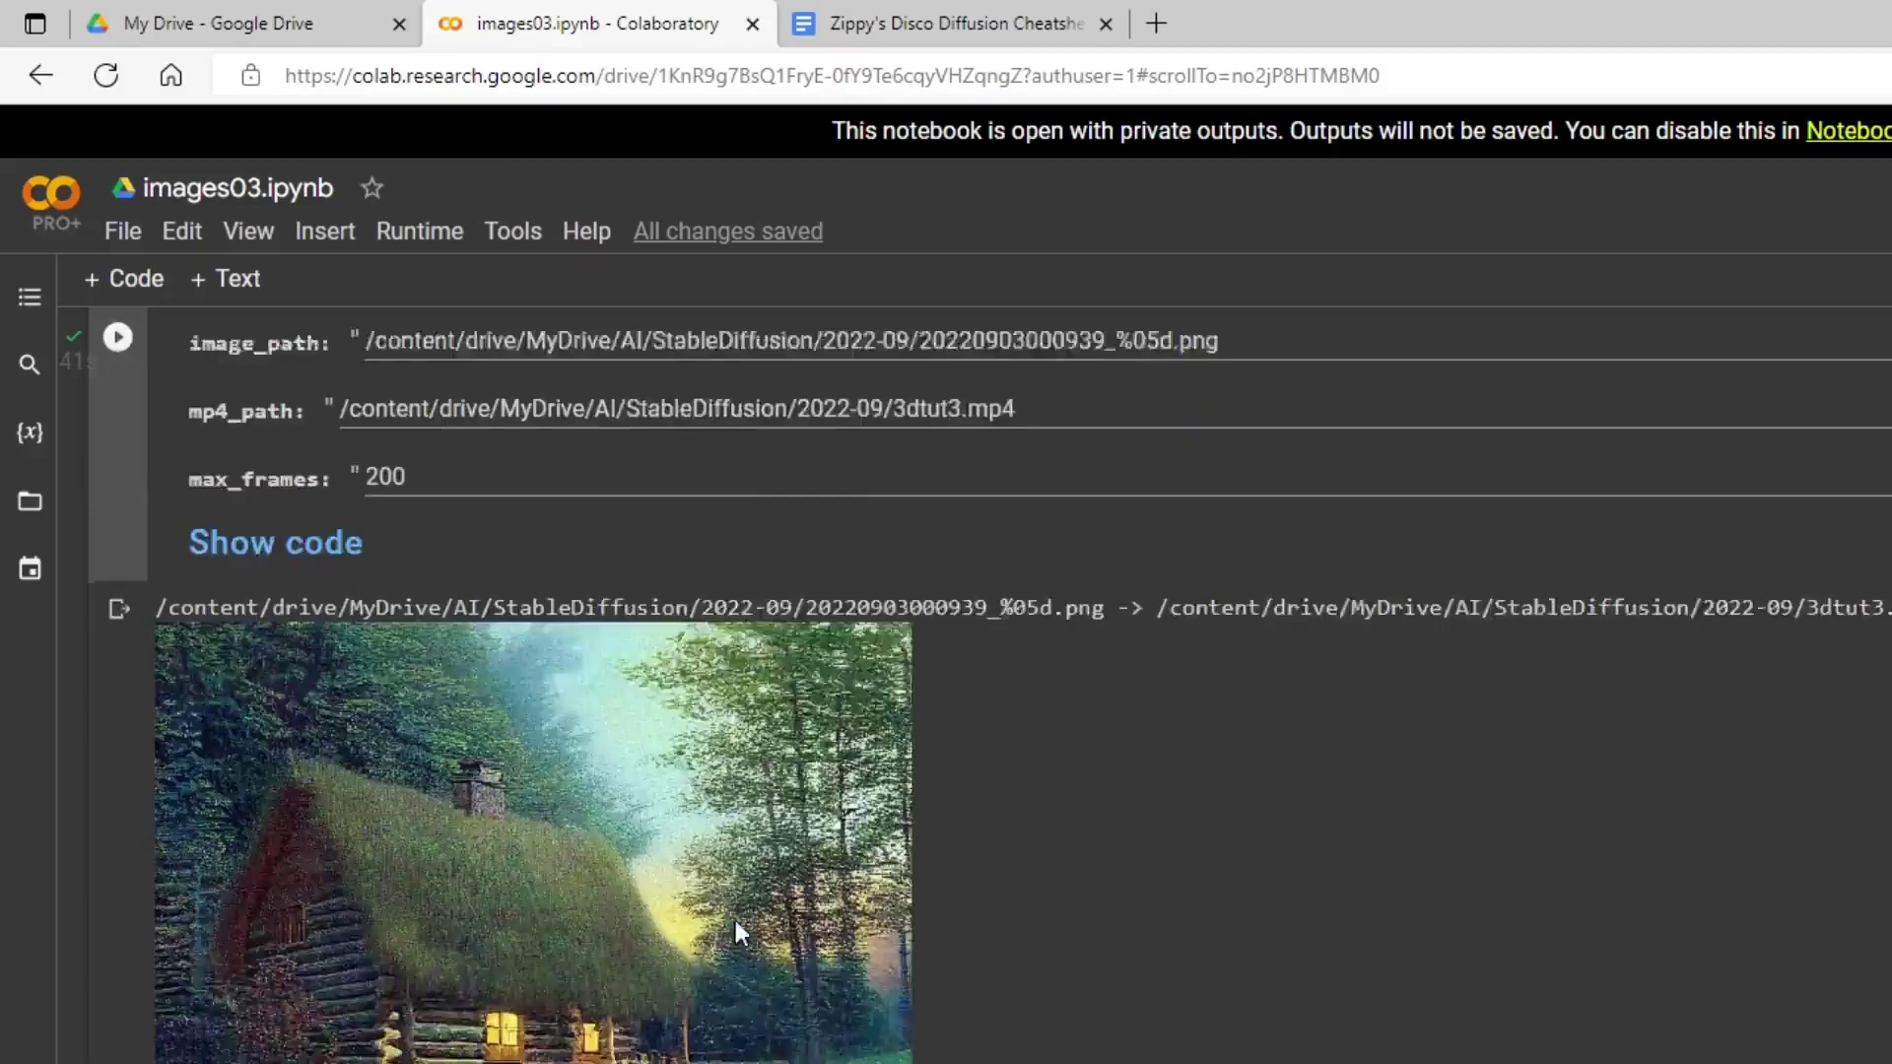
scroll(700, 921, up, 15)
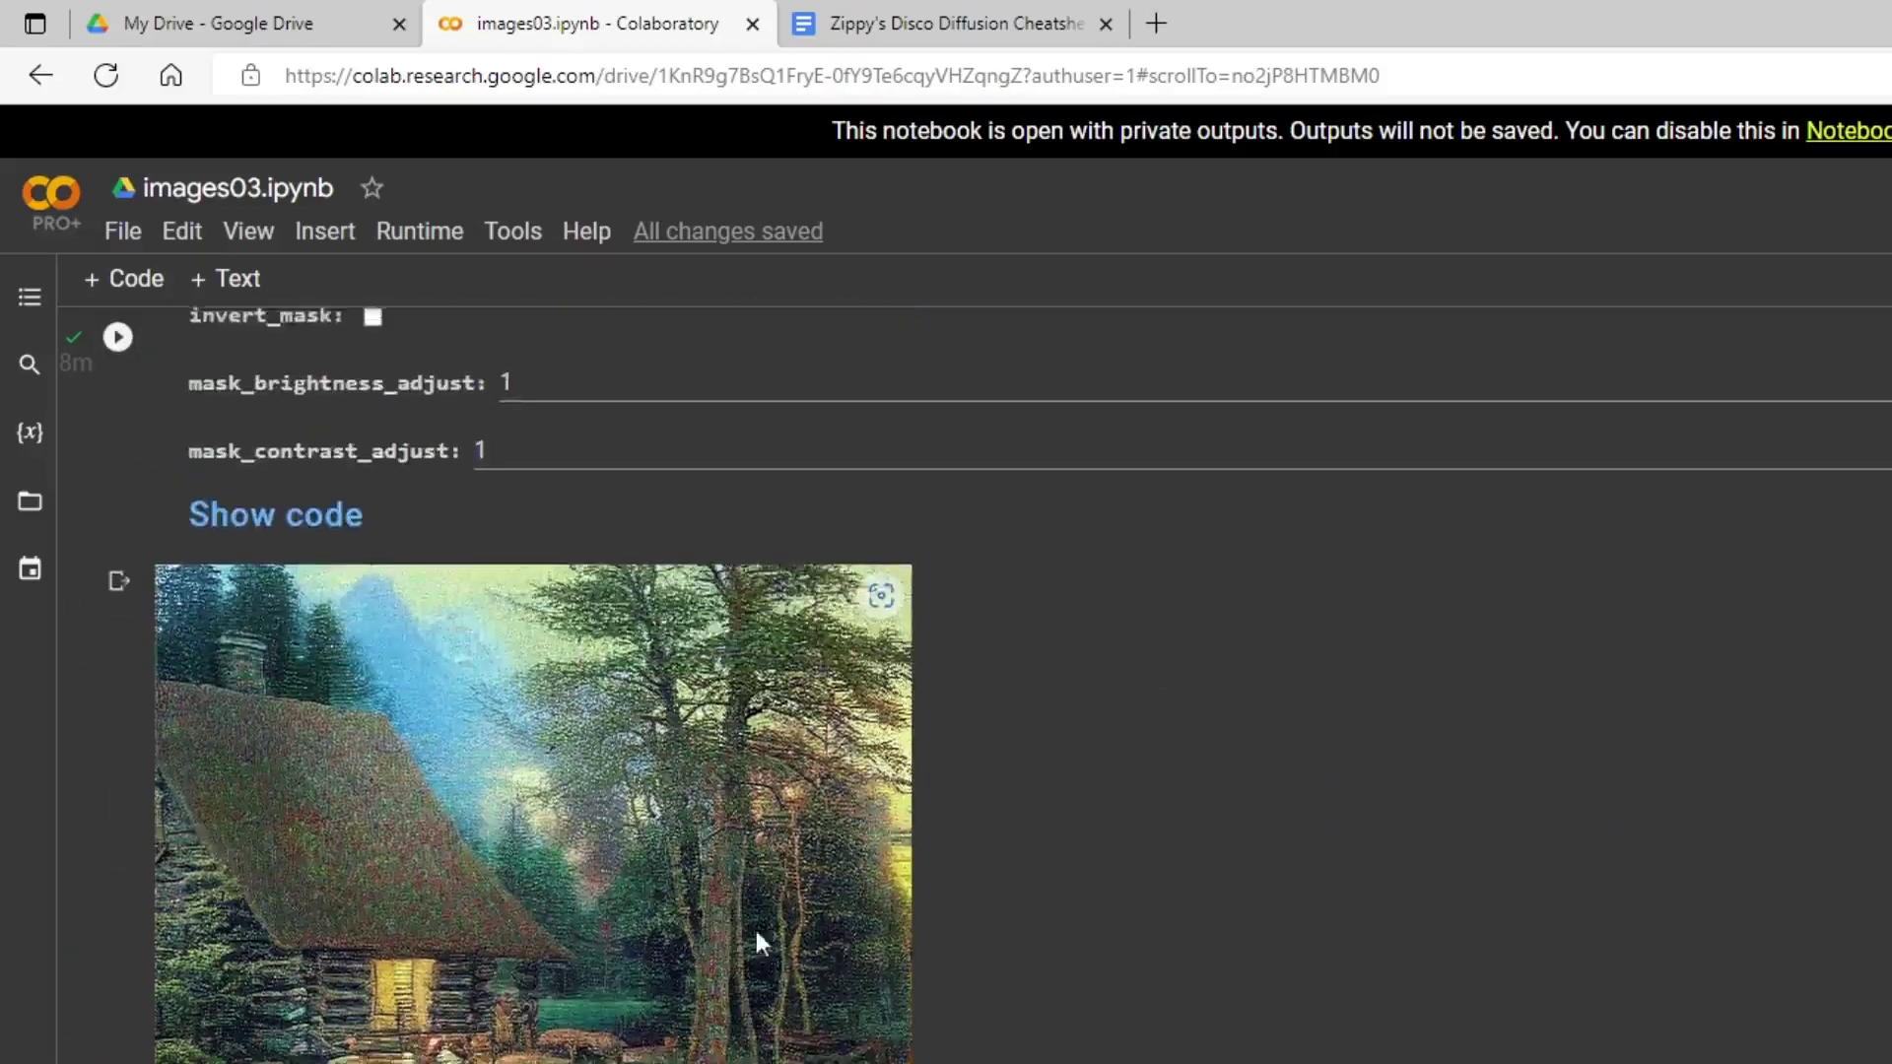
scroll(791, 901, down, 7)
scroll(794, 919, down, 20)
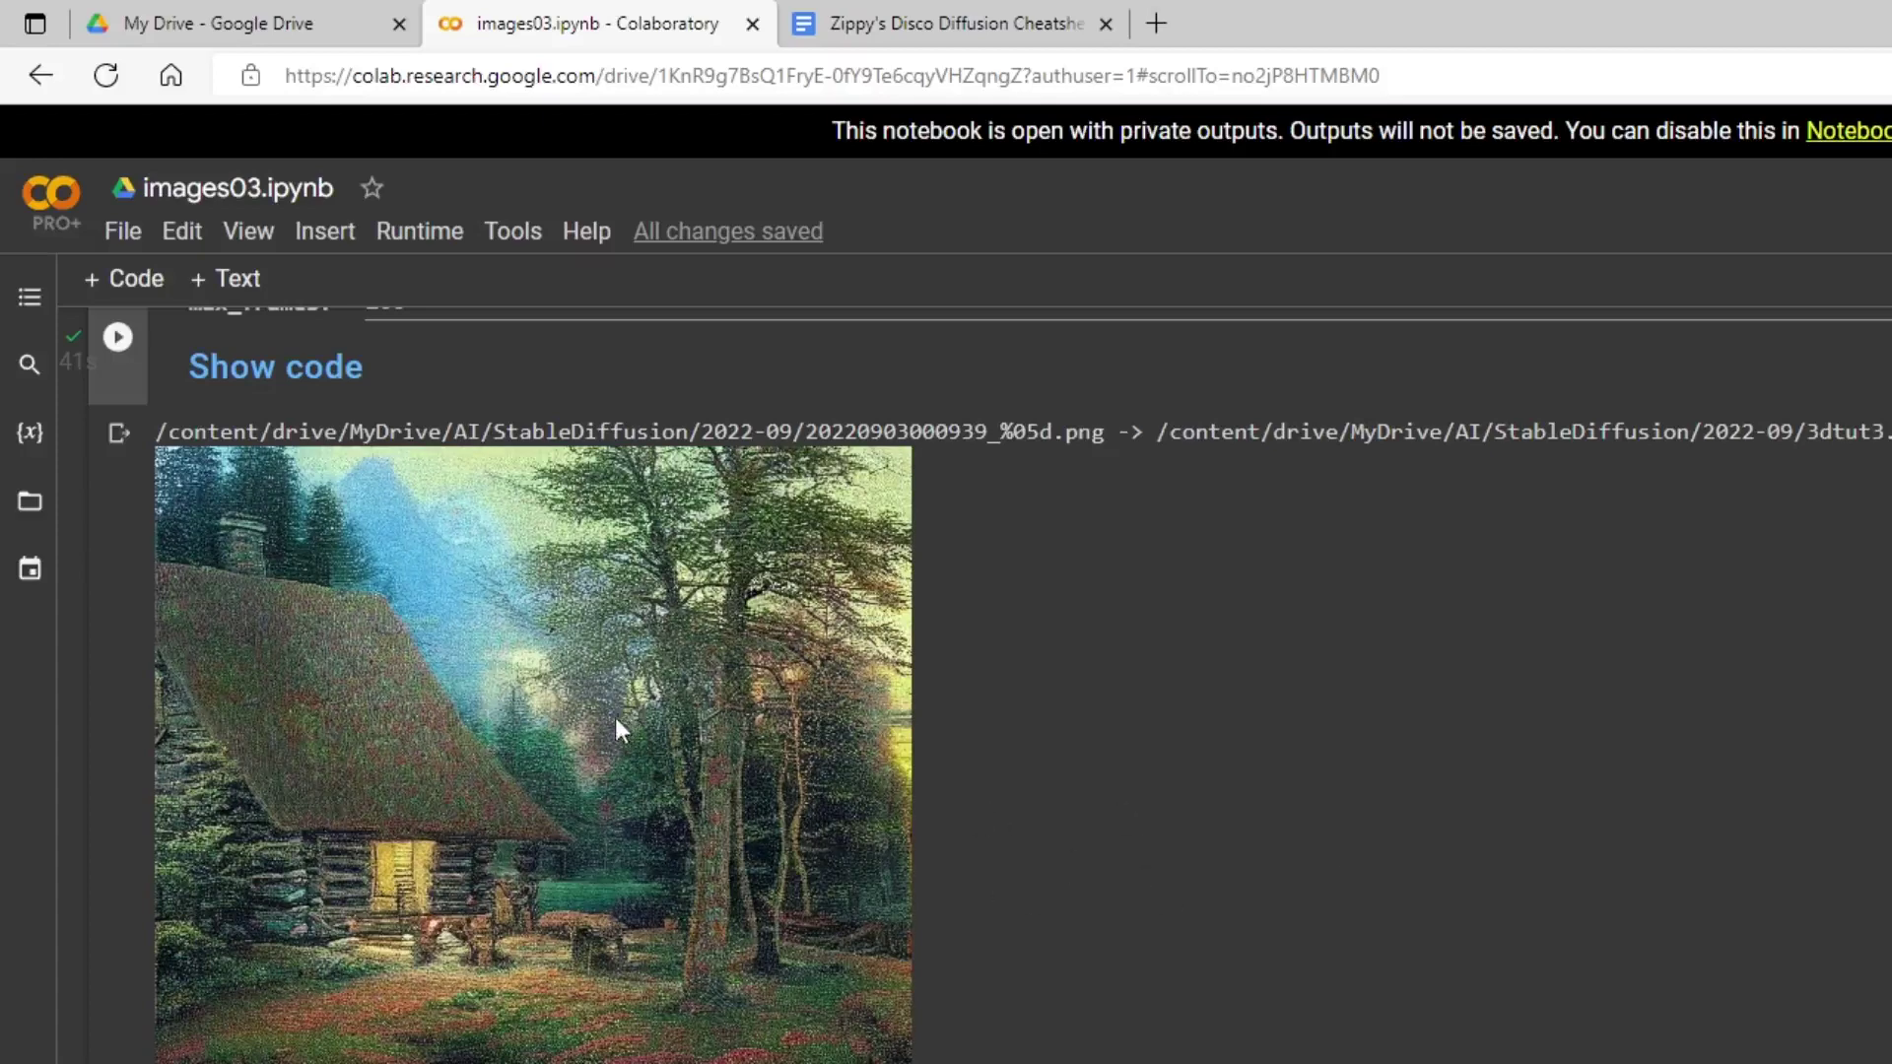
scroll(562, 749, down, 5)
- Run the Animation Settings cell with translation_y set to 0:(1)
scroll(574, 749, up, 15)
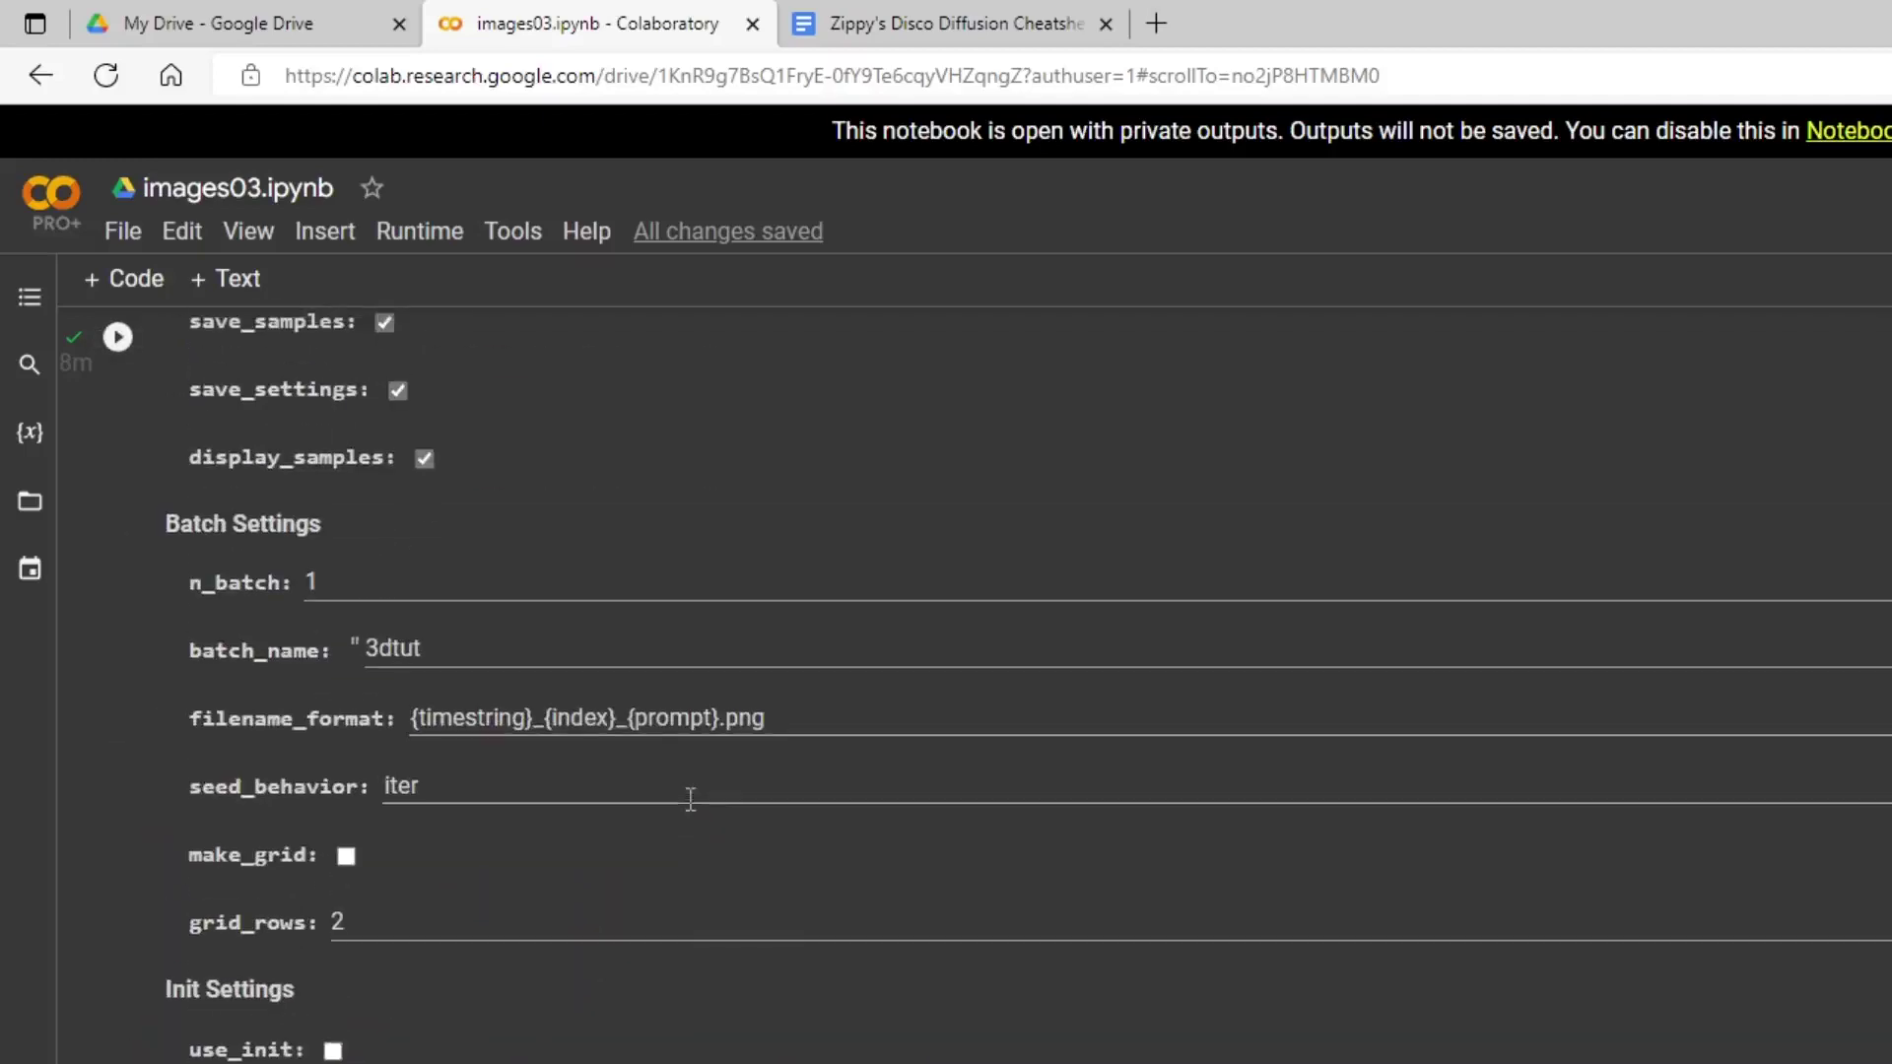
scroll(691, 798, up, 7)
scroll(656, 794, down, 20)
scroll(632, 796, up, 2)
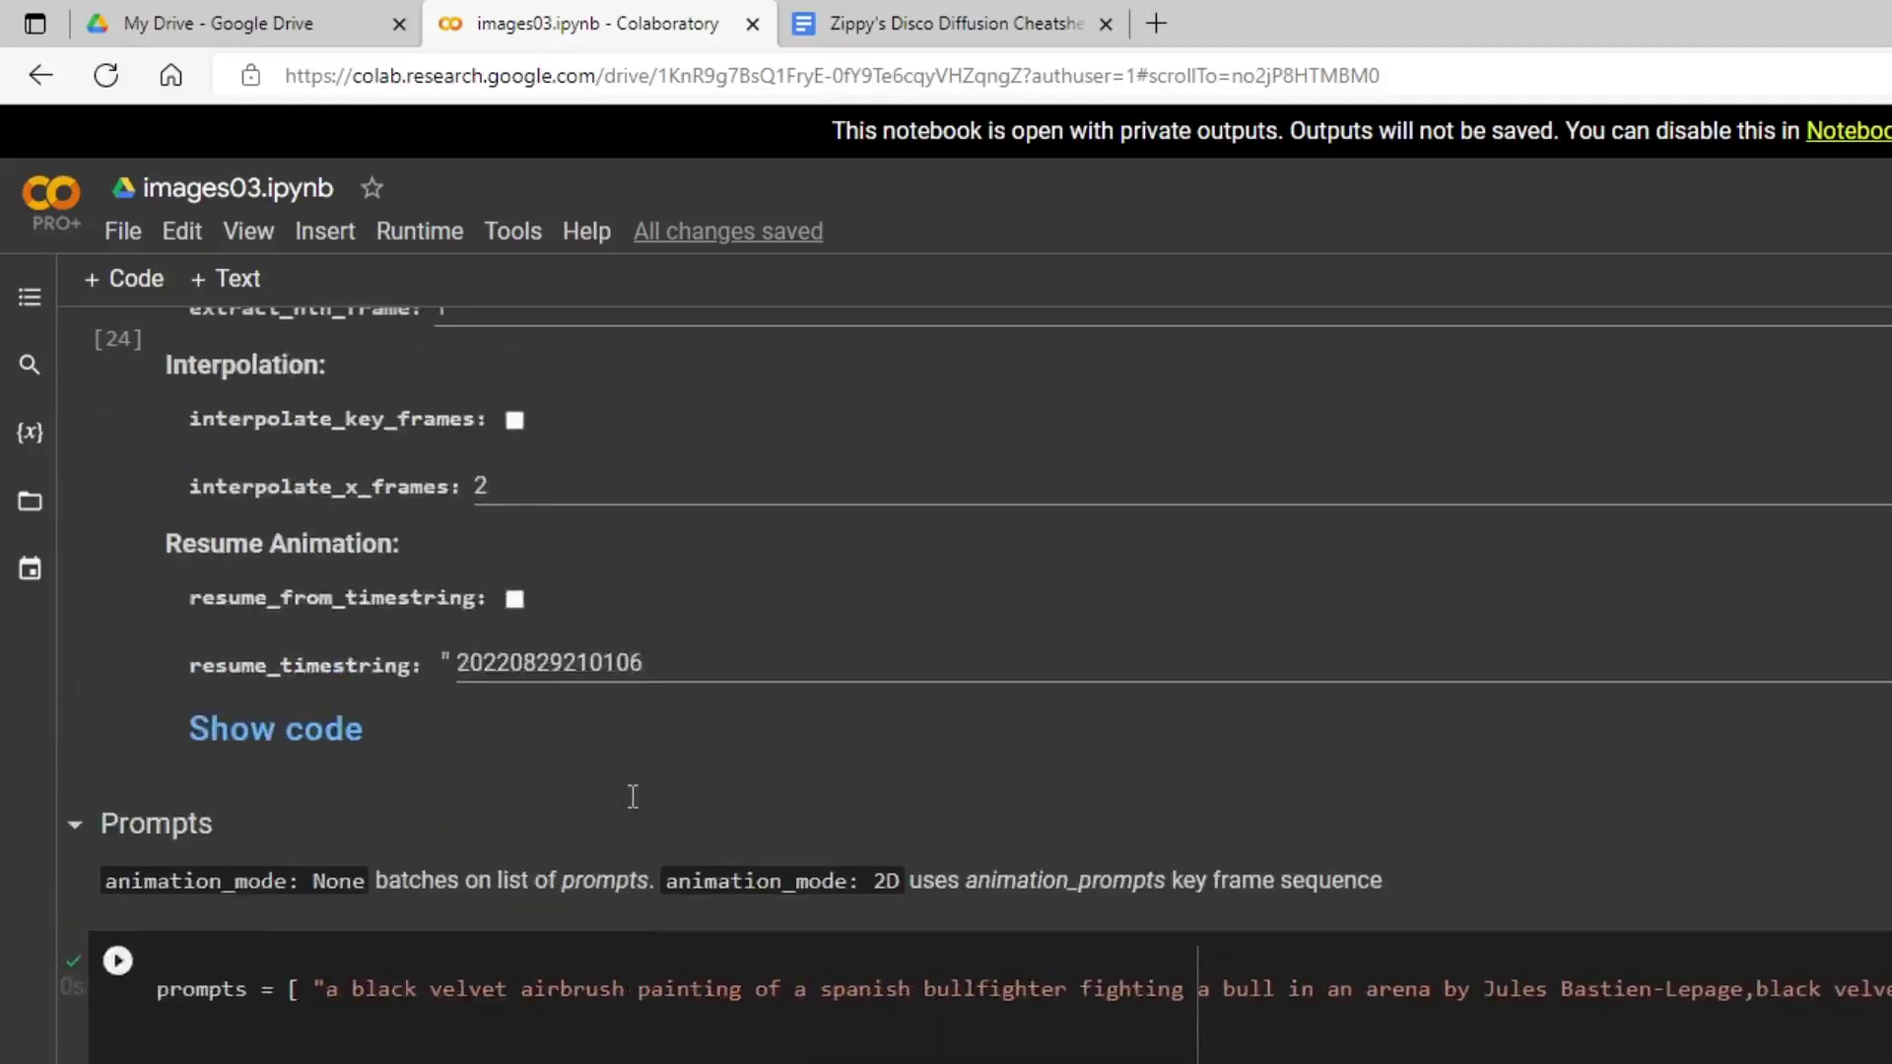
scroll(633, 796, up, 20)
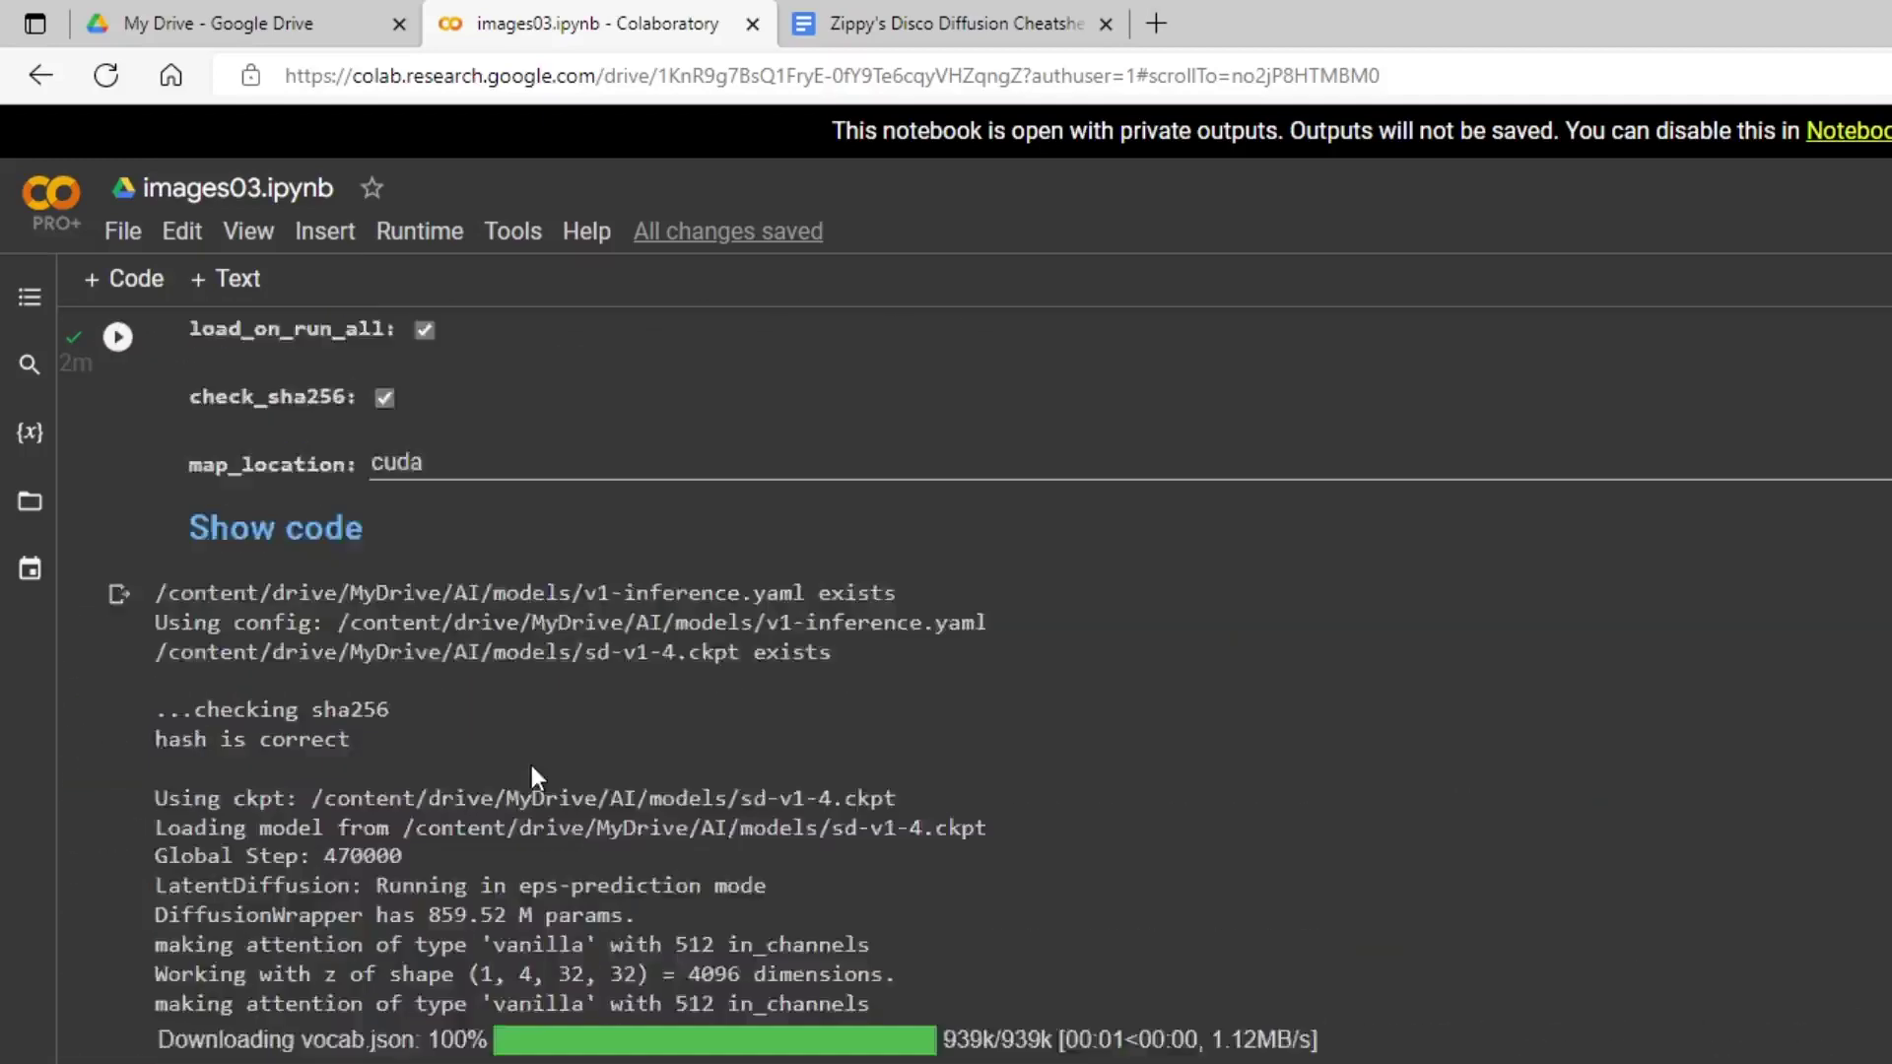
scroll(531, 767, up, 12)
scroll(549, 782, down, 4)
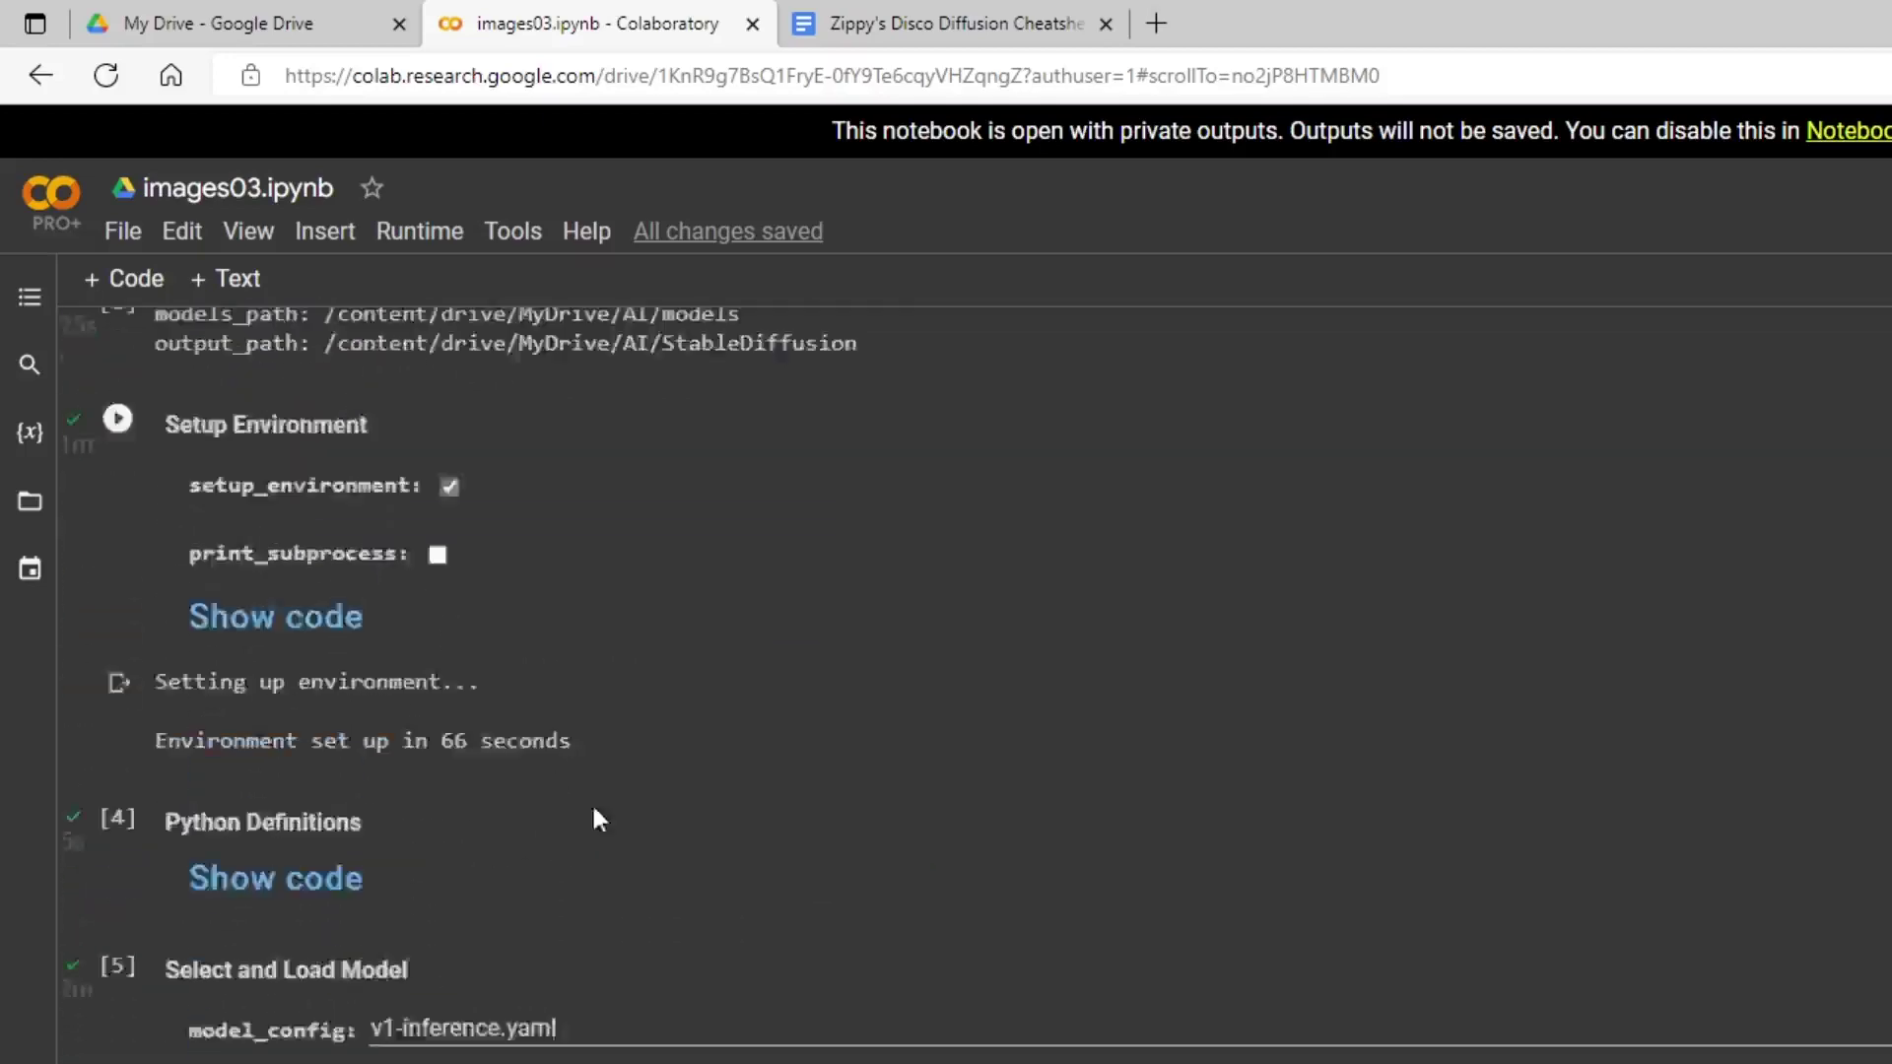
scroll(611, 818, down, 10)
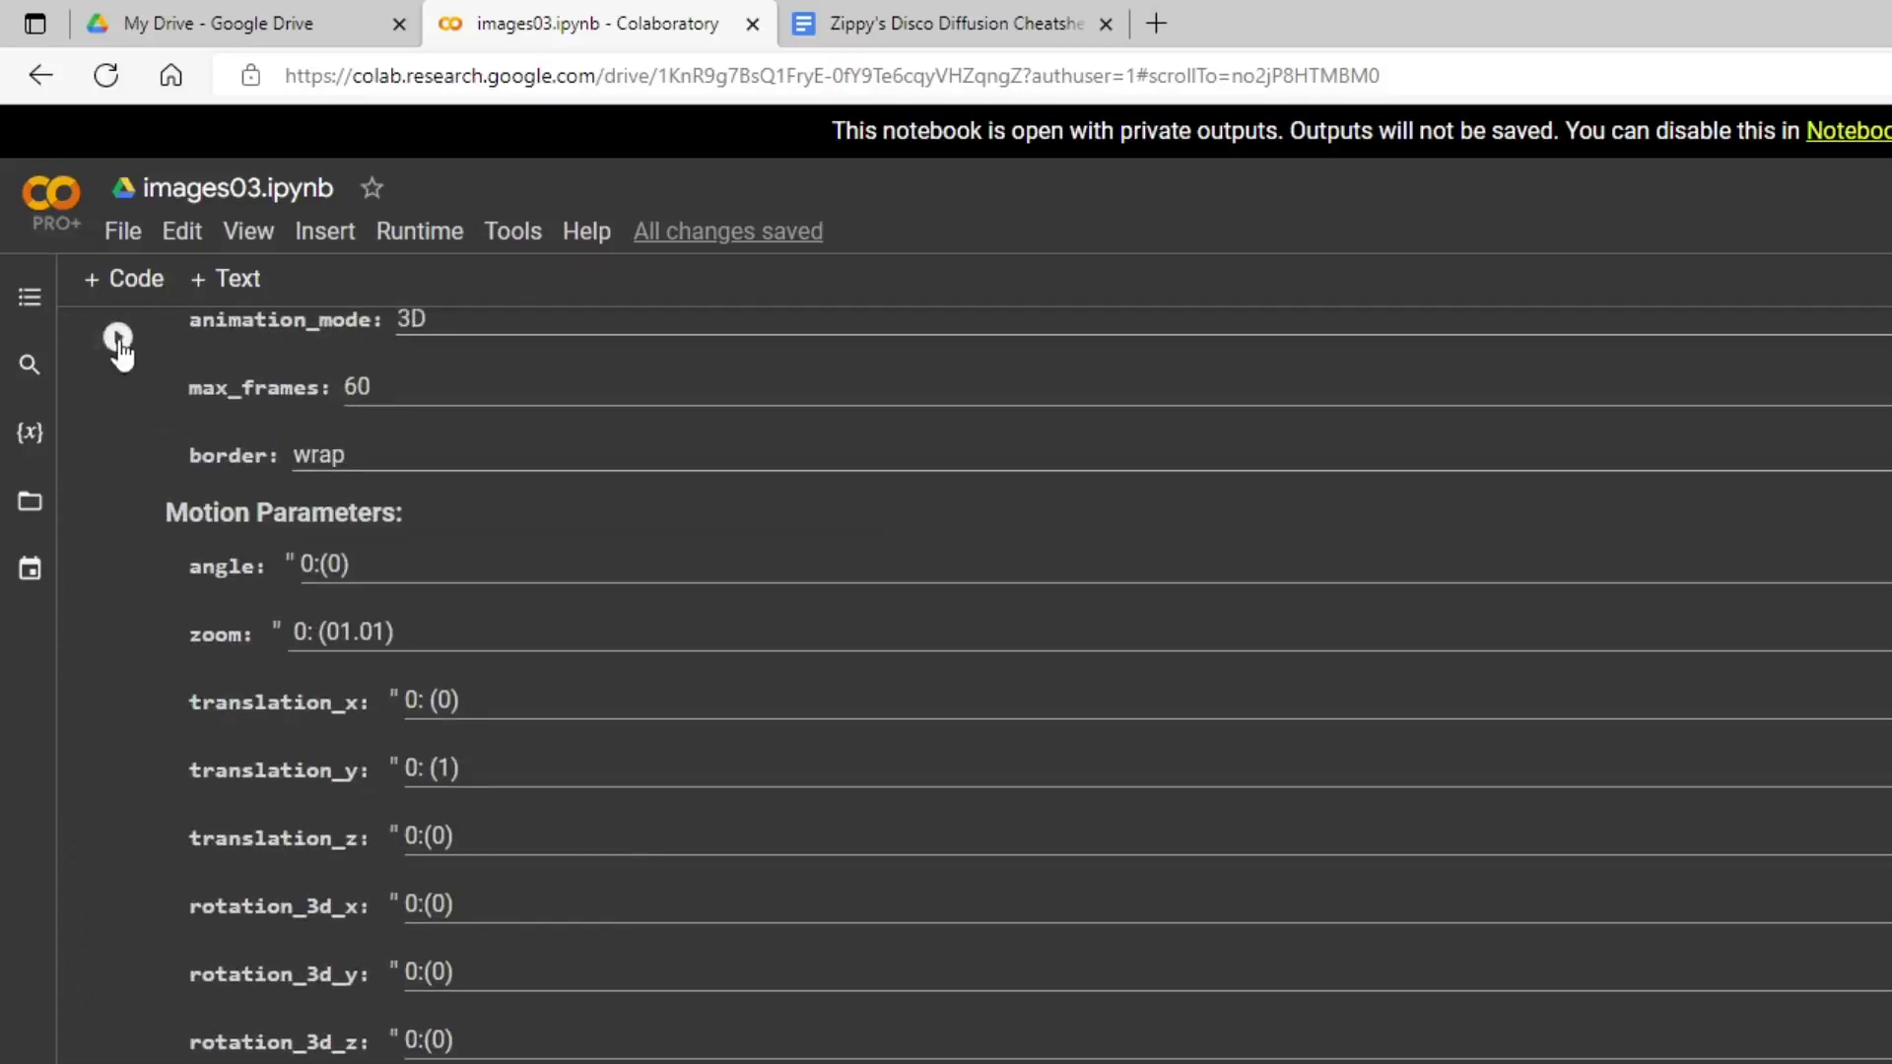
click(118, 339)
- Scroll to the generation and video cells while the 3dtut4 render completes
scroll(573, 715, down, 12)
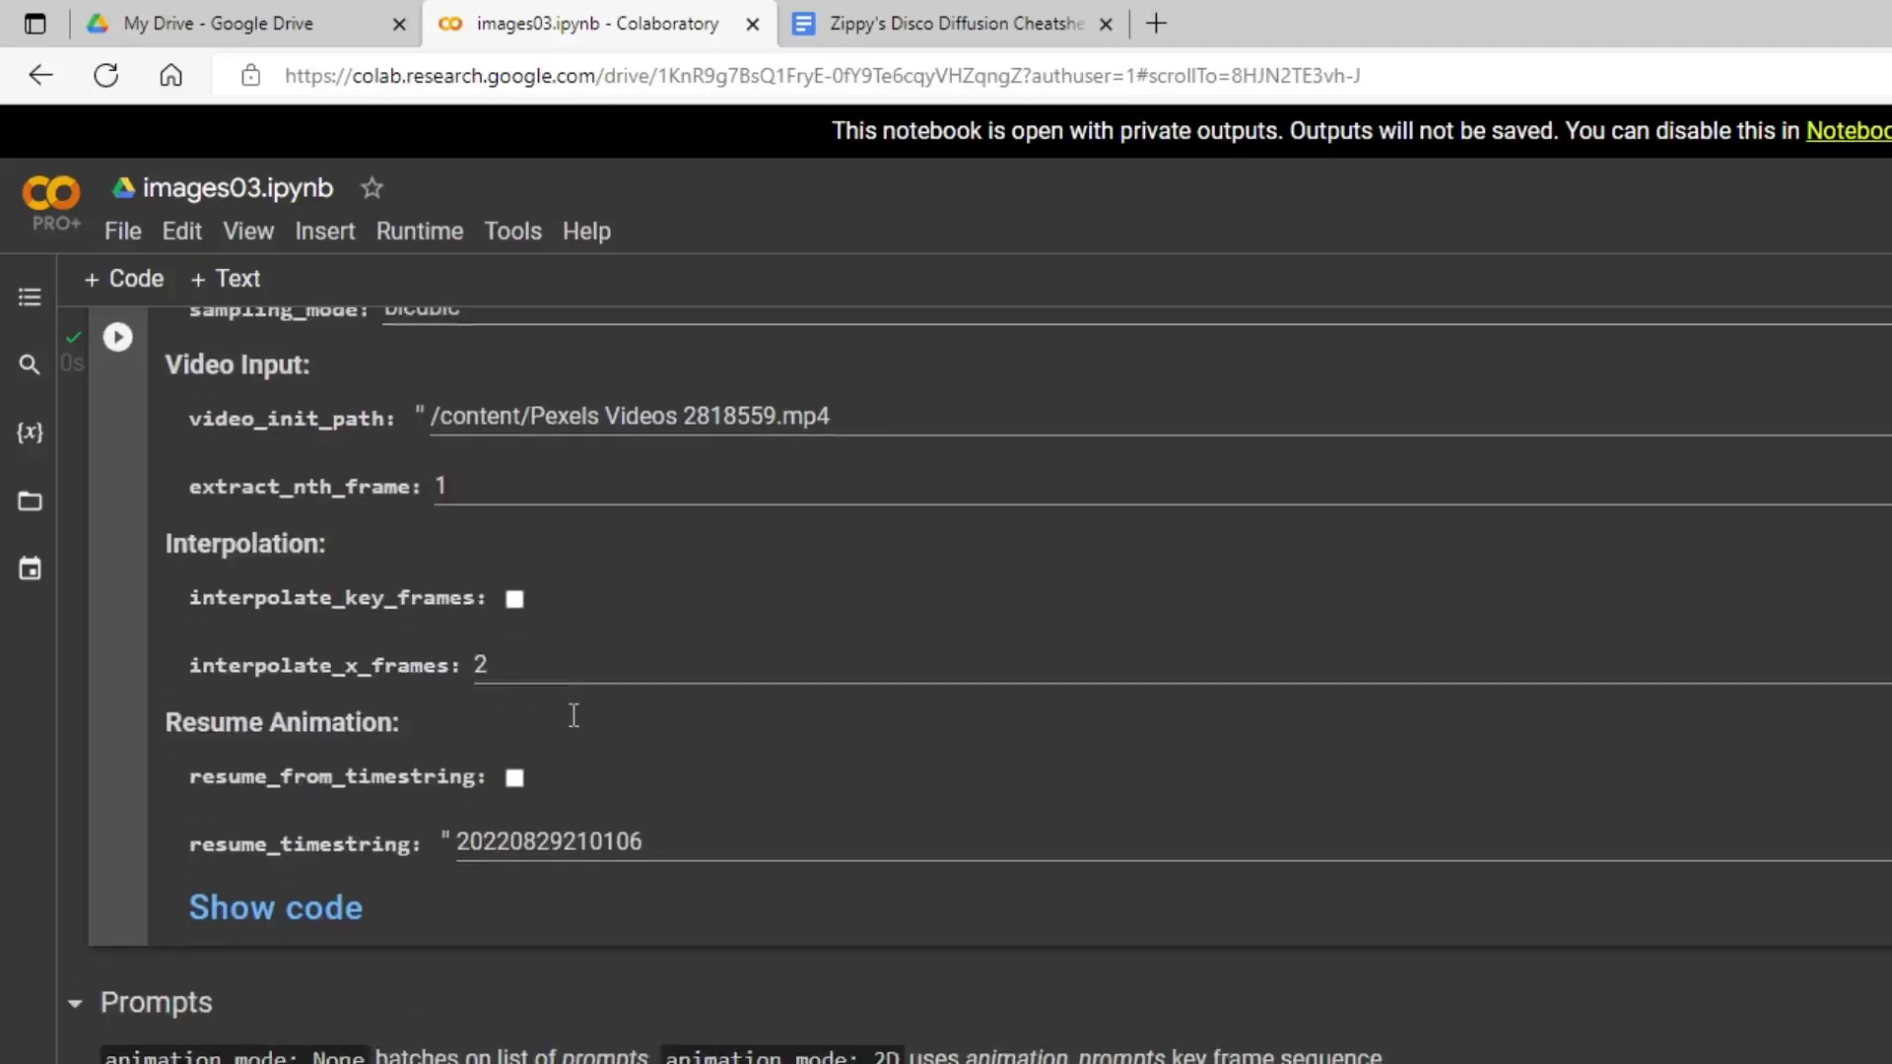
scroll(574, 715, down, 4)
scroll(571, 713, up, 4)
scroll(609, 735, down, 12)
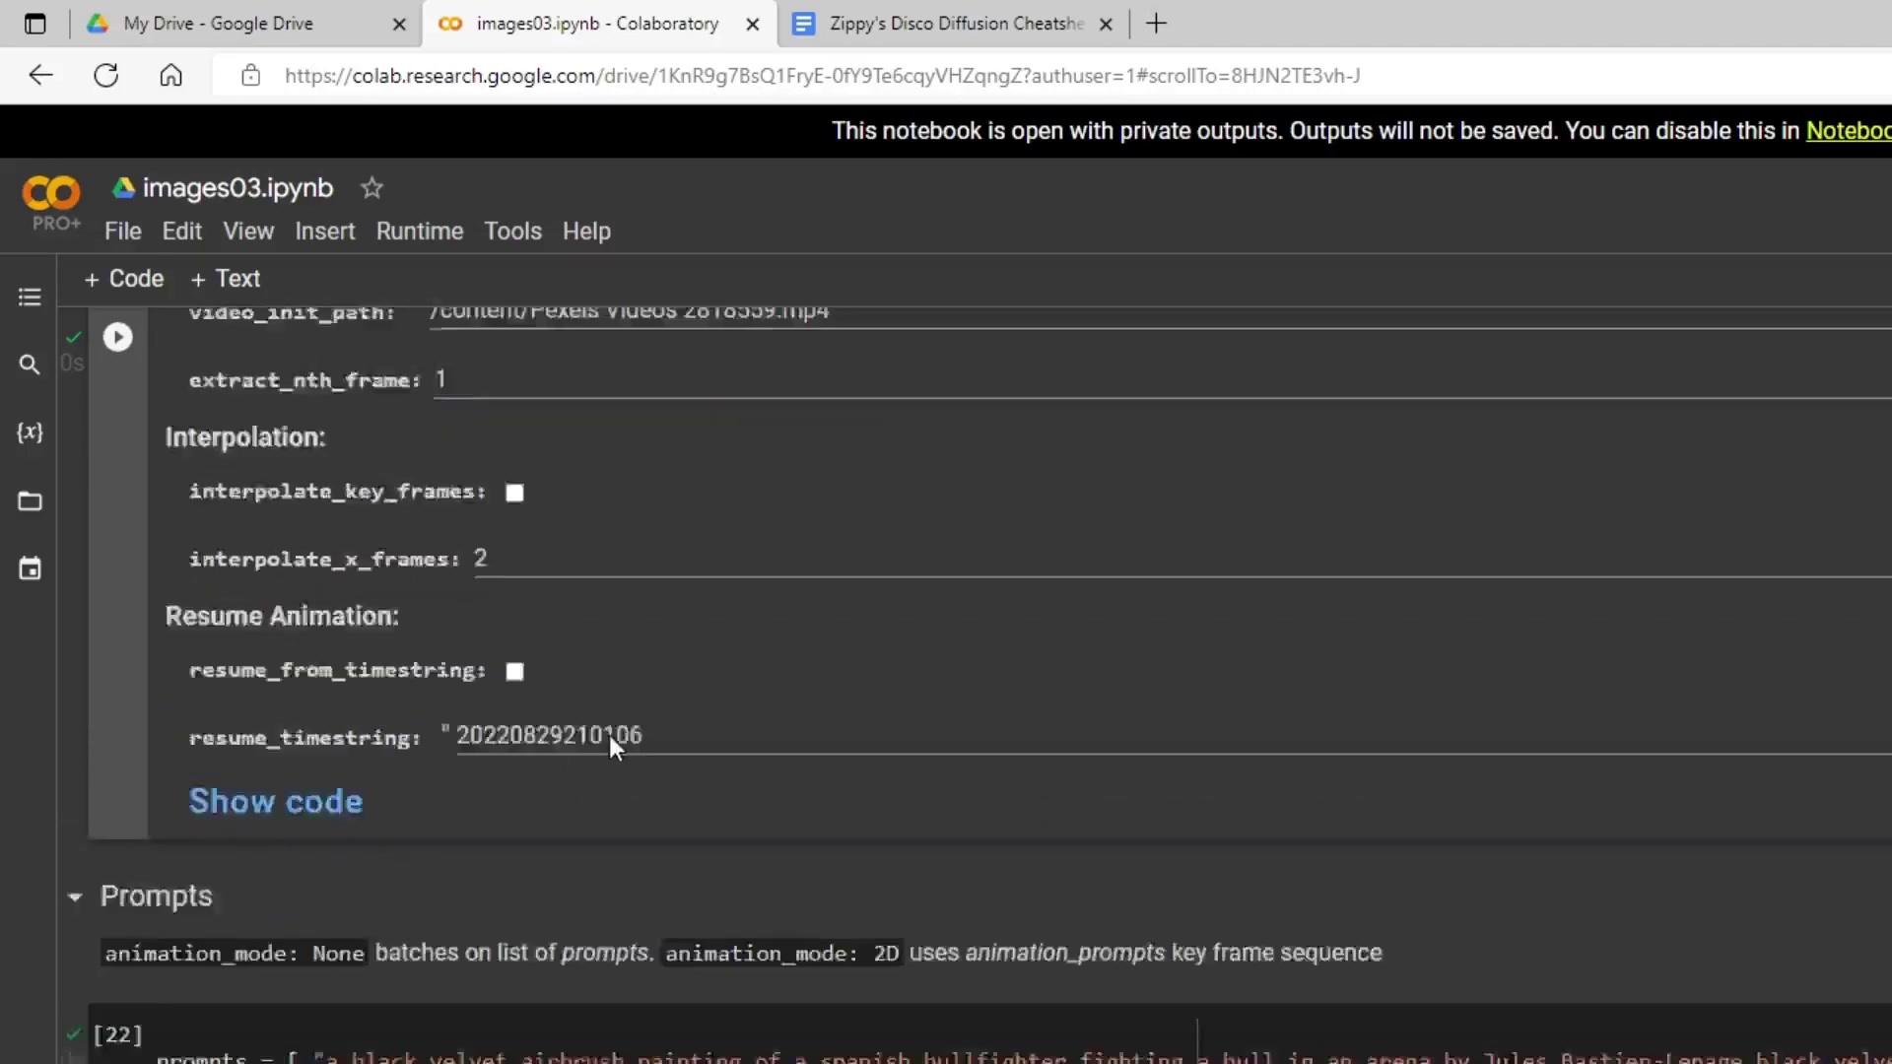
scroll(544, 752, down, 8)
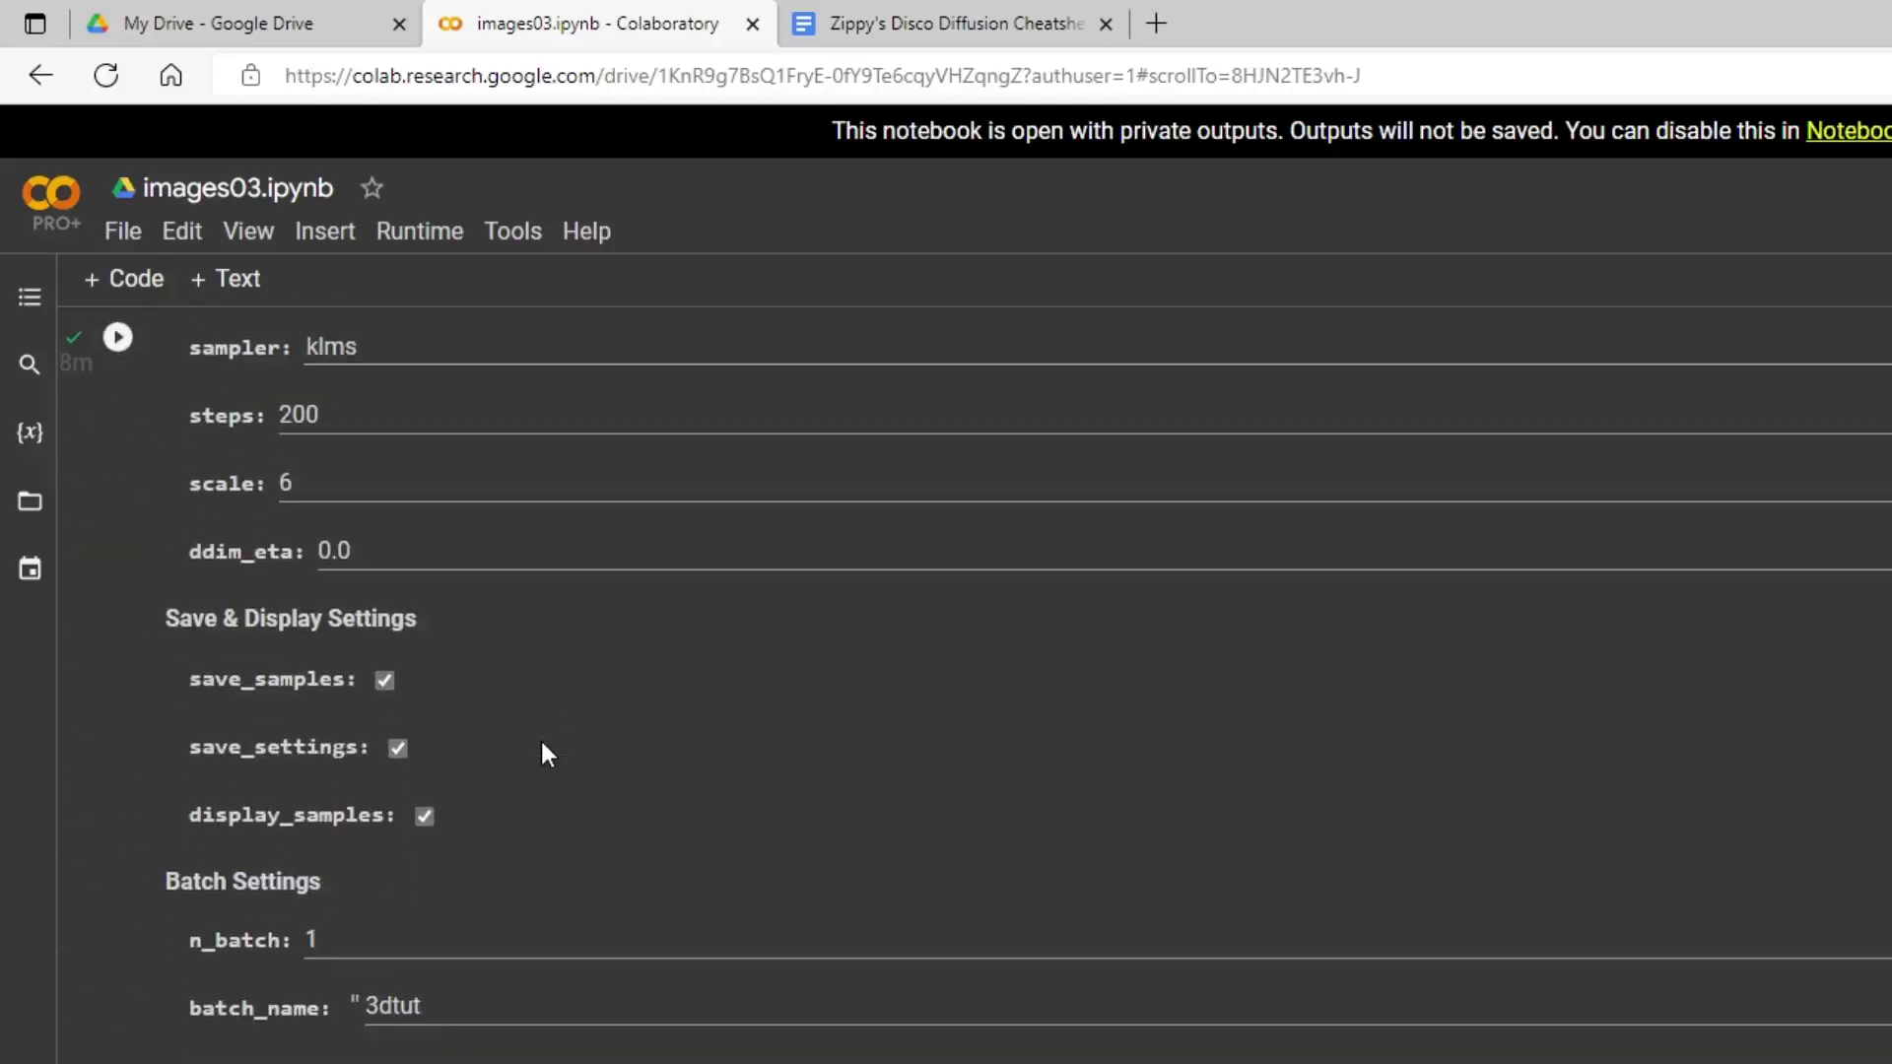
scroll(540, 749, up, 9)
scroll(303, 680, up, 5)
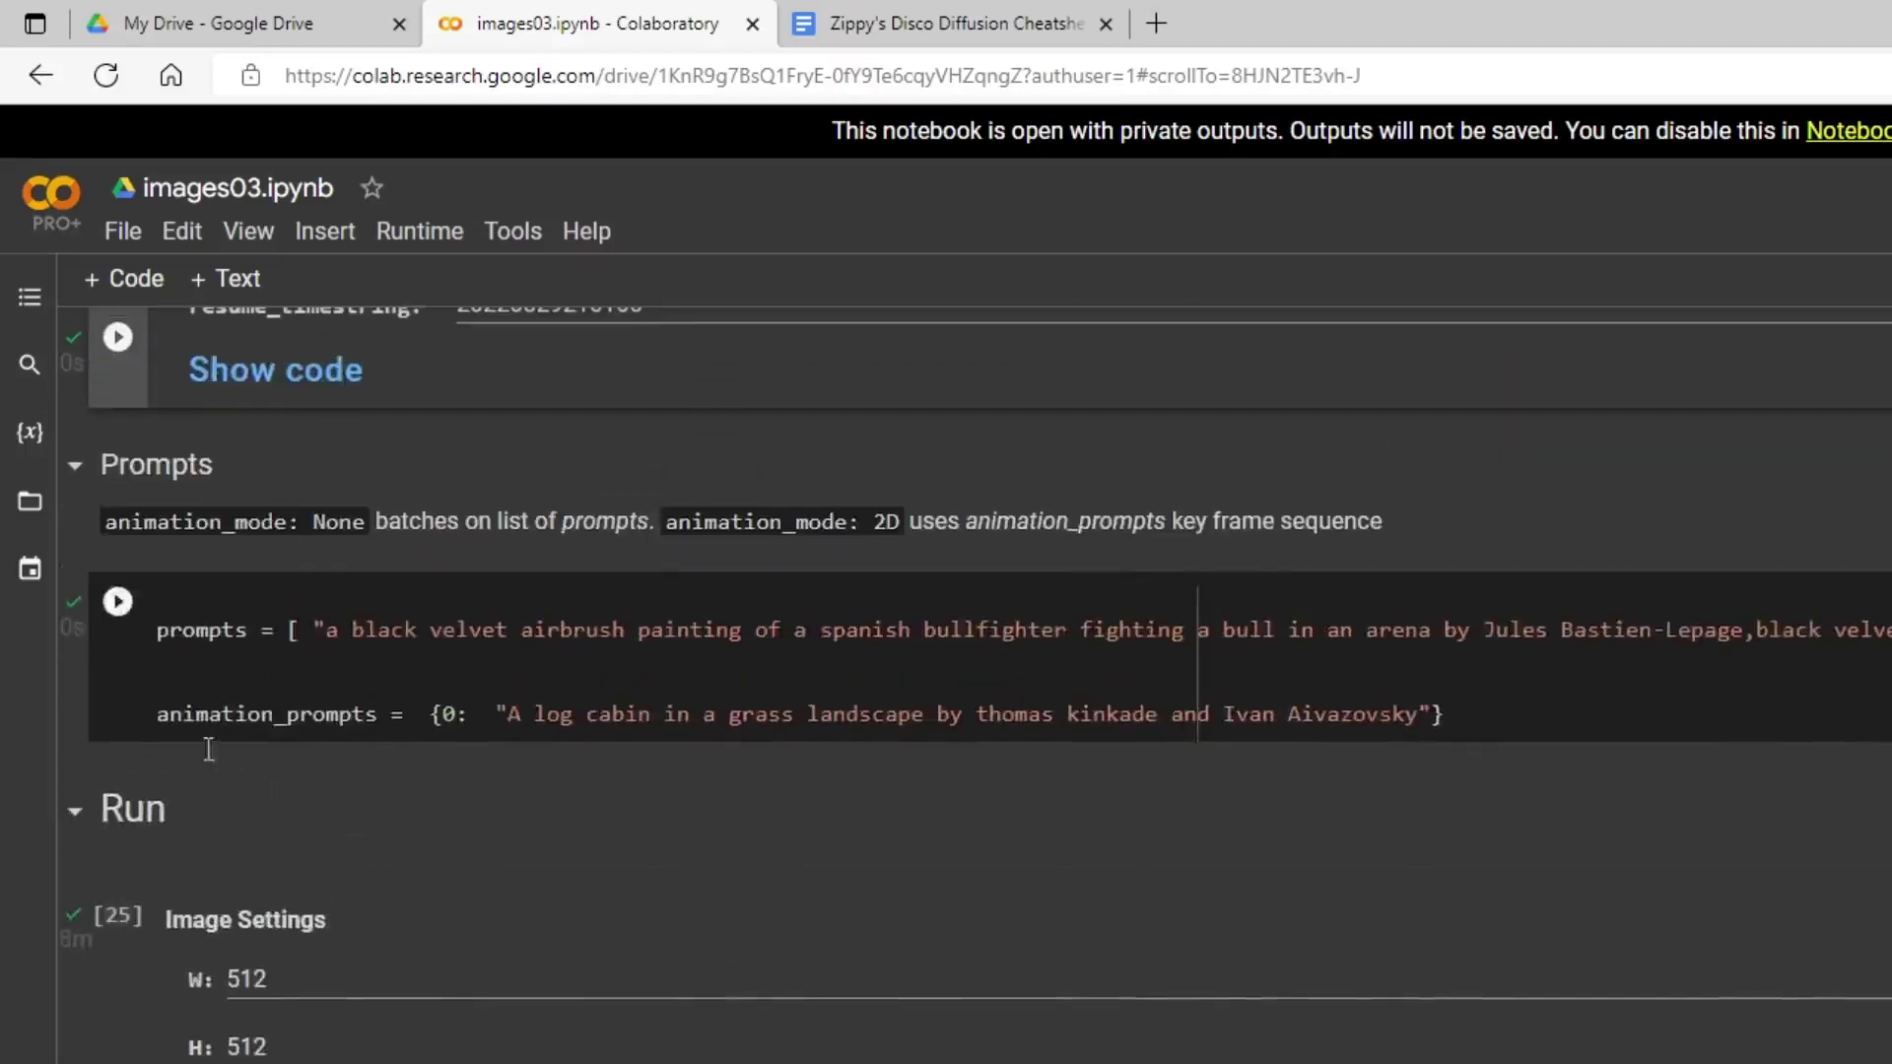
scroll(139, 908, down, 5)
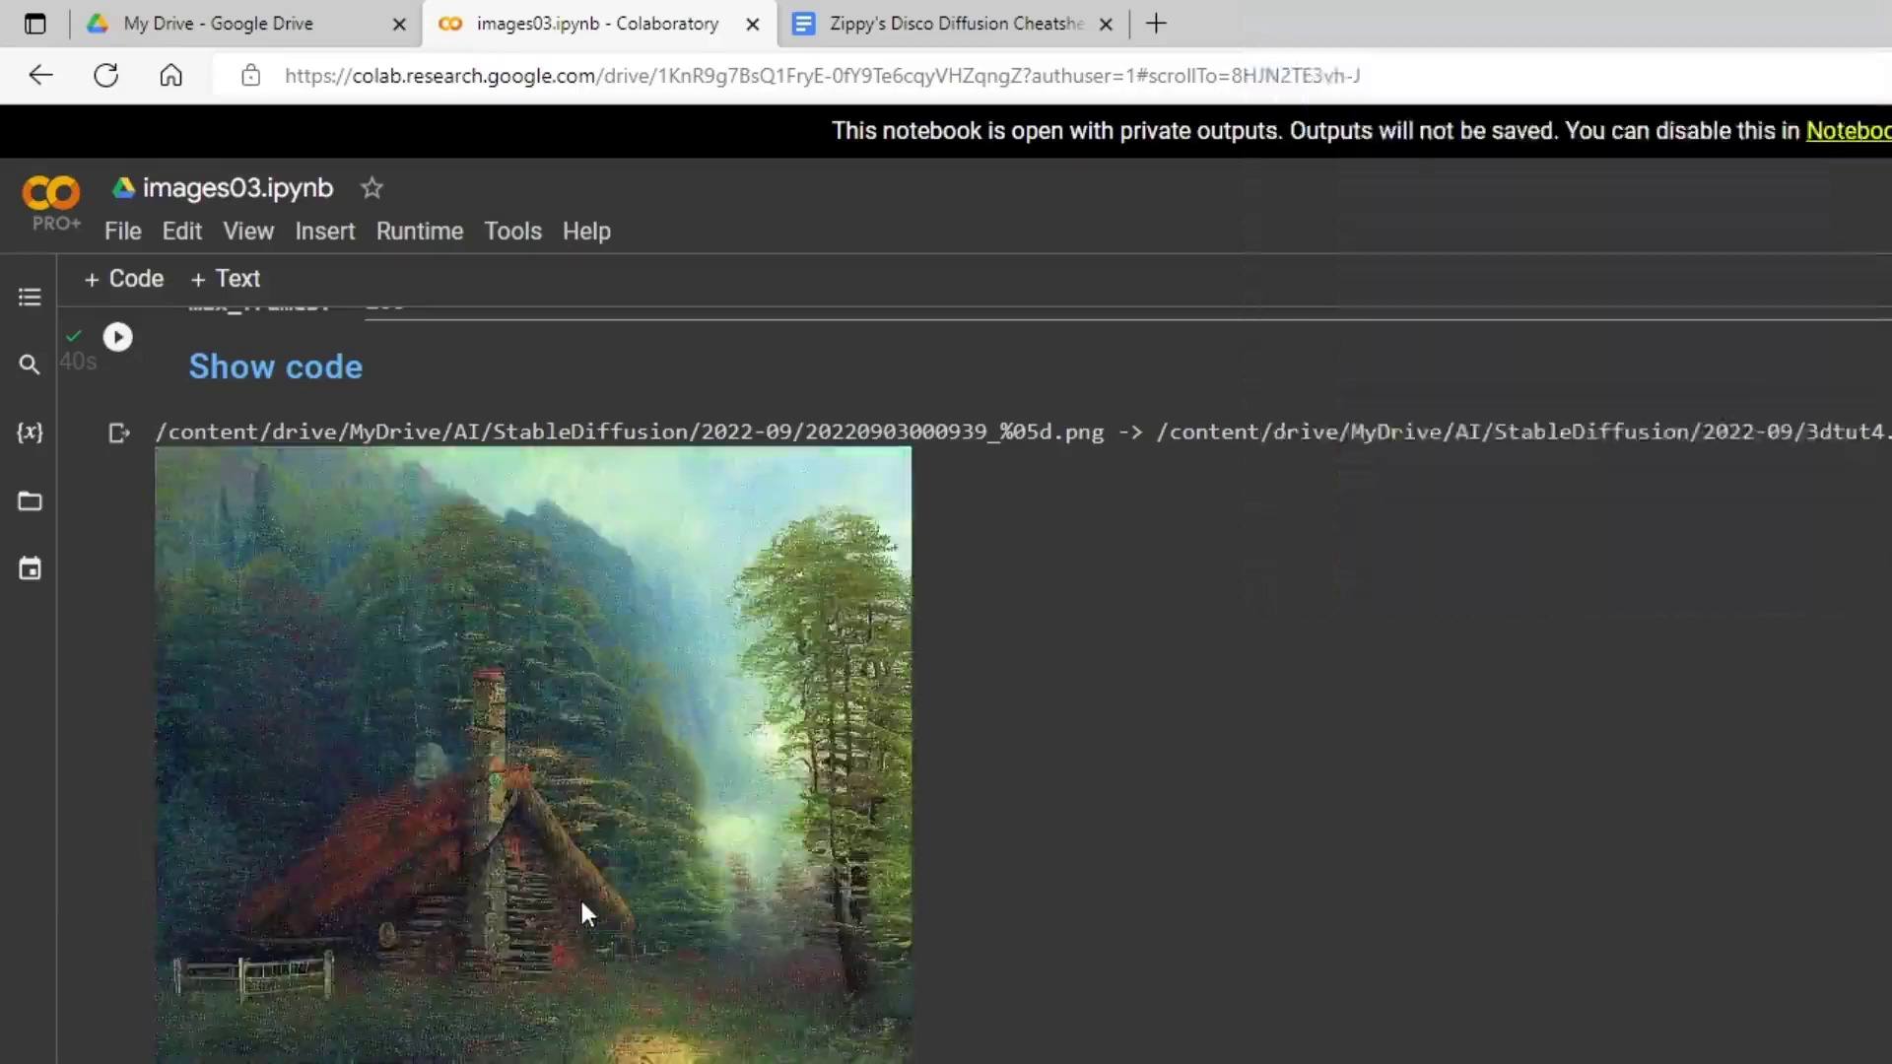
- Re-run the Animation Settings cell to apply motion with translation_z 0:(1)
scroll(306, 737, up, 7)
scroll(306, 737, up, 3)
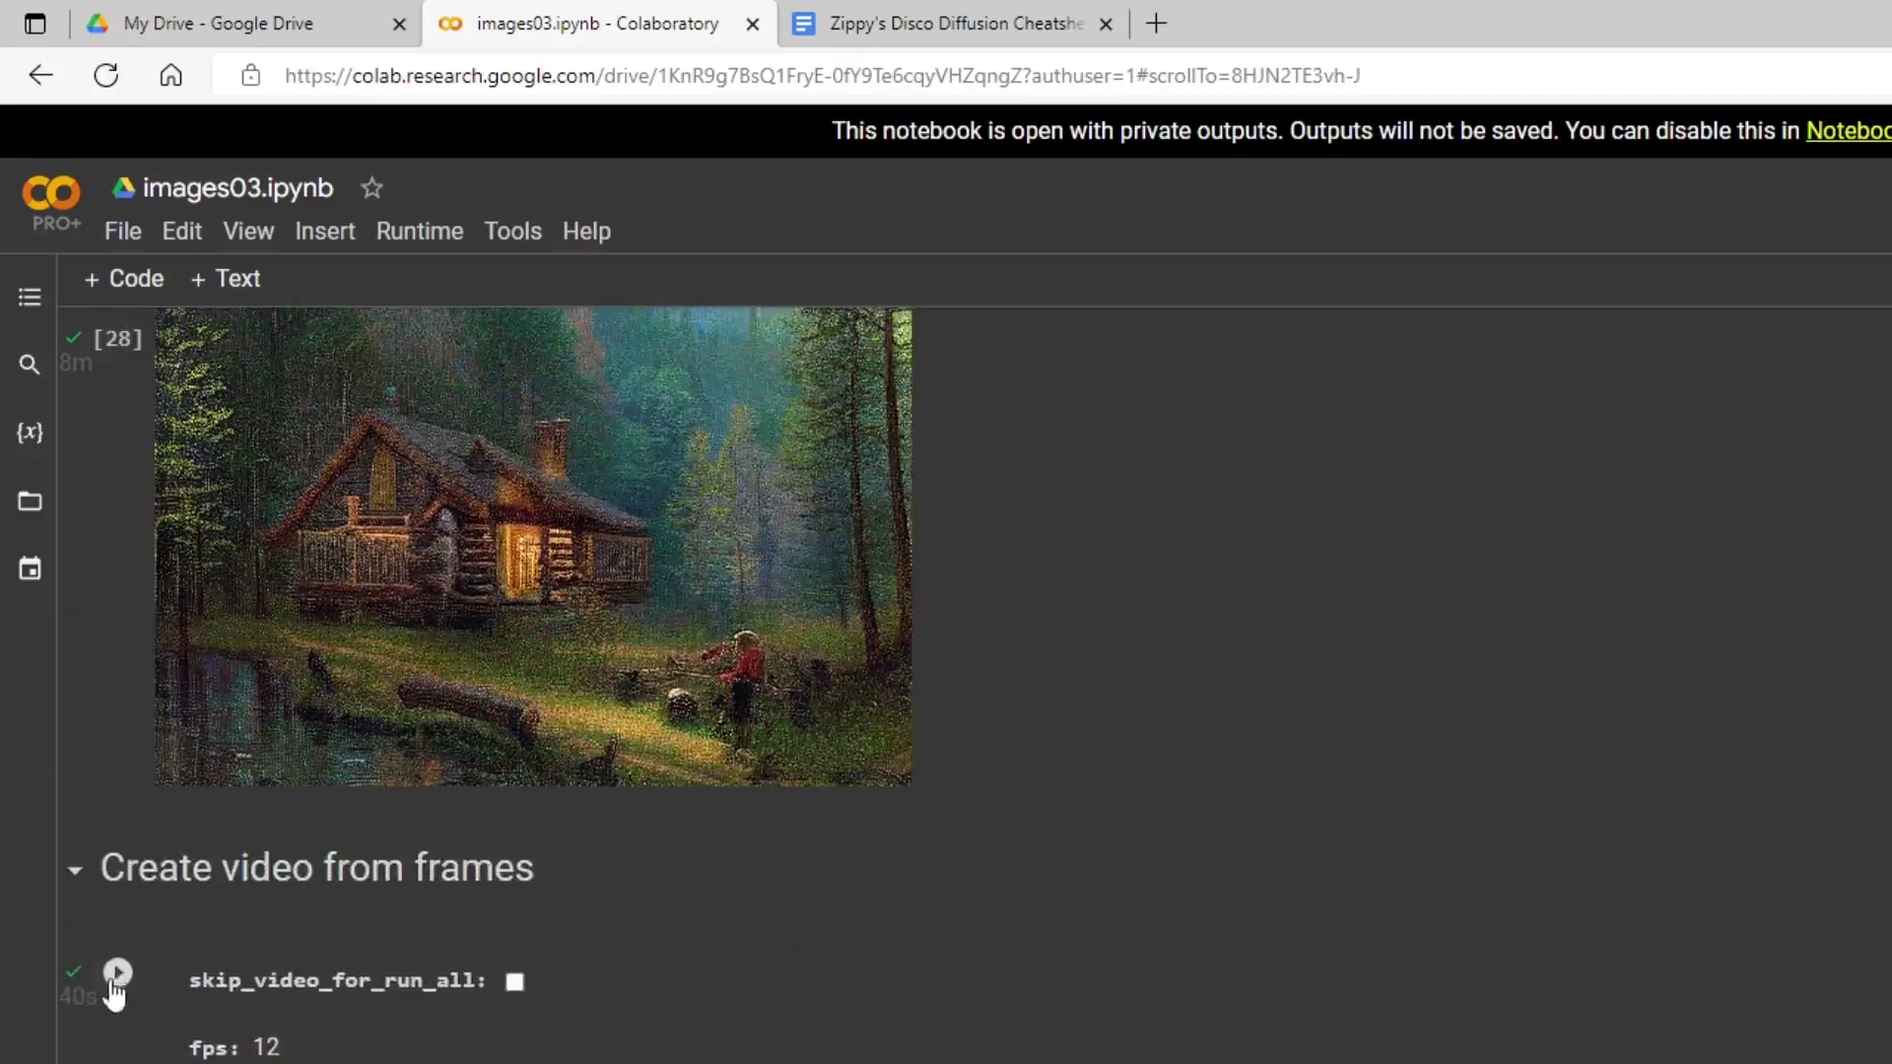
scroll(169, 1001, down, 7)
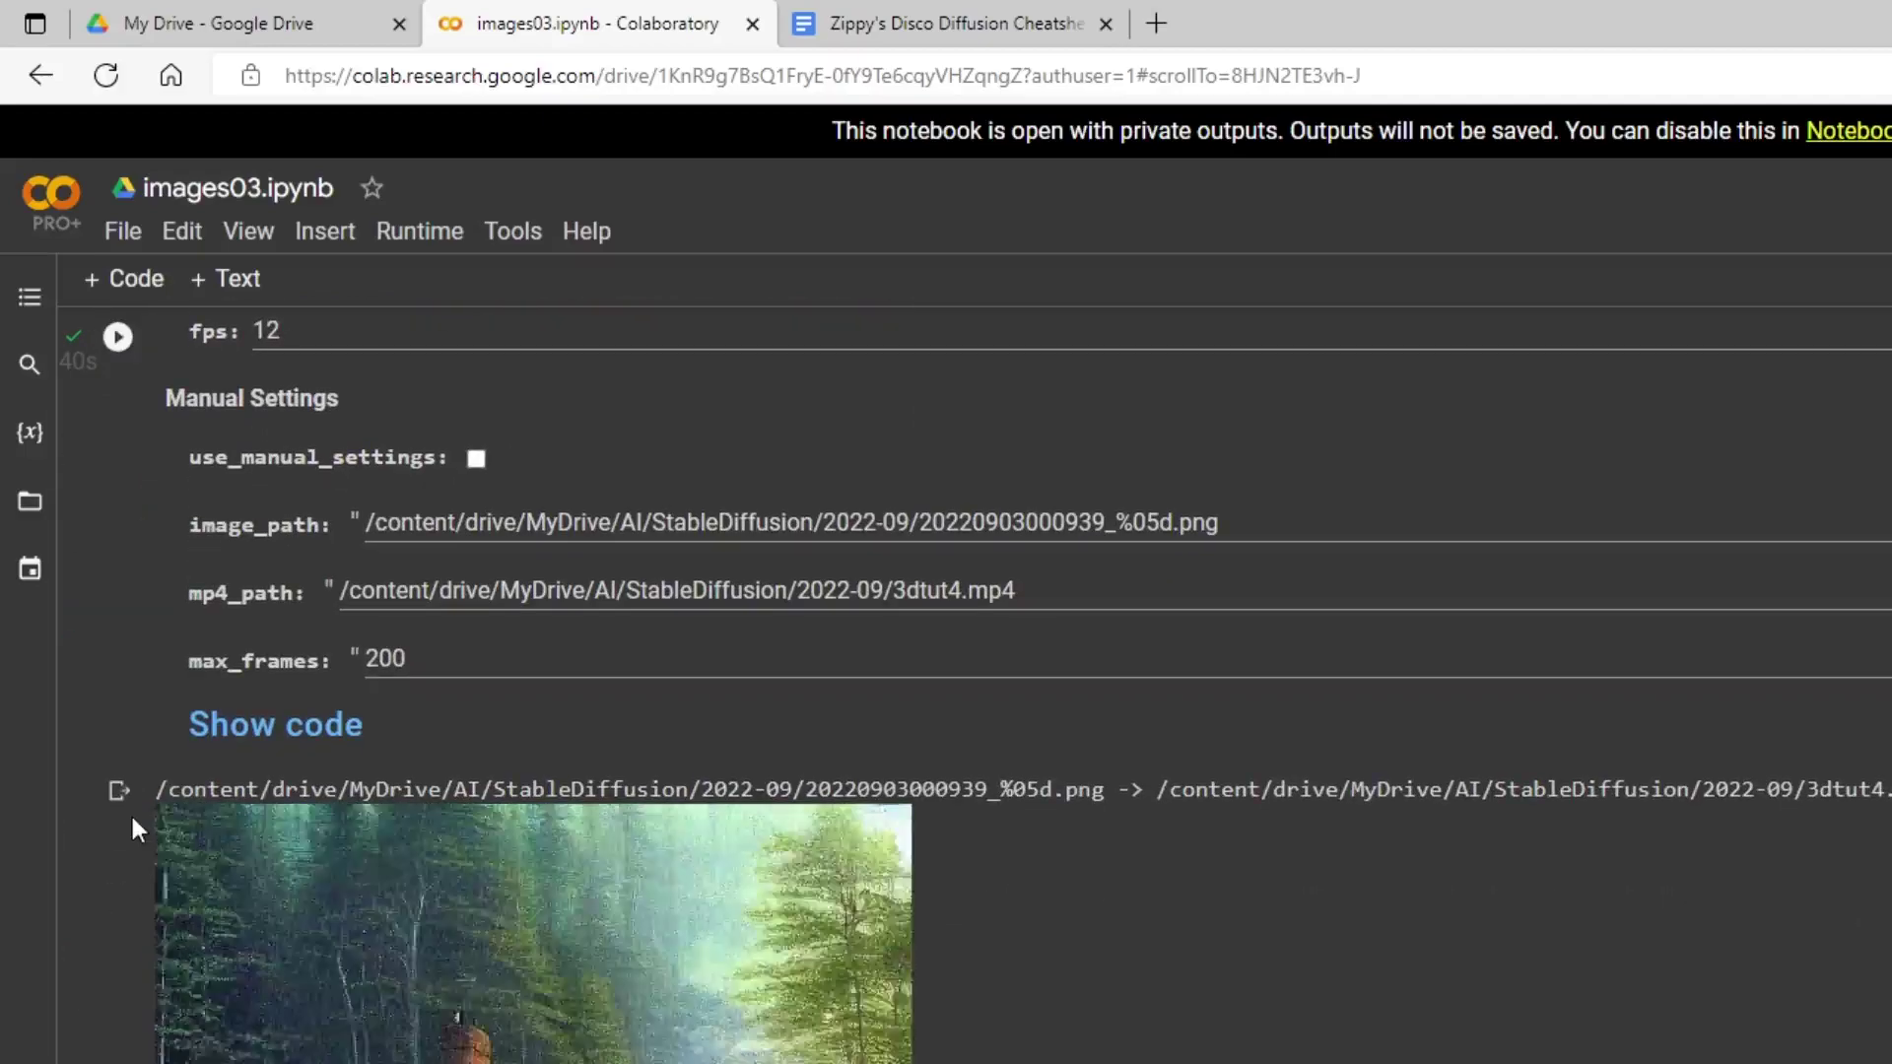
scroll(483, 879, up, 10)
scroll(513, 895, up, 20)
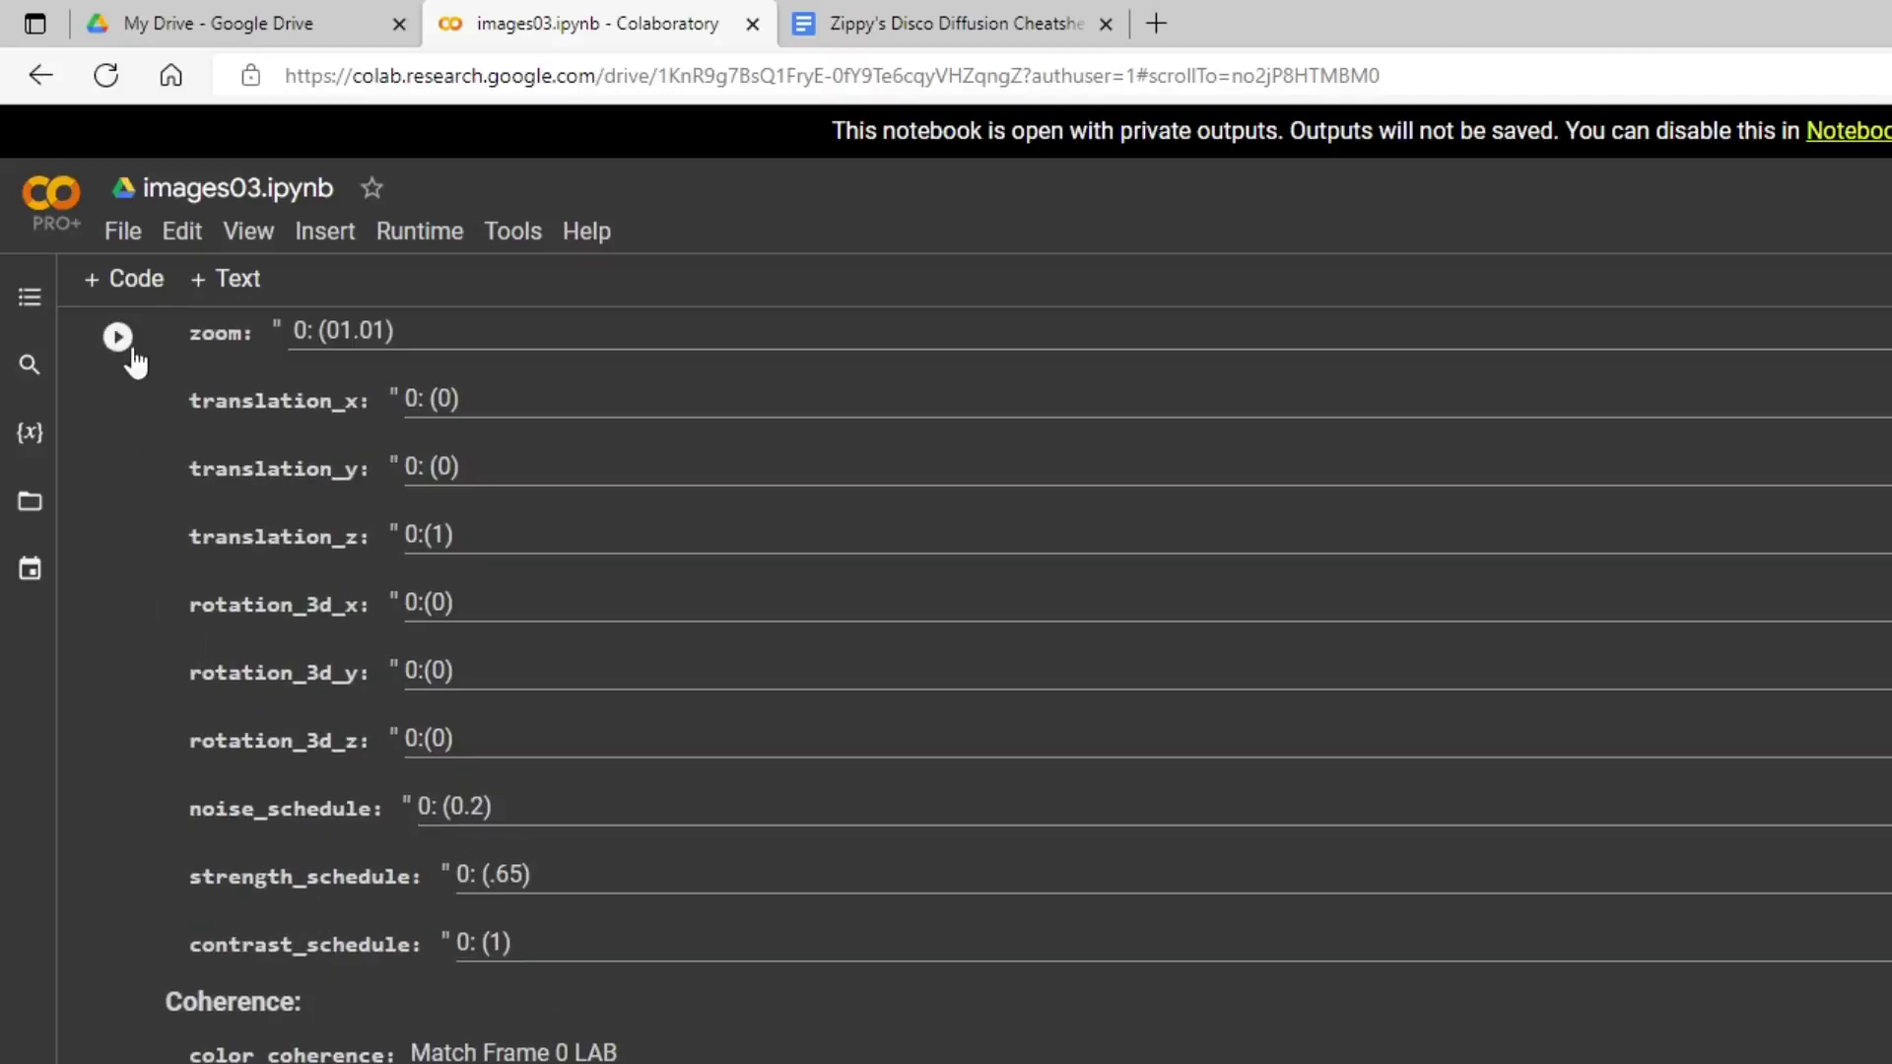
click(118, 337)
- Run the Run / Image Settings cell to start rendering the log-cabin frames
scroll(667, 760, down, 10)
scroll(668, 747, down, 8)
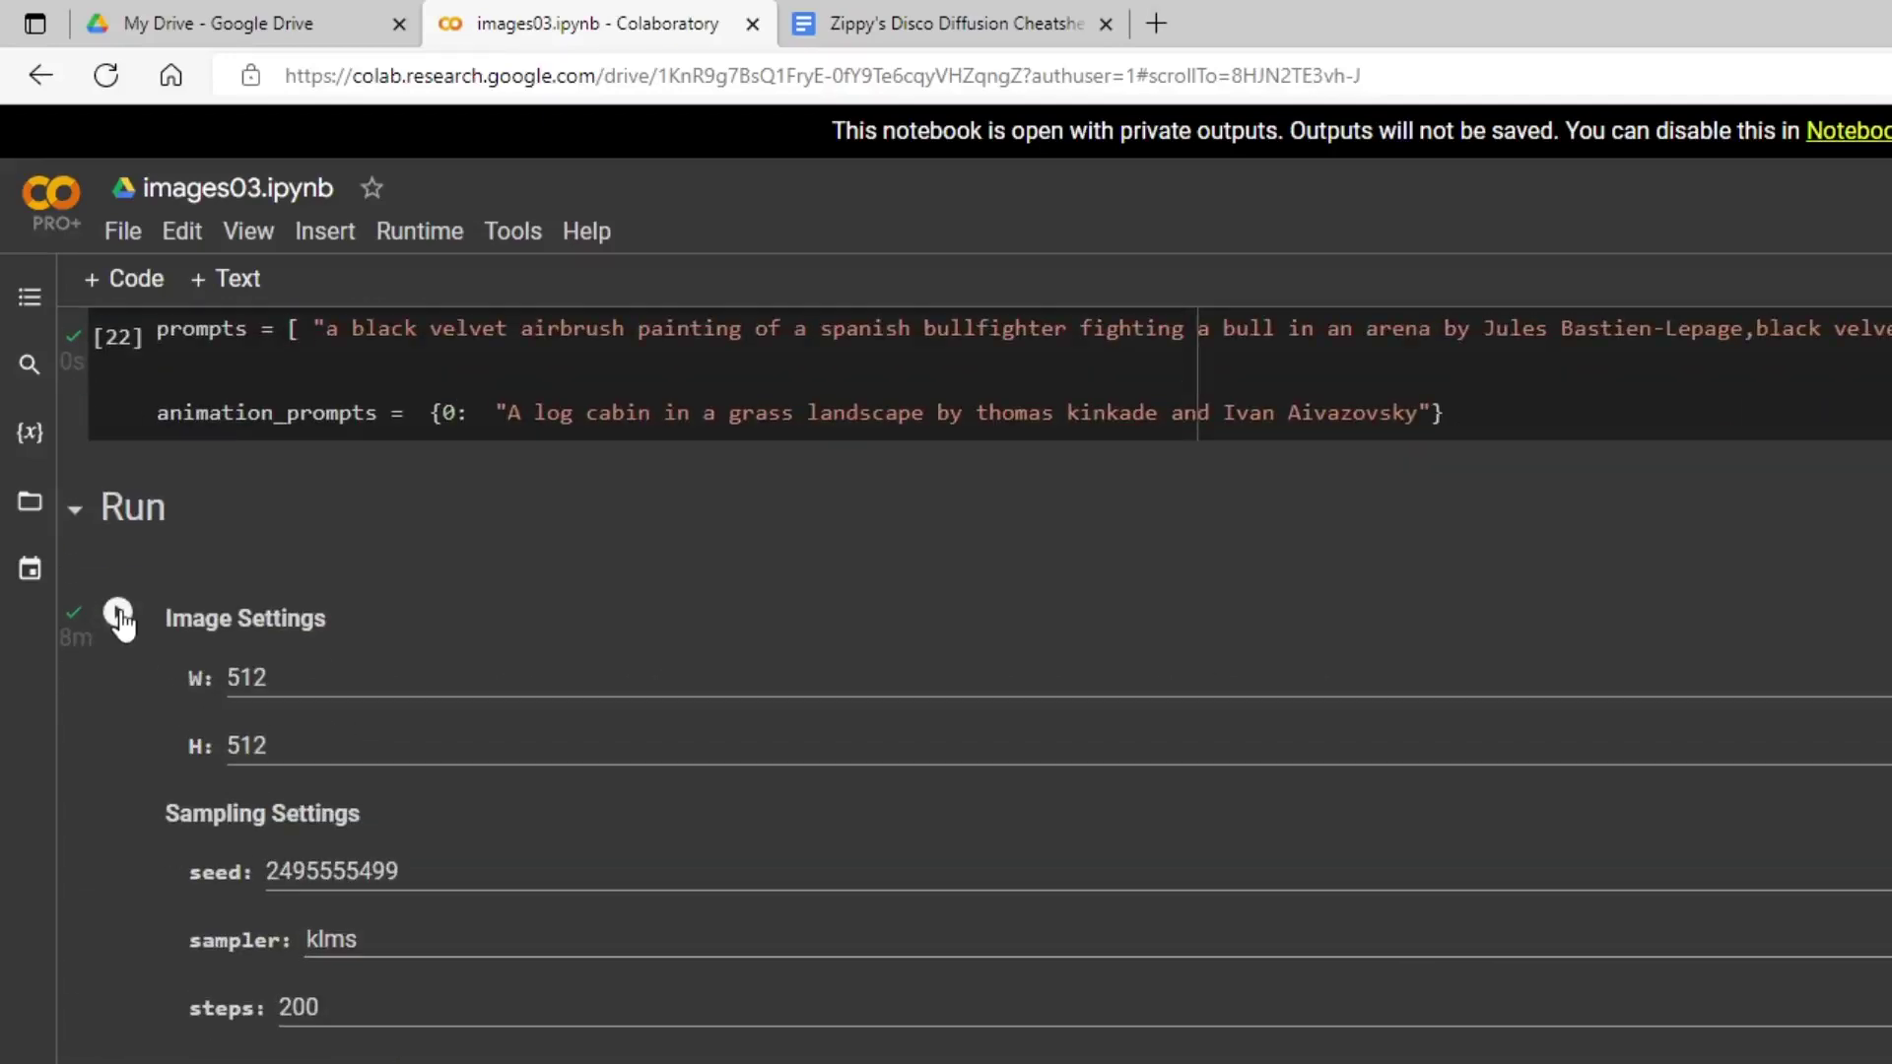
click(121, 621)
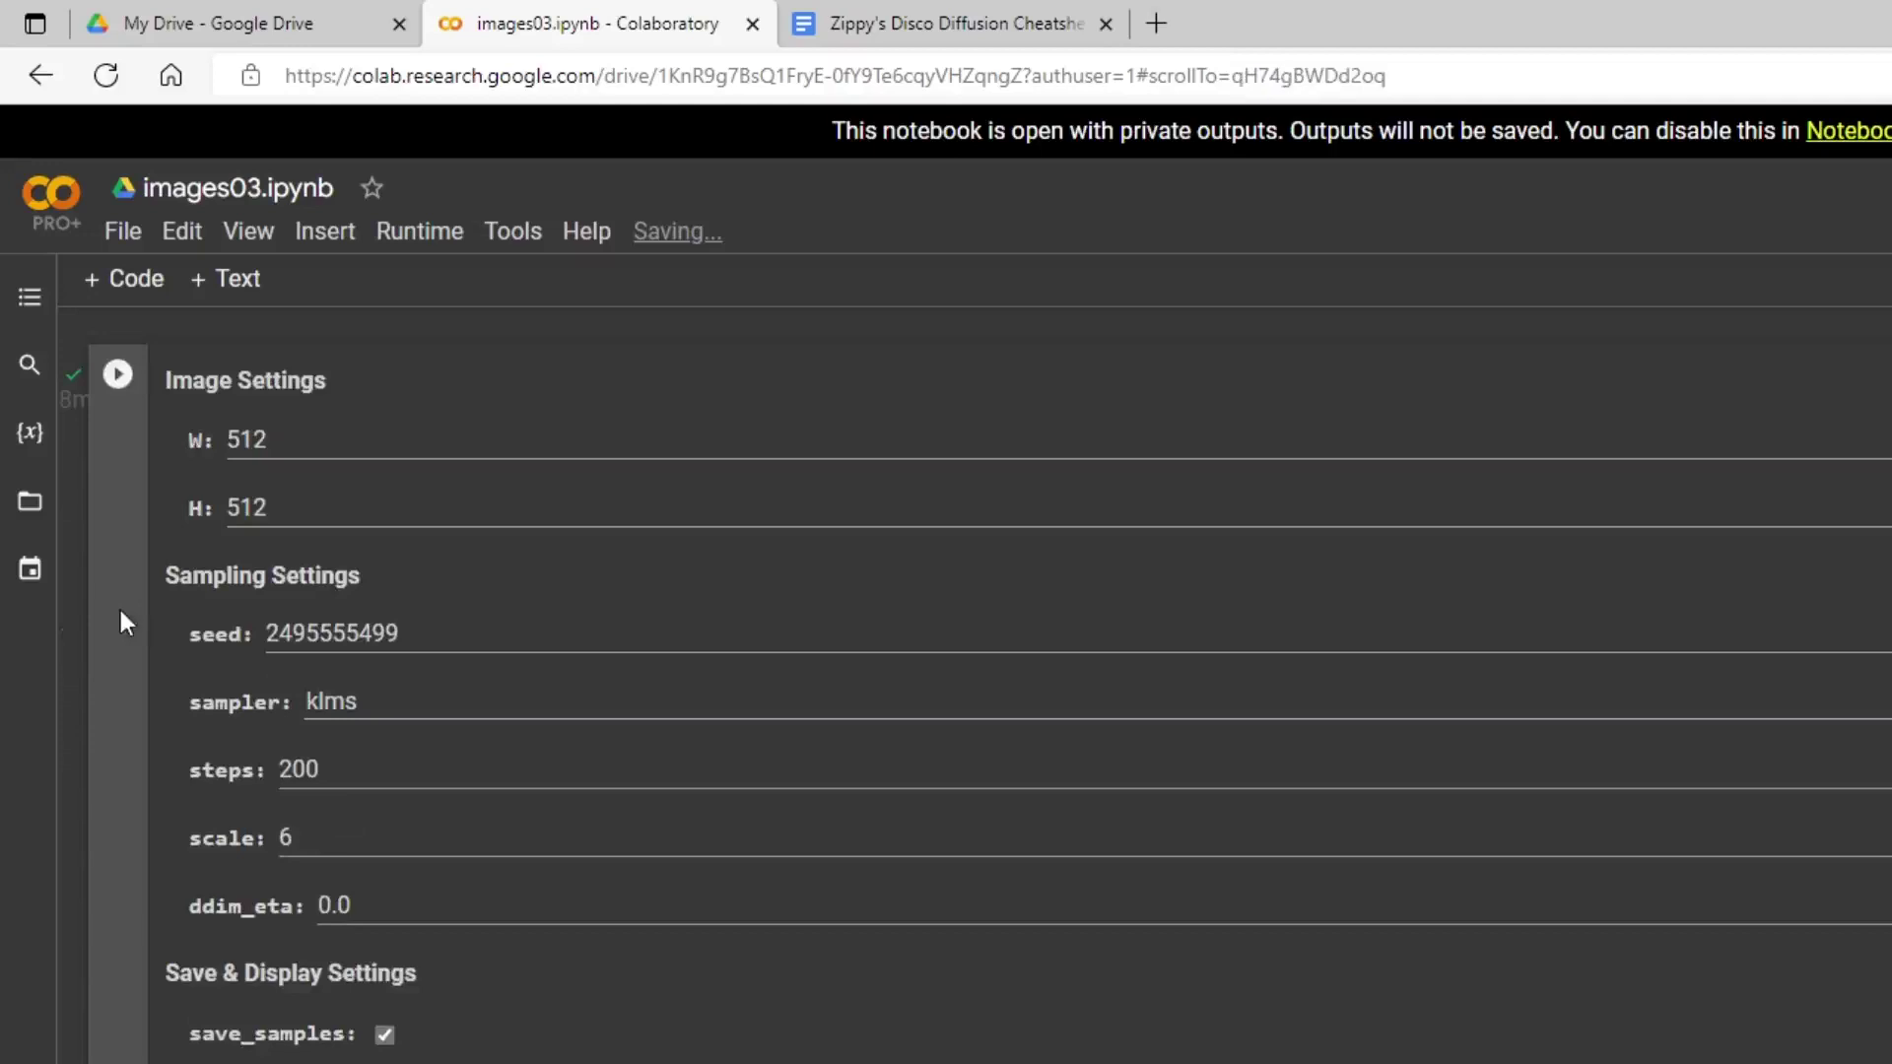
click(120, 379)
scroll(506, 606, down, 10)
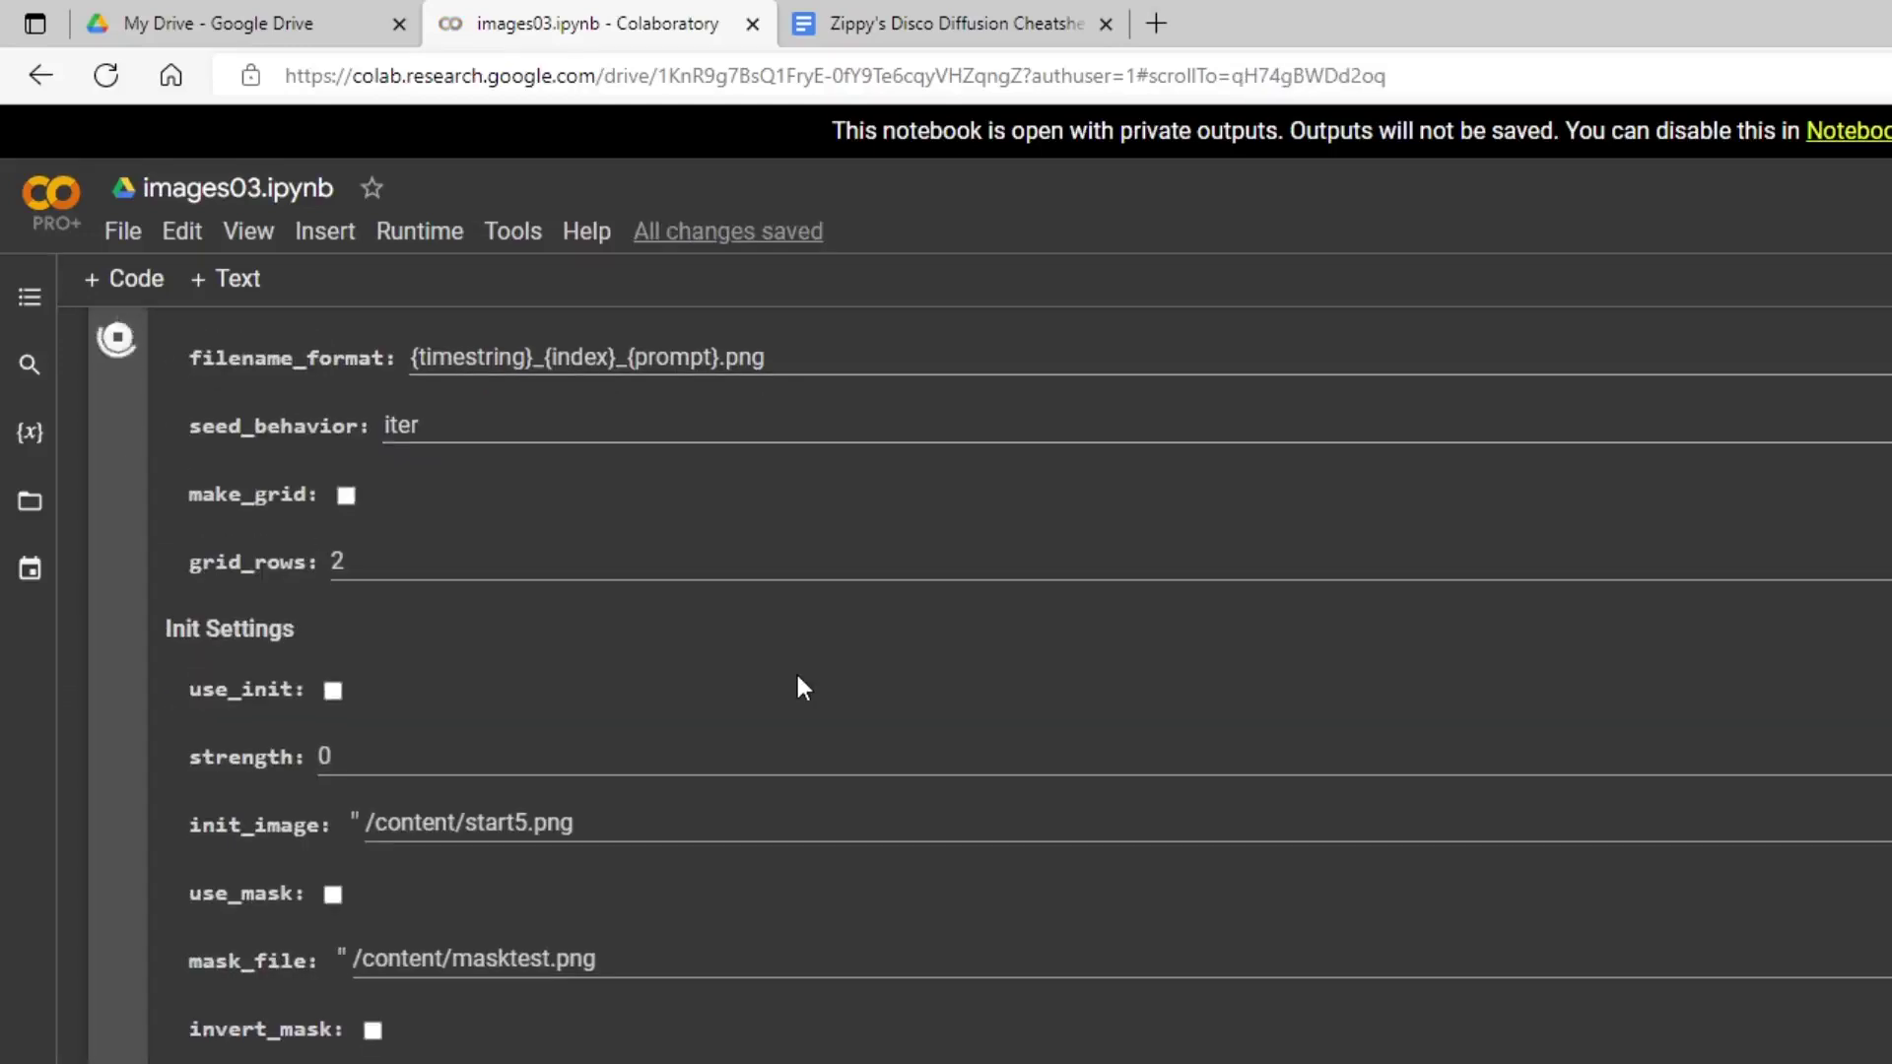
- Scroll through the settings while the Run cell renders all frames to completion
scroll(795, 670, down, 5)
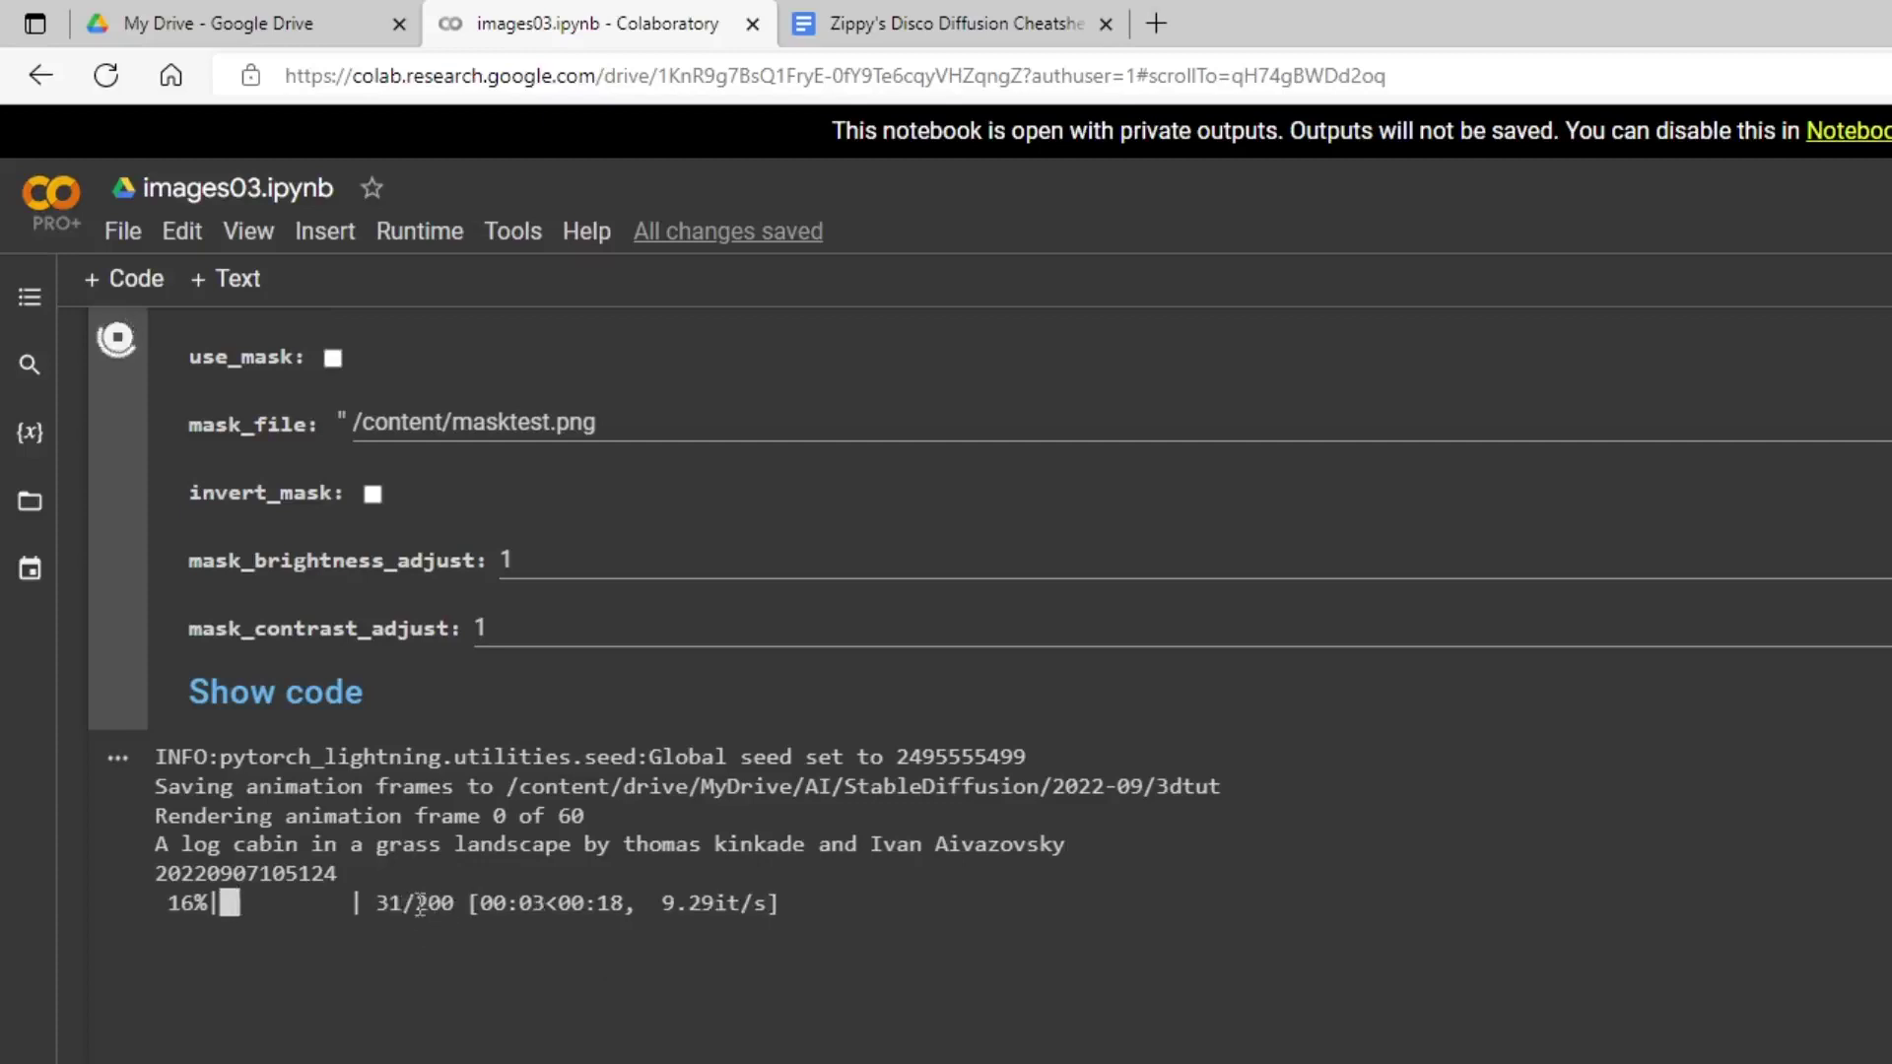
scroll(419, 902, up, 10)
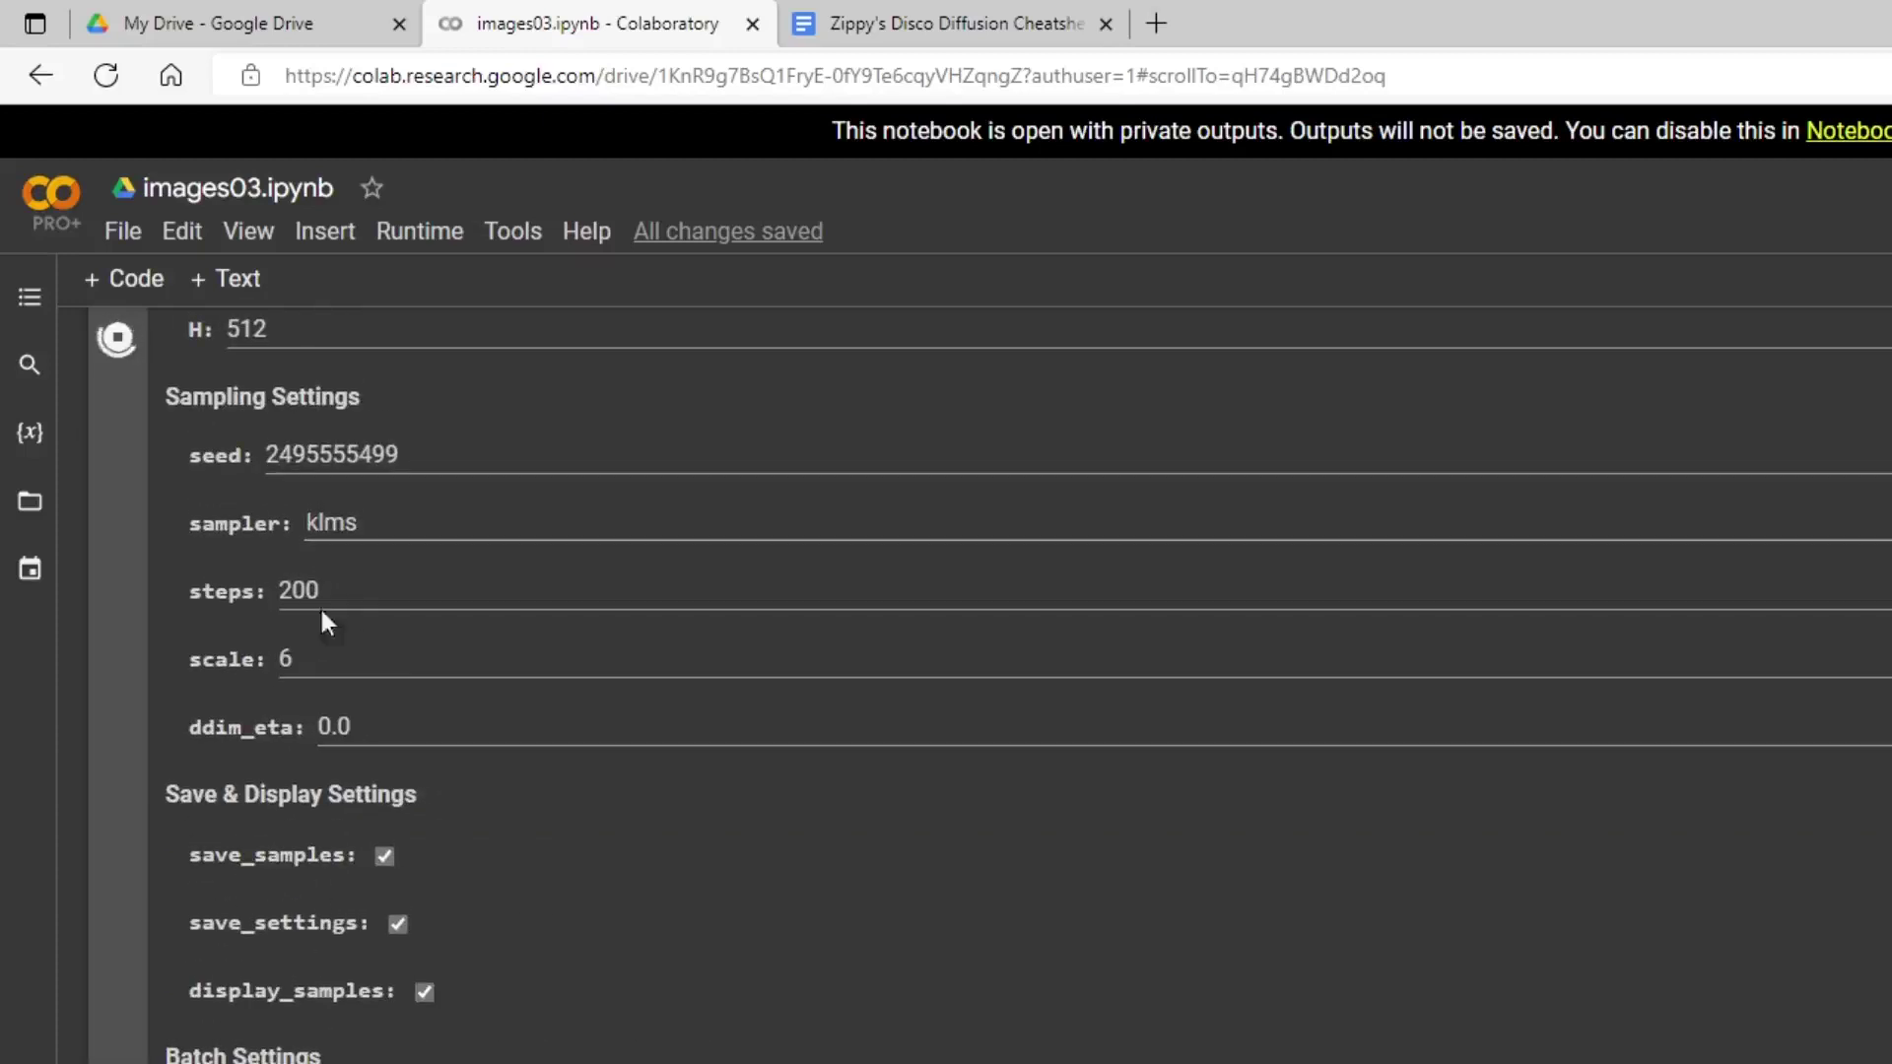
scroll(322, 613, down, 10)
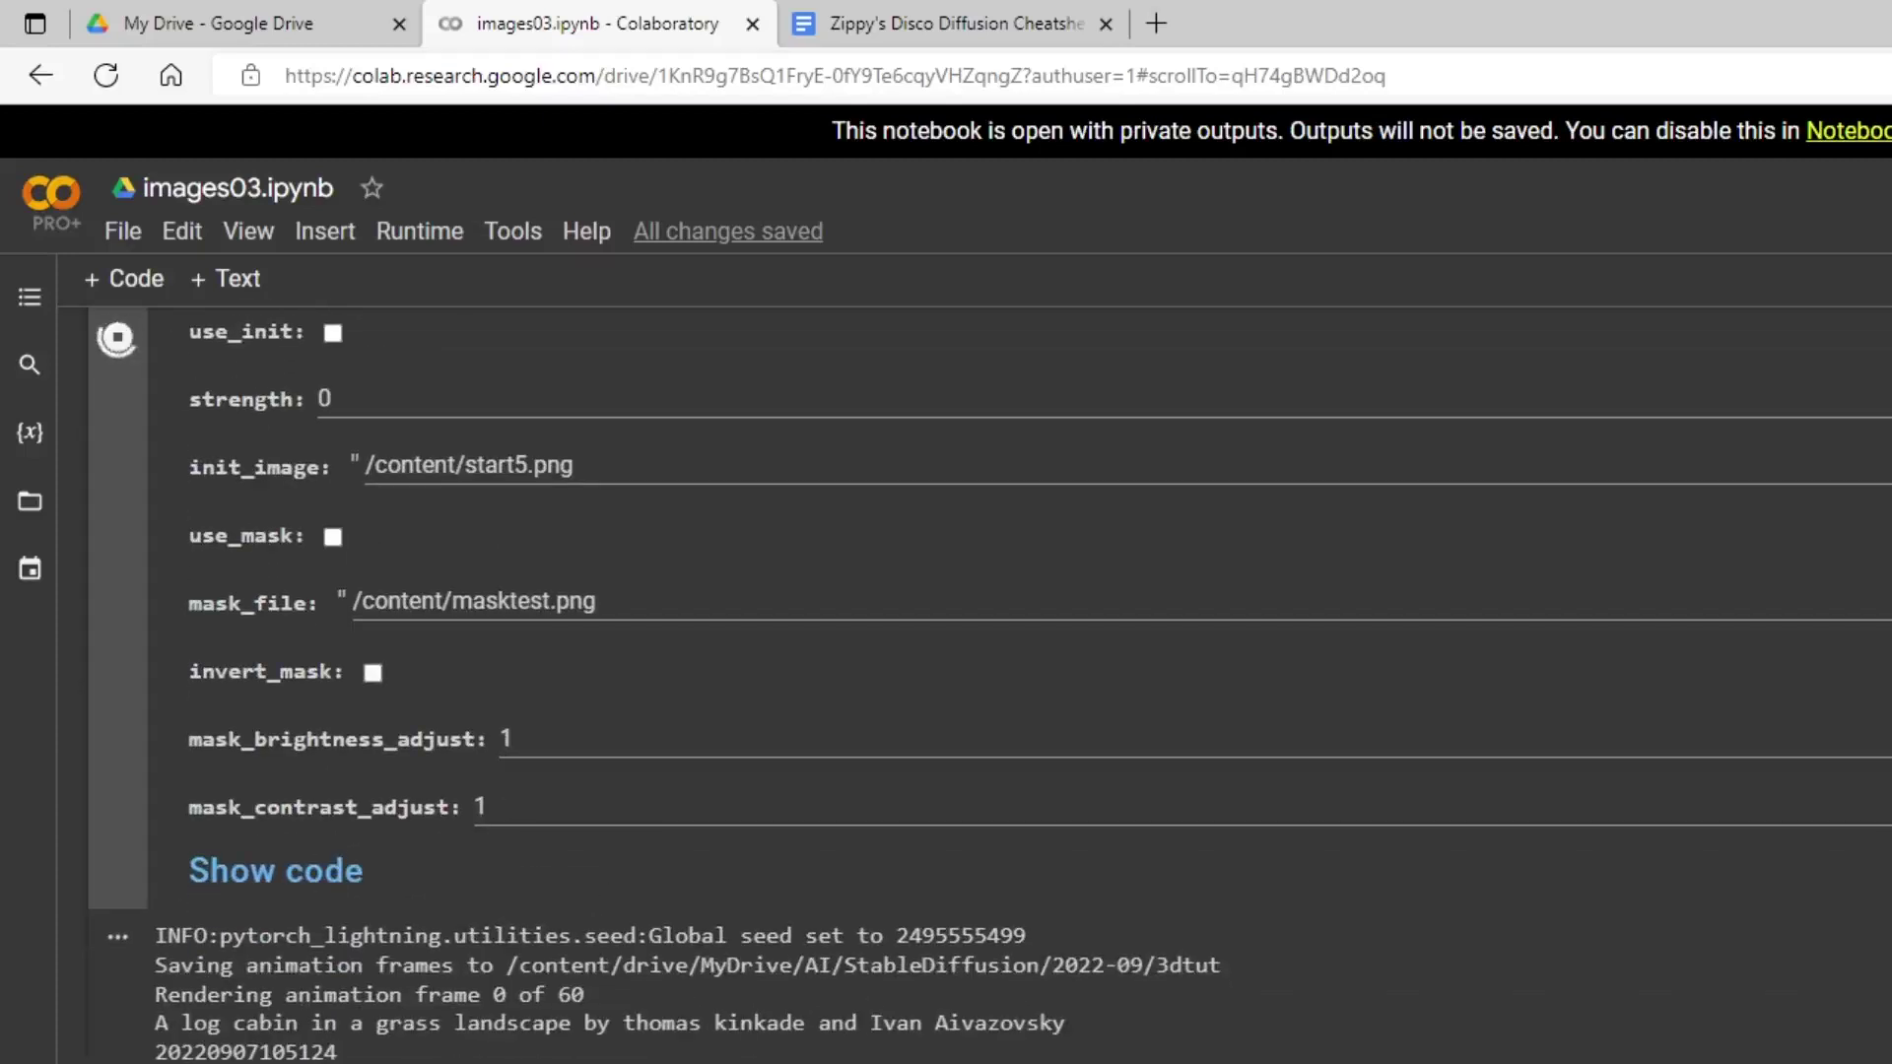
scroll(567, 1017, up, 15)
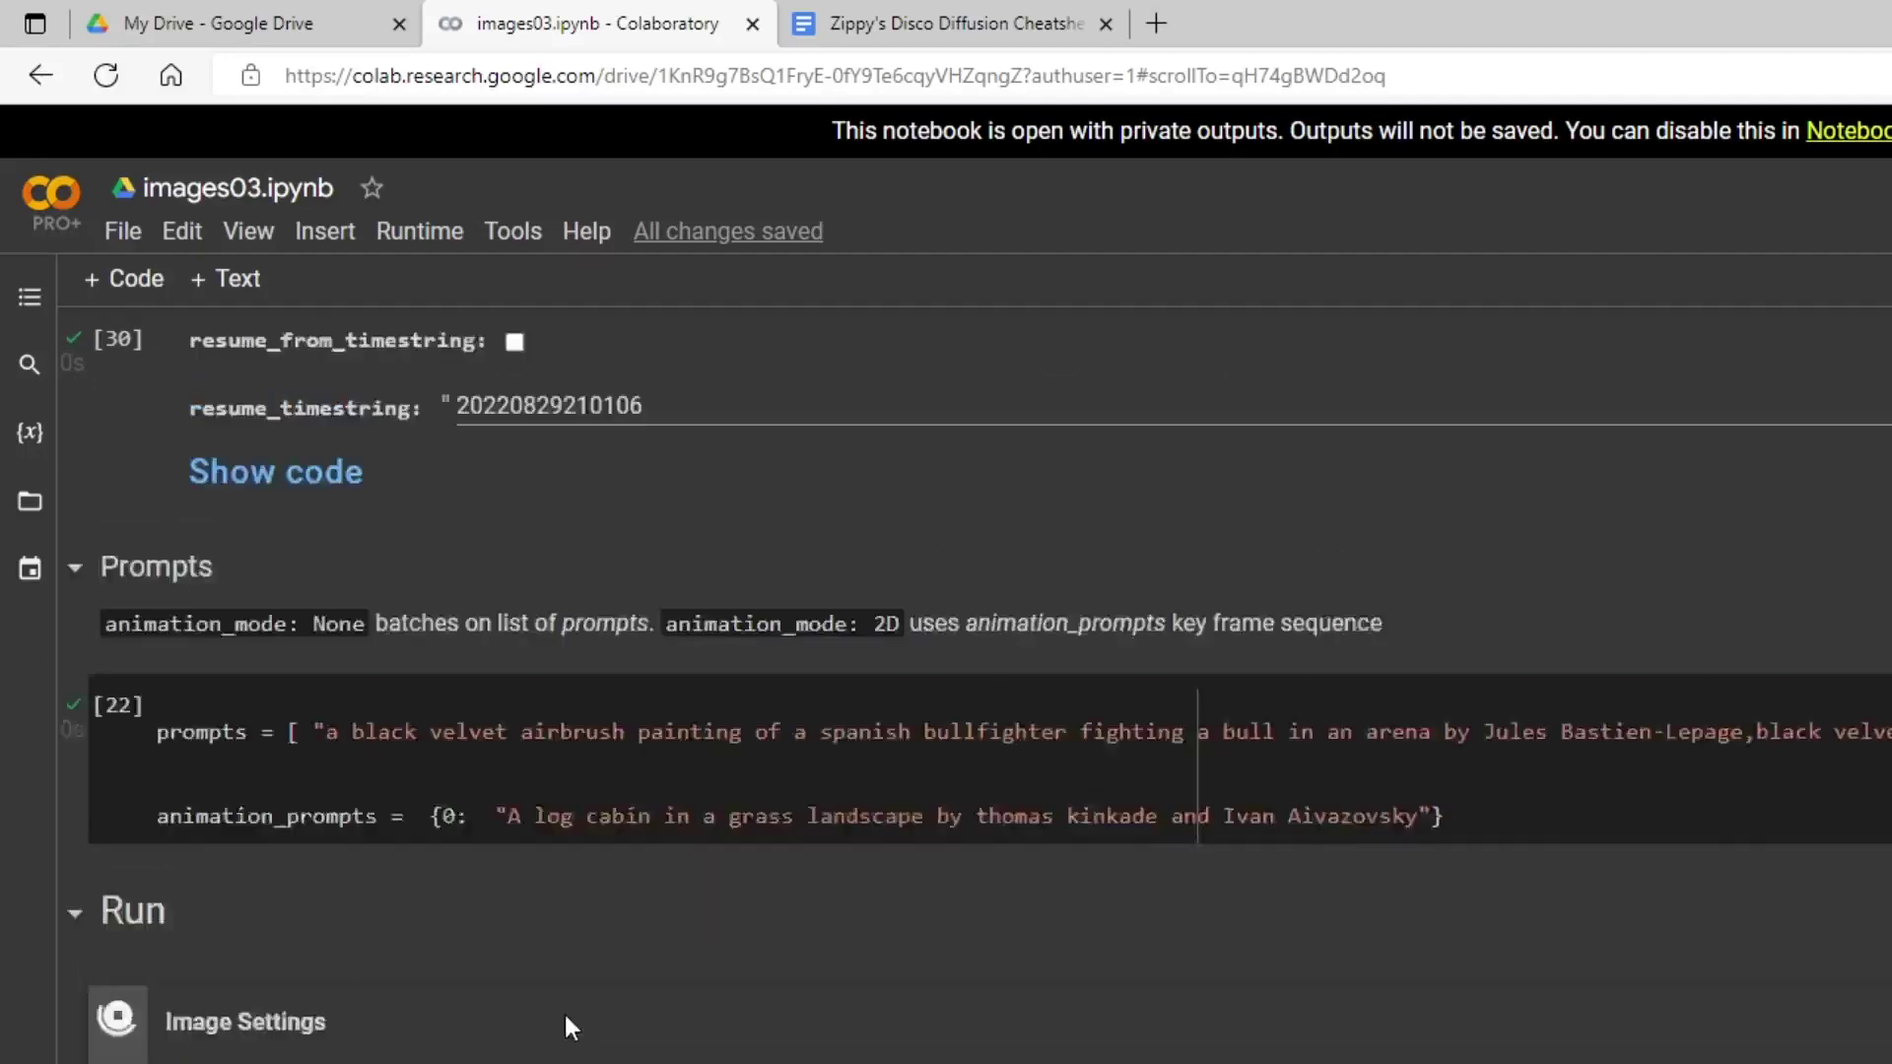
scroll(566, 1020, up, 15)
scroll(567, 1020, down, 5)
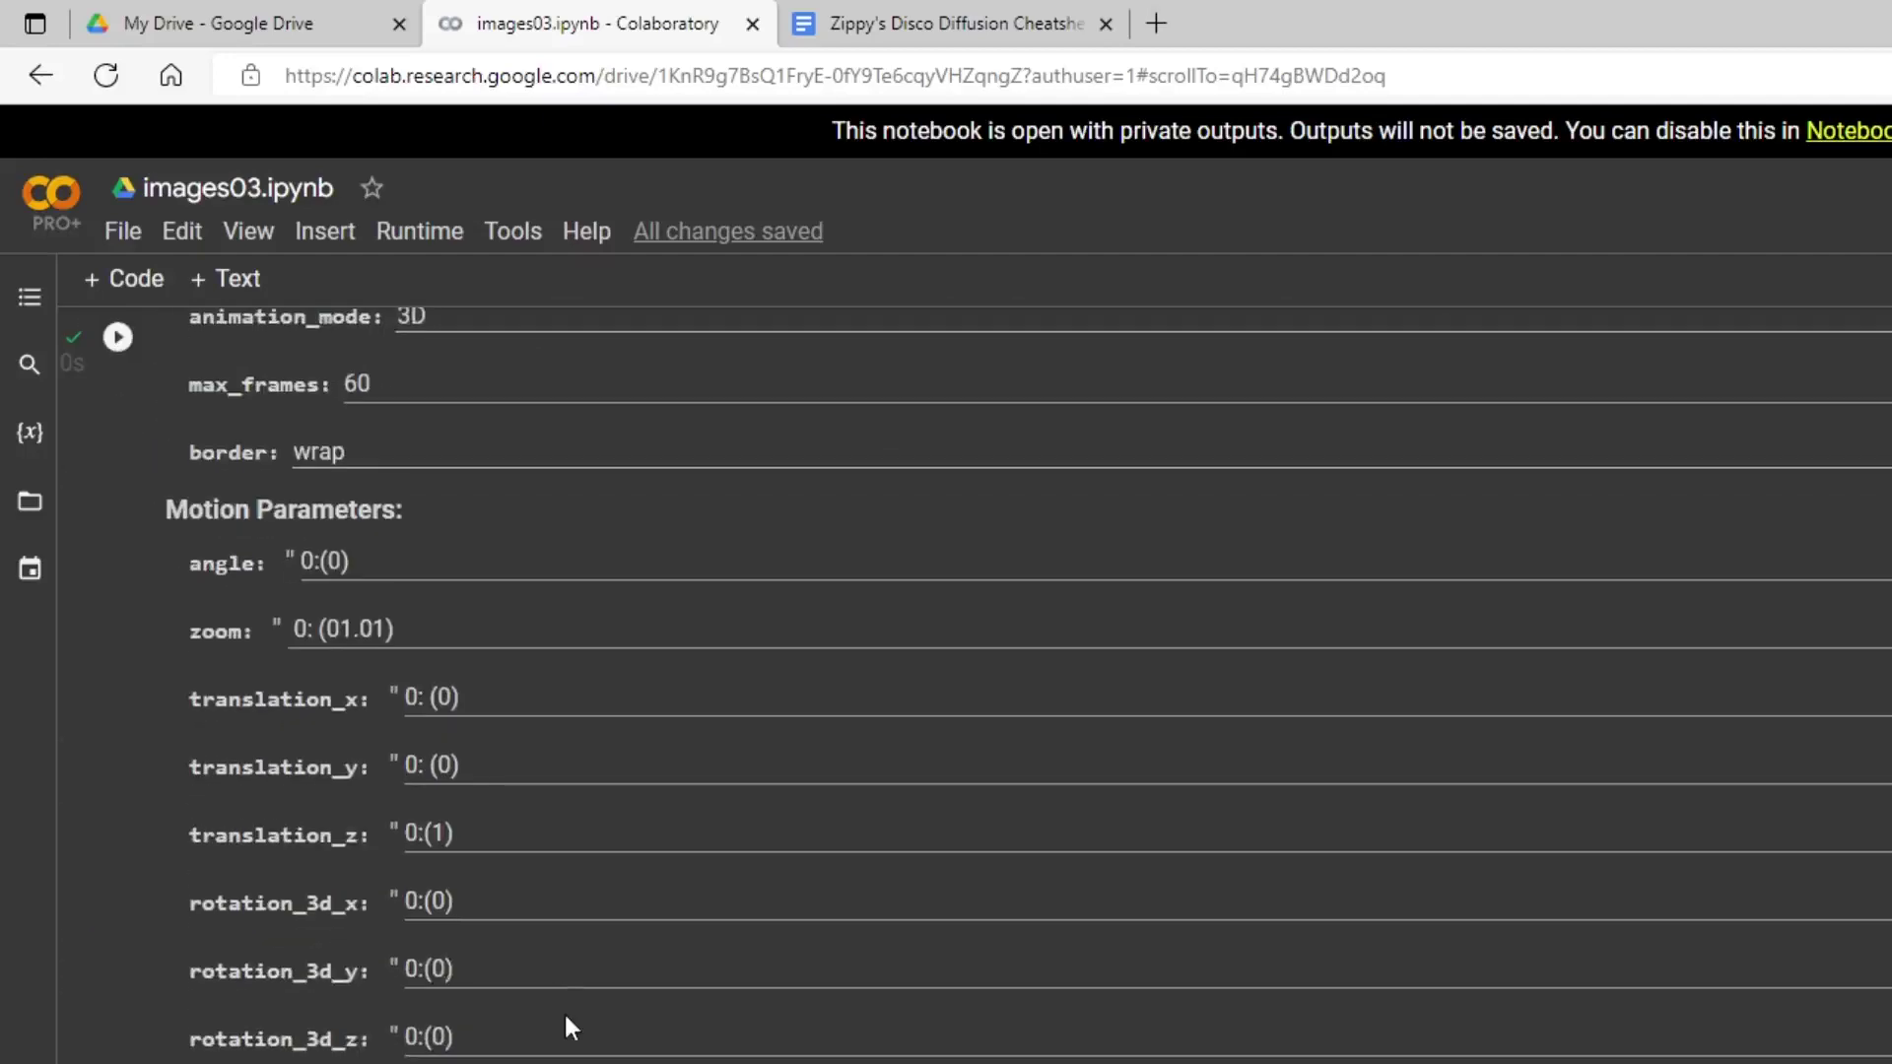
scroll(567, 1025, down, 2)
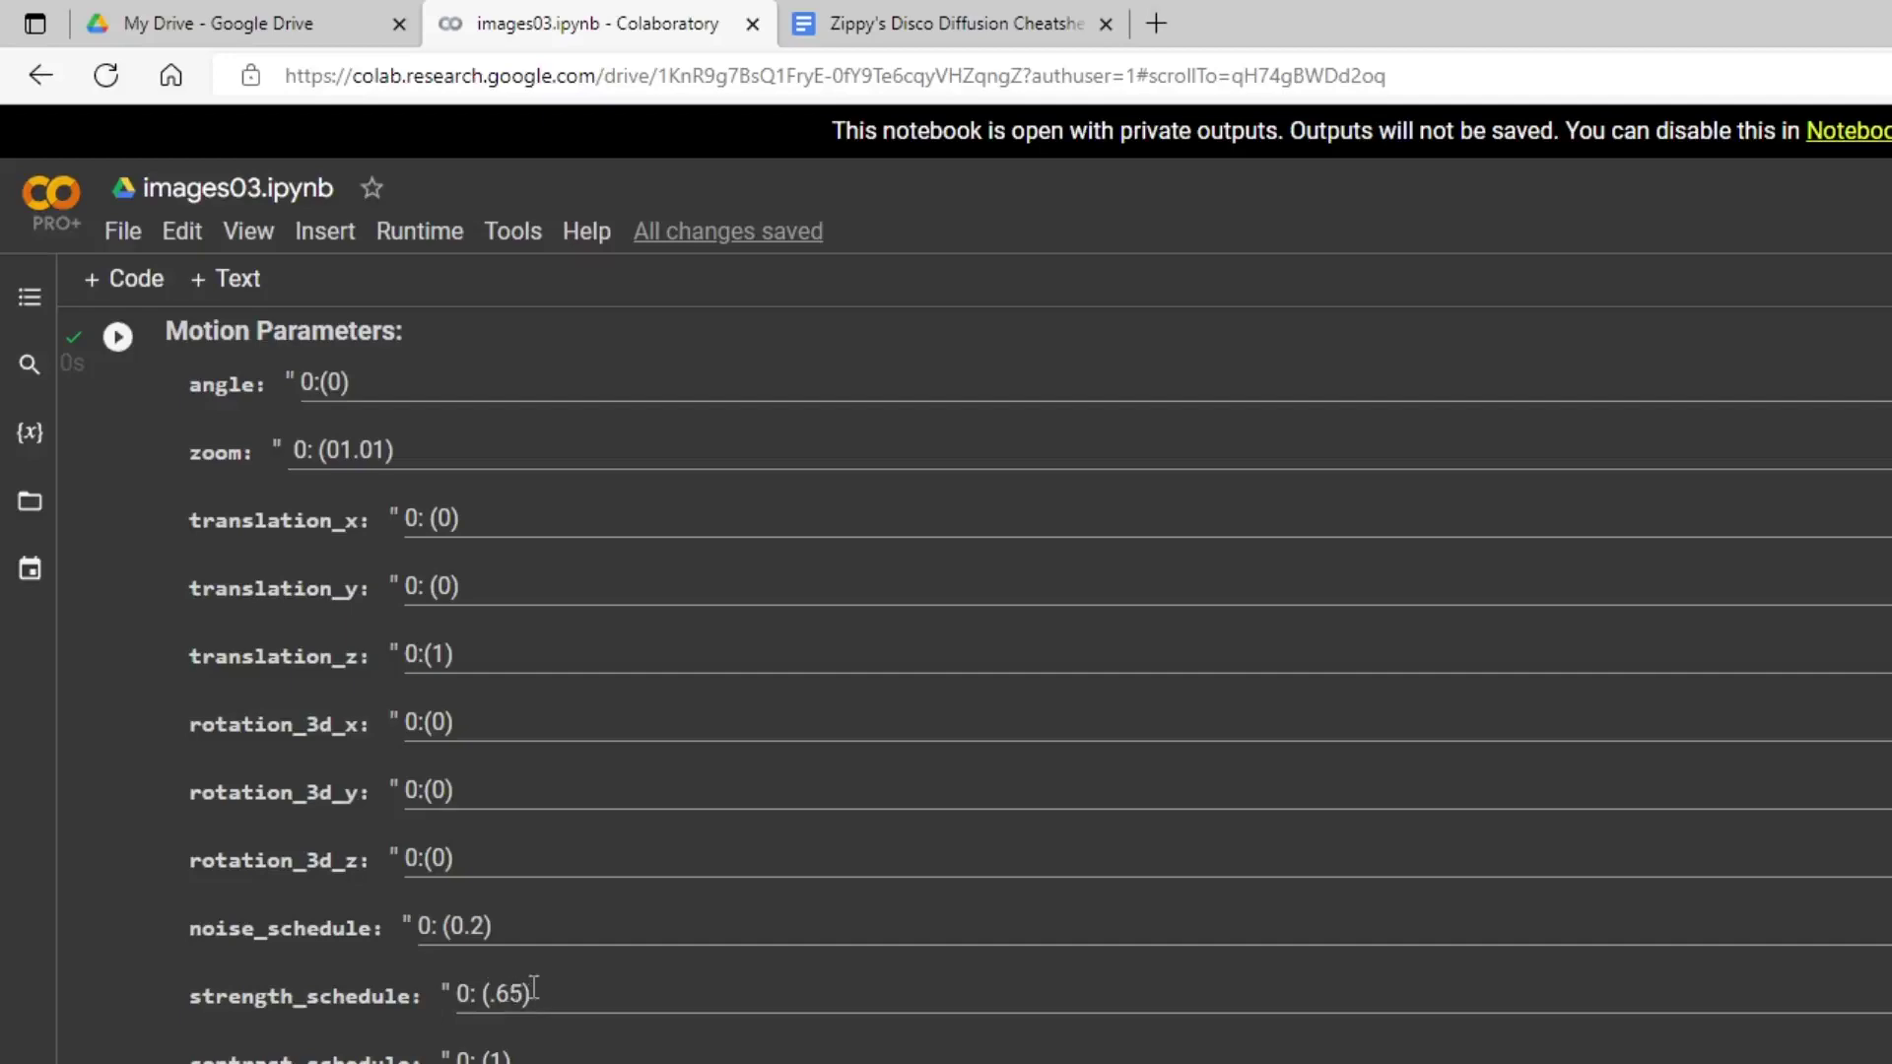
scroll(549, 977, down, 11)
scroll(710, 951, down, 20)
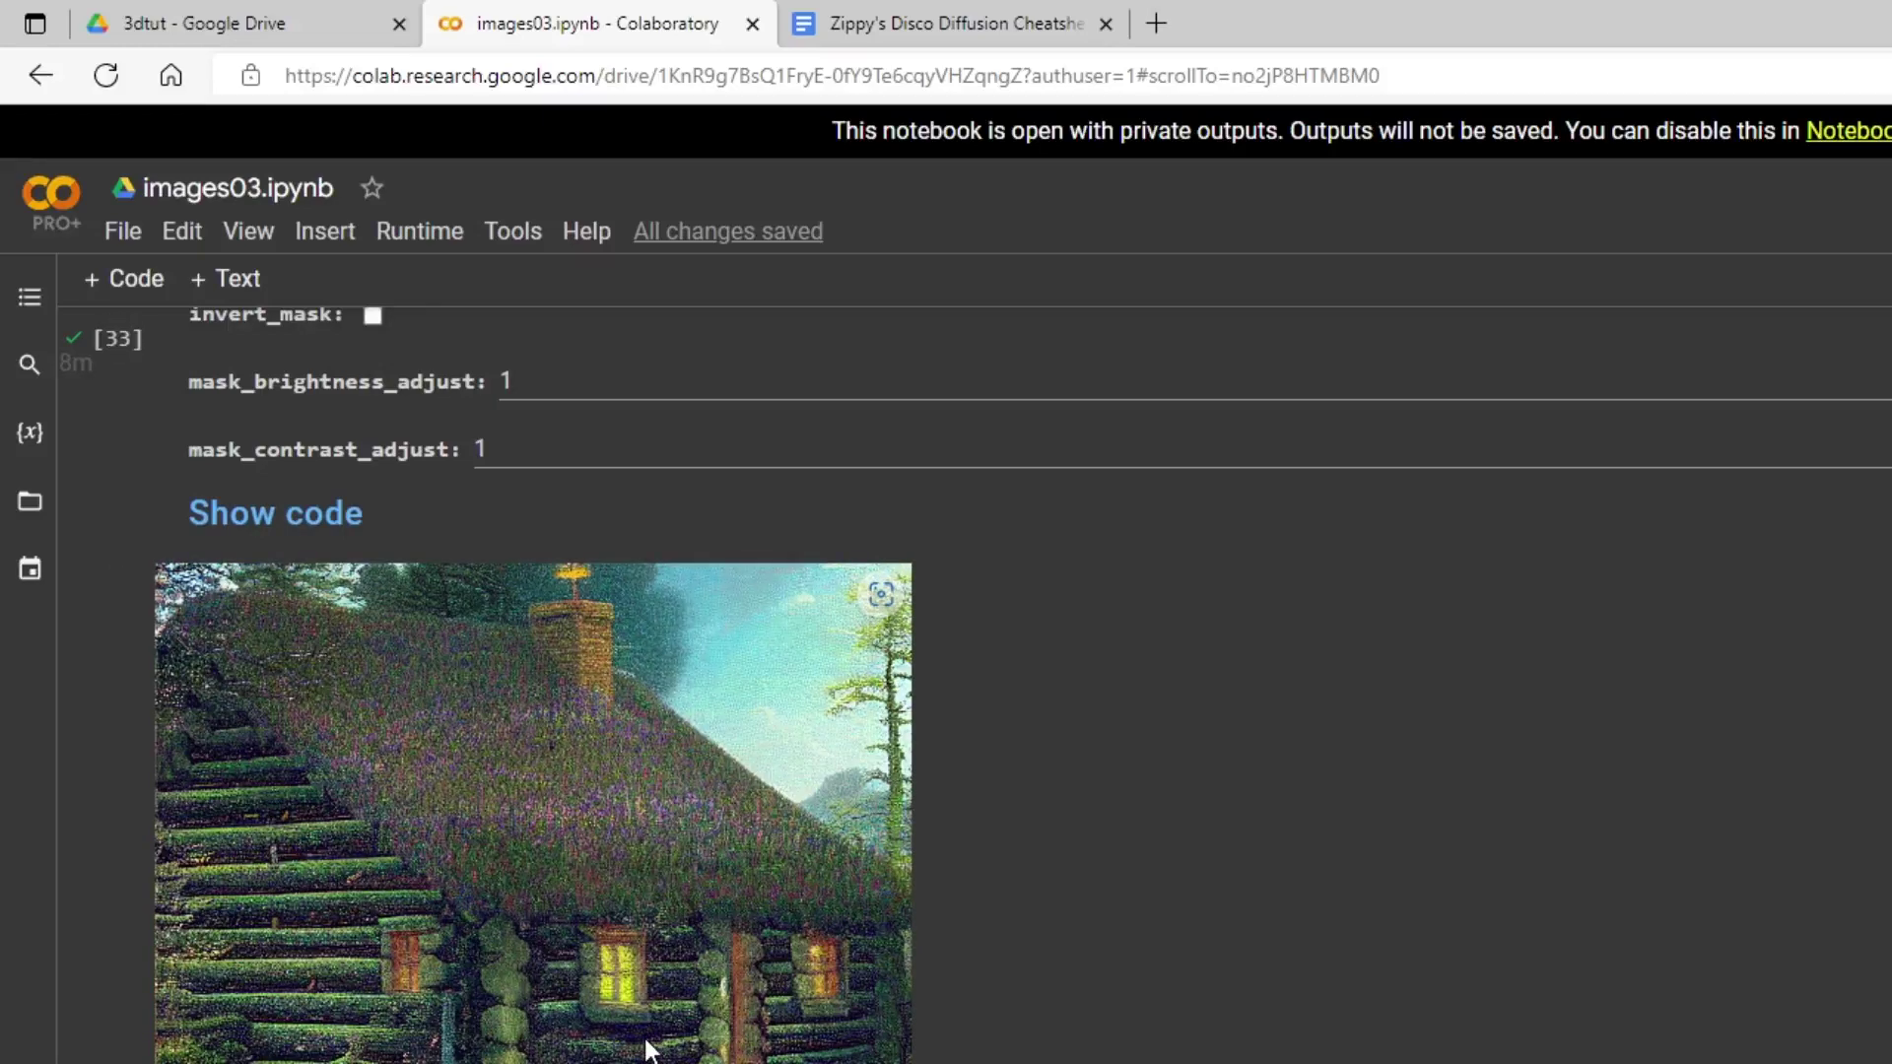
- Run the 'Create video from frames' cell to build the new log-cabin video
scroll(464, 865, up, 3)
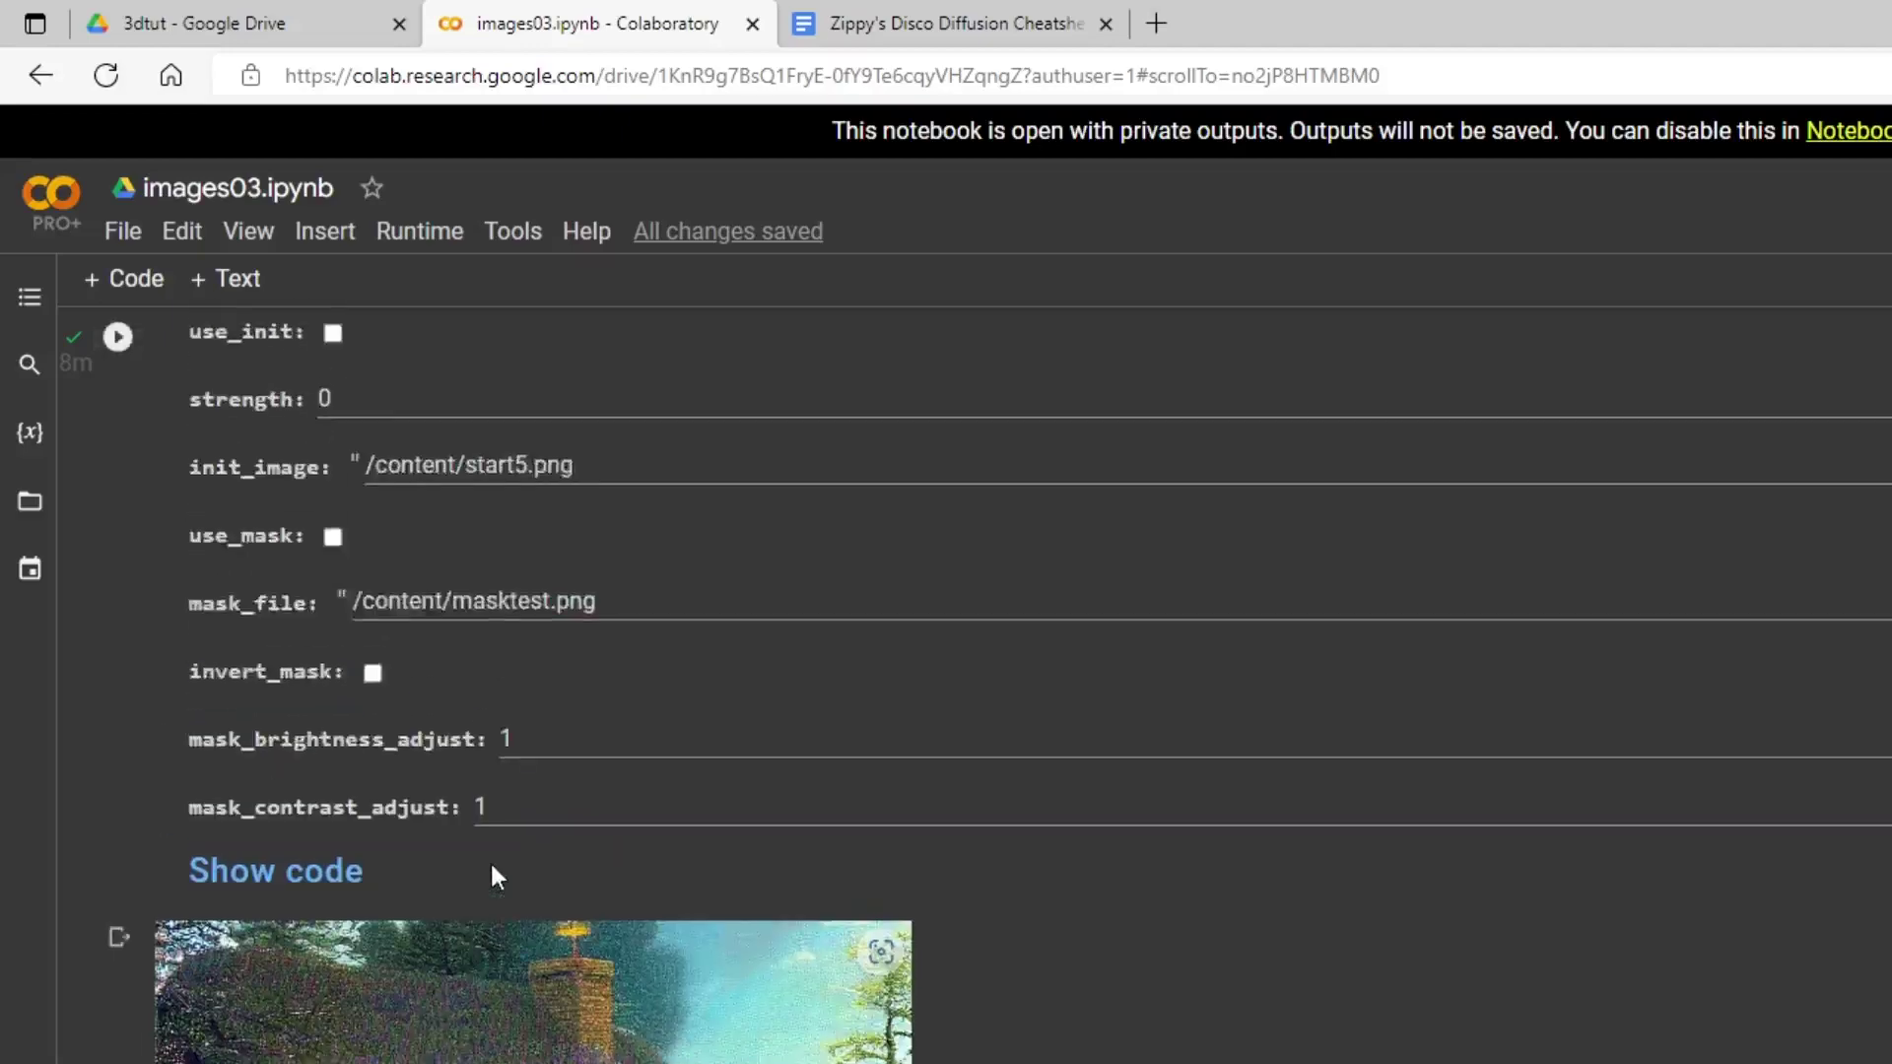
scroll(494, 874, down, 3)
scroll(510, 858, up, 6)
scroll(749, 867, up, 5)
scroll(693, 880, down, 13)
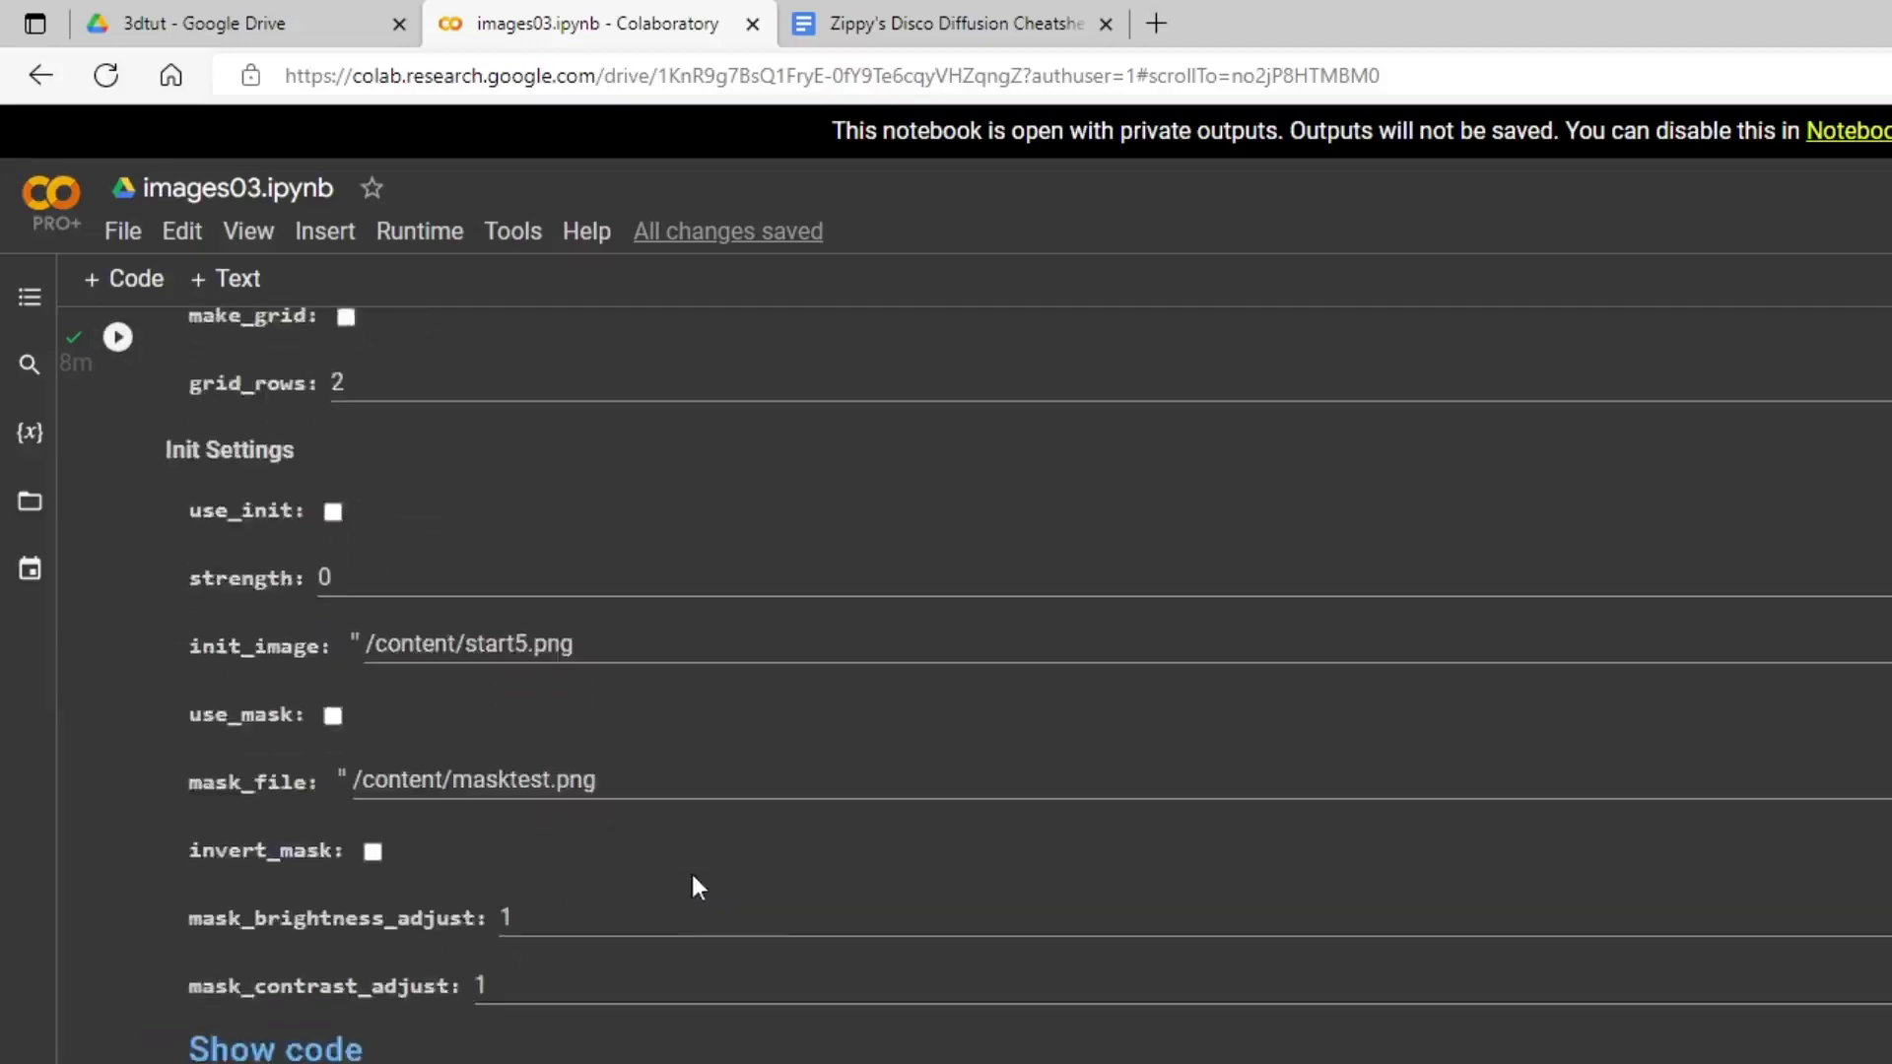
scroll(692, 883, up, 5)
scroll(693, 883, down, 5)
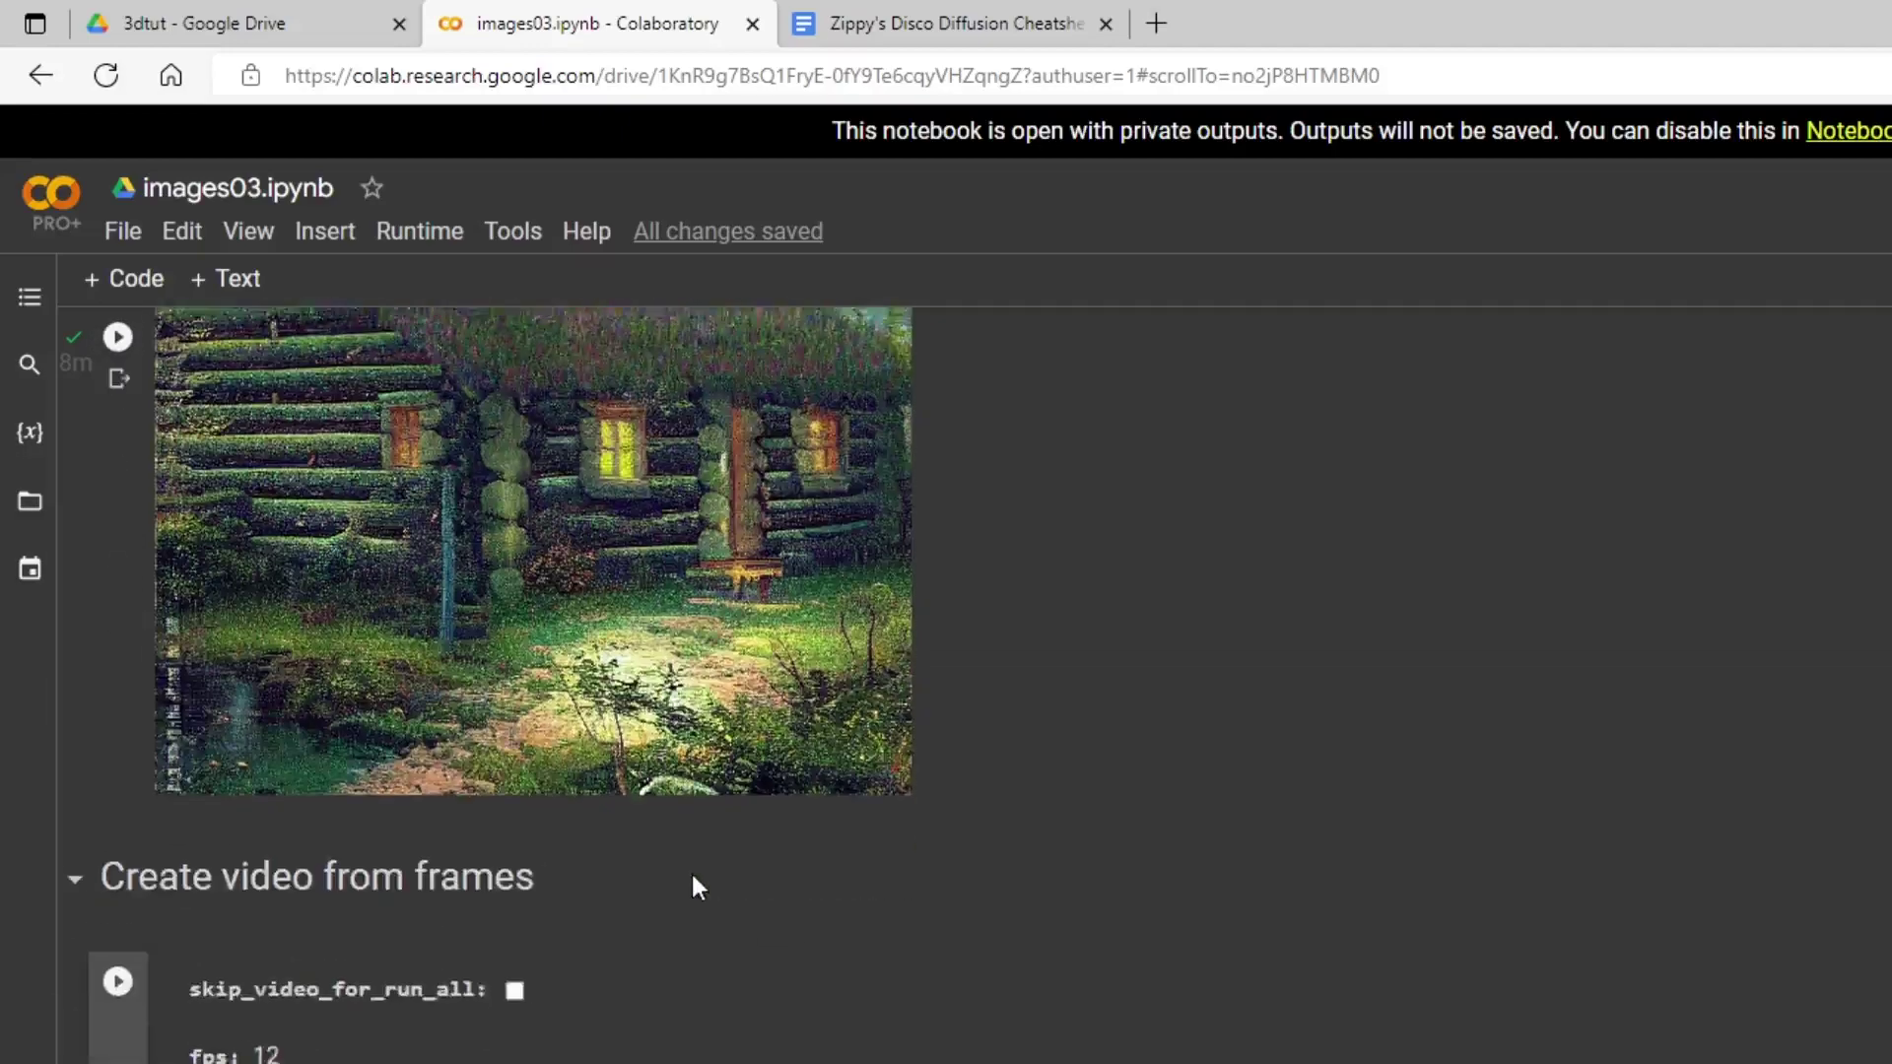
scroll(692, 883, down, 2)
scroll(709, 887, up, 7)
scroll(723, 895, down, 2)
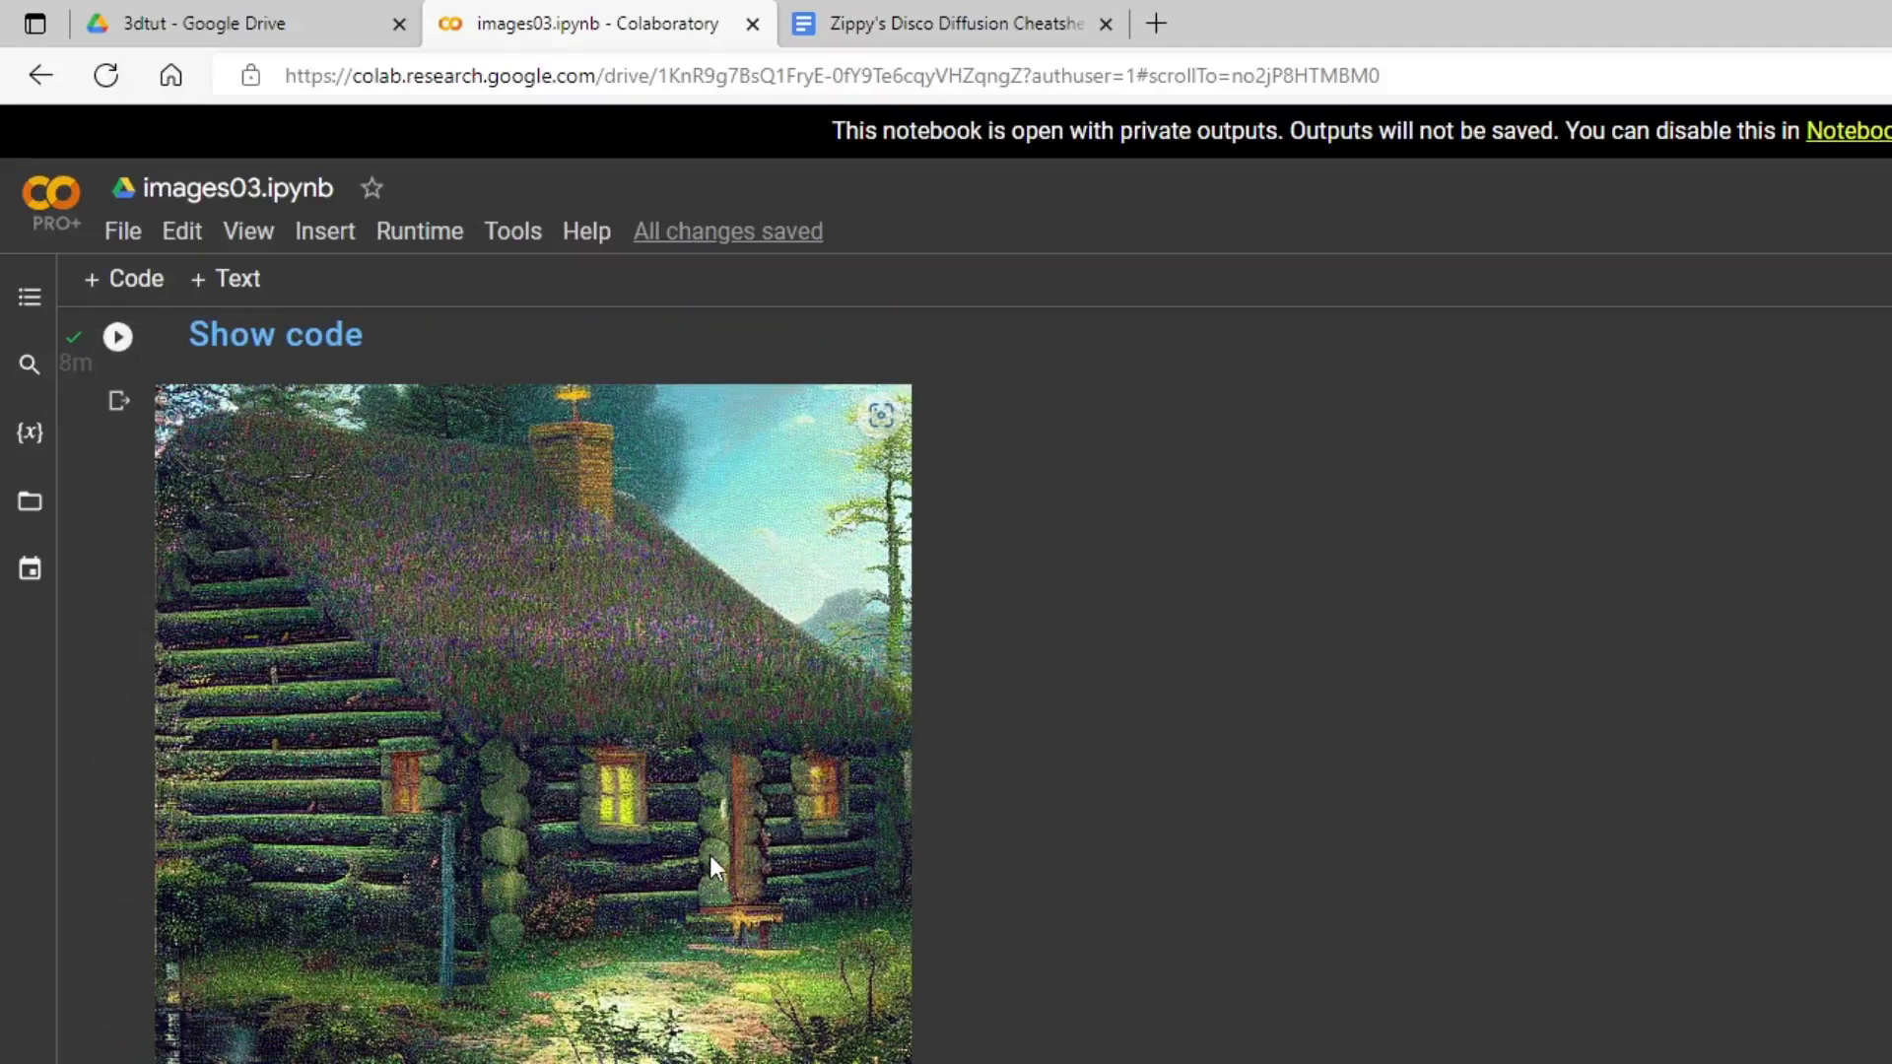
scroll(687, 853, down, 6)
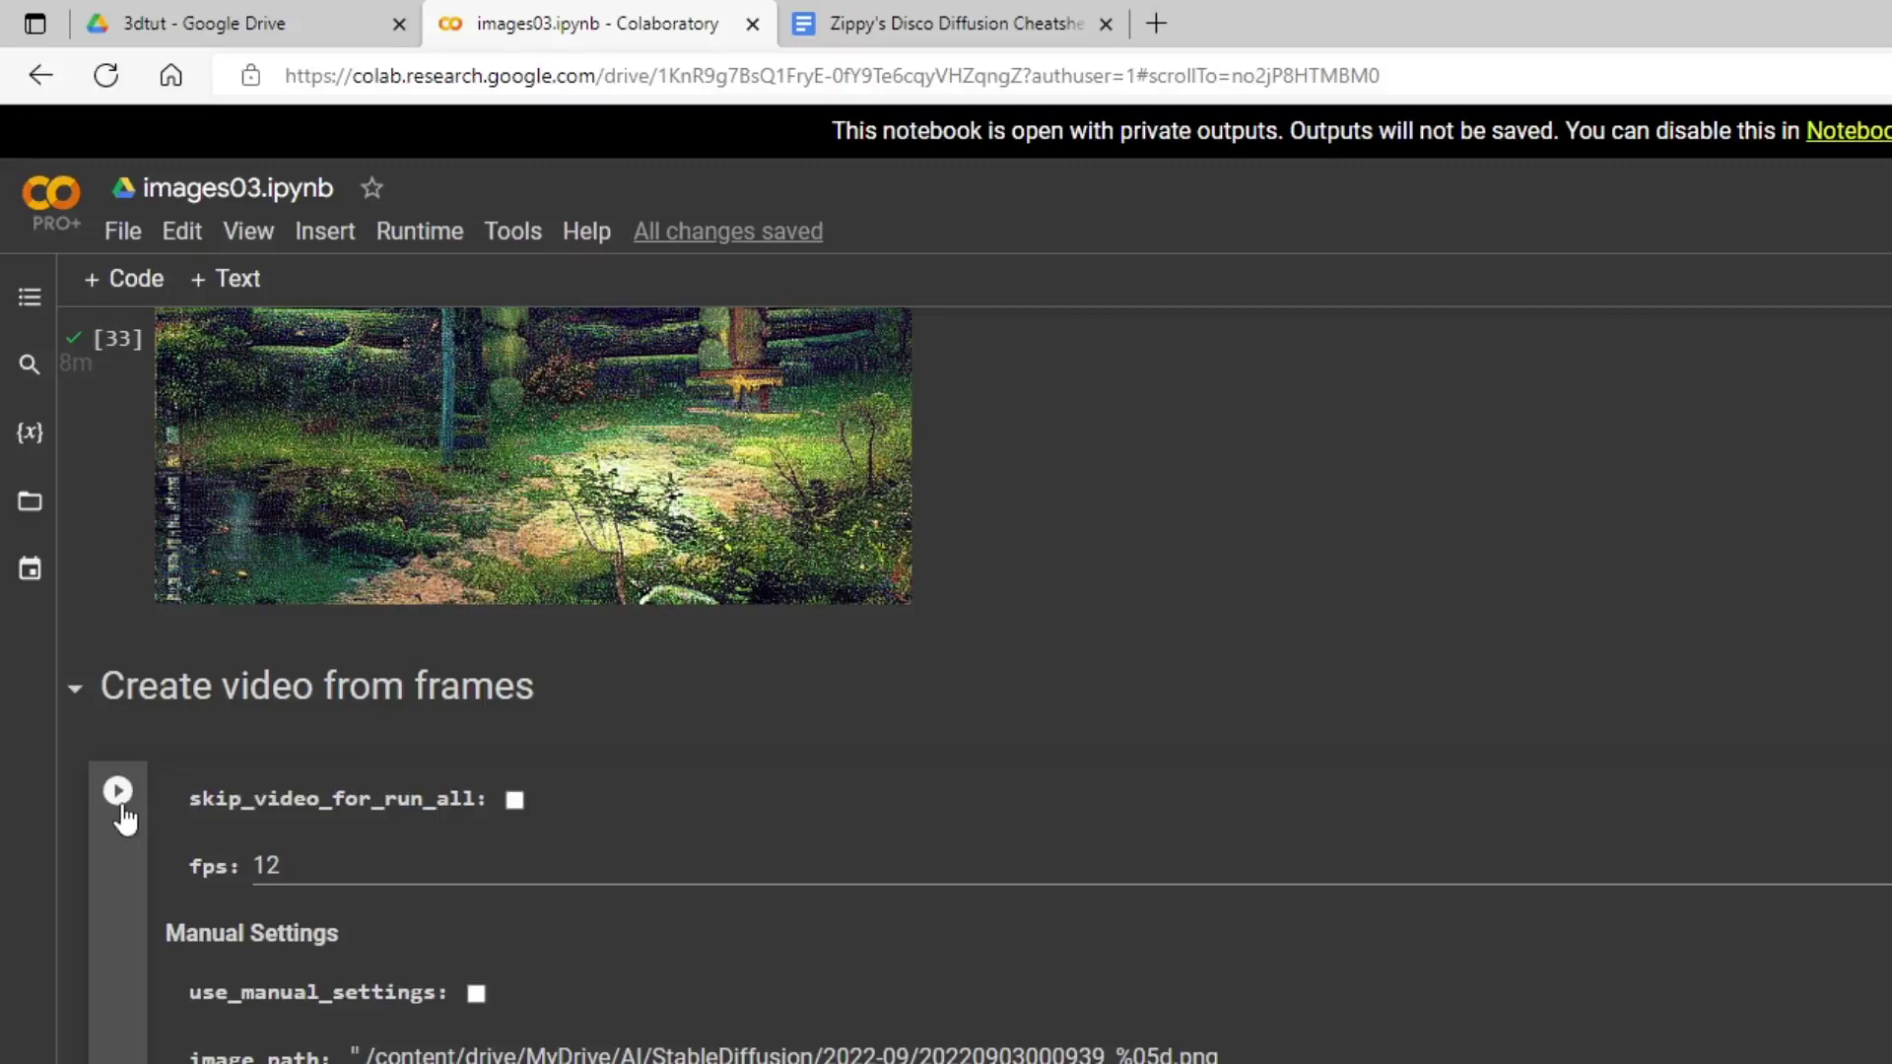
click(120, 790)
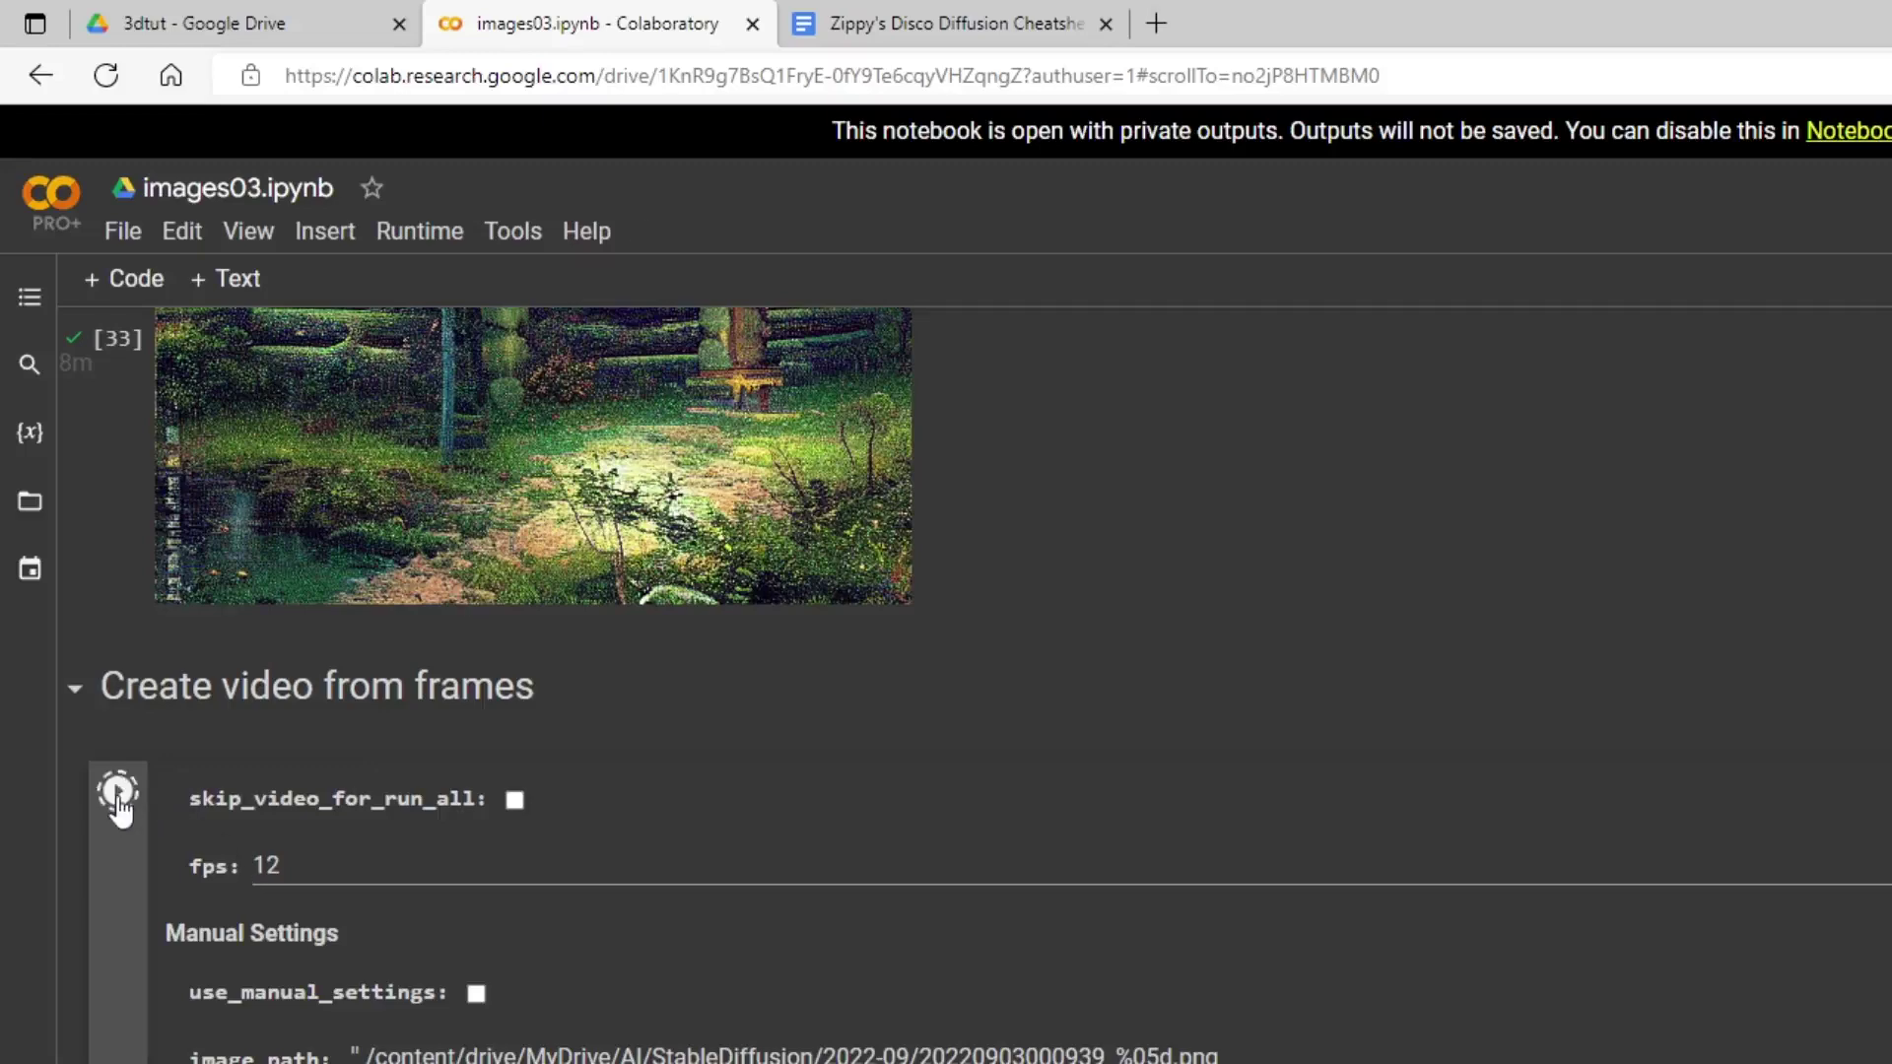
scroll(625, 822, up, 10)
scroll(706, 826, up, 20)
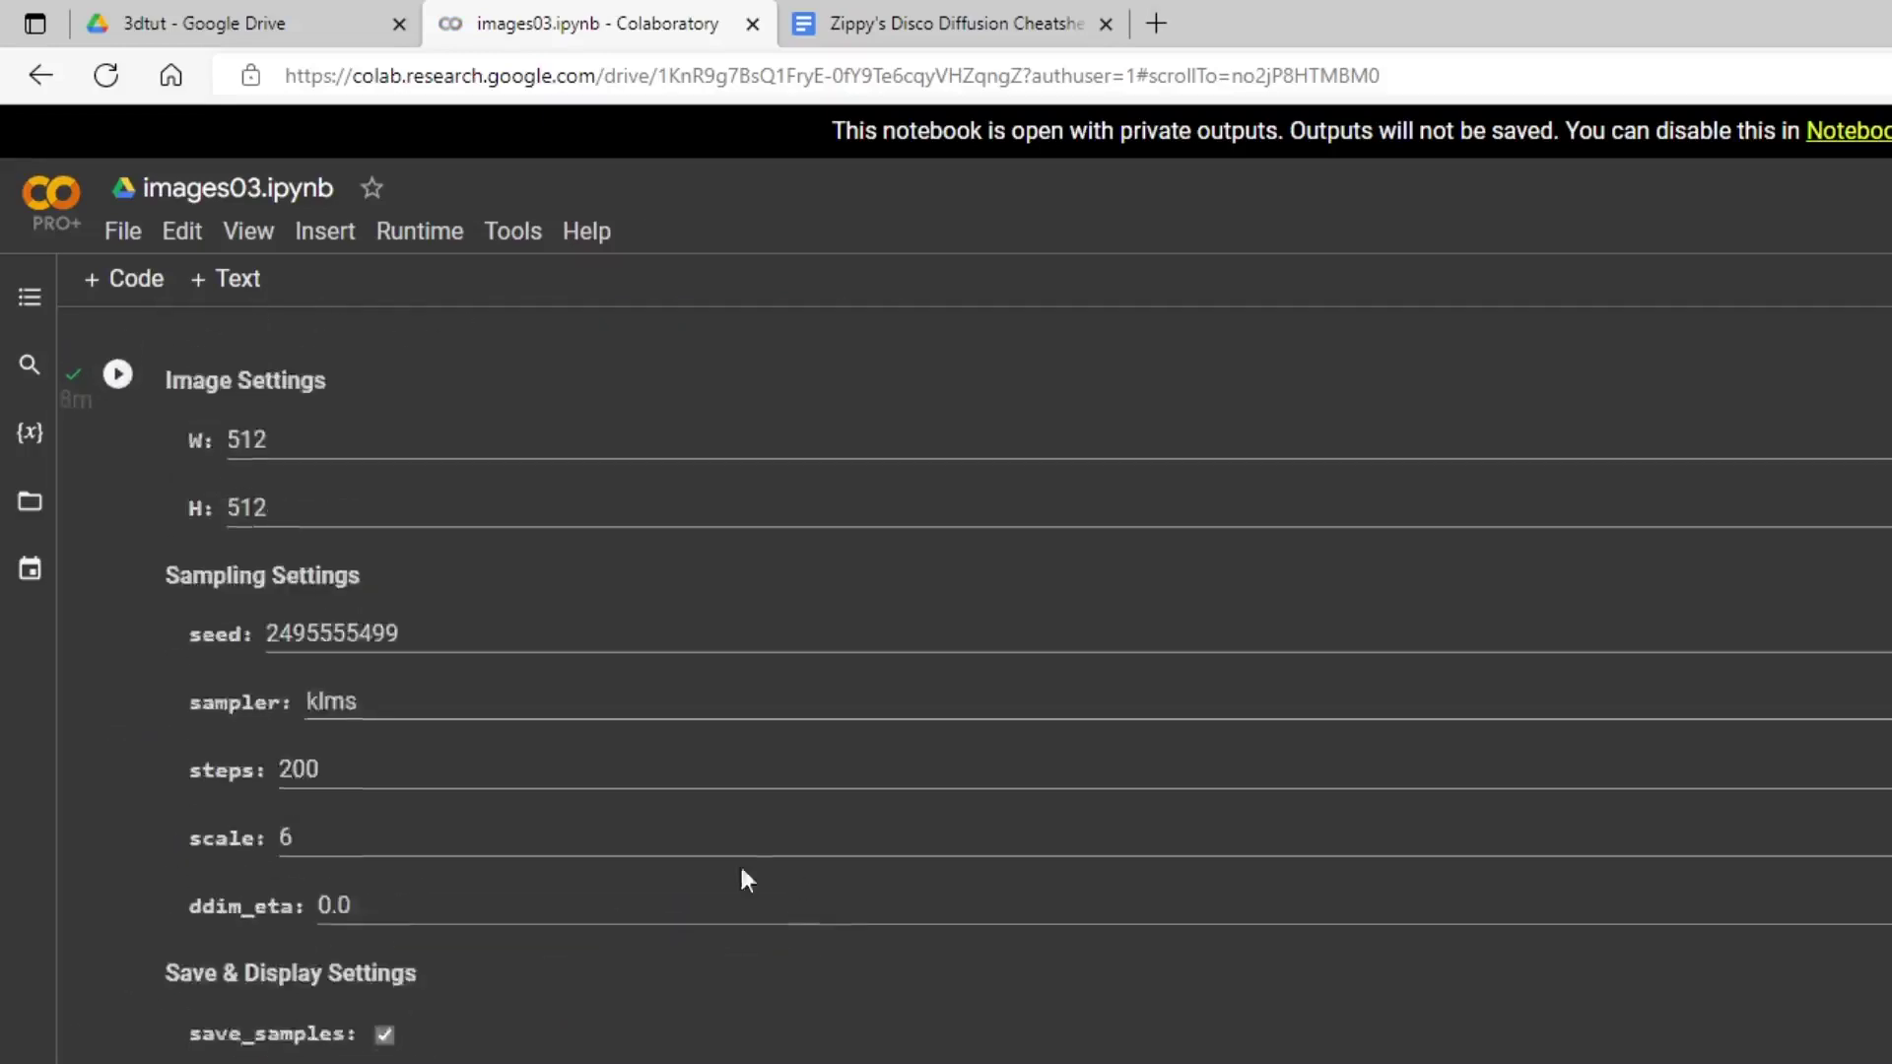
- Scroll to the Motion Parameters and put the caret in the translation_z schedule
scroll(547, 838, up, 2)
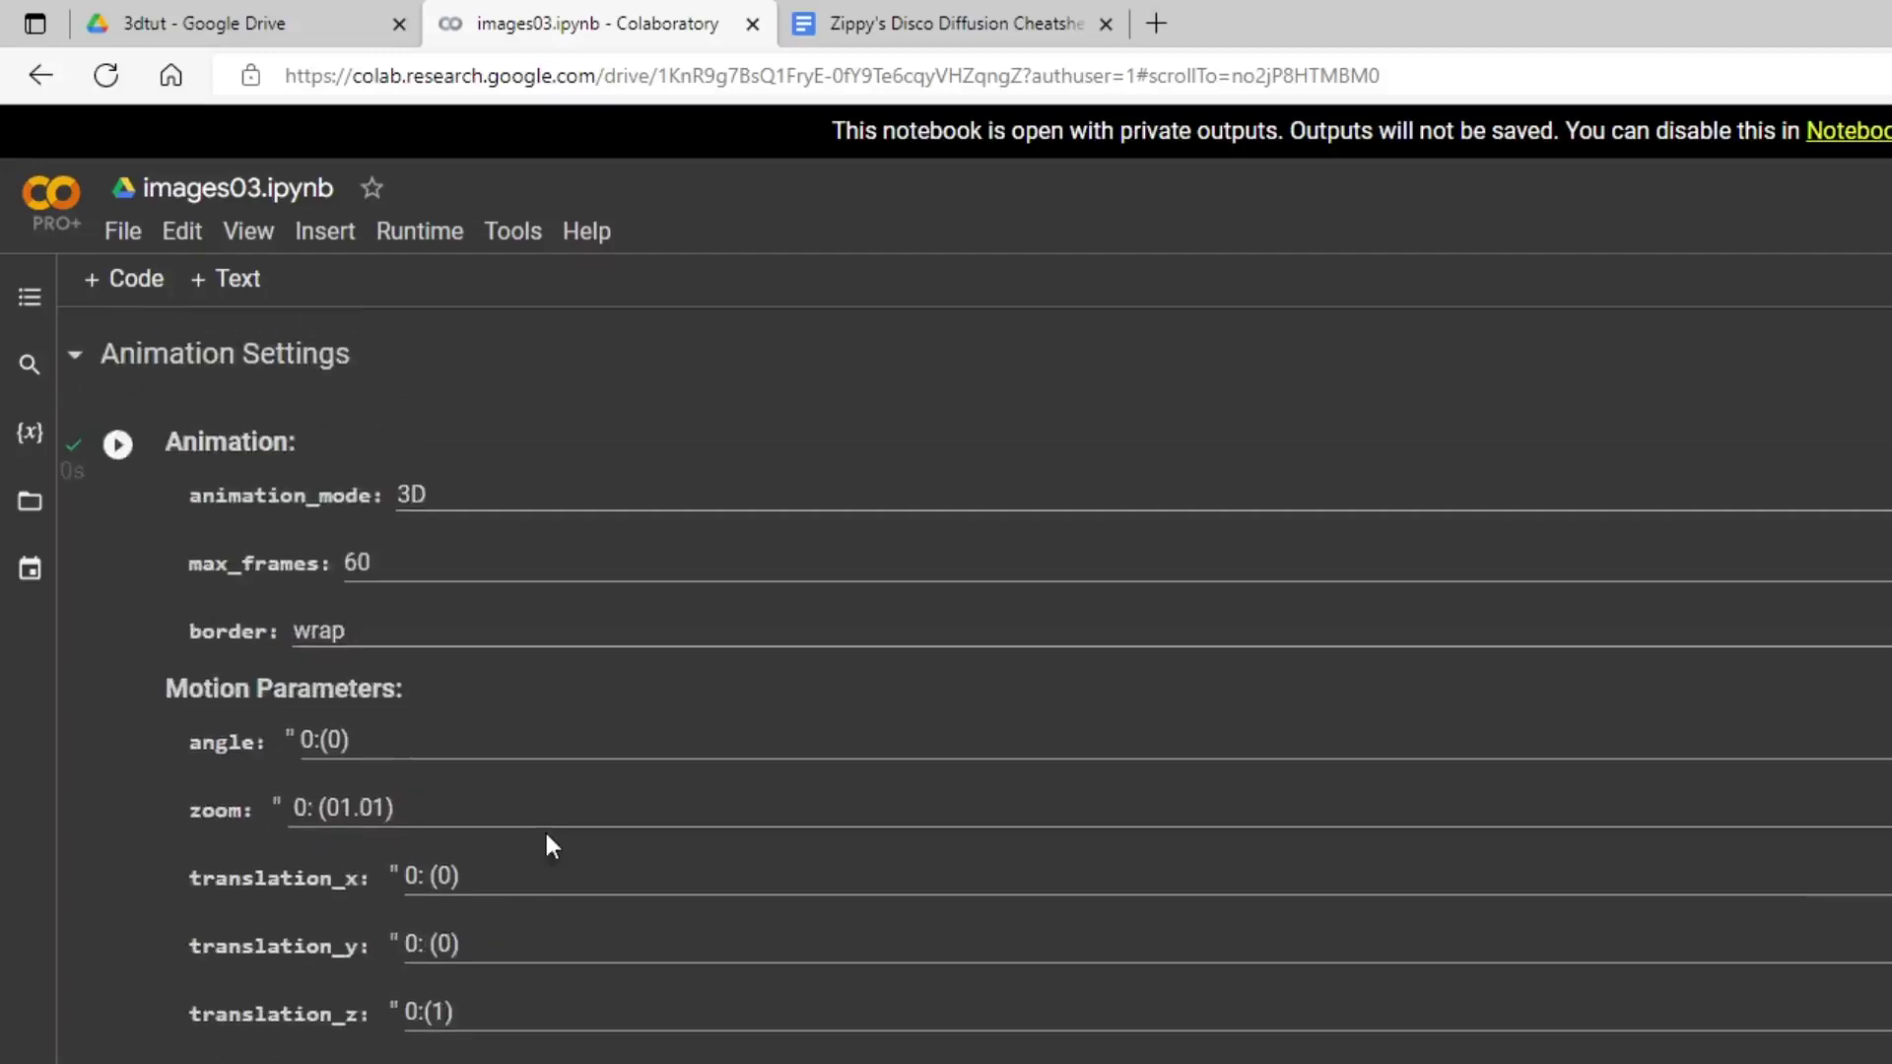
scroll(547, 838, down, 4)
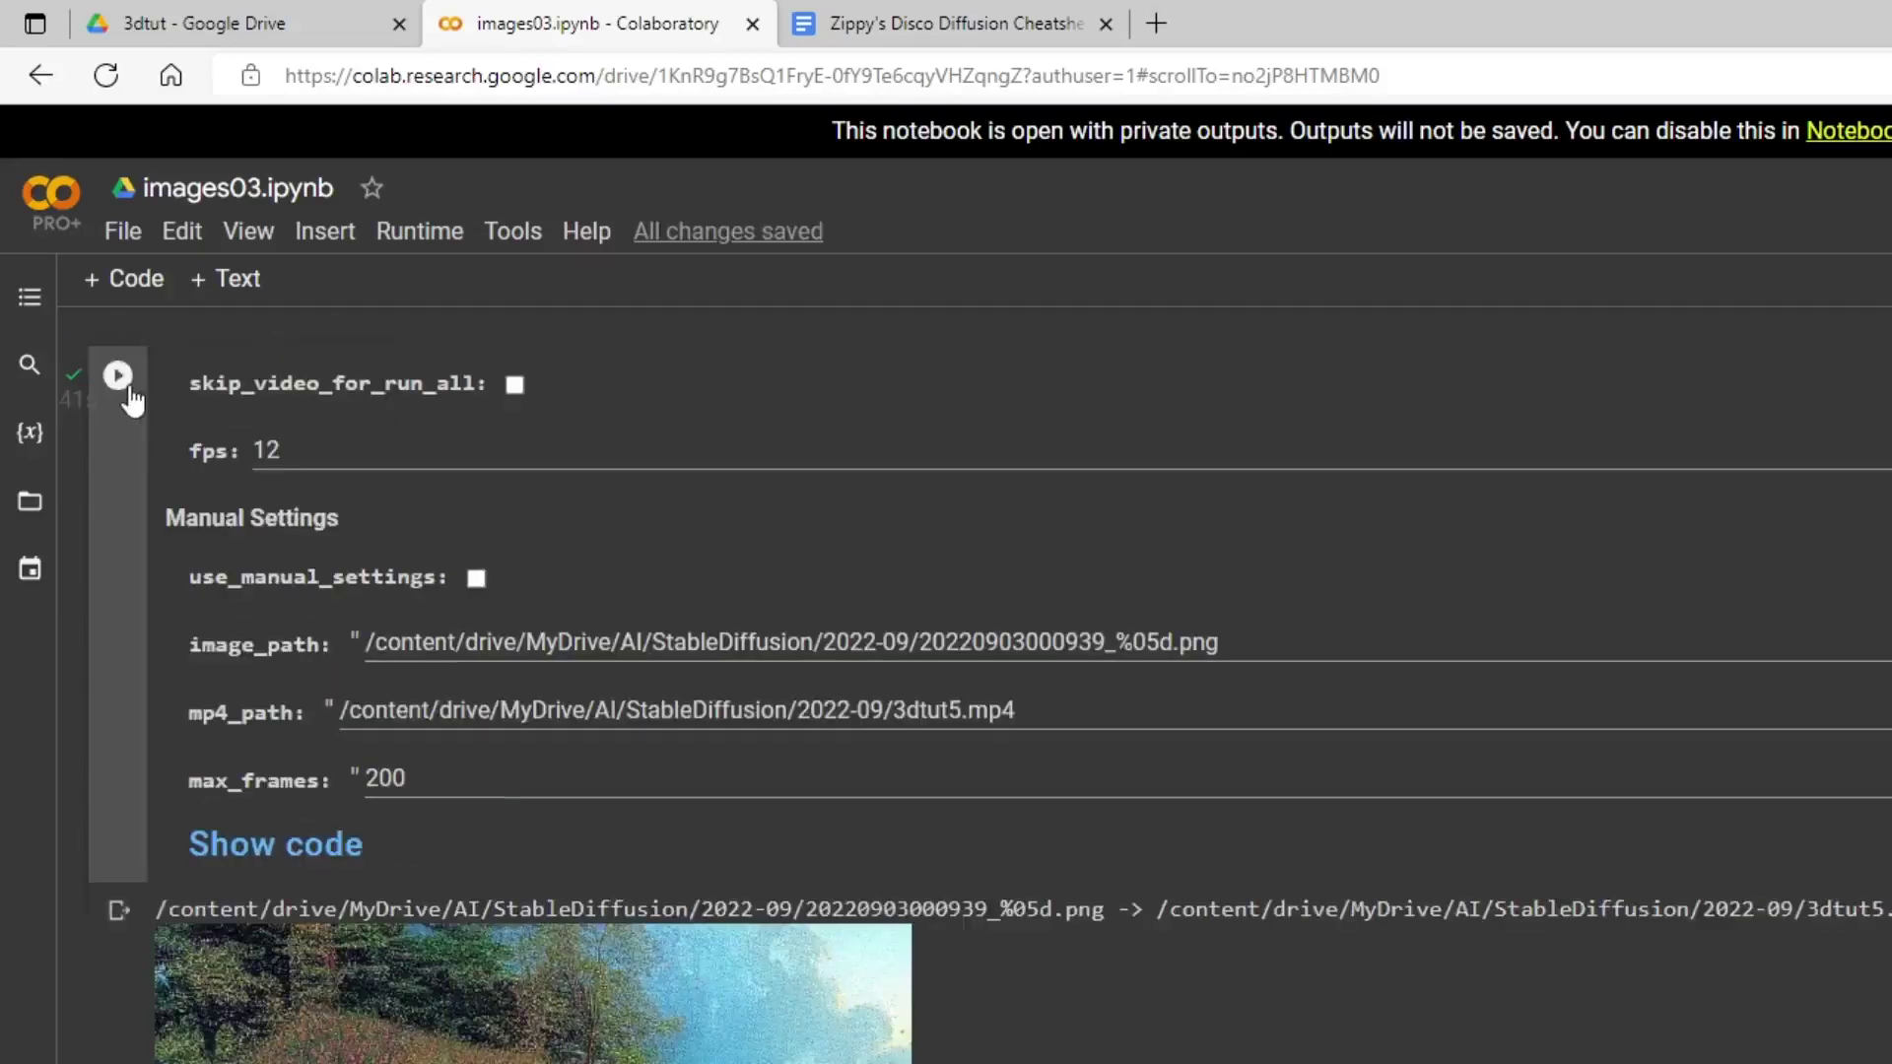
scroll(640, 690, up, 15)
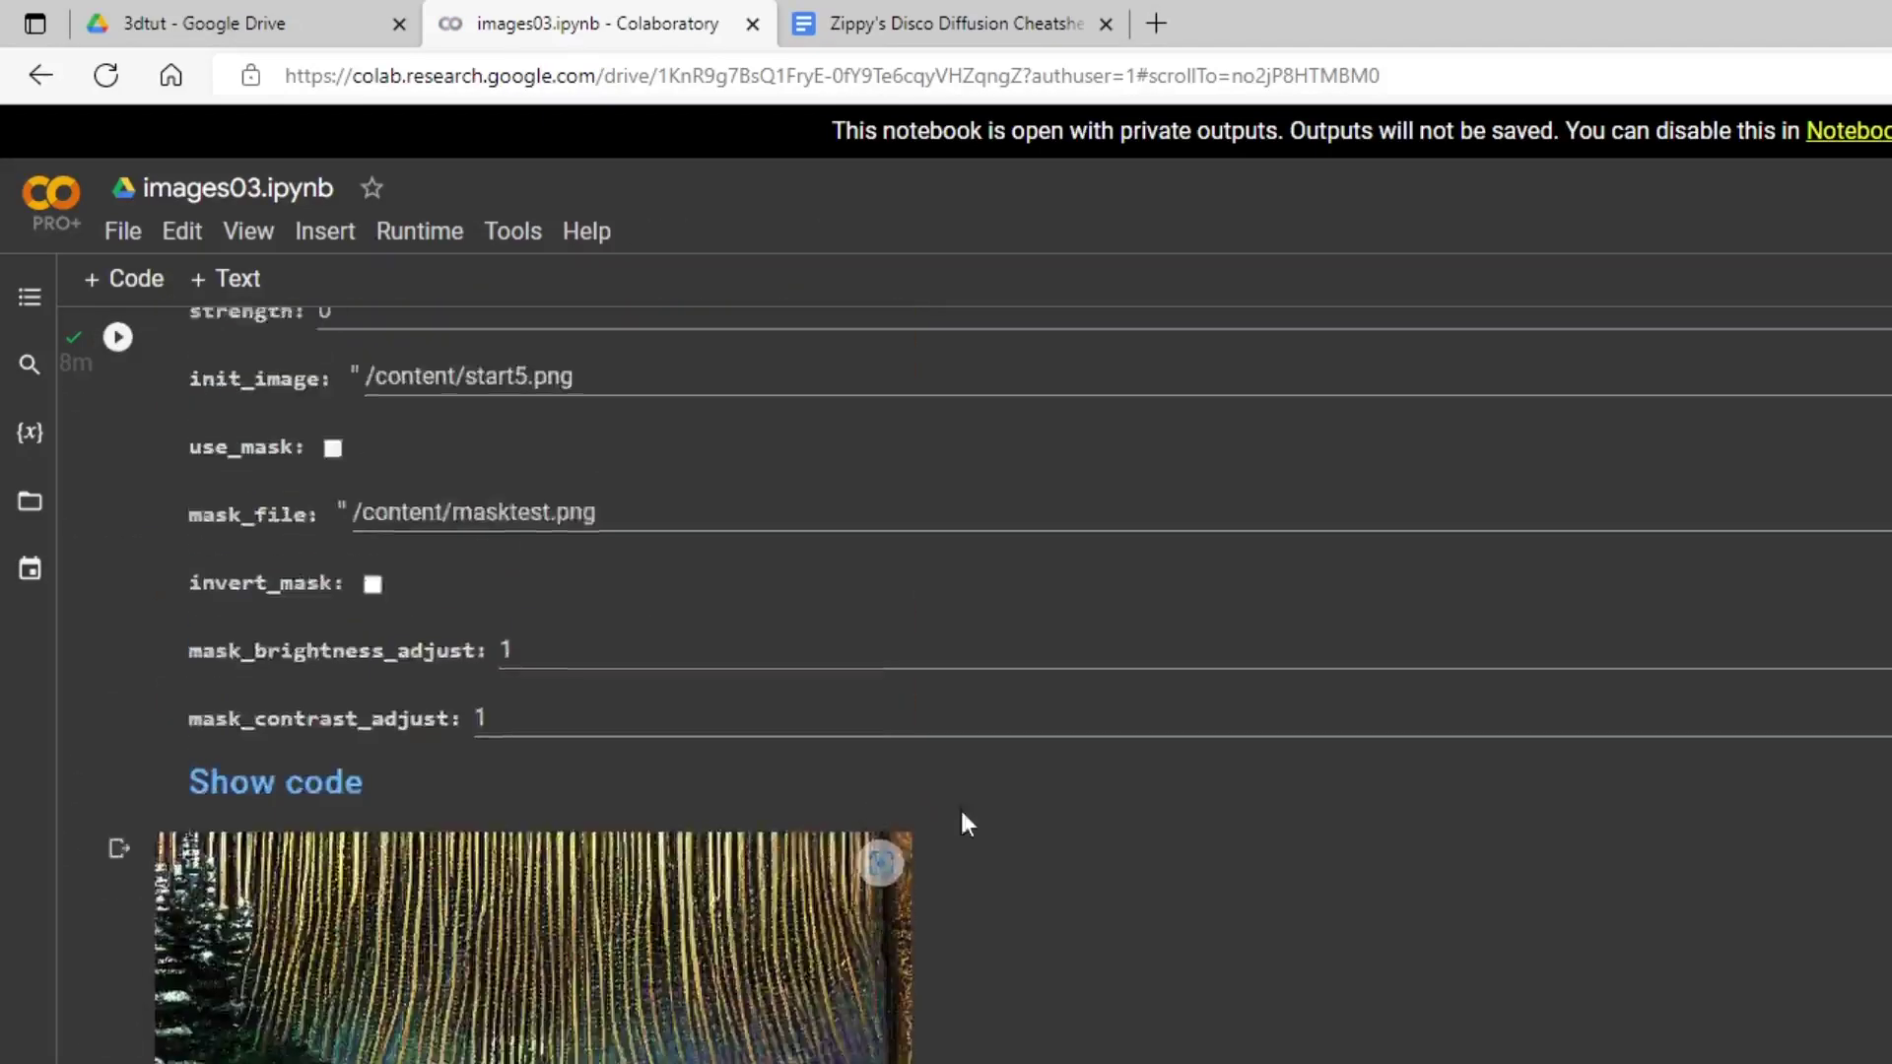
scroll(814, 770, up, 20)
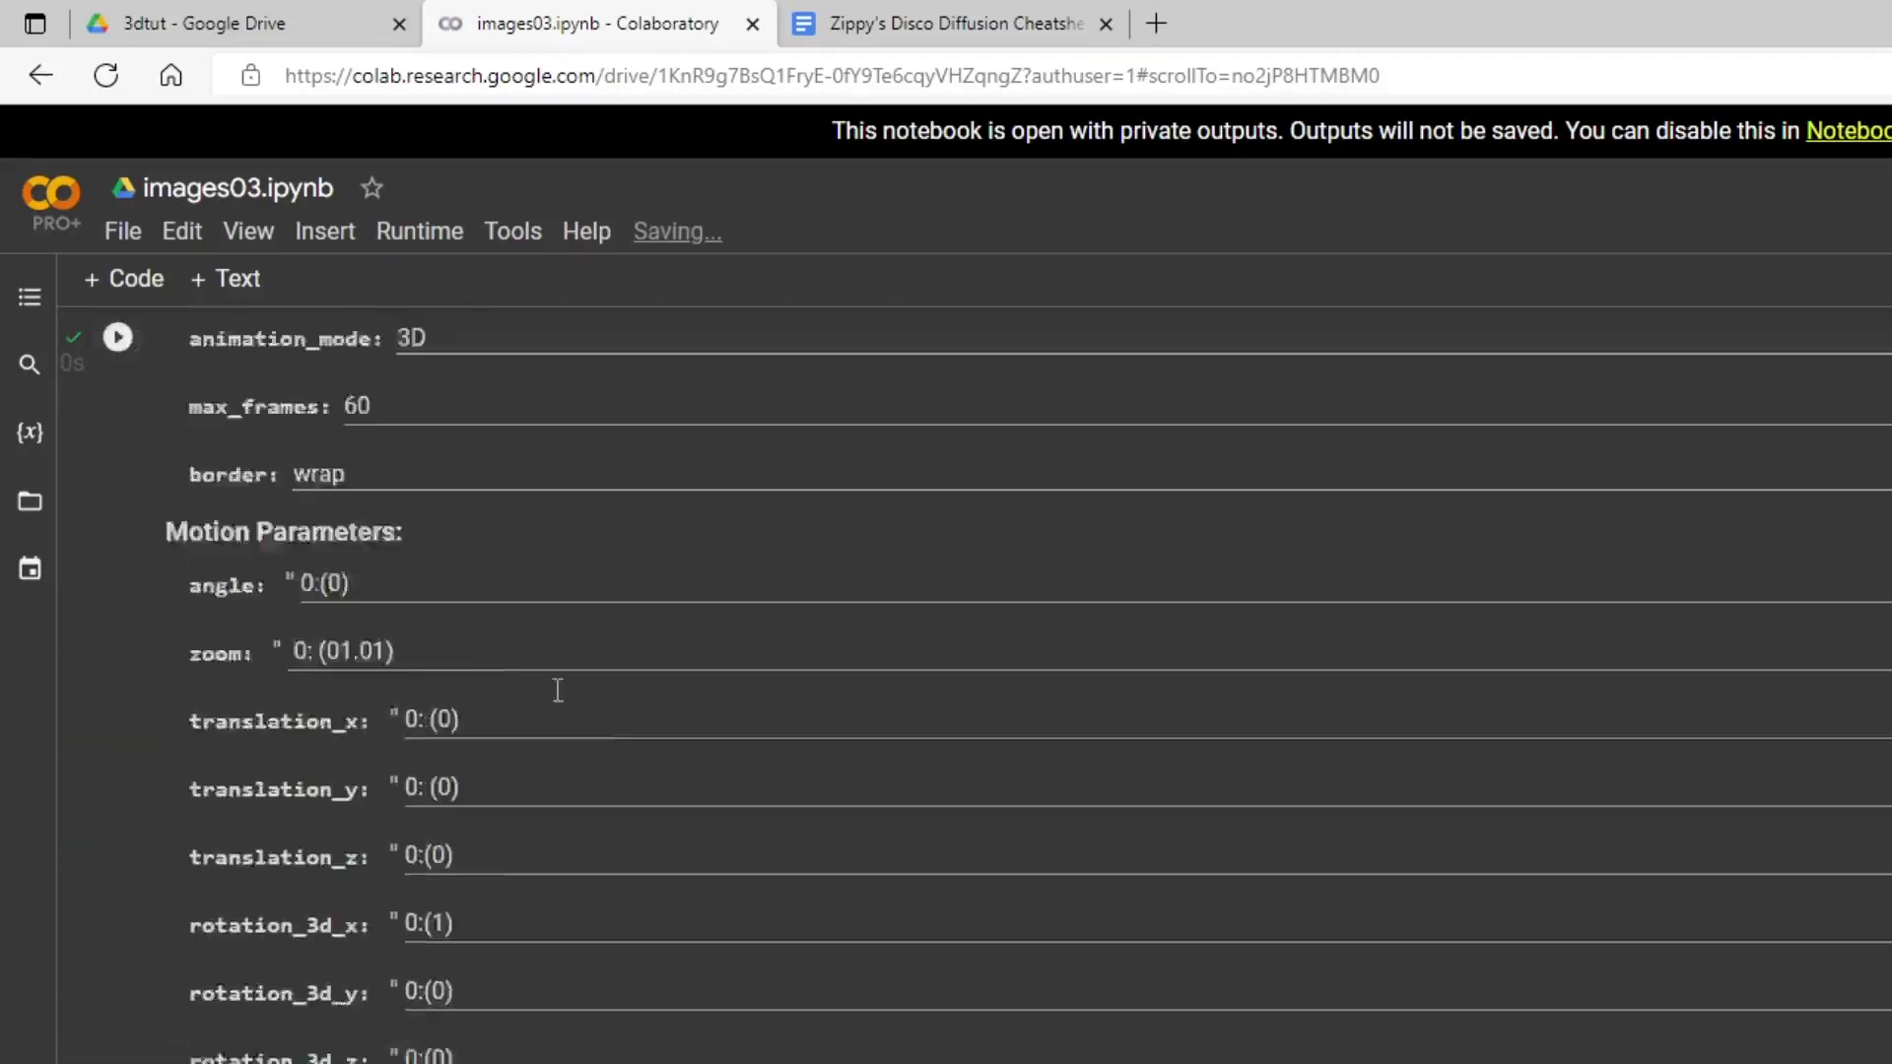
scroll(555, 691, down, 9)
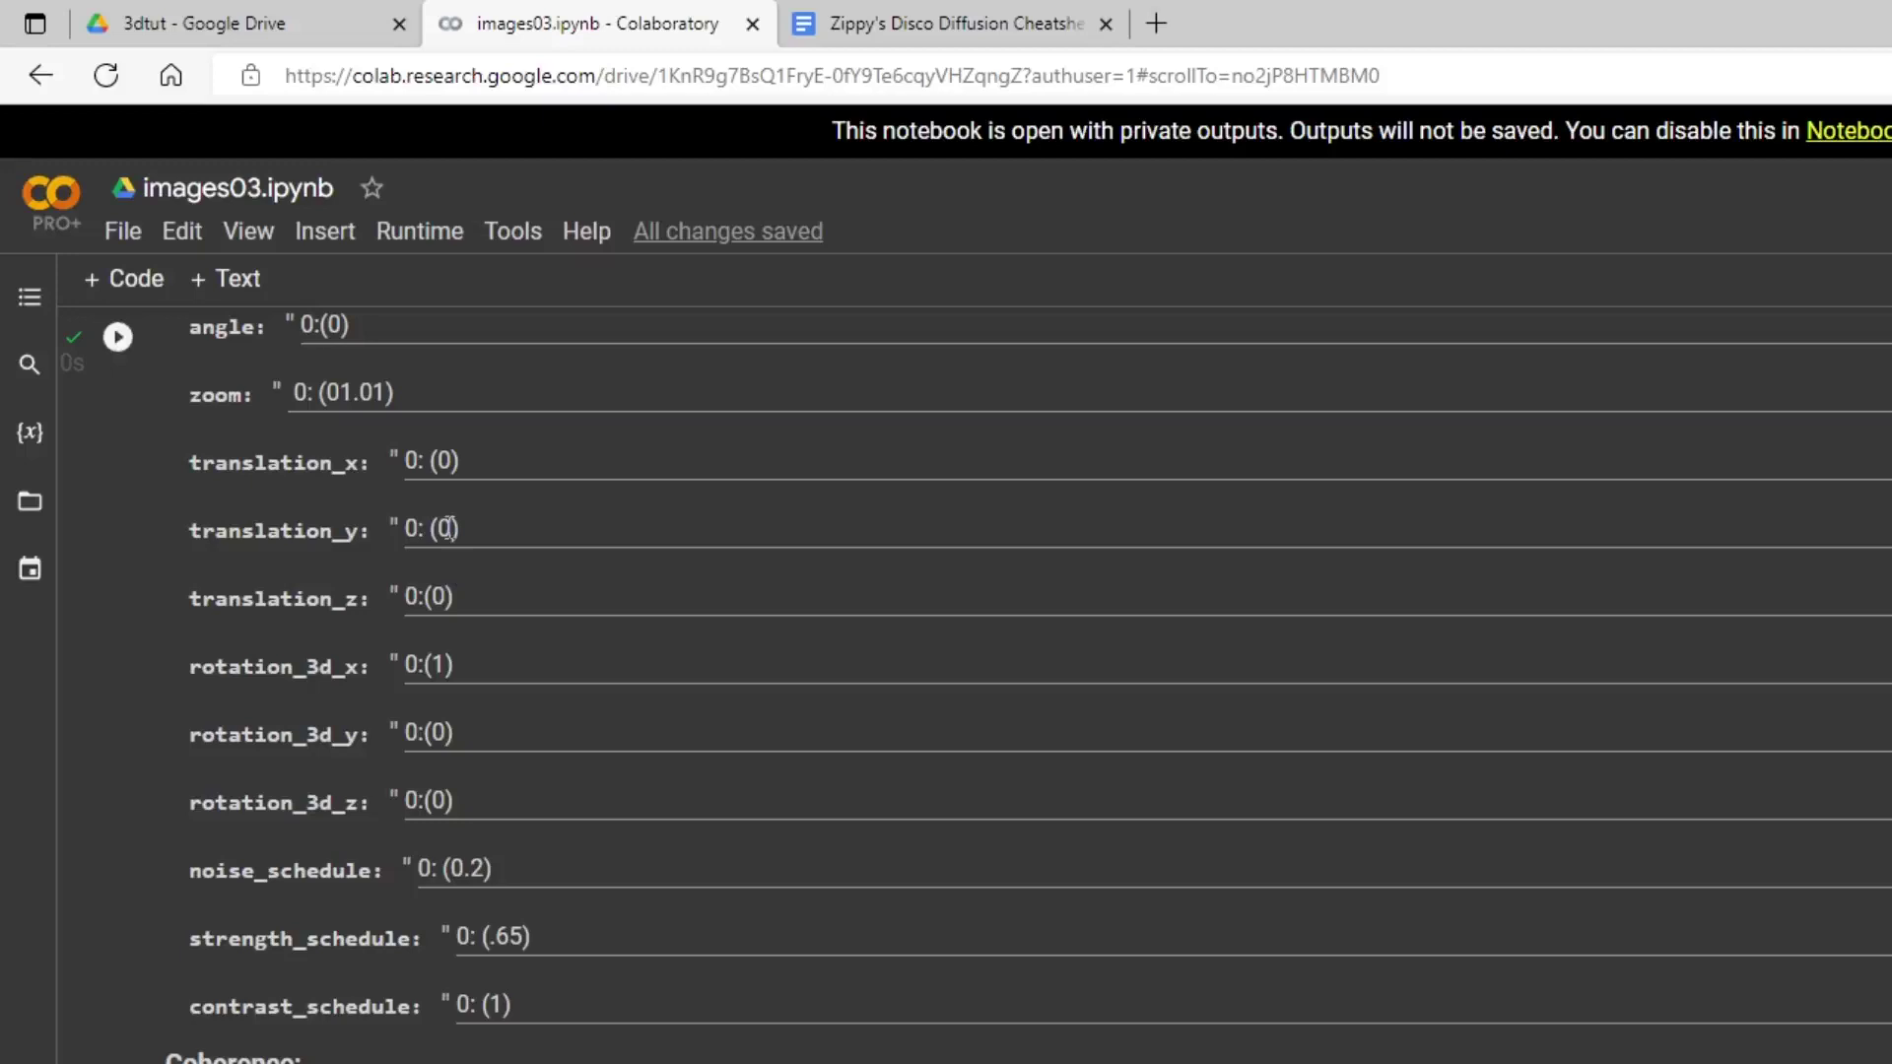
click(446, 592)
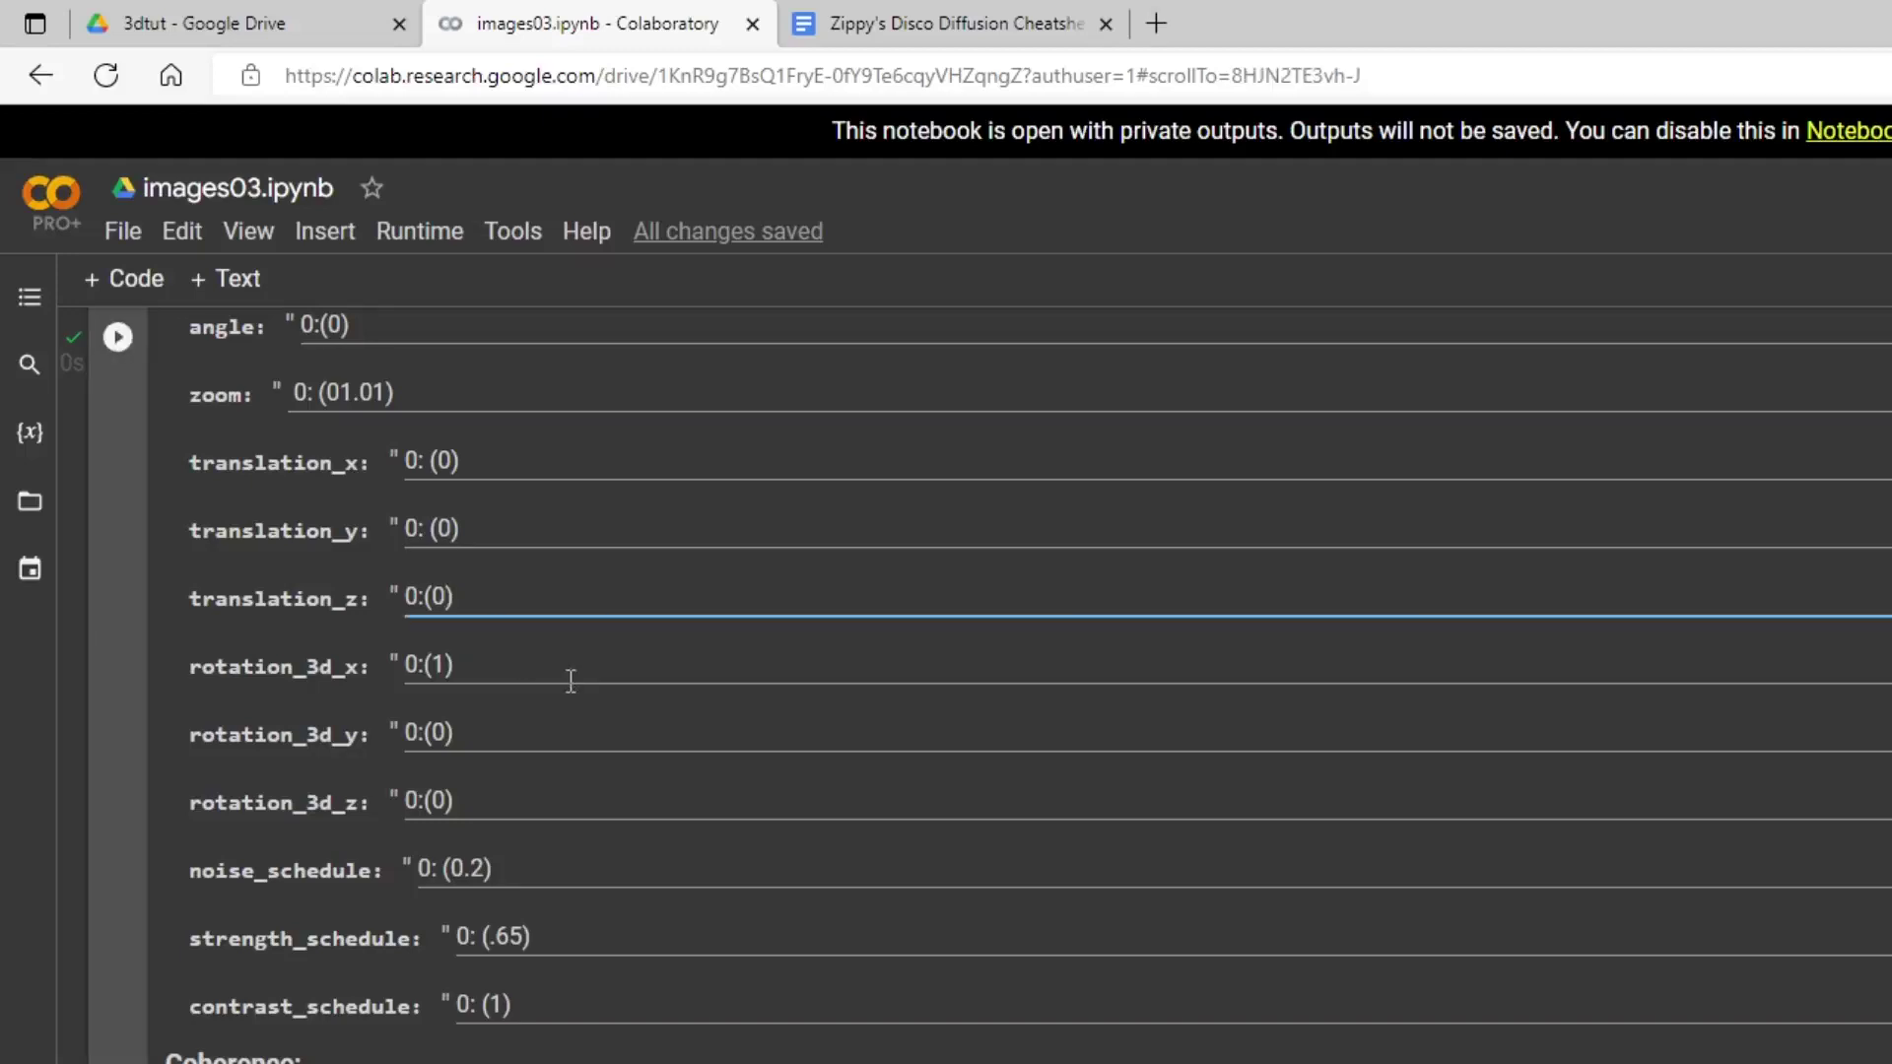
- Change translation_z back to 0:(1) and rotation_3d_x back to 0:(0)
key(BackSpace)
text(1)
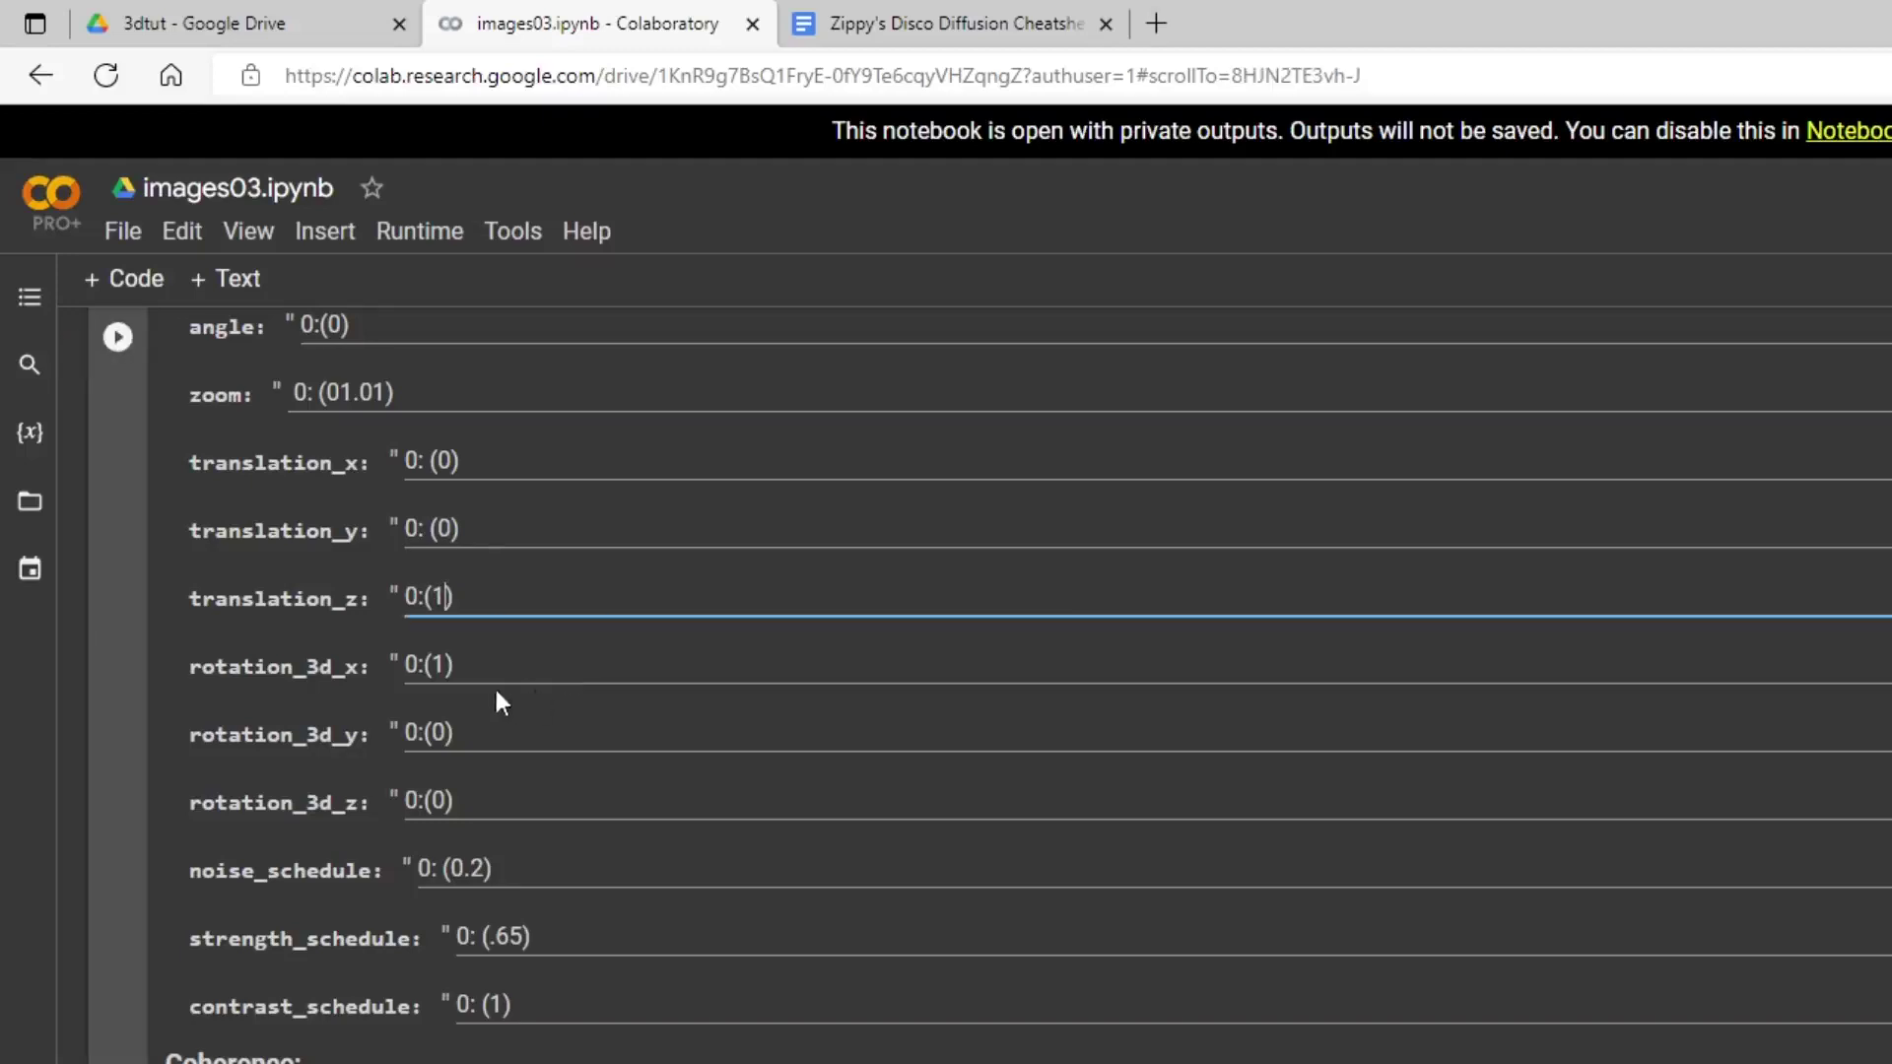
click(445, 668)
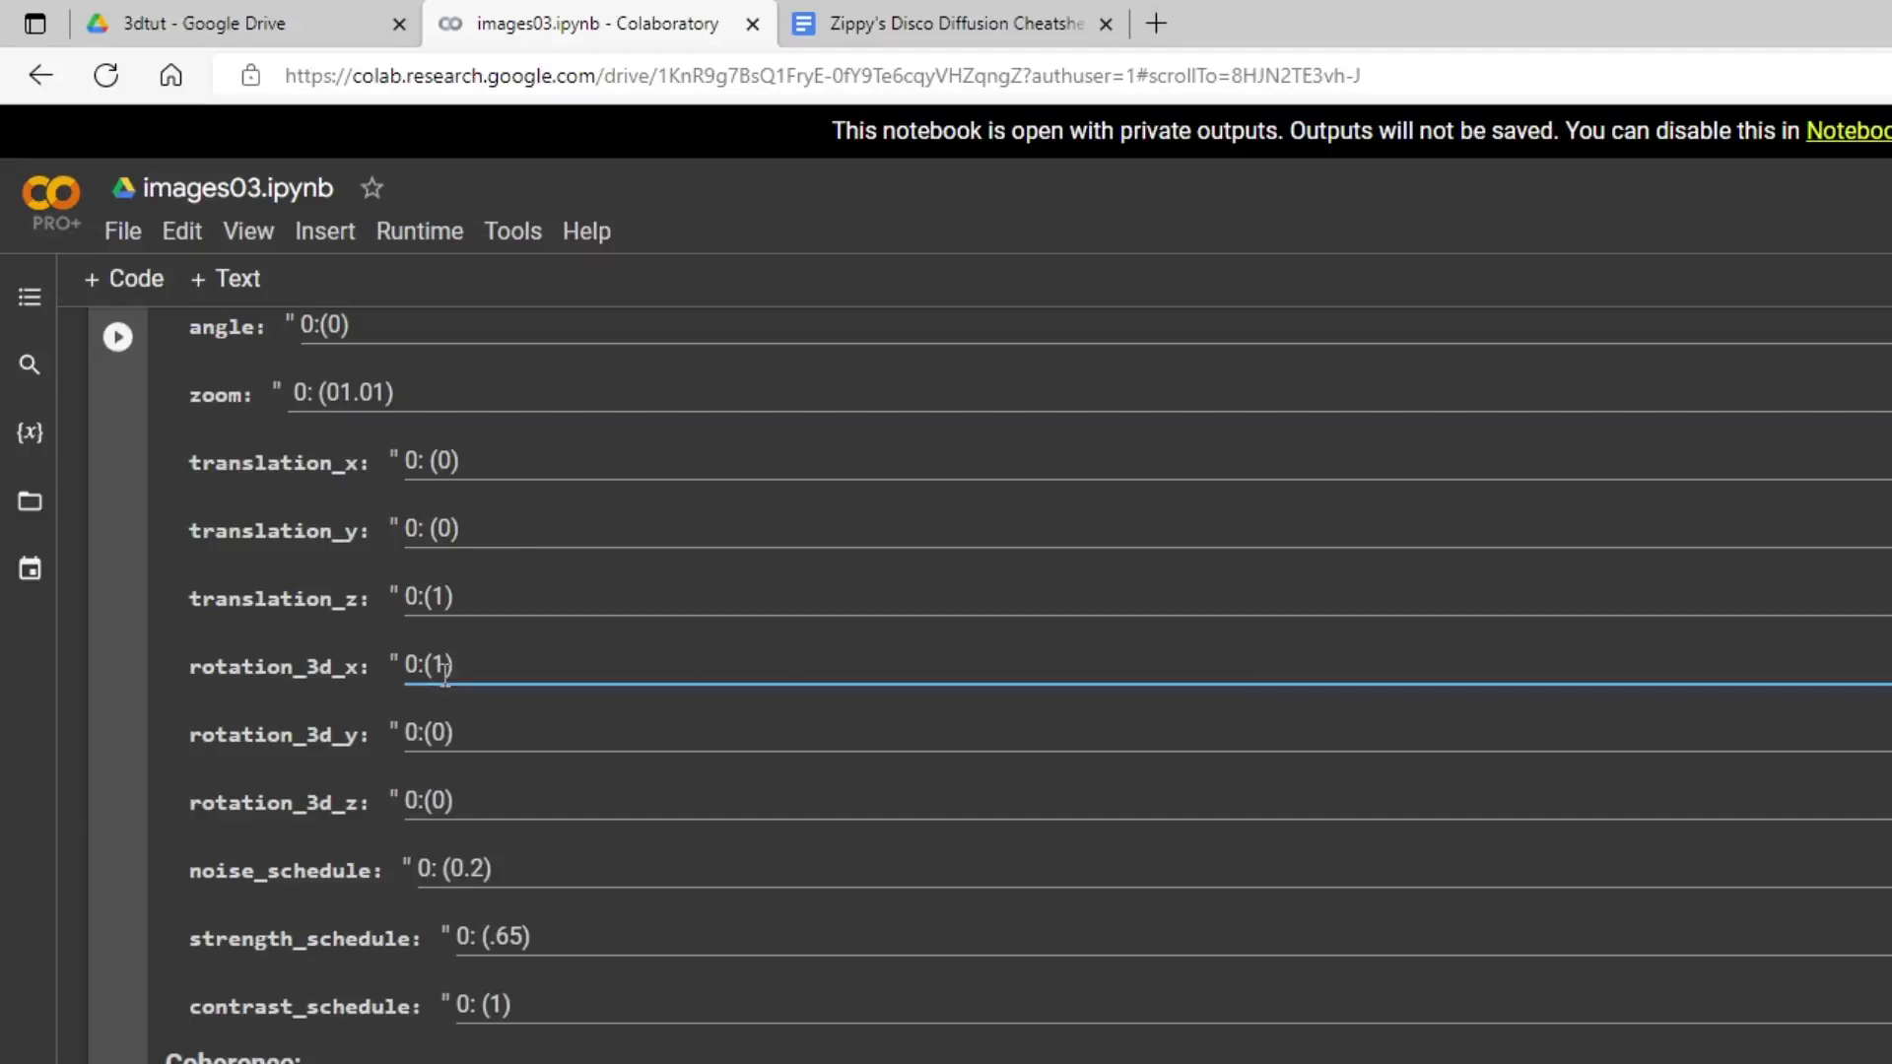
key(BackSpace)
text(0)
click(1049, 620)
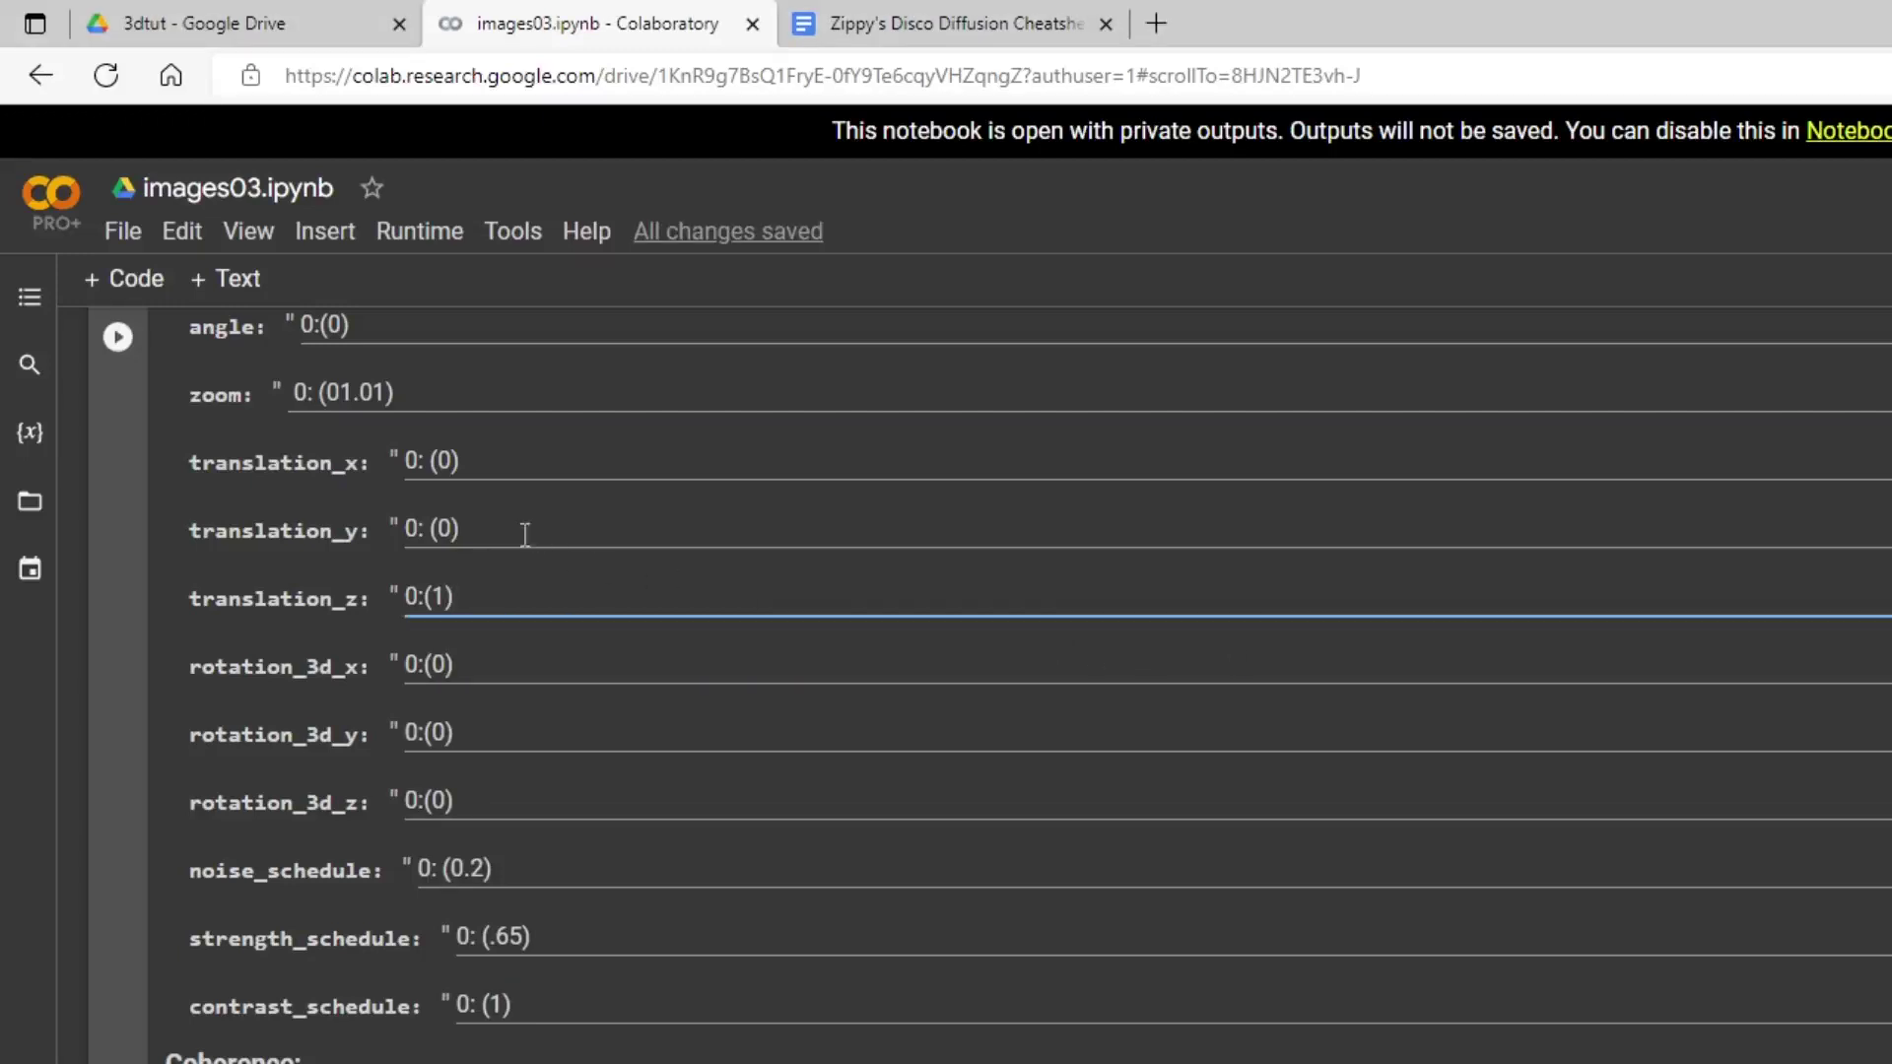
- Append a frame 50 keyframe after 0: (0) in the translation_y schedule
click(470, 529)
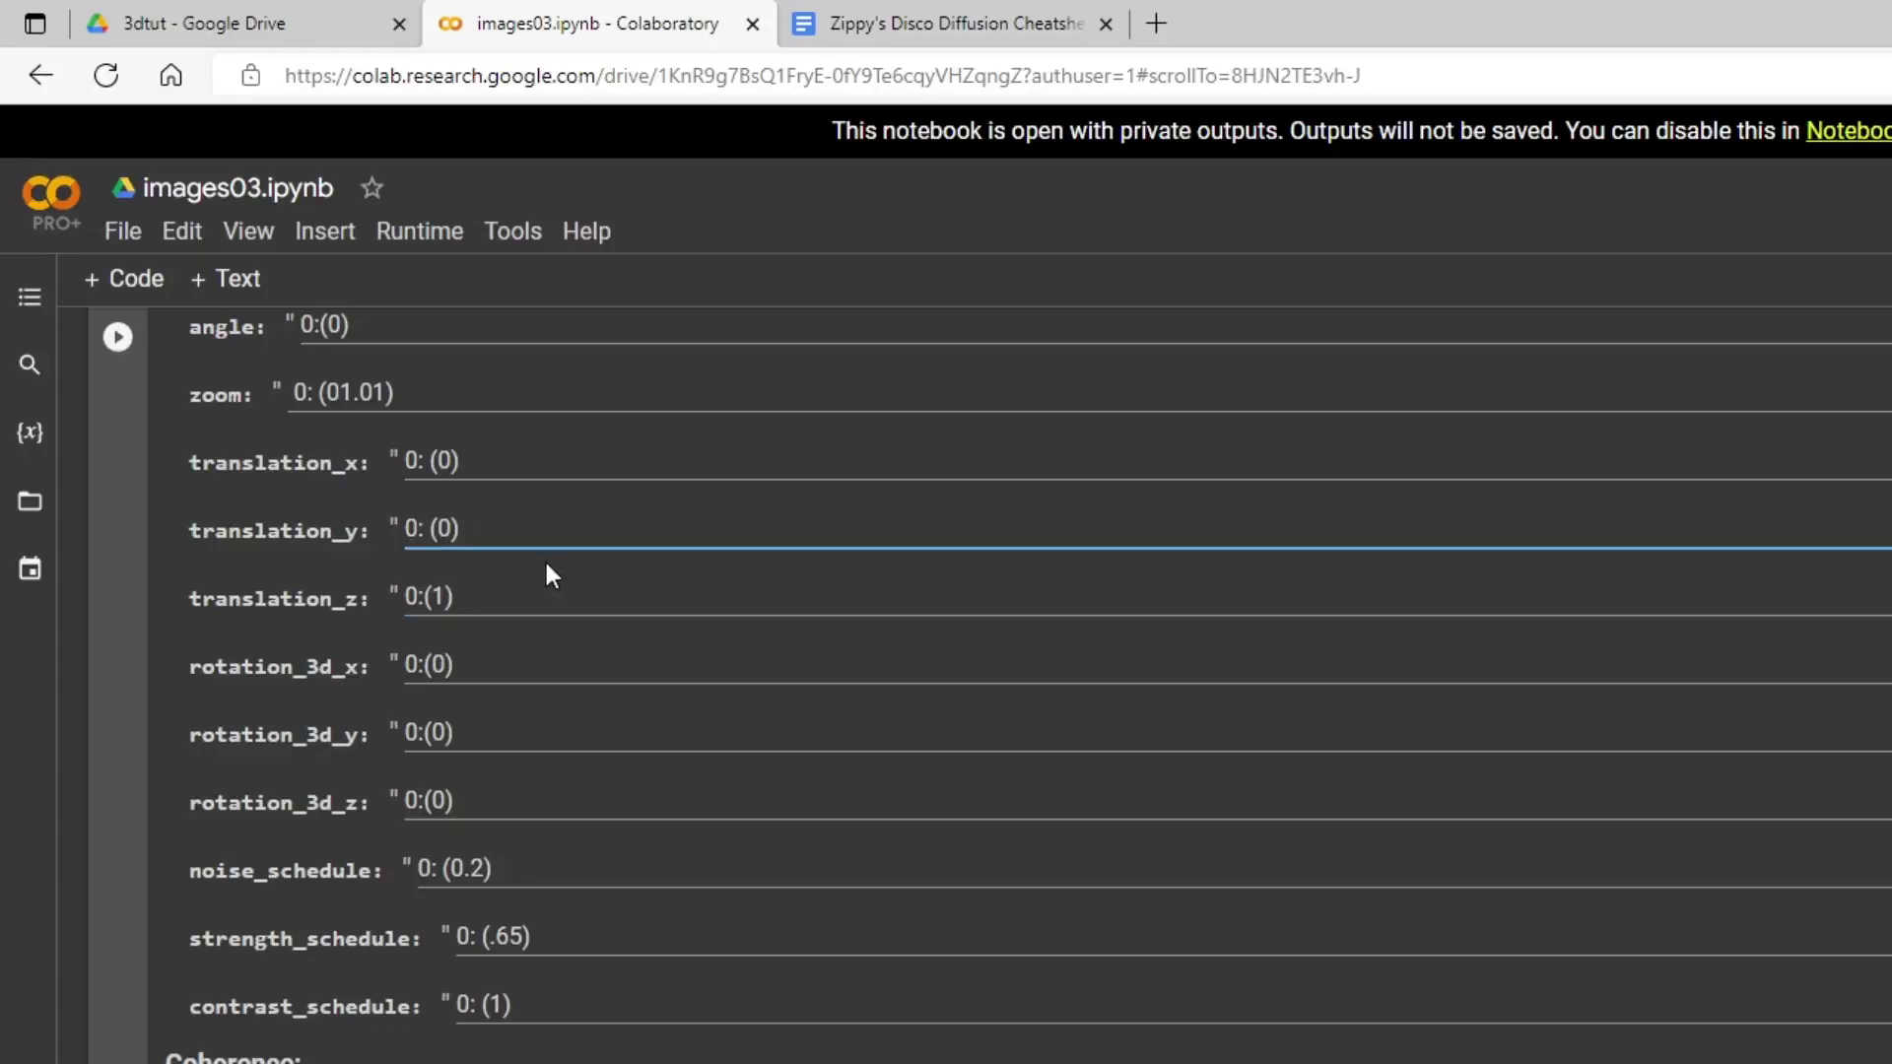
text(50)
key(BackSpace)
key(BackSpace)
key(BackSpace)
text(,50:(1)
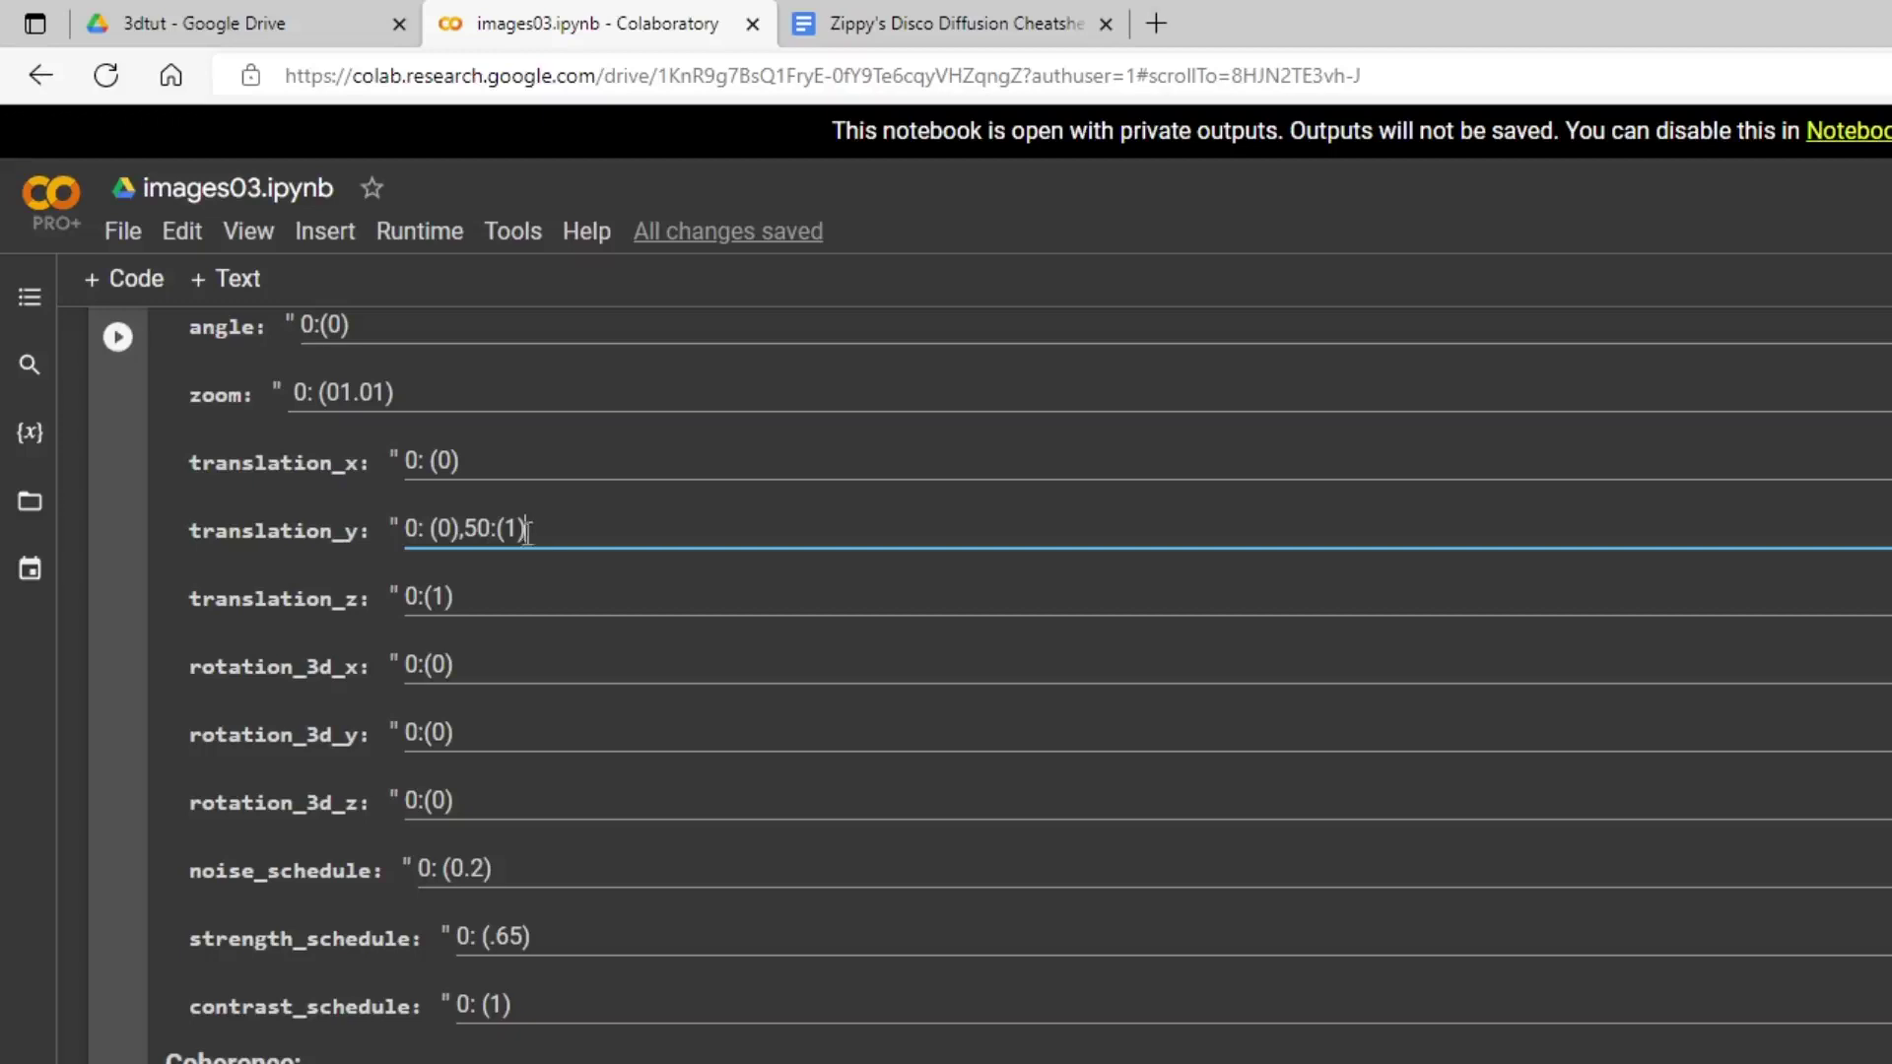
click(493, 530)
- Turn the new translation_y keyframe into 49:(0)
key(BackSpace)
key(BackSpace)
text(49)
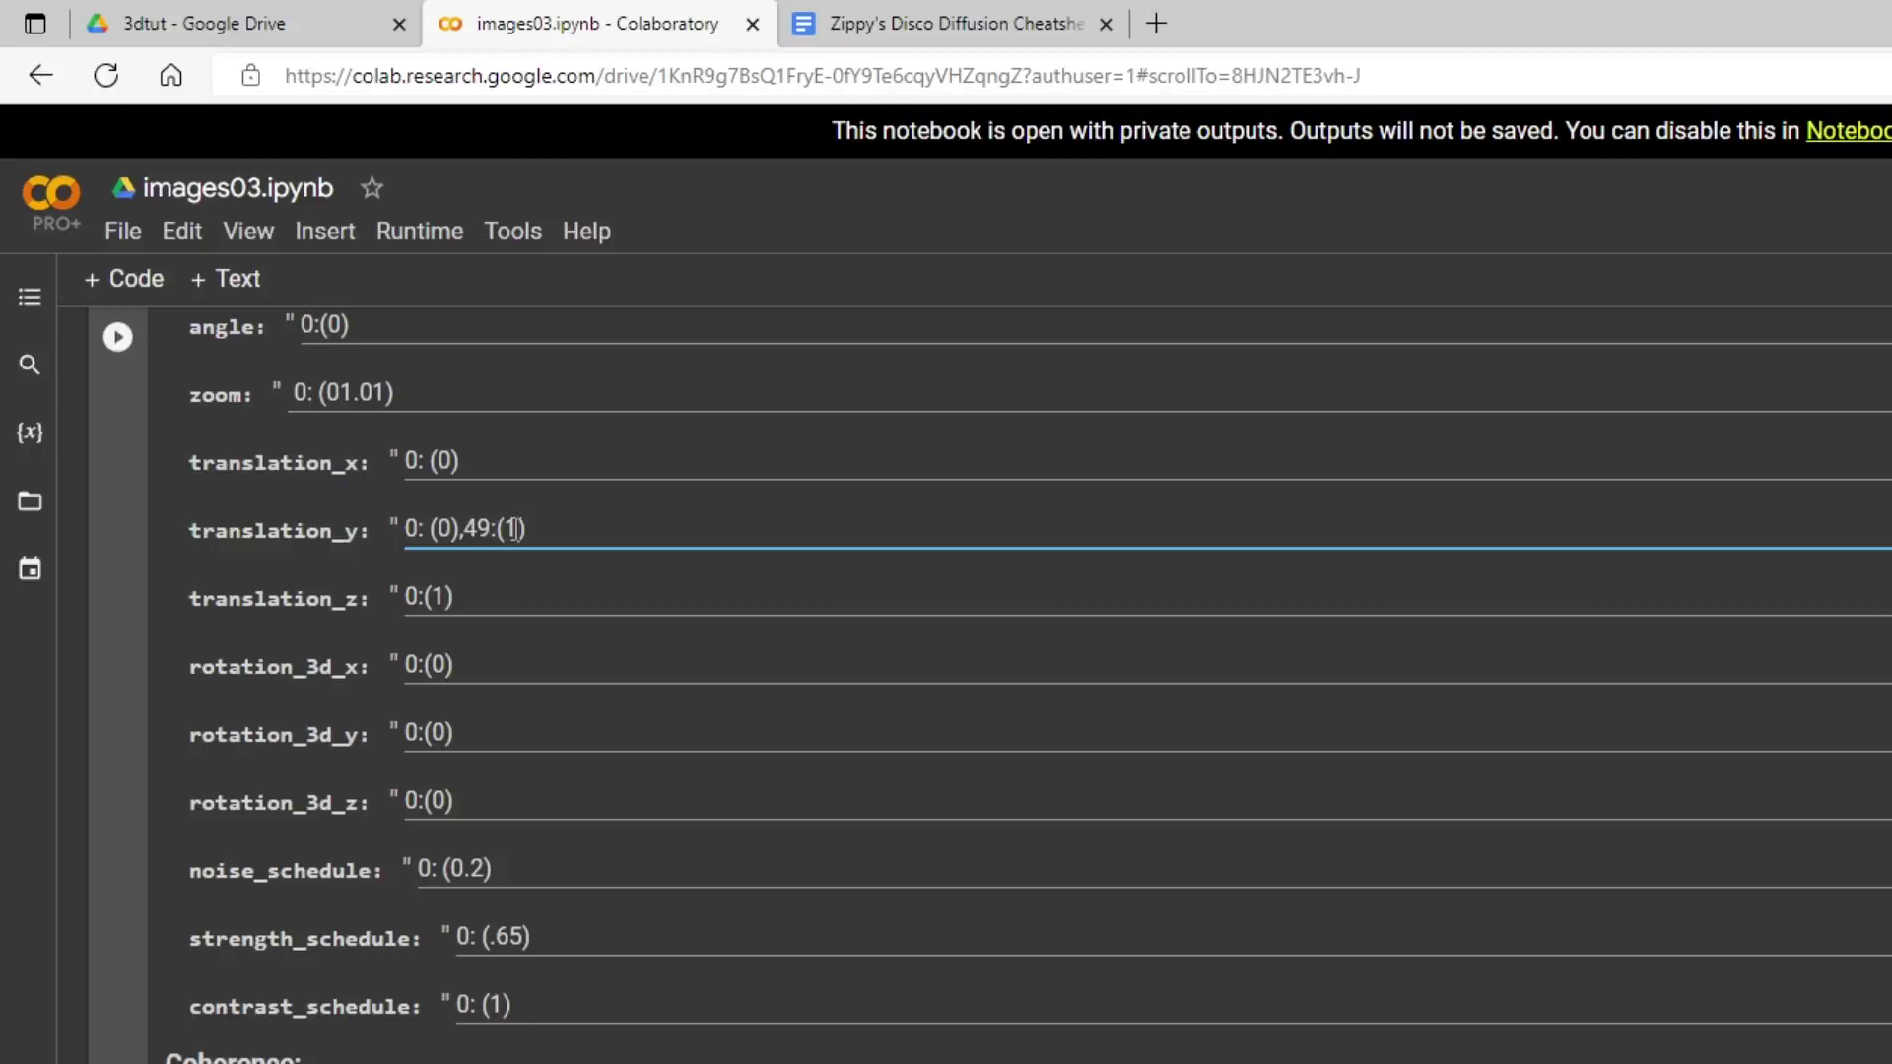
click(513, 529)
key(BackSpace)
text(0),)
- Finish translation_y with 50:(1),80:(1),81:(0), then start a 49 keyframe in translation_z
text(50:1)
key(BackSpace)
text((1),)
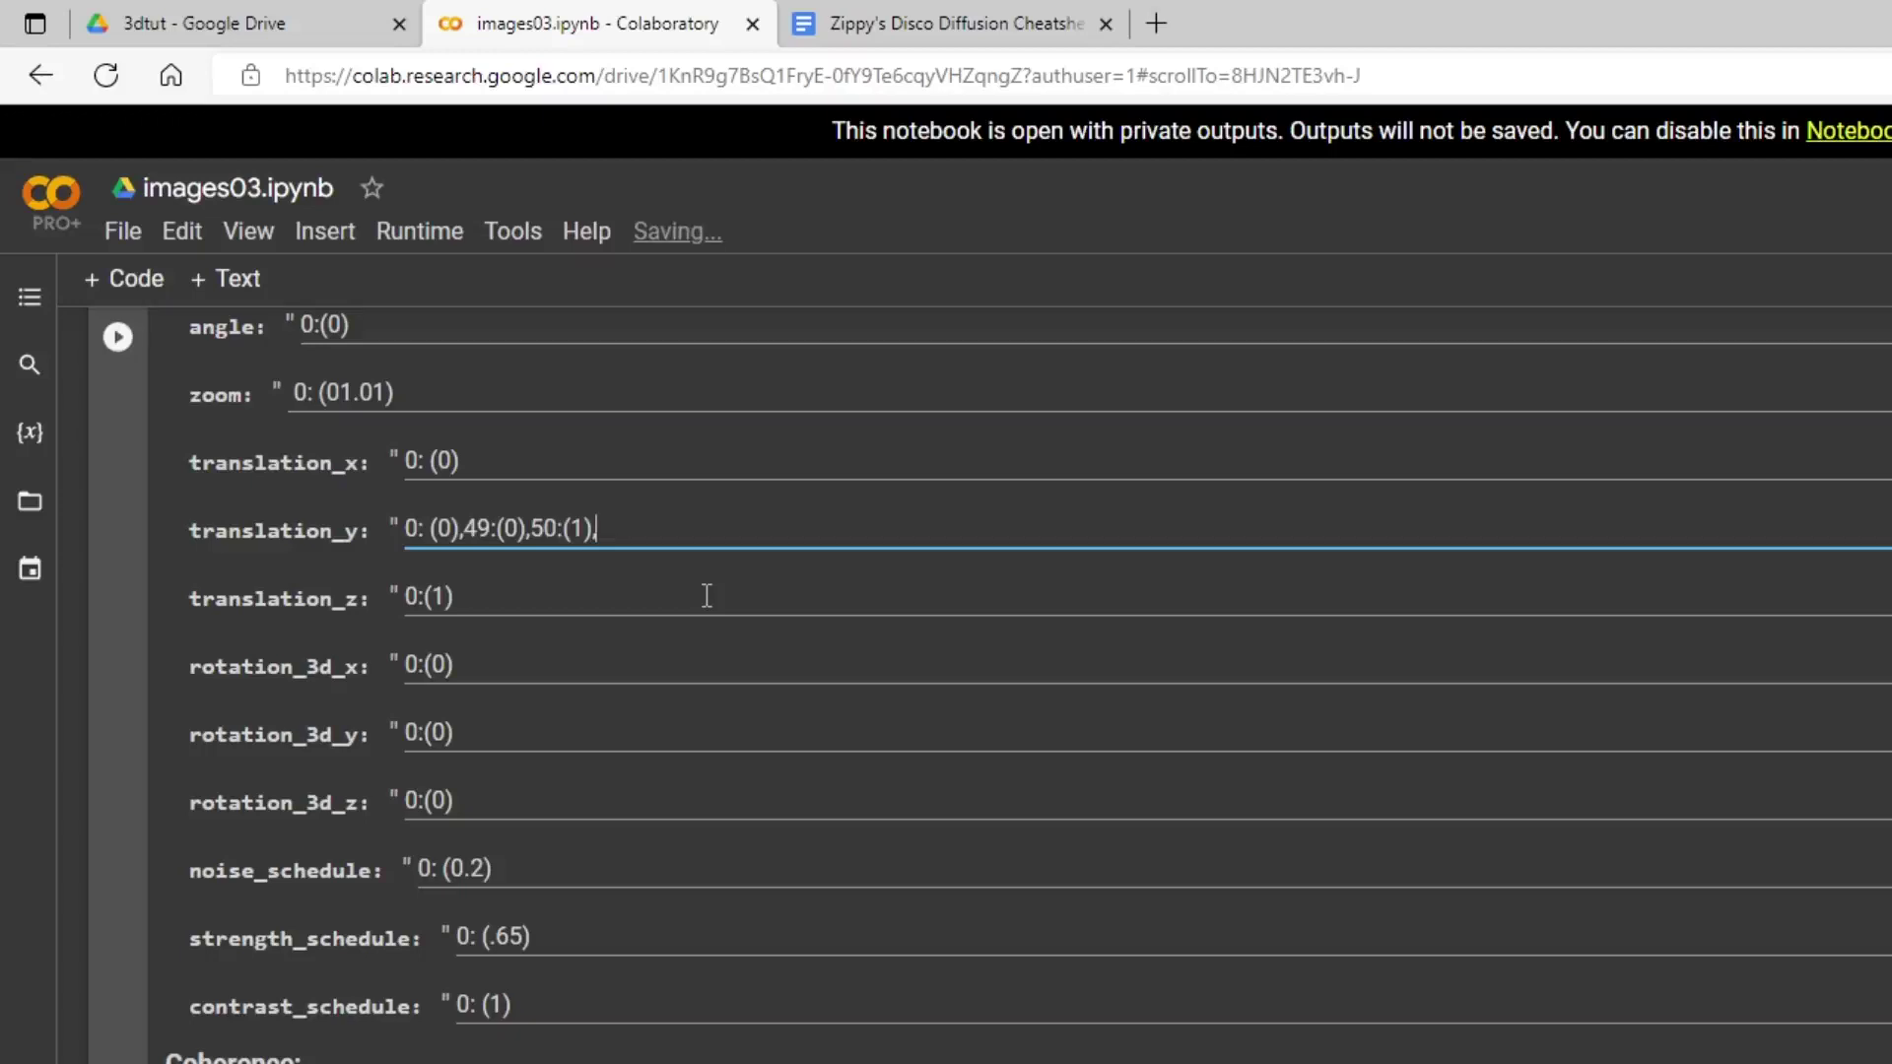
text(80:)
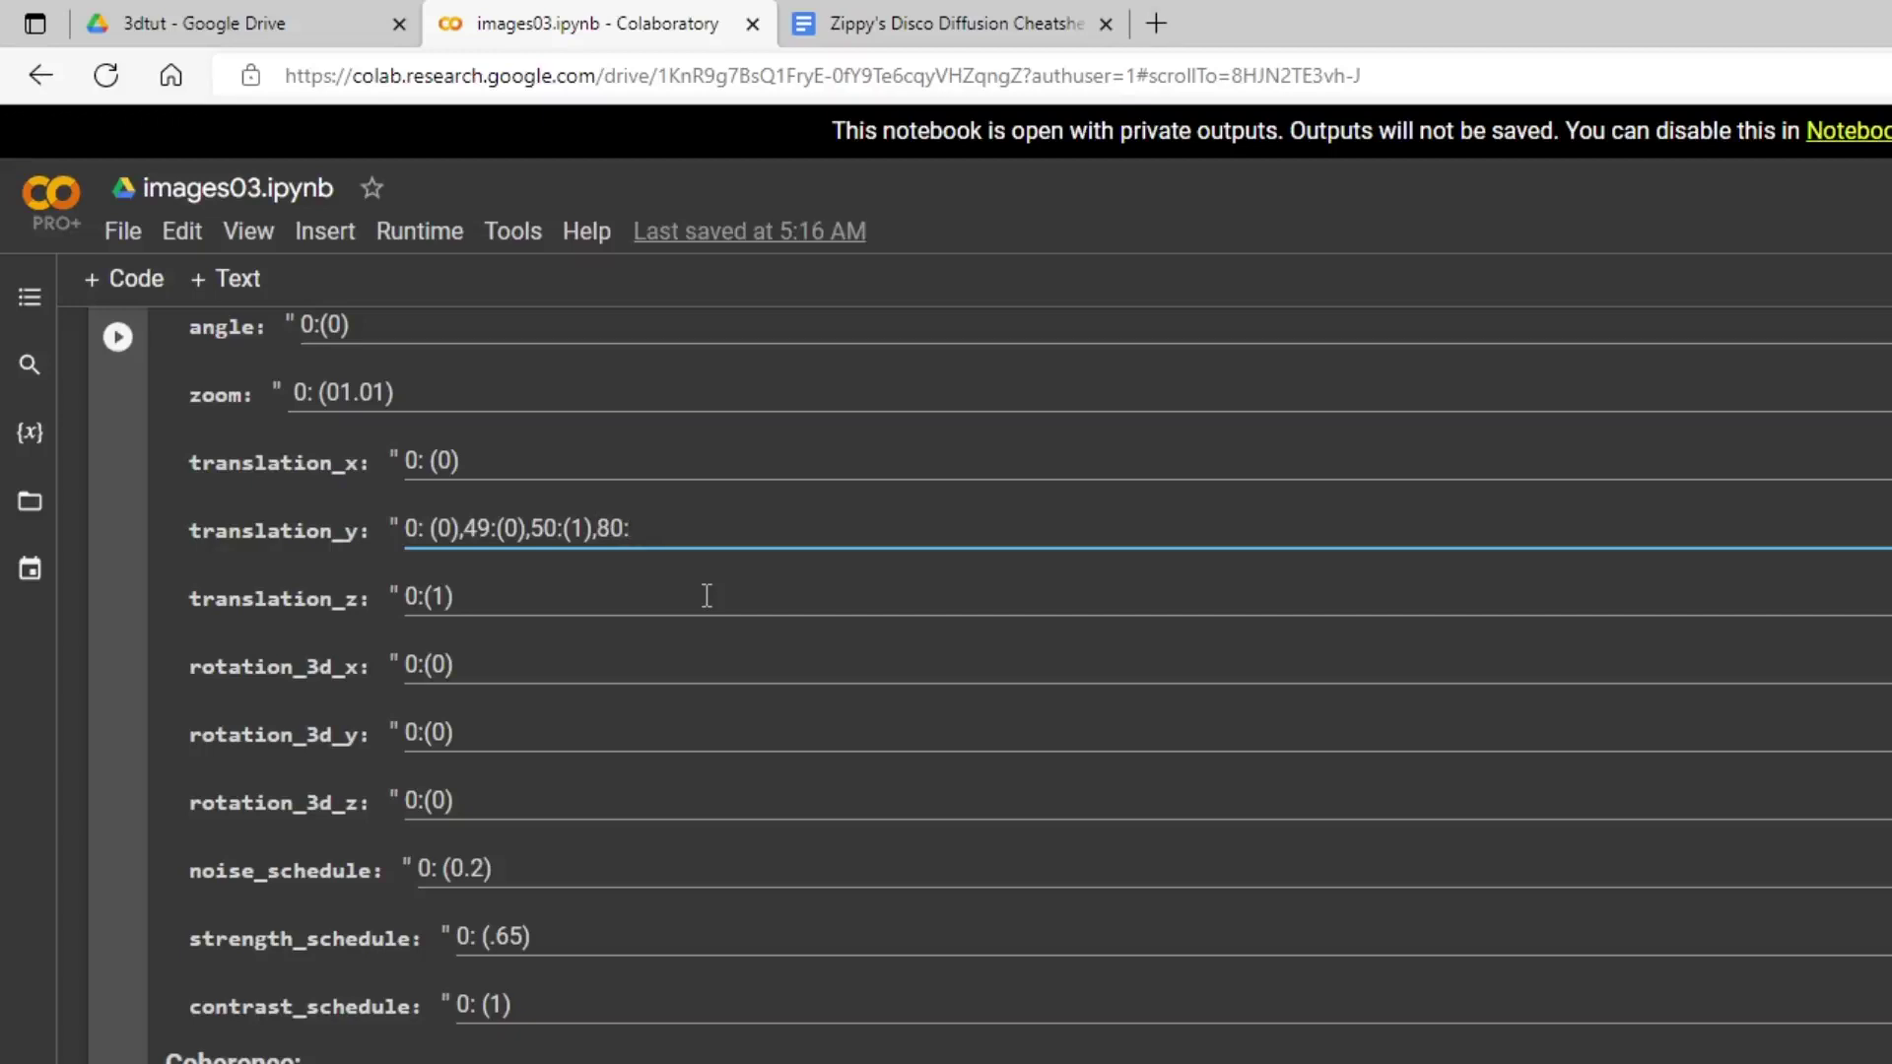
text((1),81)
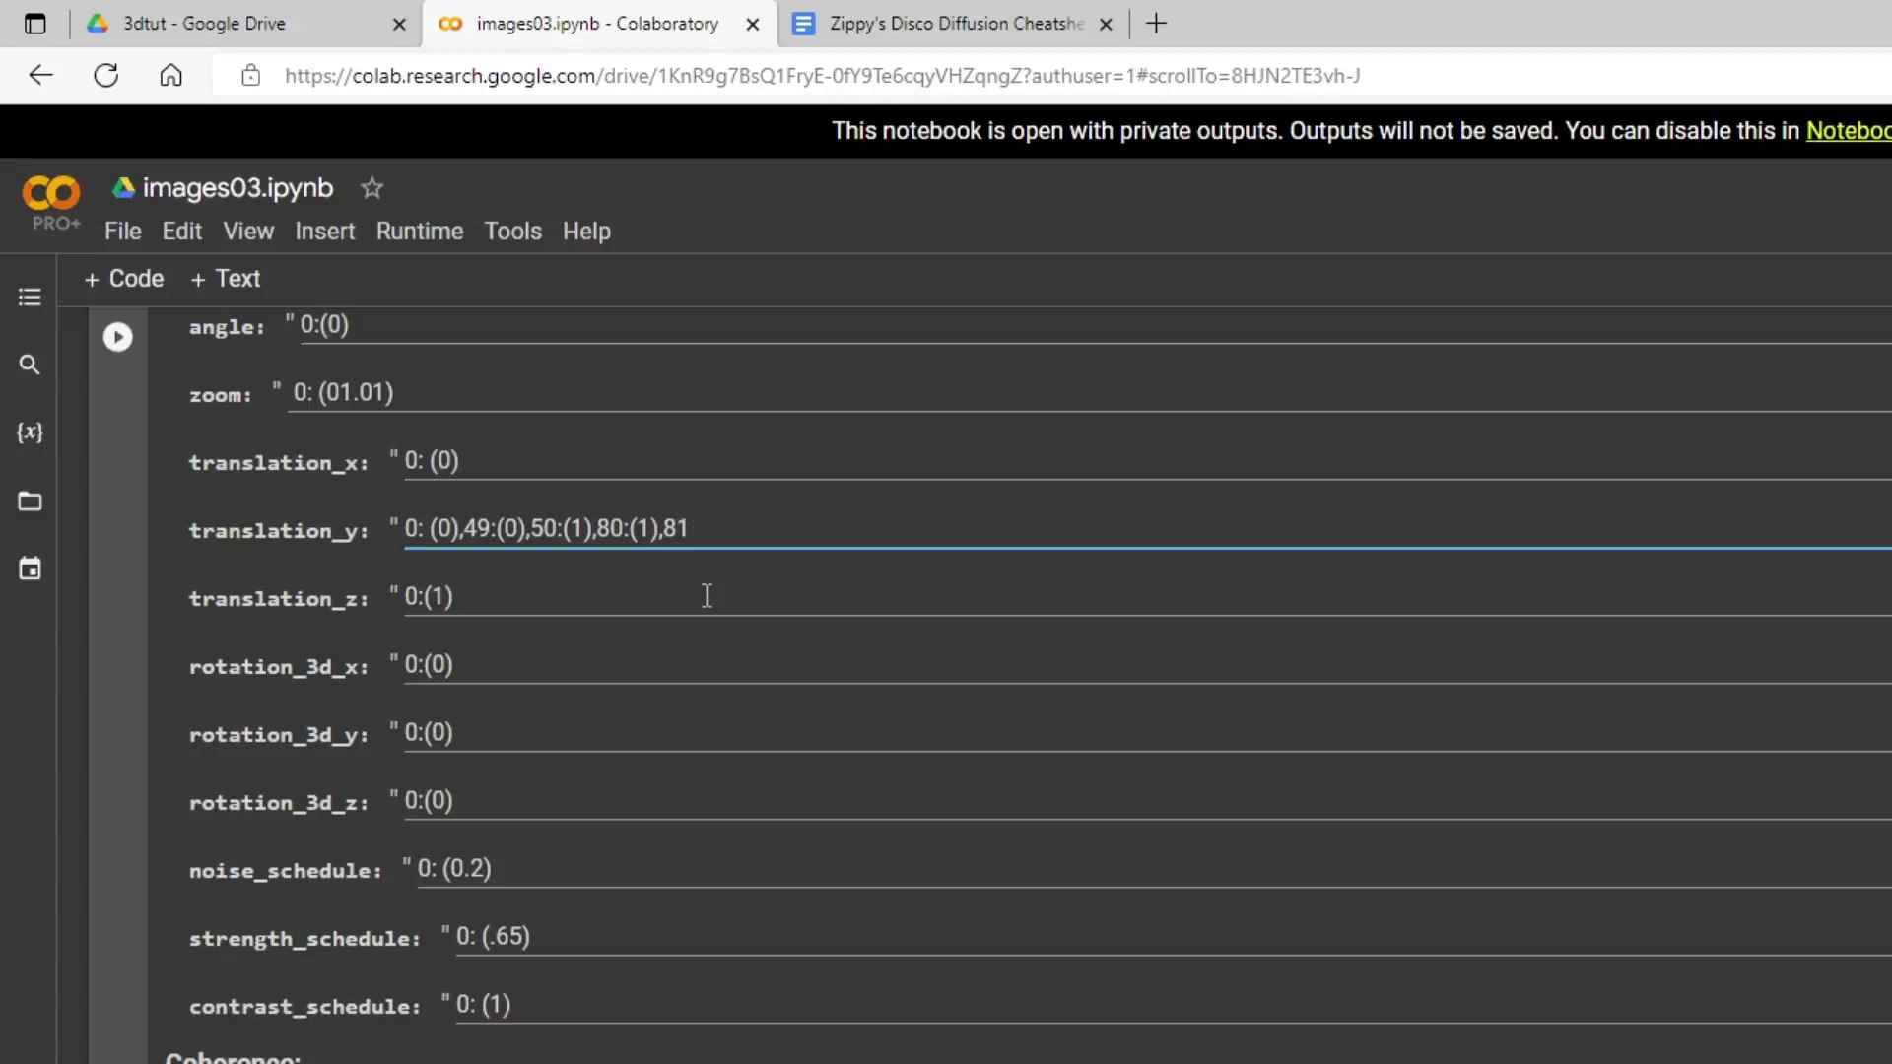
text((0))
key(BackSpace)
key(BackSpace)
text(:)
key(BackSpace)
key(BackSpace)
text(:0))
key(Left)
key(Left)
text(()
click(482, 600)
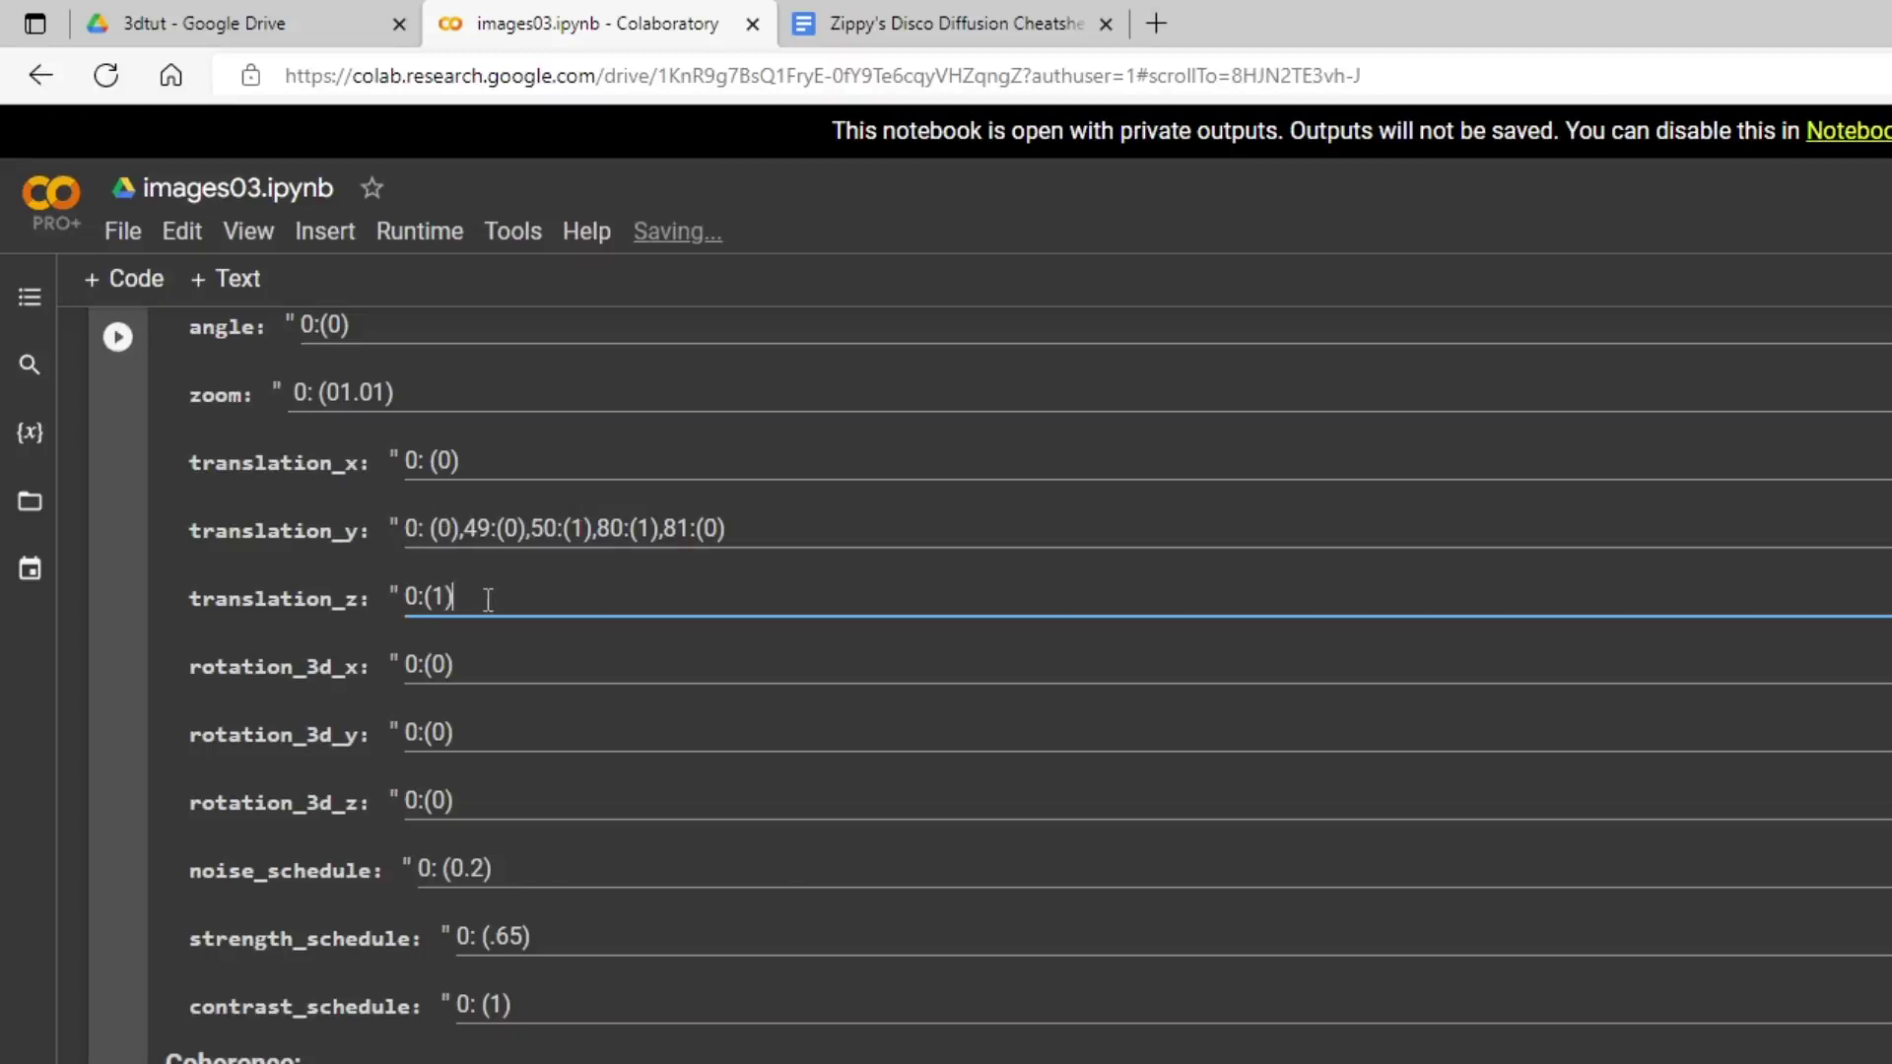
text(,49:0)
- Complete translation_z as 0:(1),49:(1),50:(0),80:(0),81:(1)
key(BackSpace)
key(BackSpace)
text(1),50:(0))
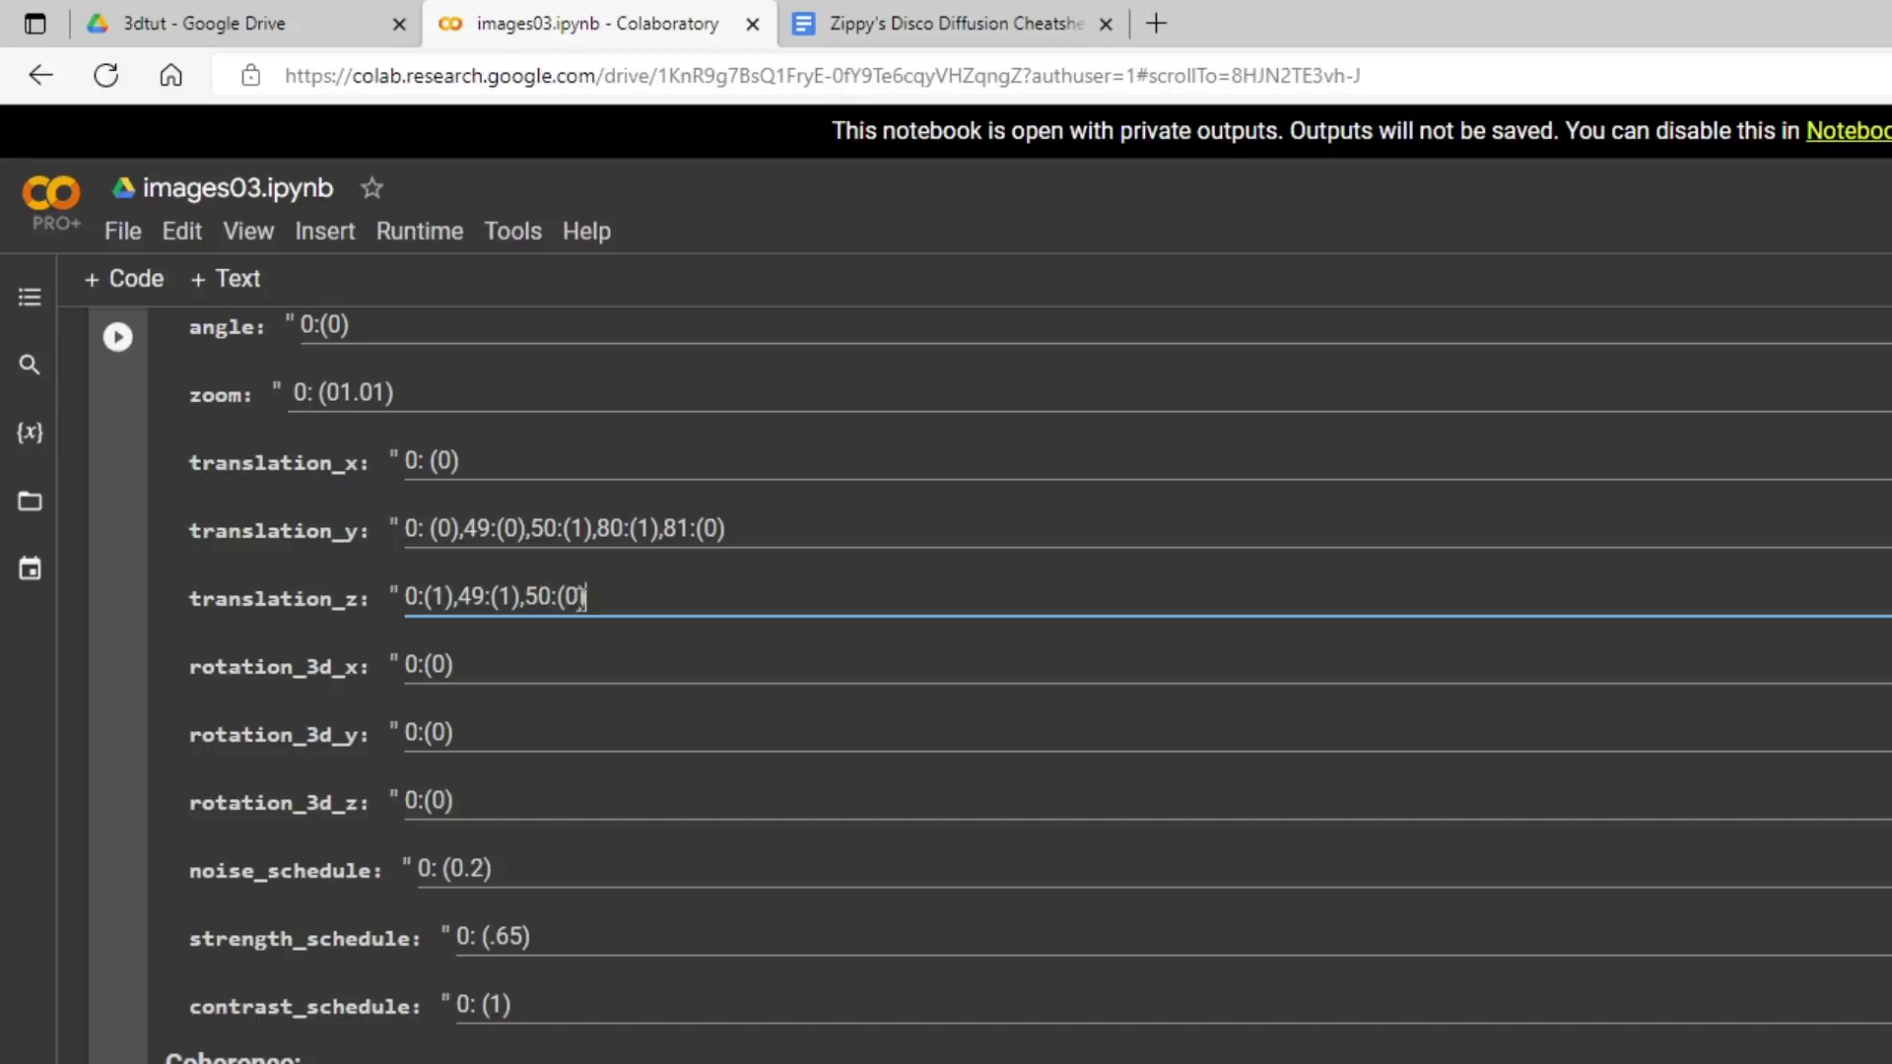
text(,)
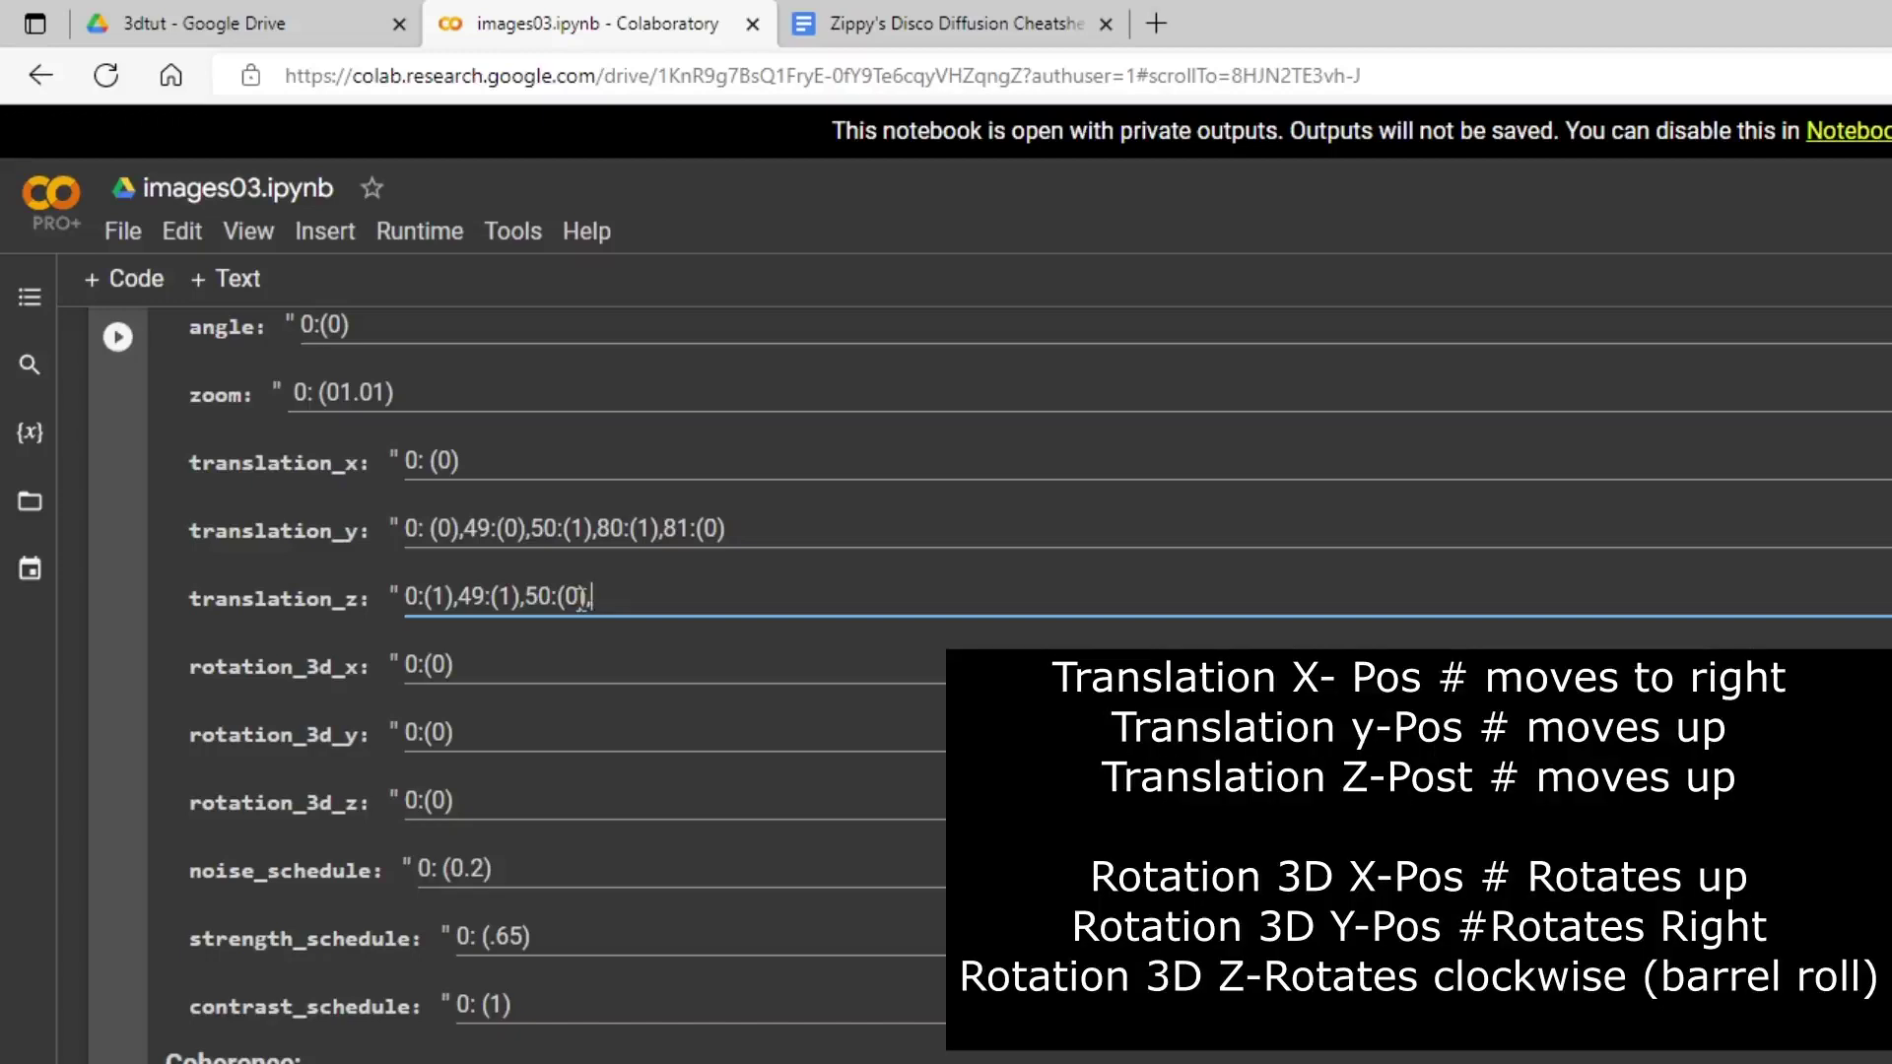
text(80:(0),81)
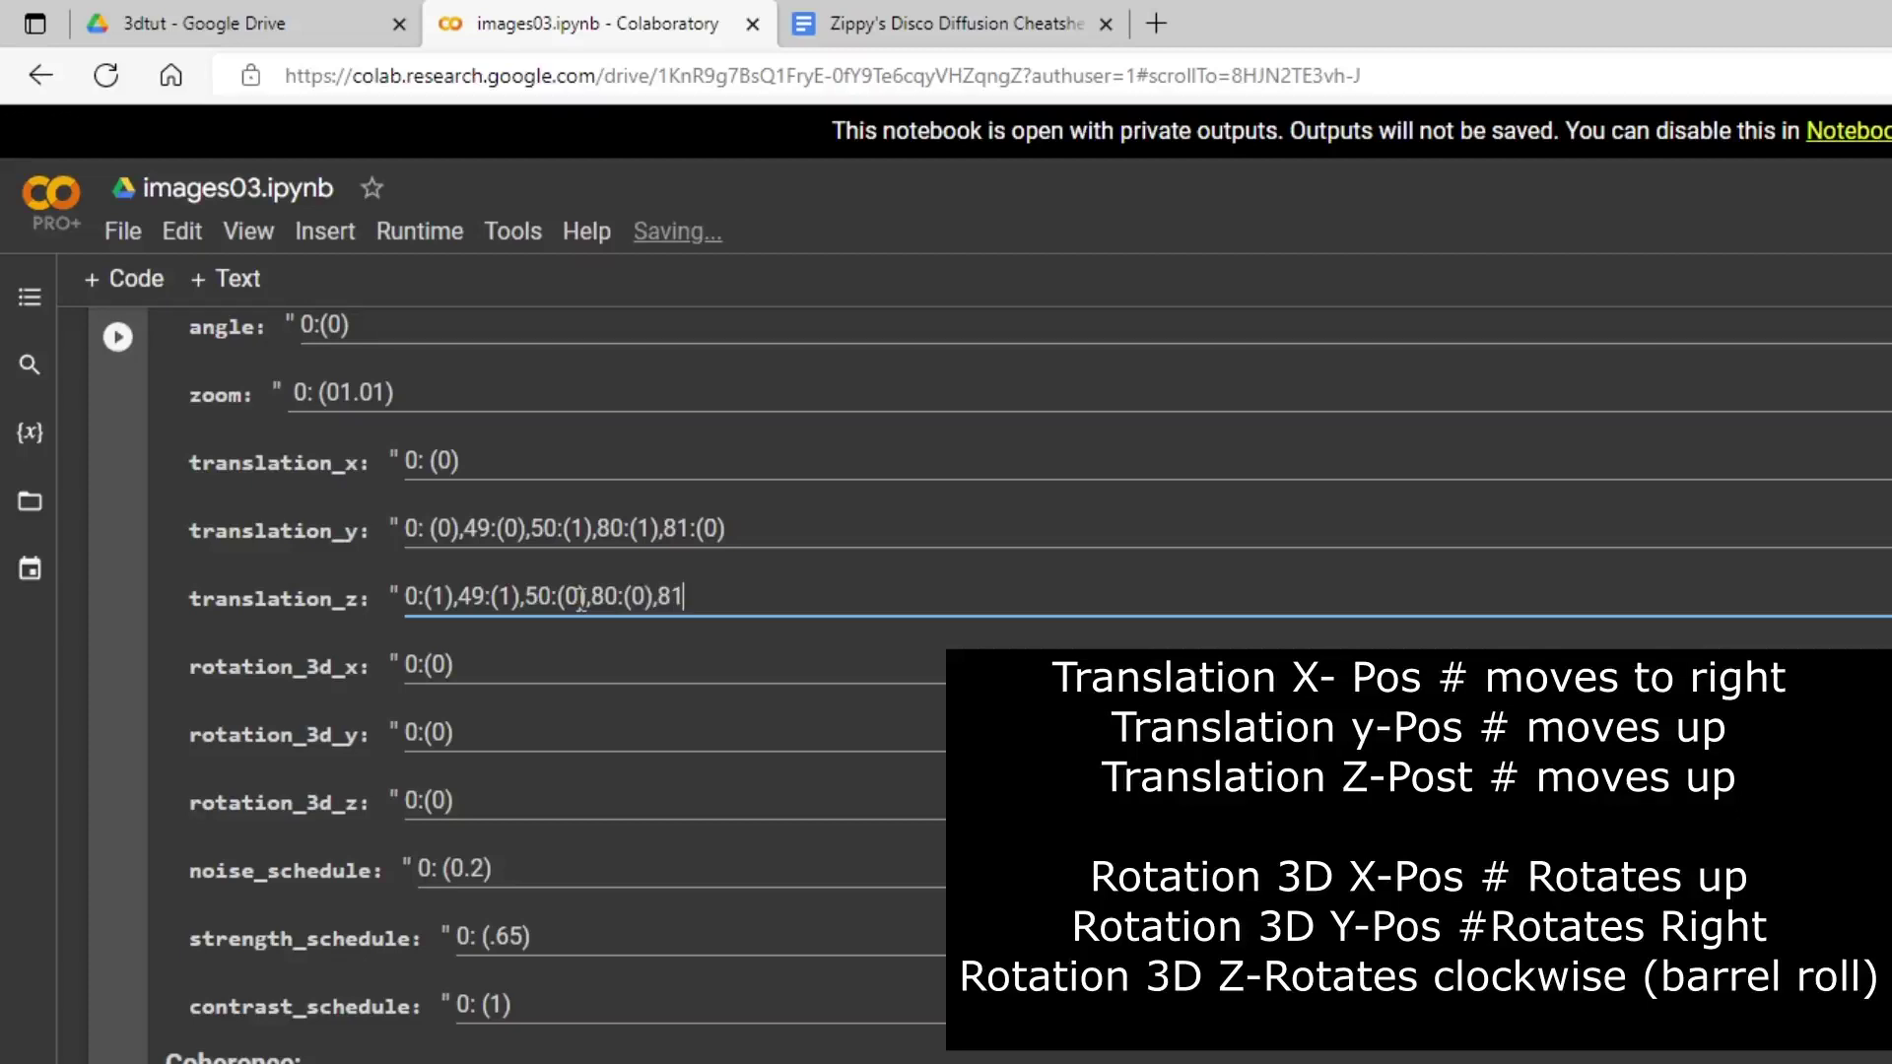
text((1)
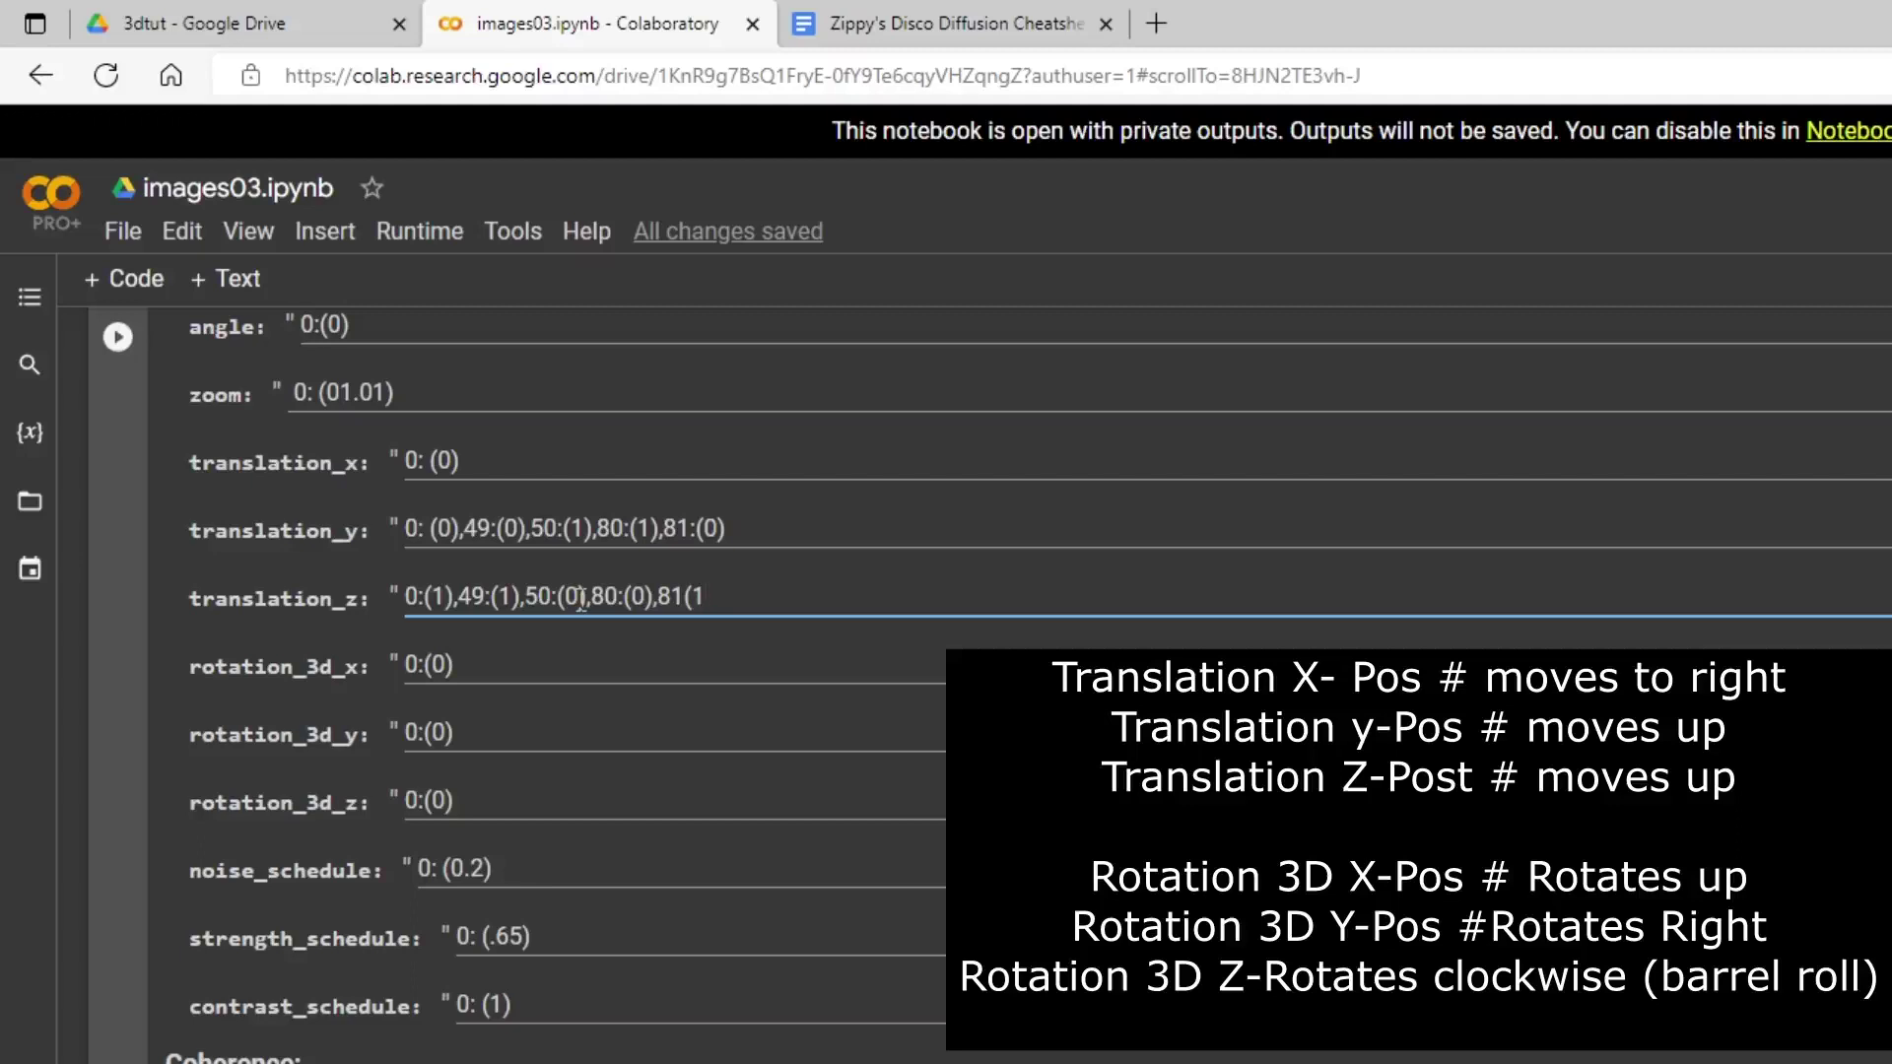
text())
key(Left)
key(Left)
key(Left)
text(:)
click(474, 664)
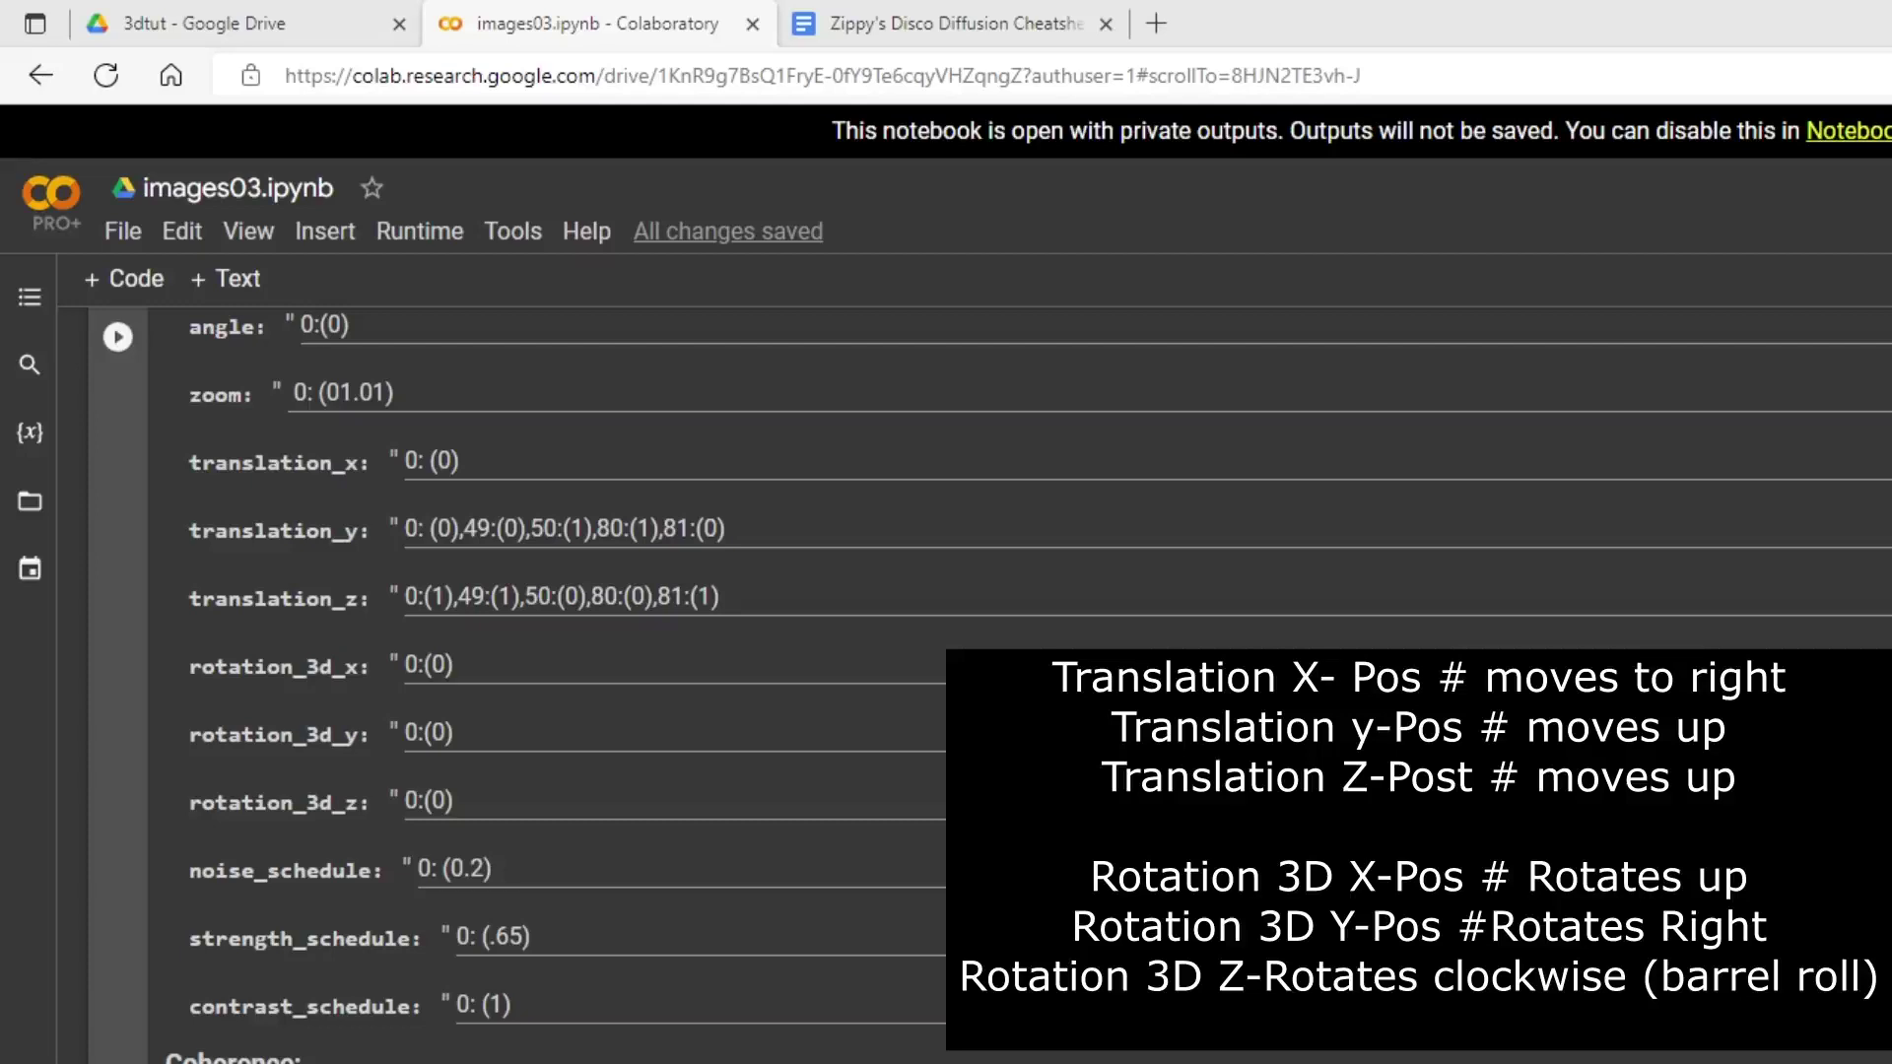
key(alt+Tab)
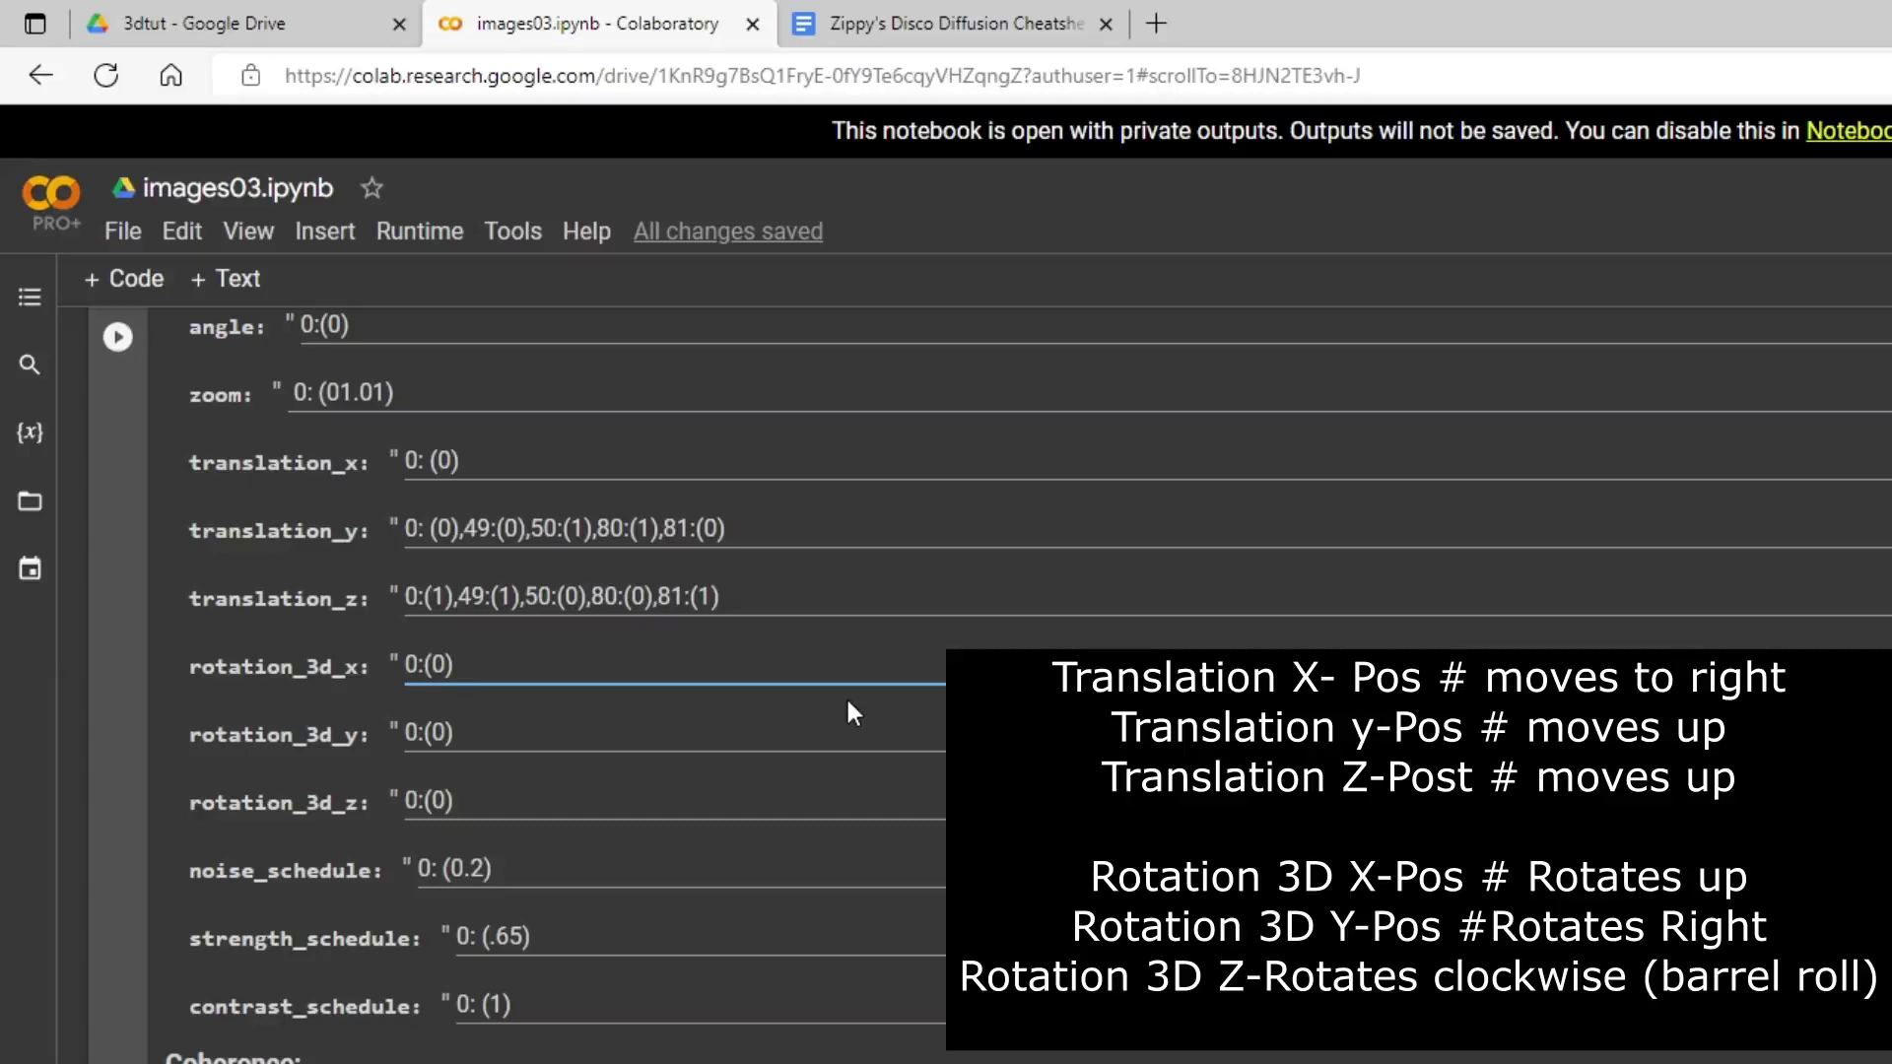
- Append keyframes 120(:0),121:(1),150:(1),151:(0) to the rotation_3d_x schedule
text(120(:0))
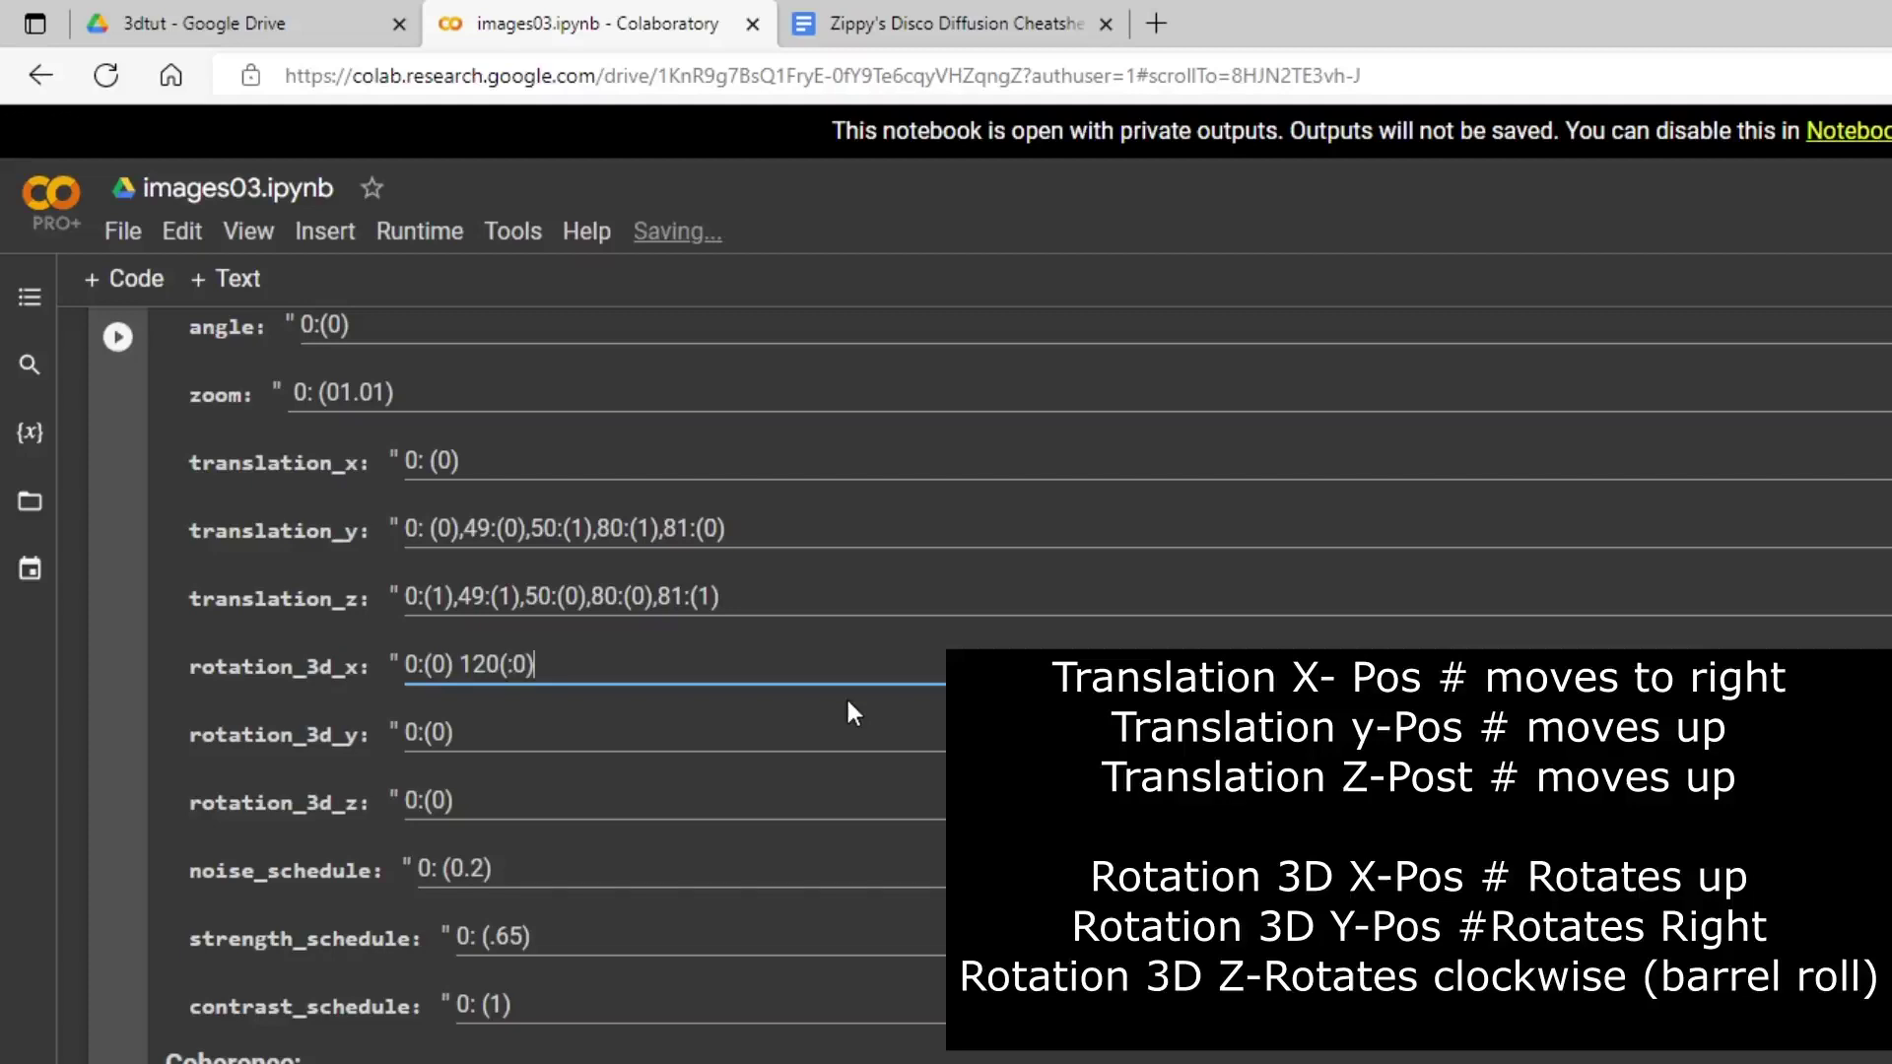
text(,12)
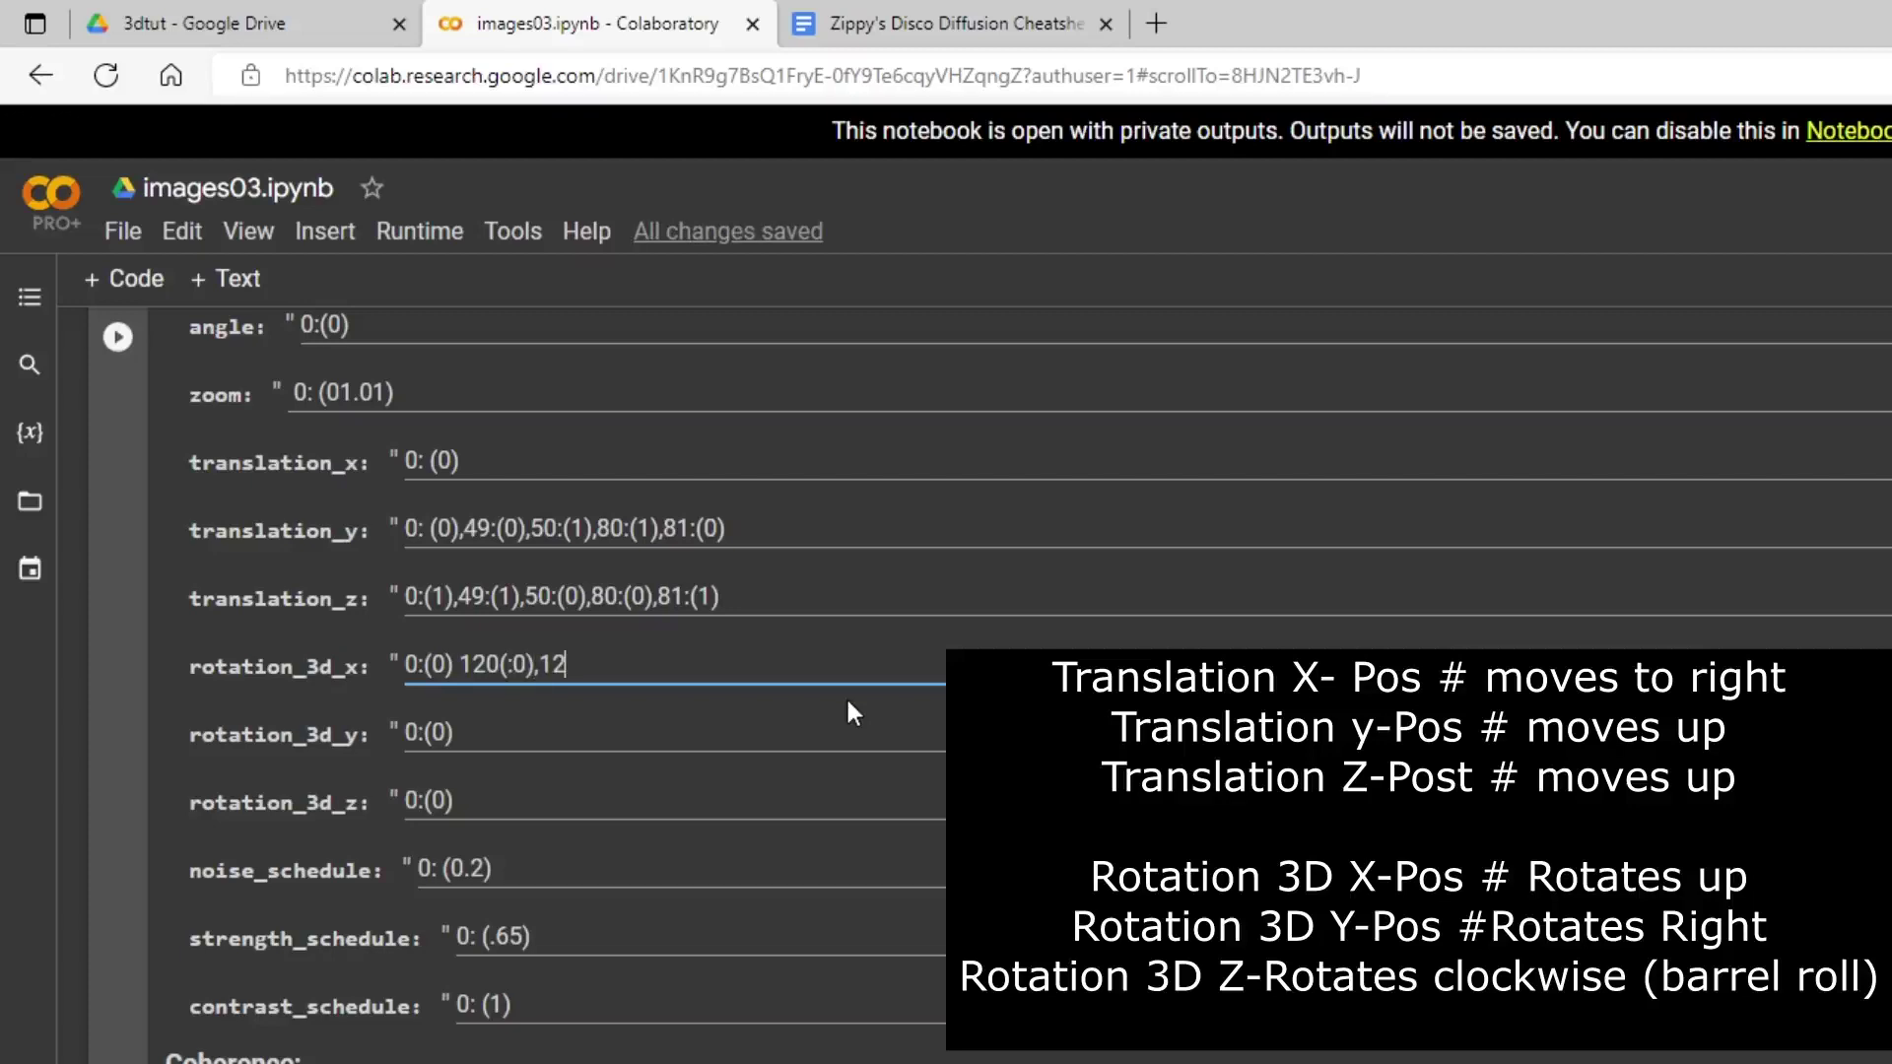
text(1)
text(:.()
key(BackSpace)
key(BackSpace)
text(:(1),151)
key(BackSpace)
text(0:(1),)
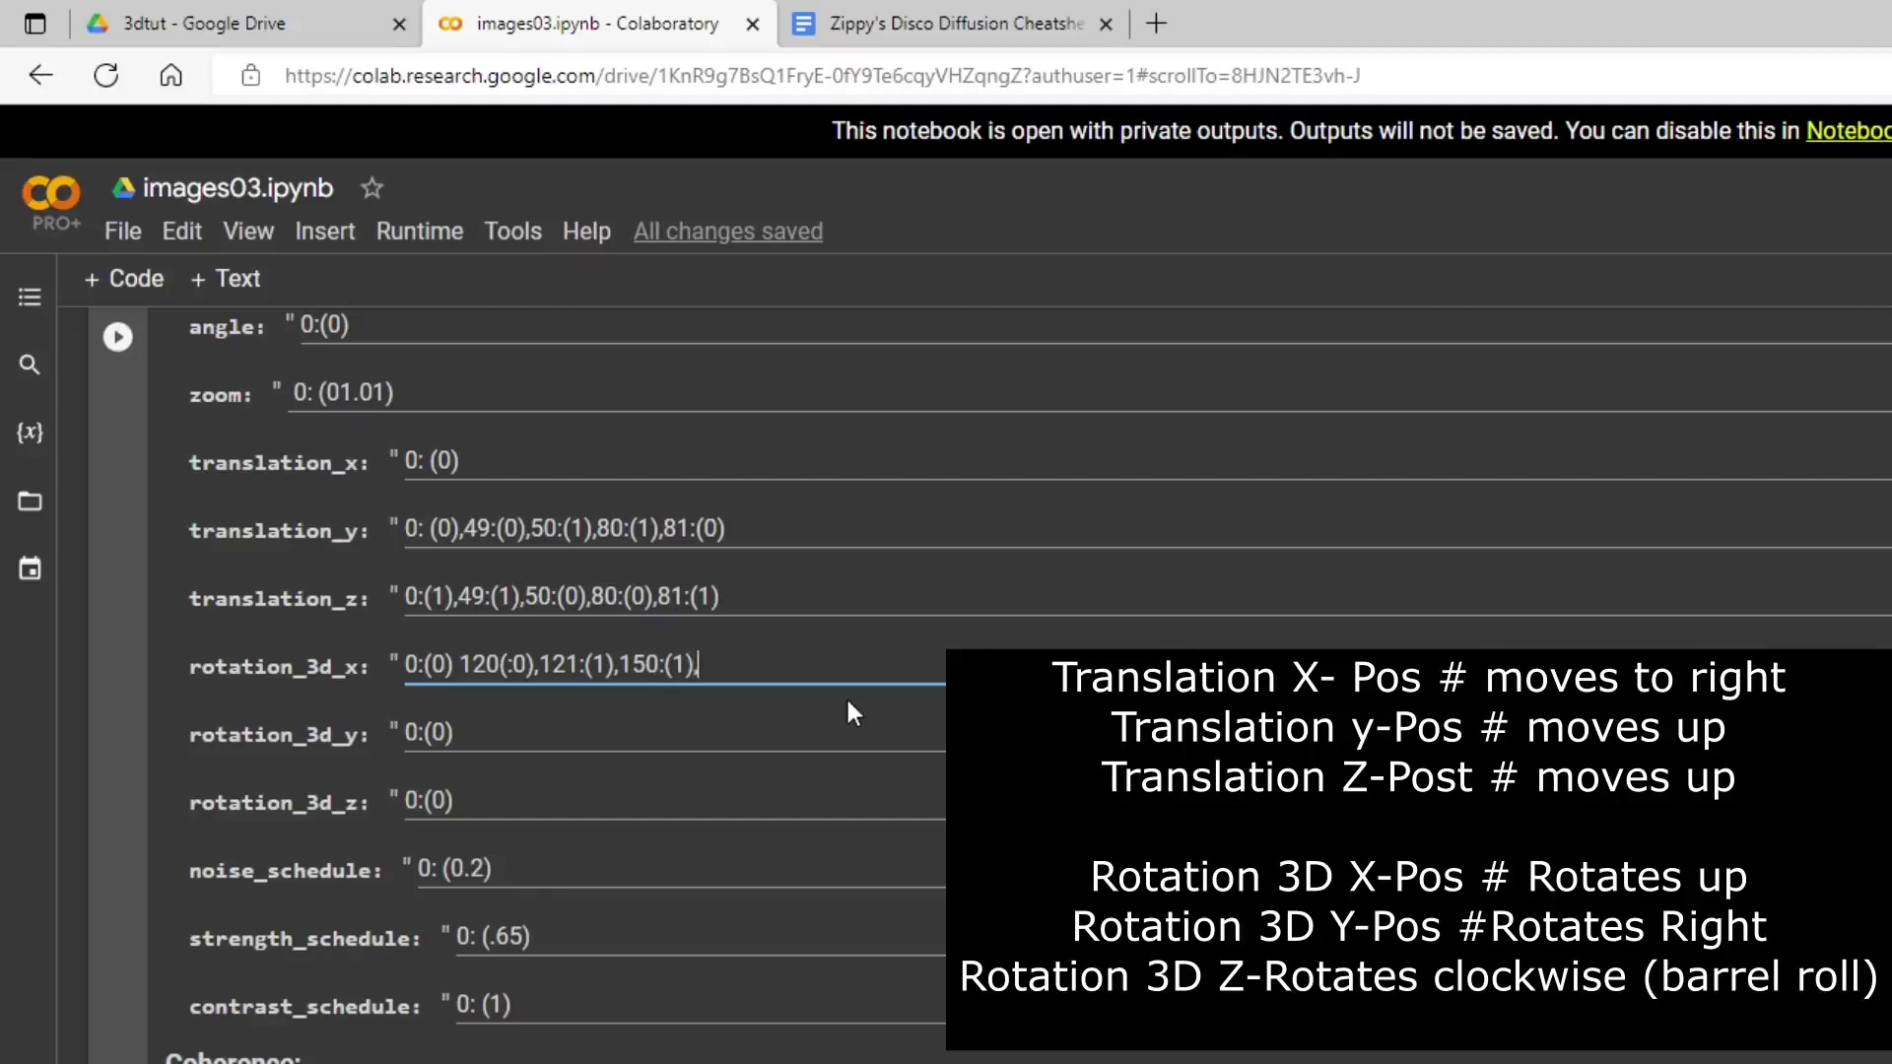
text(151:(0))
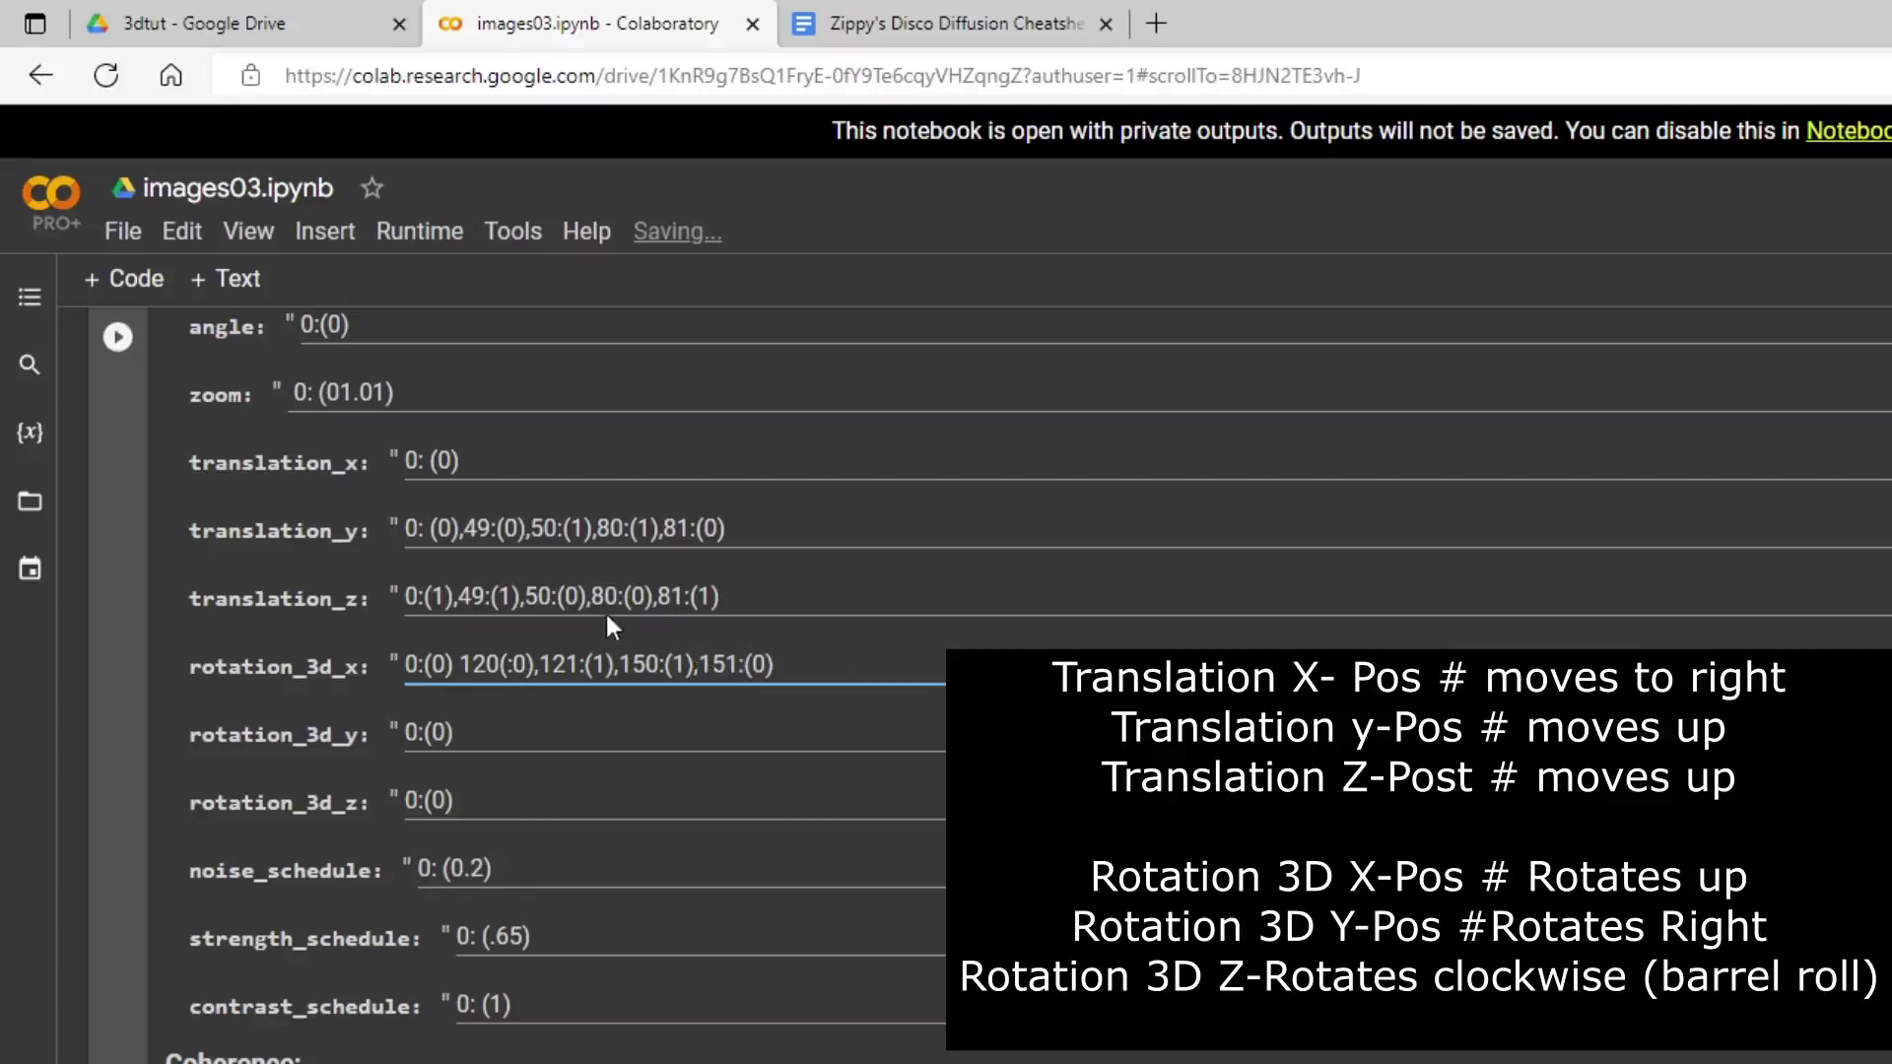
click(754, 598)
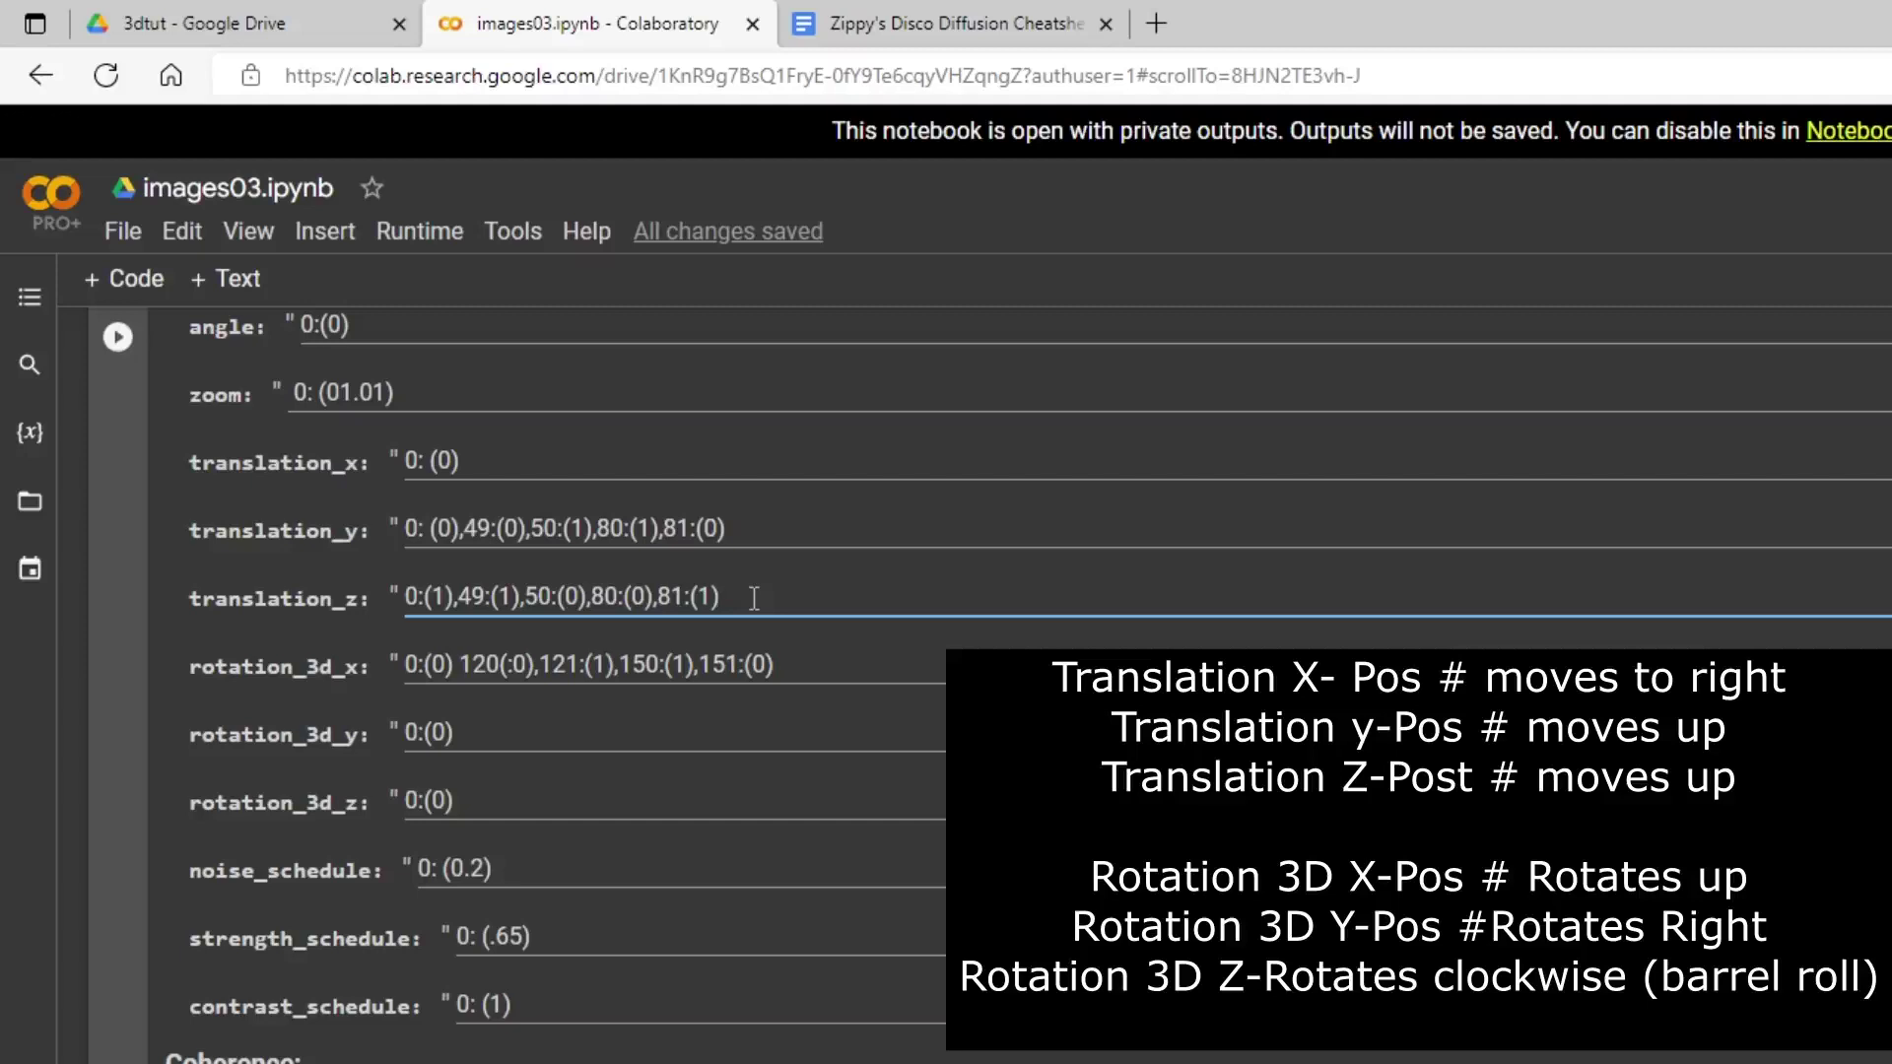
- Append 121(0),150:(0),151:(1) to the end of the translation_z schedule
text(149)
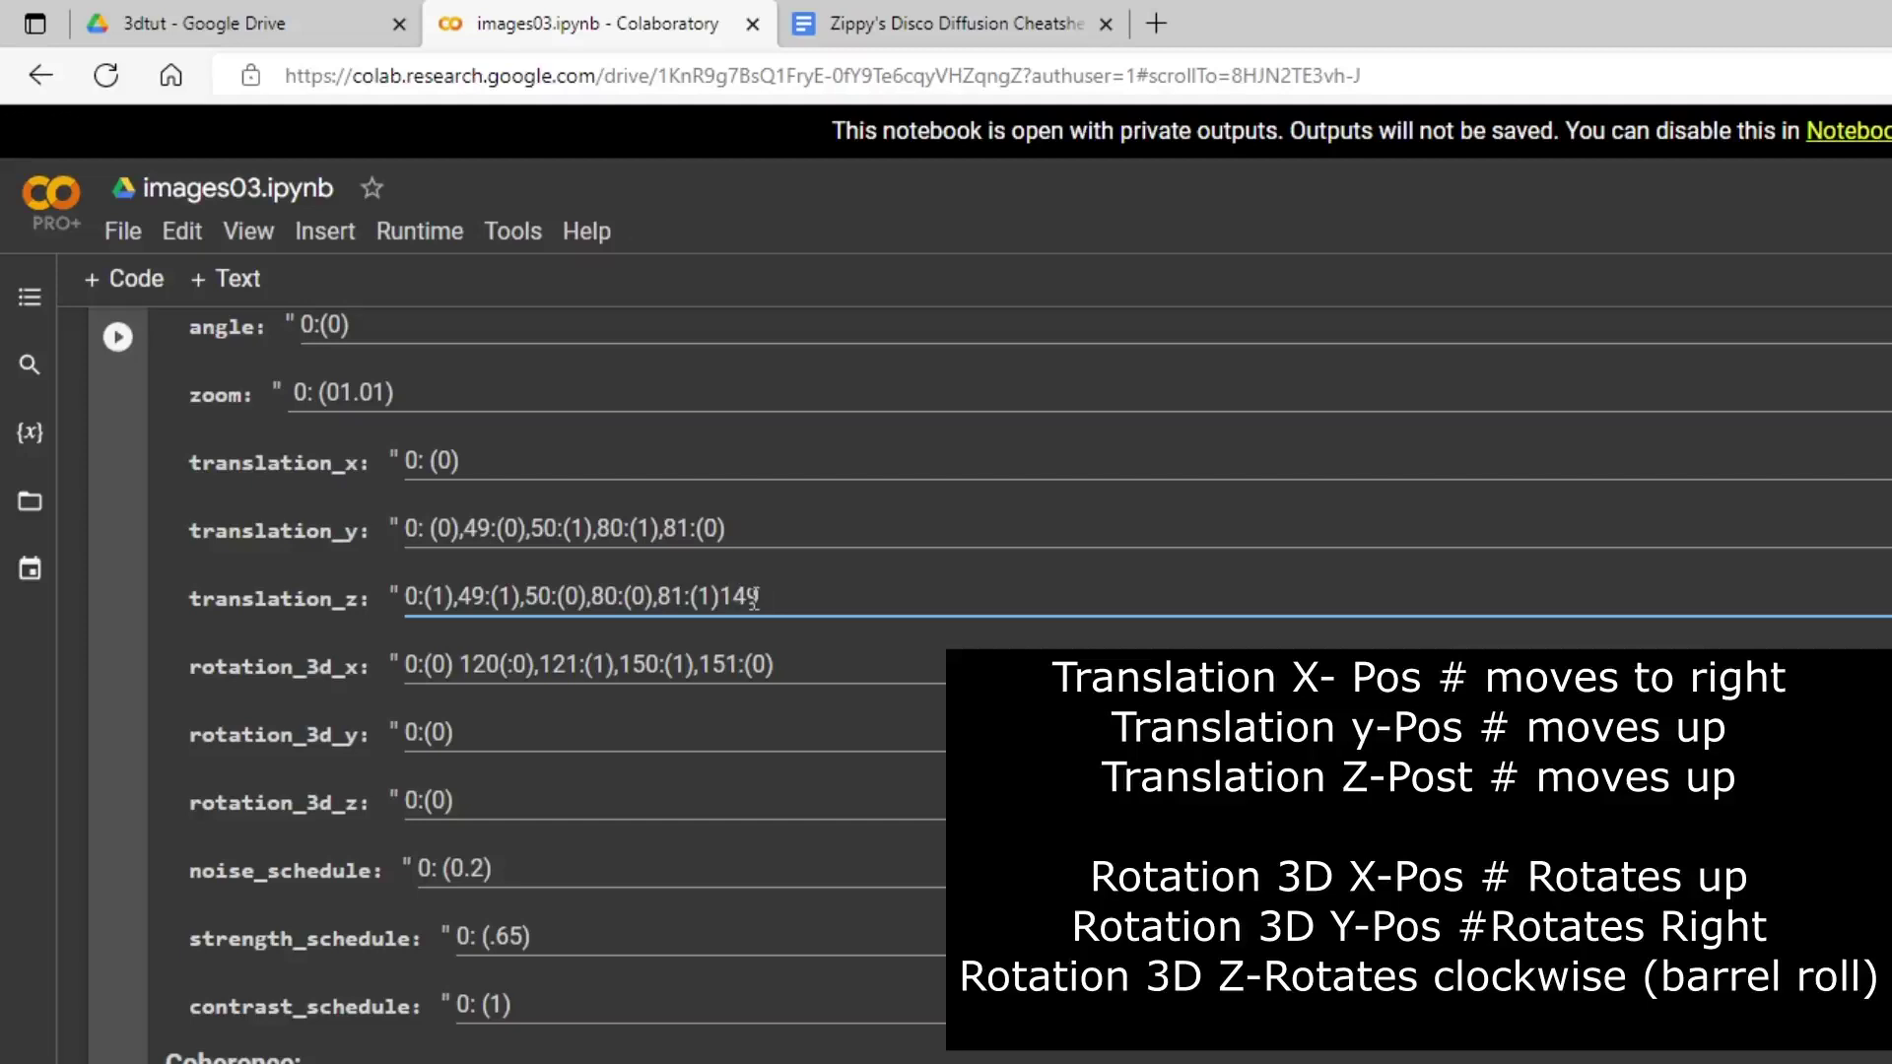
text(:(1),150:(0),)
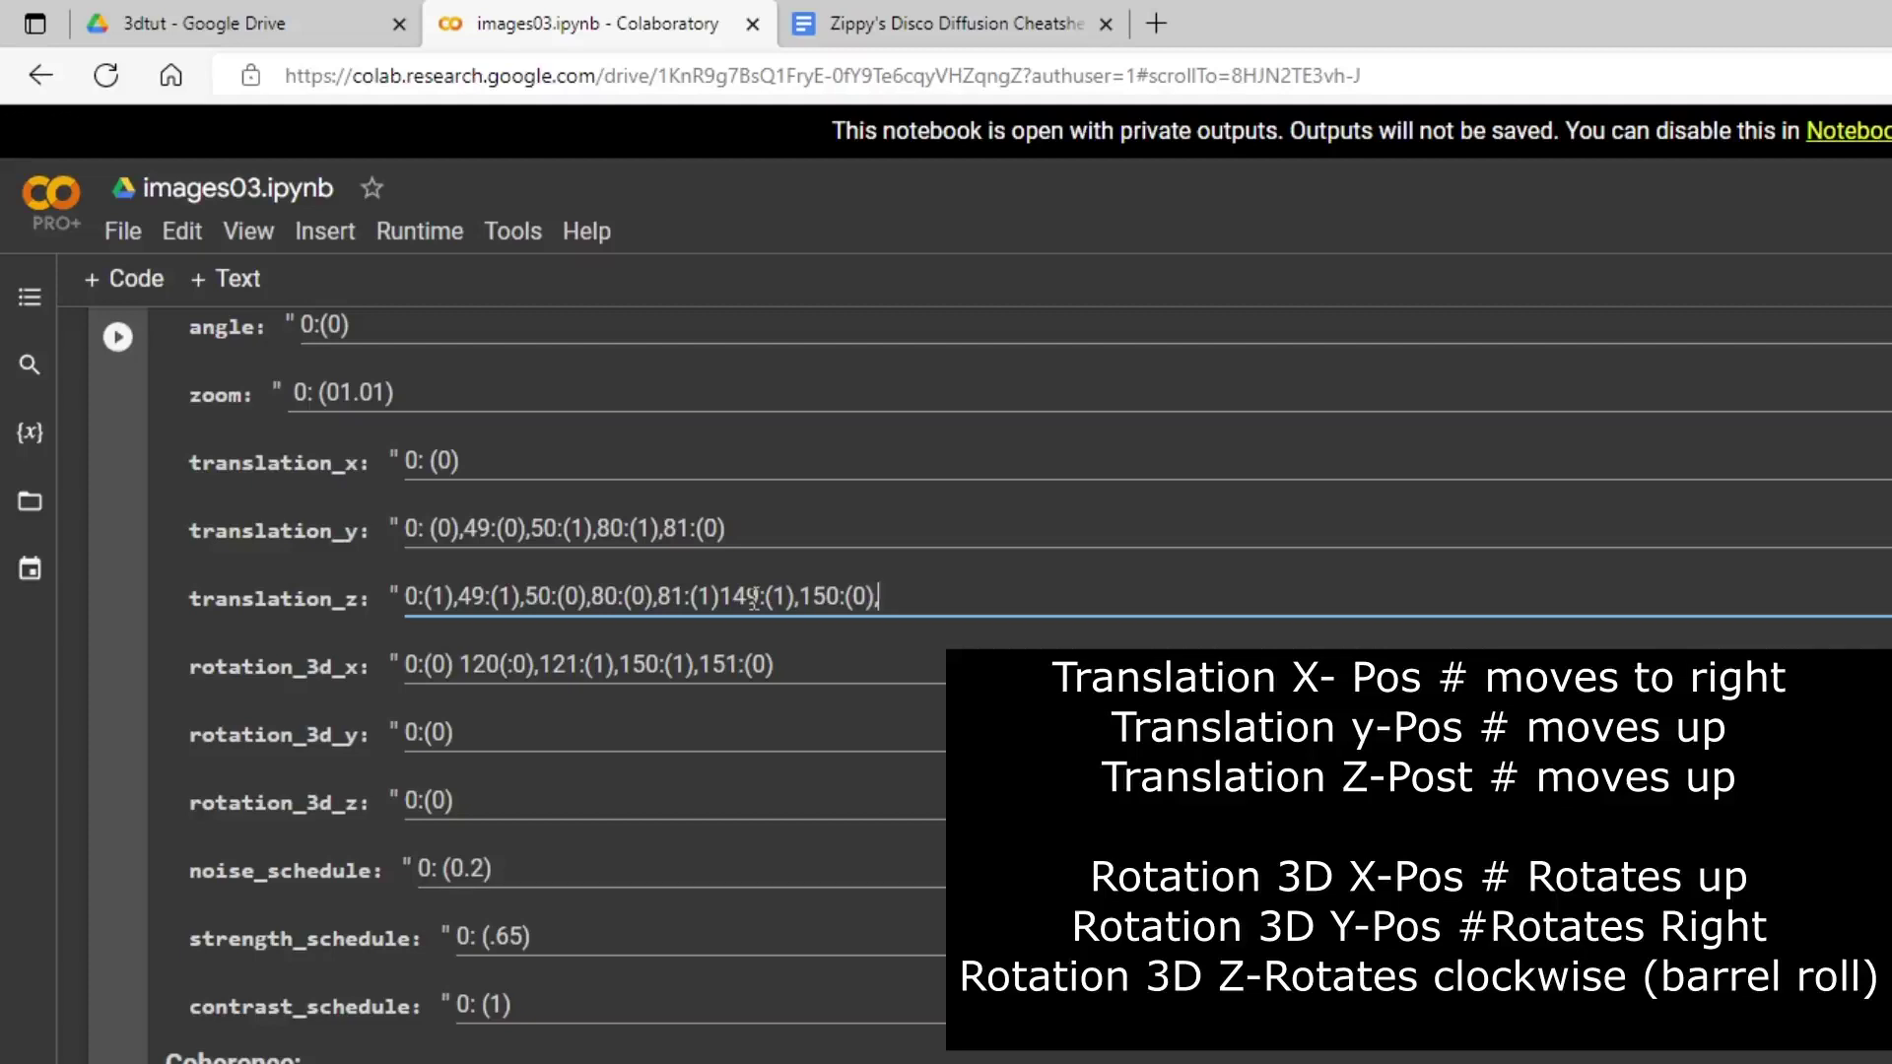
key(BackSpace)
key(BackSpace)
key(BackSpace)
key(BackSpace)
key(BackSpace)
key(BackSpace)
key(BackSpace)
key(BackSpace)
key(BackSpace)
key(BackSpace)
key(BackSpace)
key(BackSpace)
key(BackSpace)
key(BackSpace)
key(BackSpace)
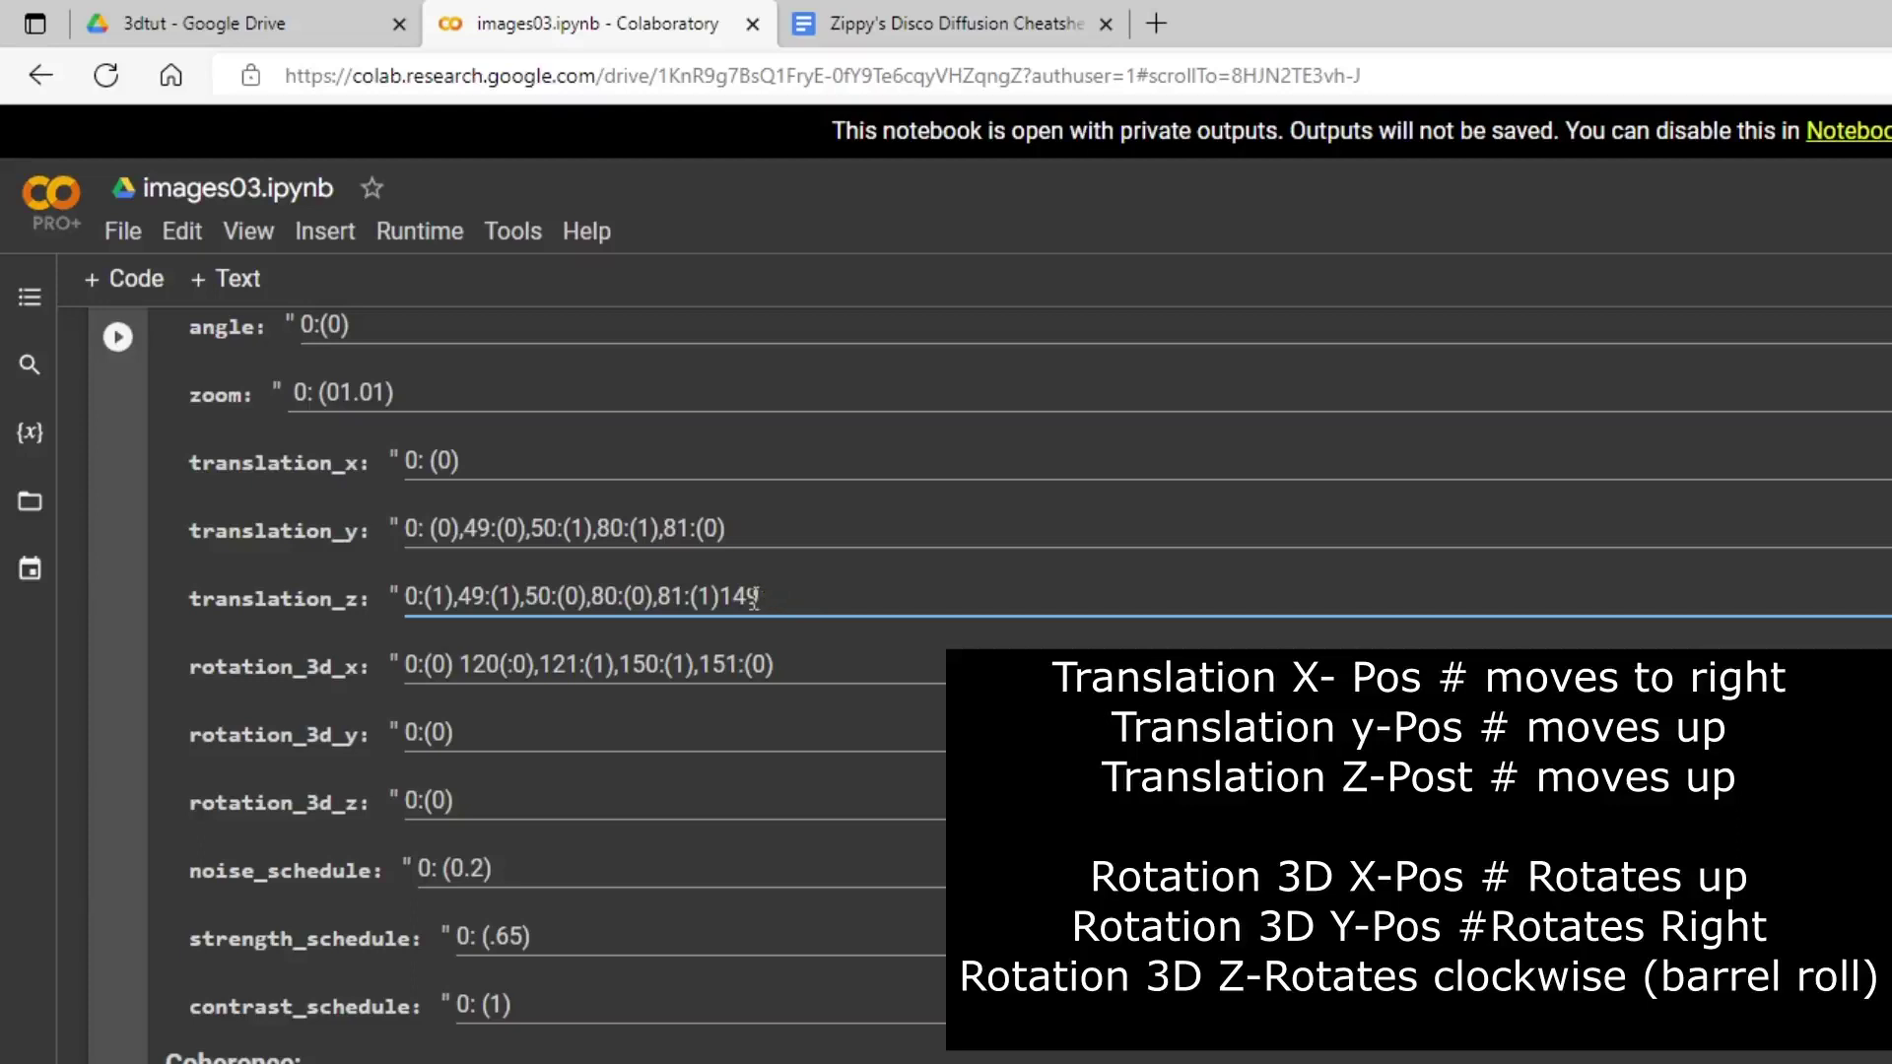
text(21(0),150:()
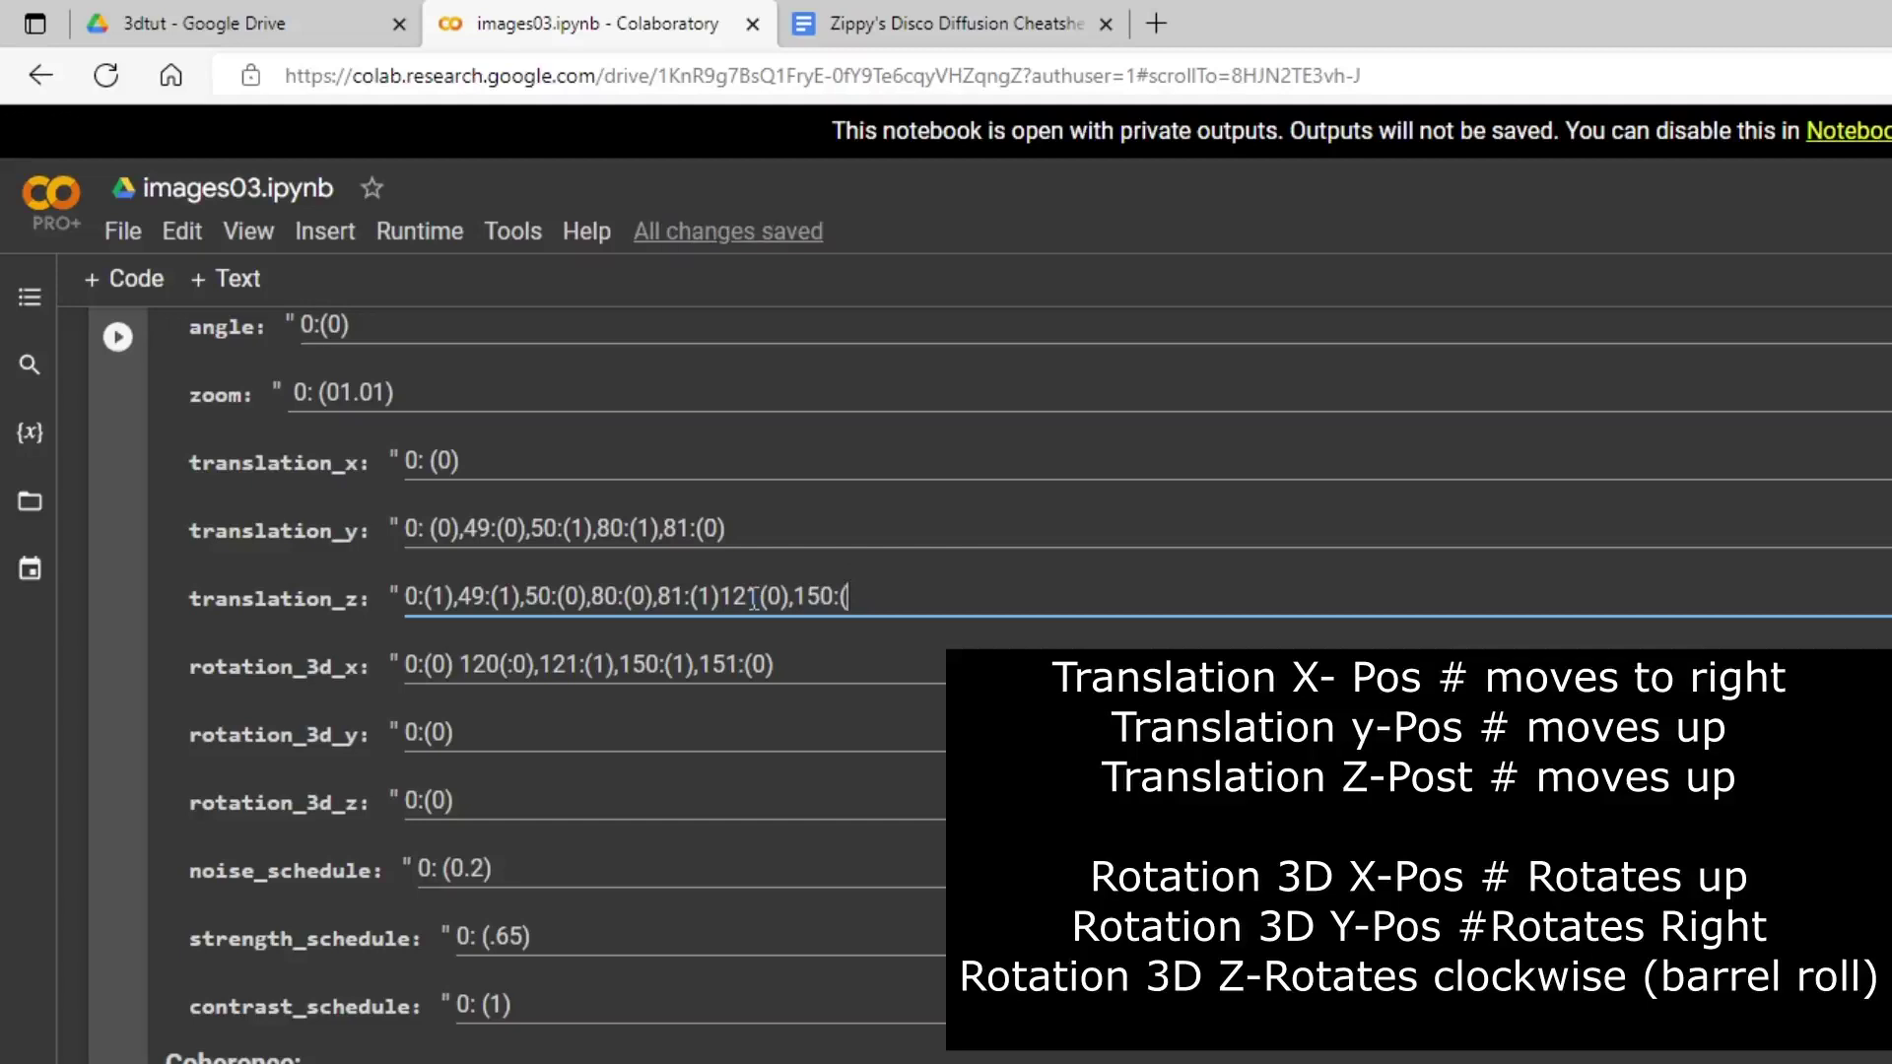
text(0),1)
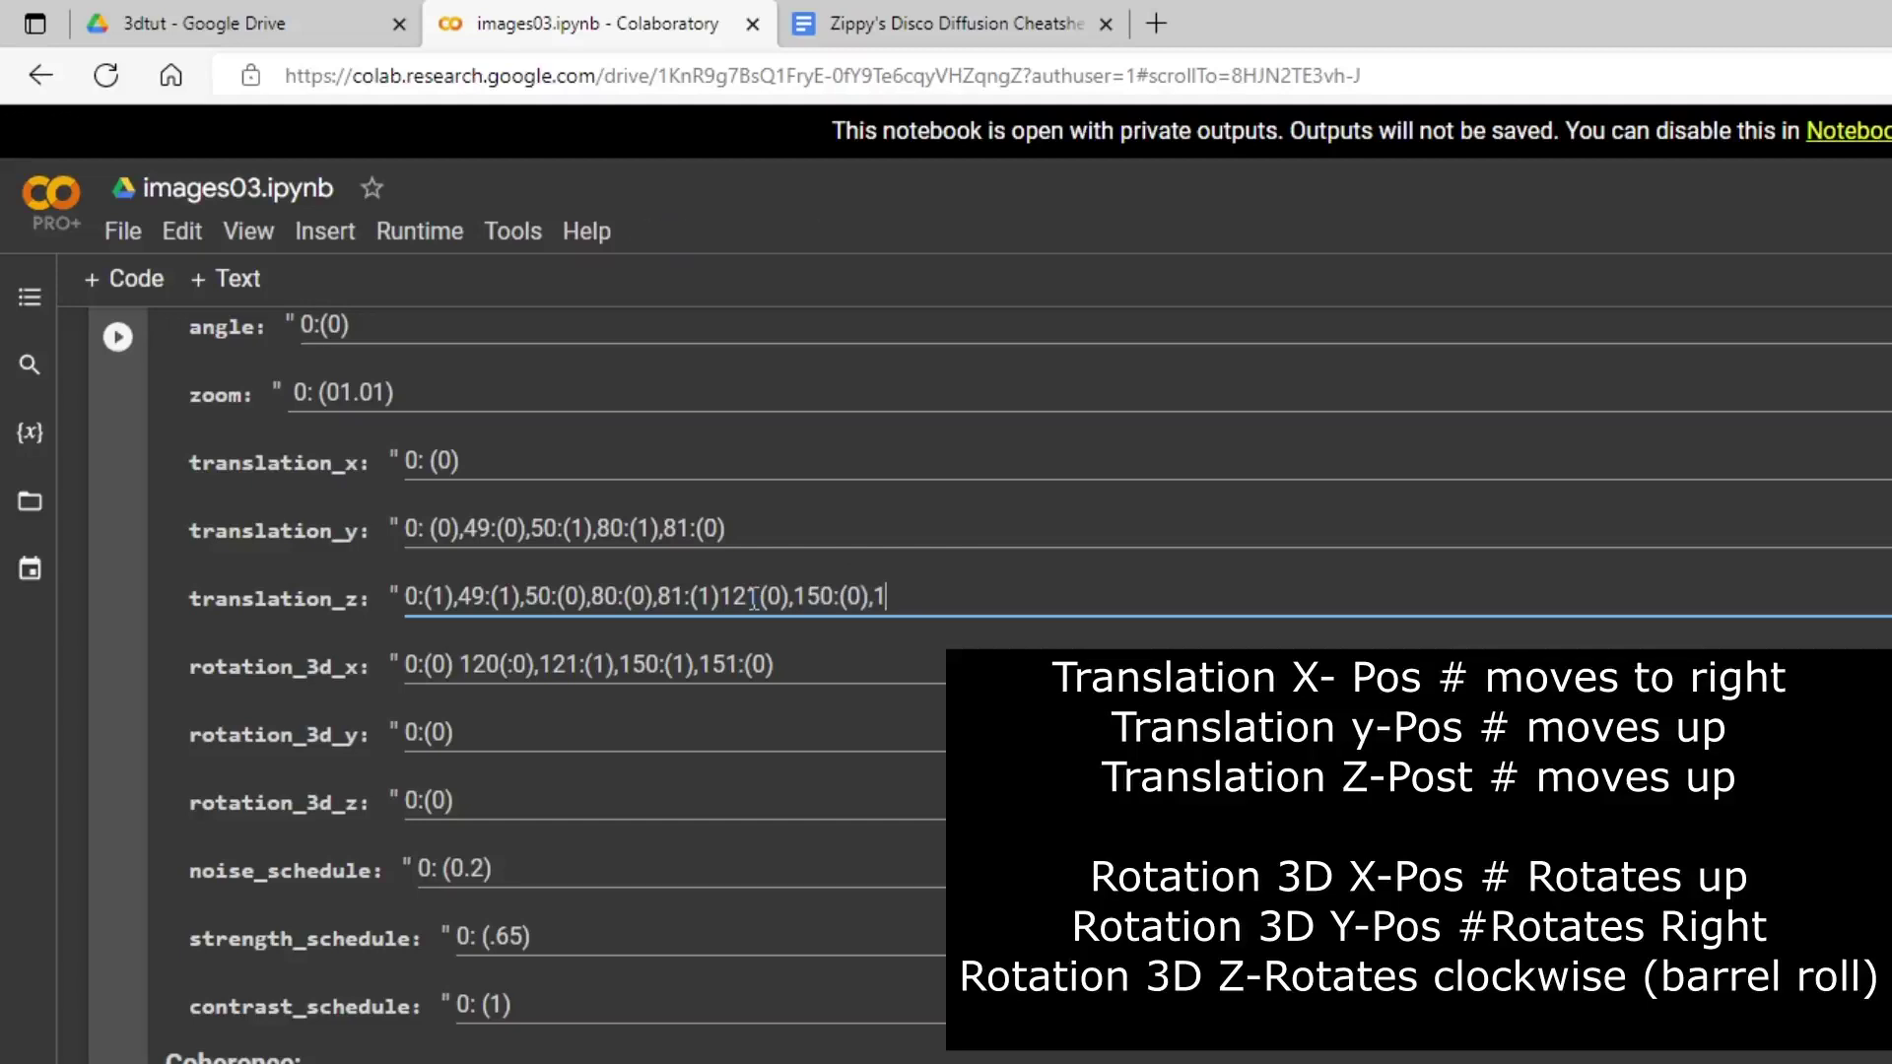
text(51(1)
key(BackSpace)
key(BackSpace)
text(:1))
key(Left)
key(Left)
key(Left)
text(()
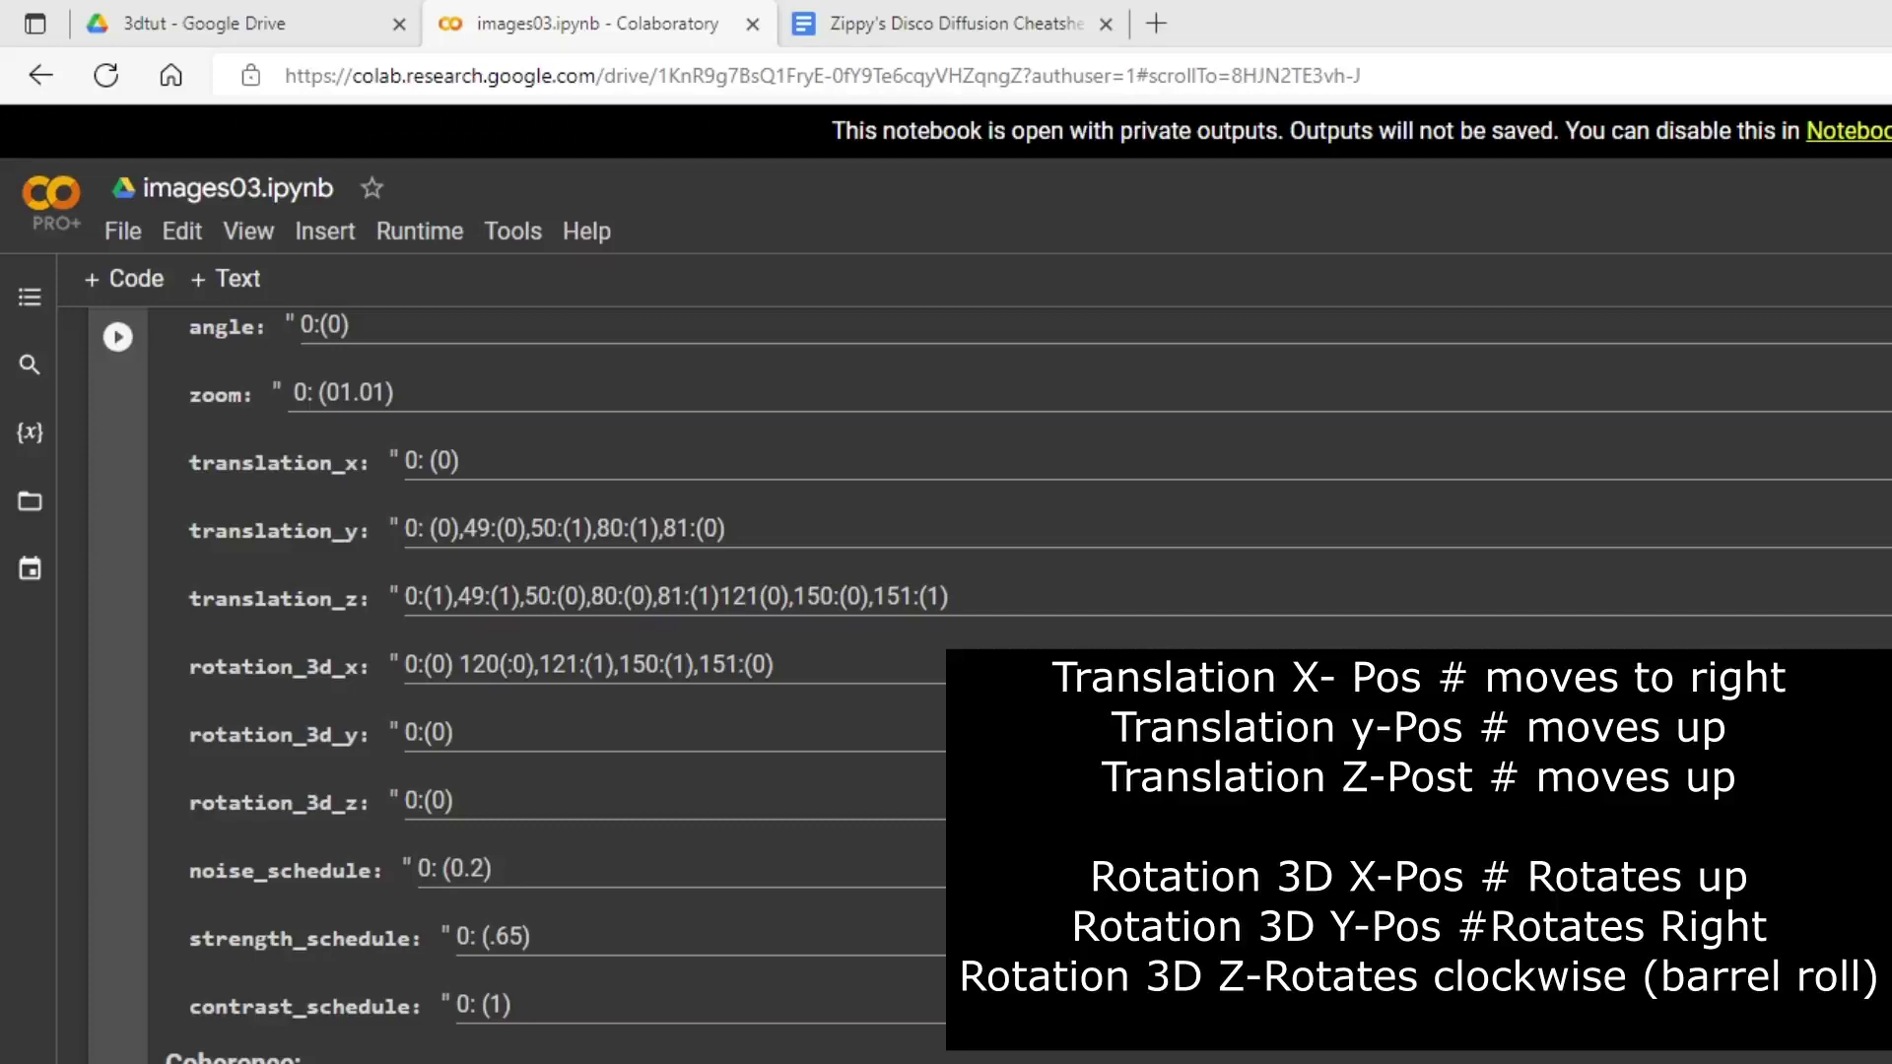
key(alt+Tab)
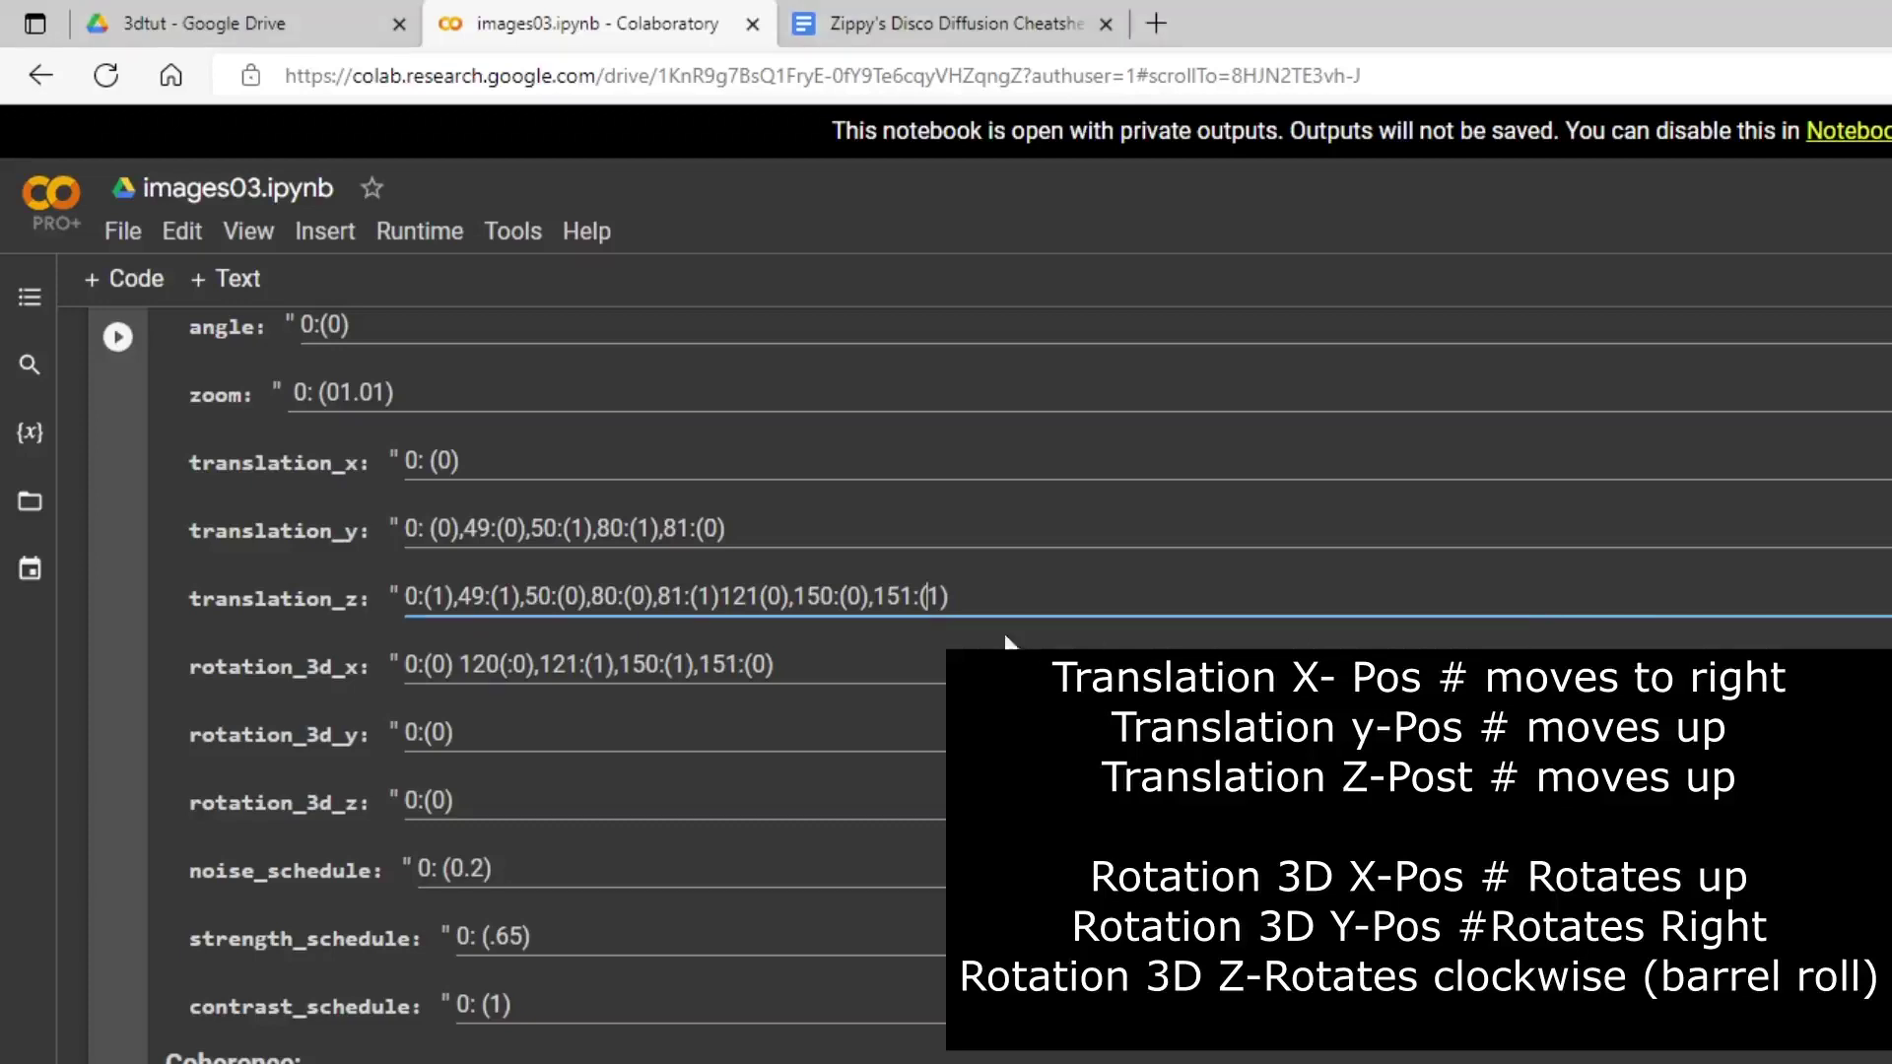
- Add keyframes 199:(0),200:(1),230:(1),231:(0) to rotation_3d_y and select them
click(487, 741)
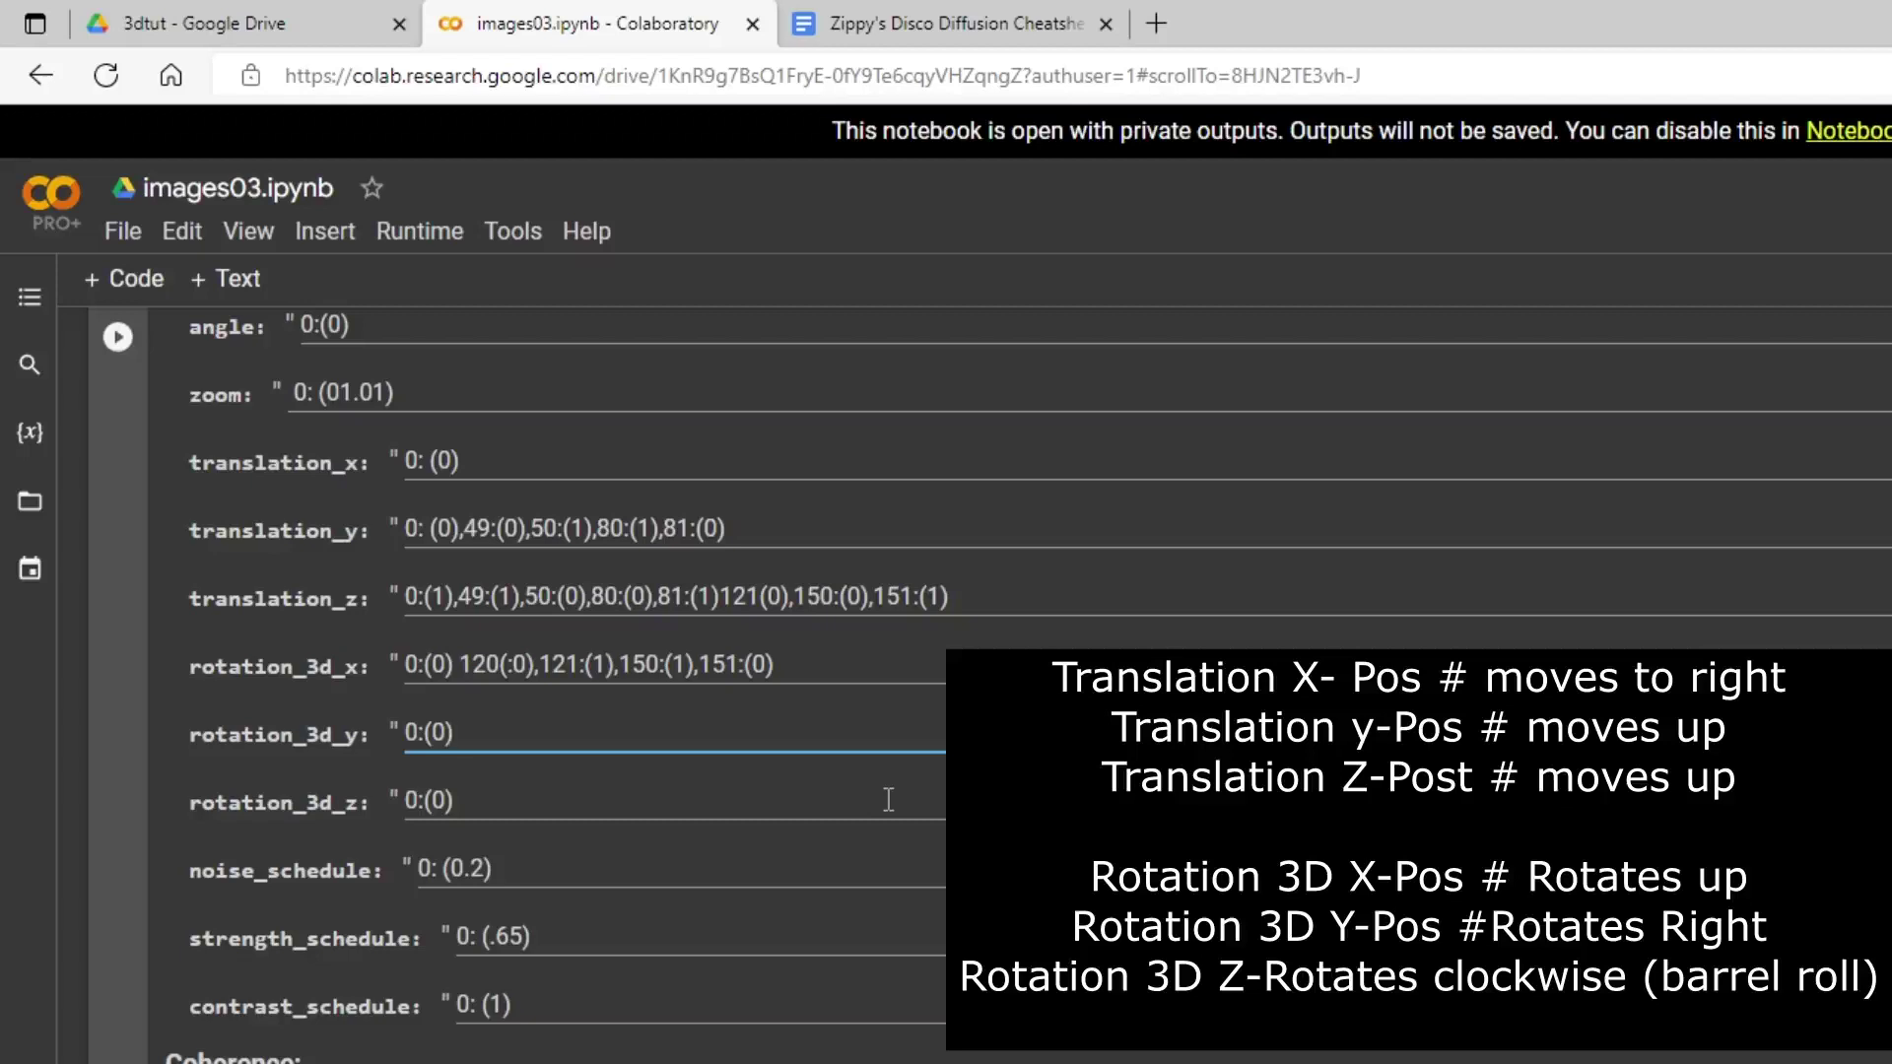
text(,199:(0),200)
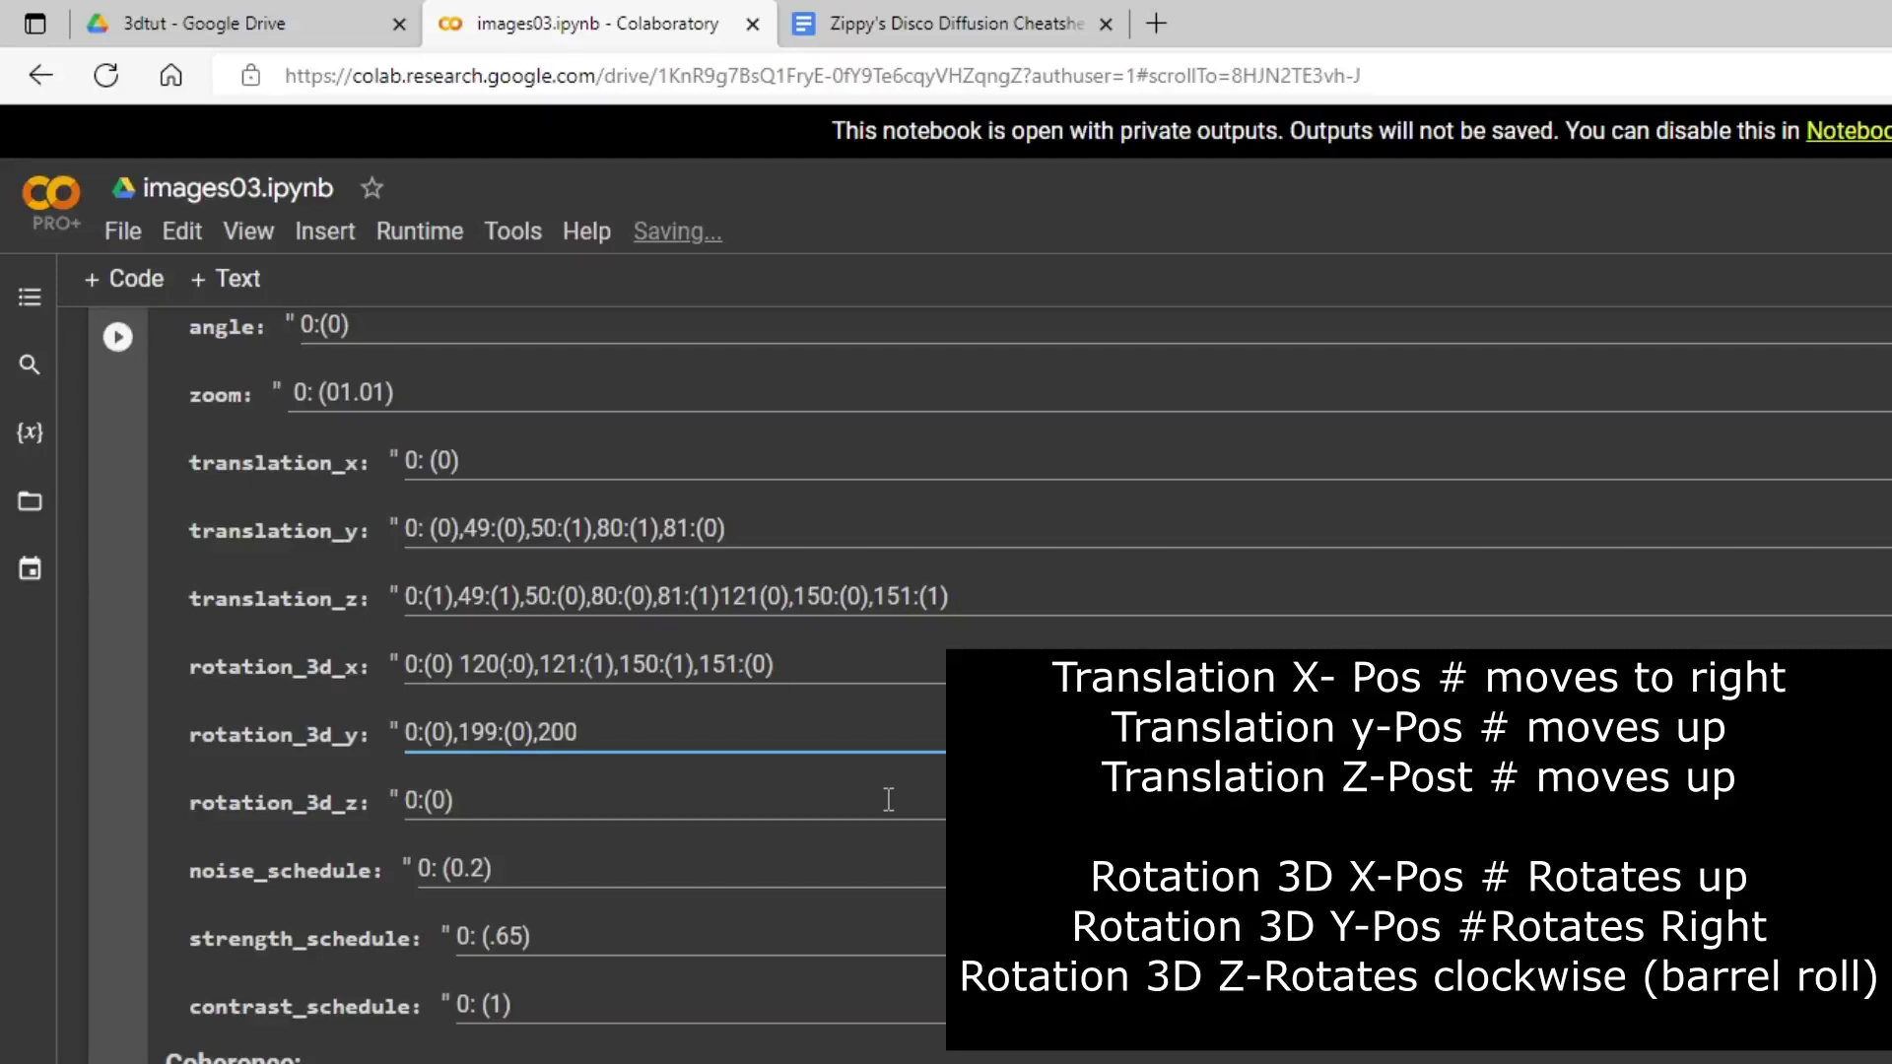
text(:()
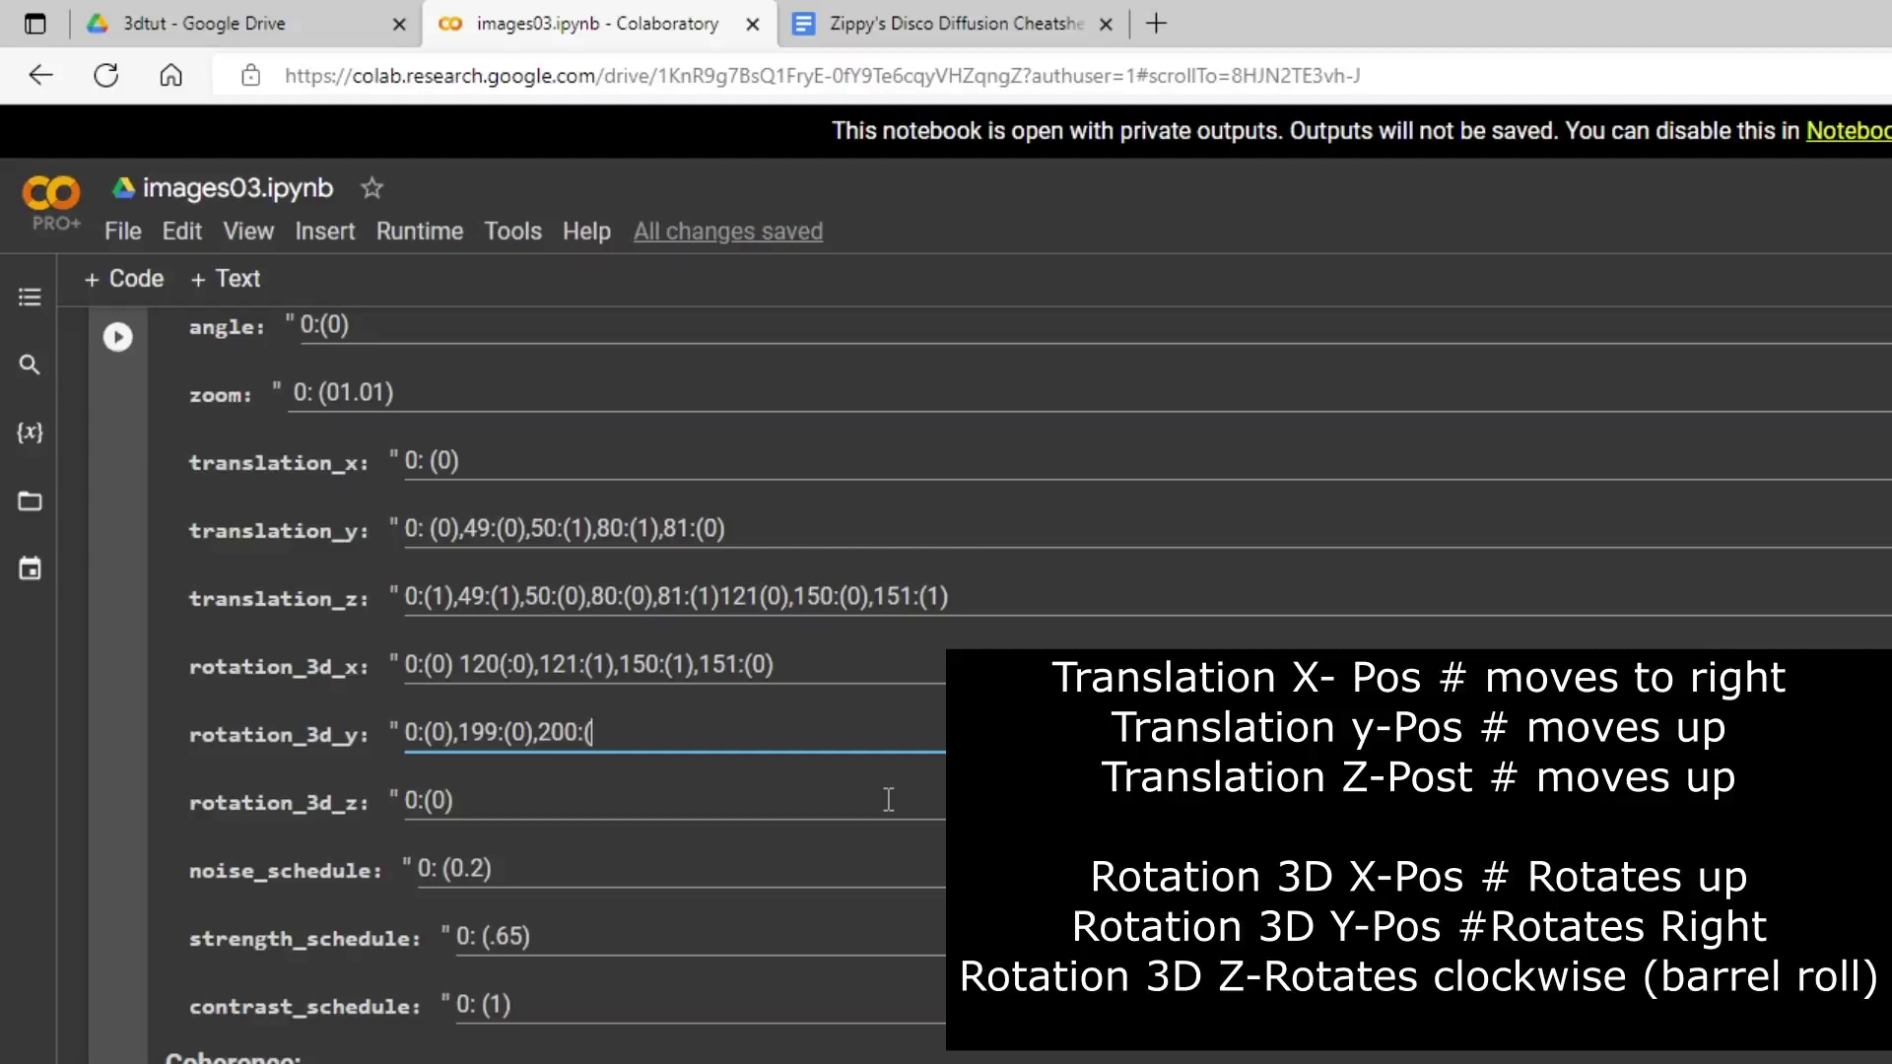
text(1),230(1),231:(0))
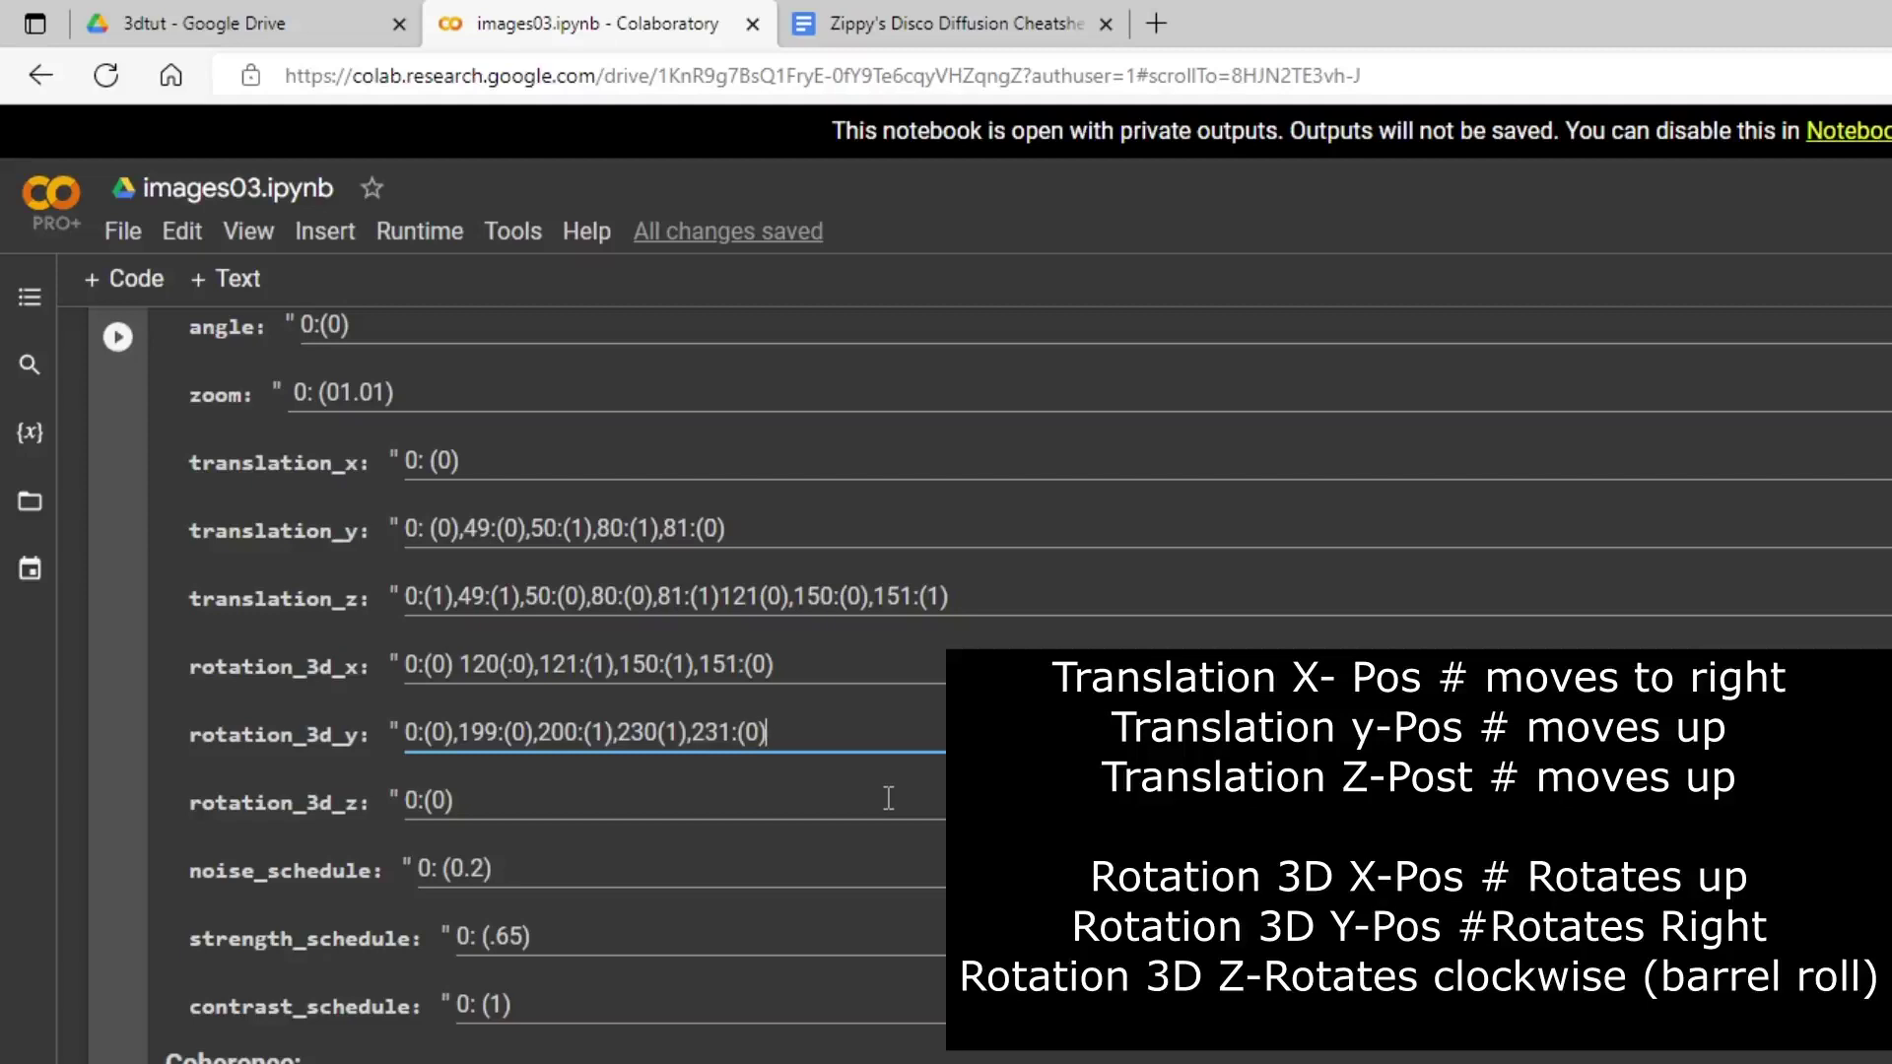
key(Left)
key(Left)
key(Left)
key(Left)
key(Left)
key(Left)
key(Left)
key(Left)
key(Left)
text(:)
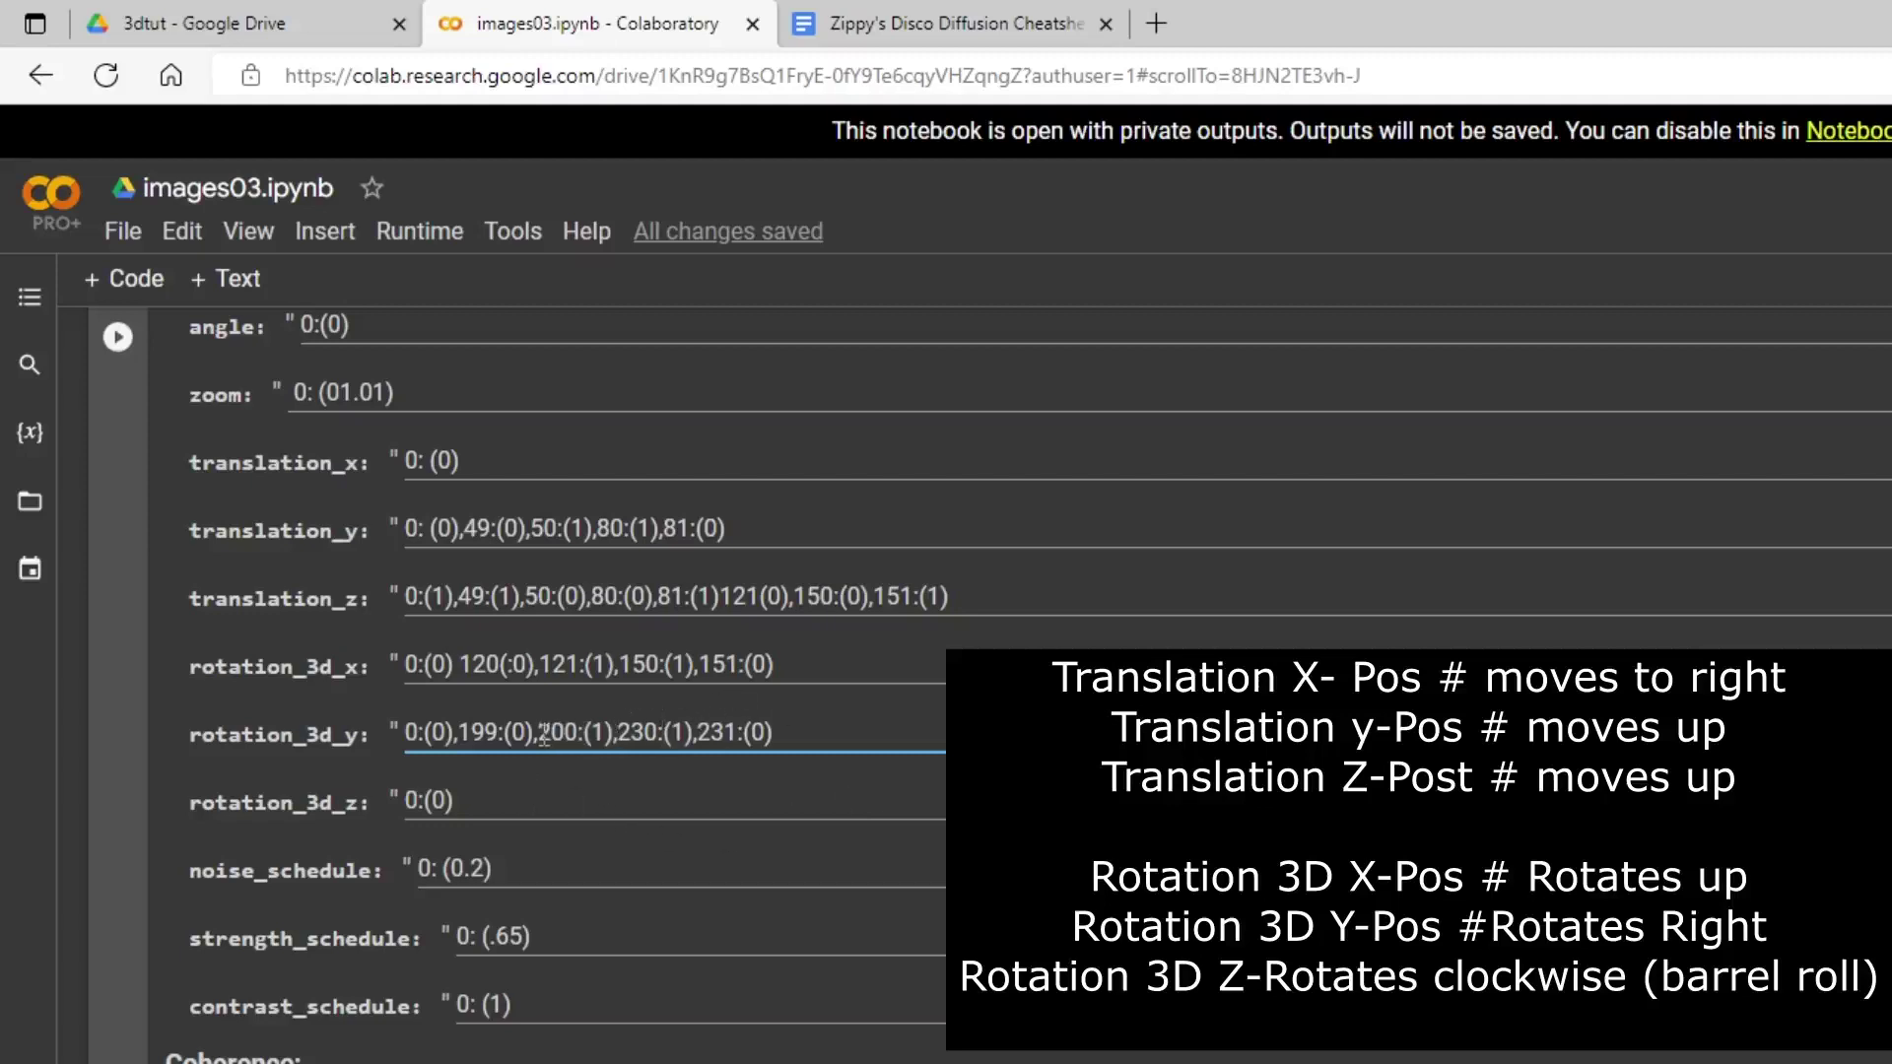
drag(538, 733, 781, 735)
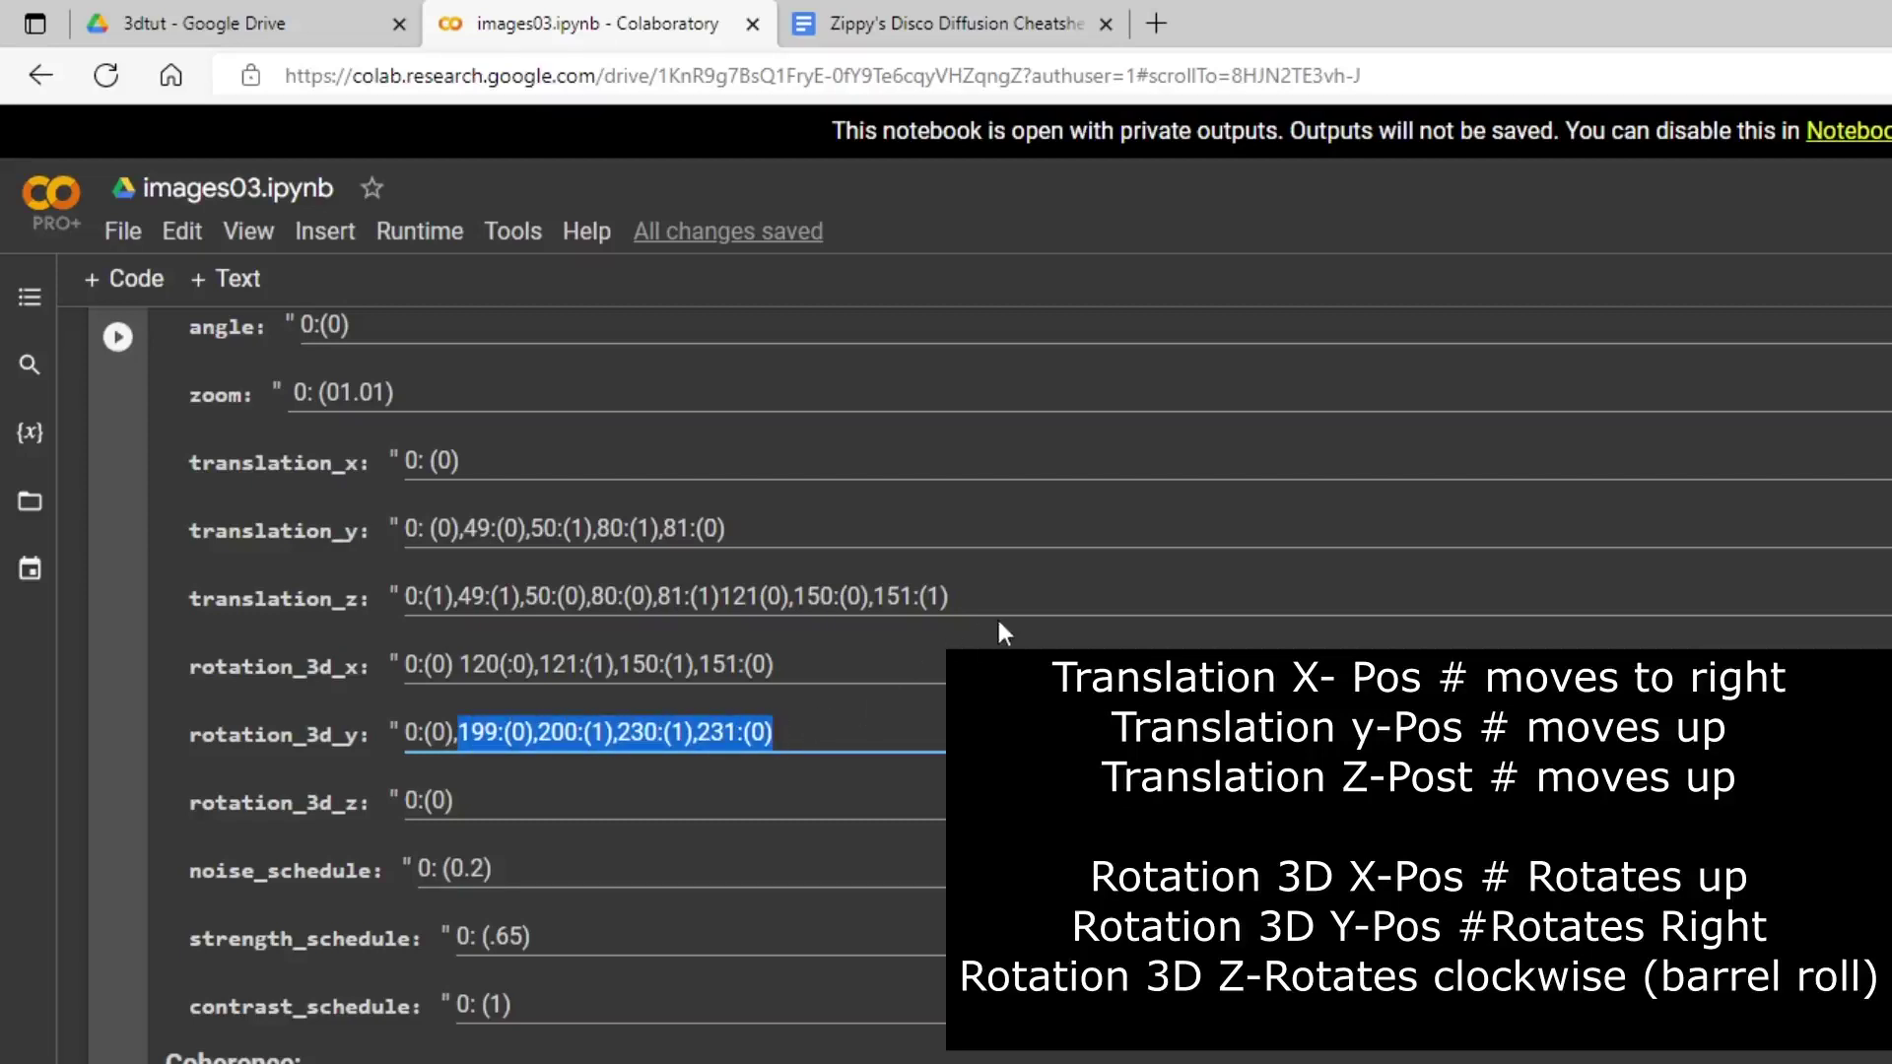
- Paste the rotation keyframes at the end of translation_z as 199:(1),200:(0)
click(989, 590)
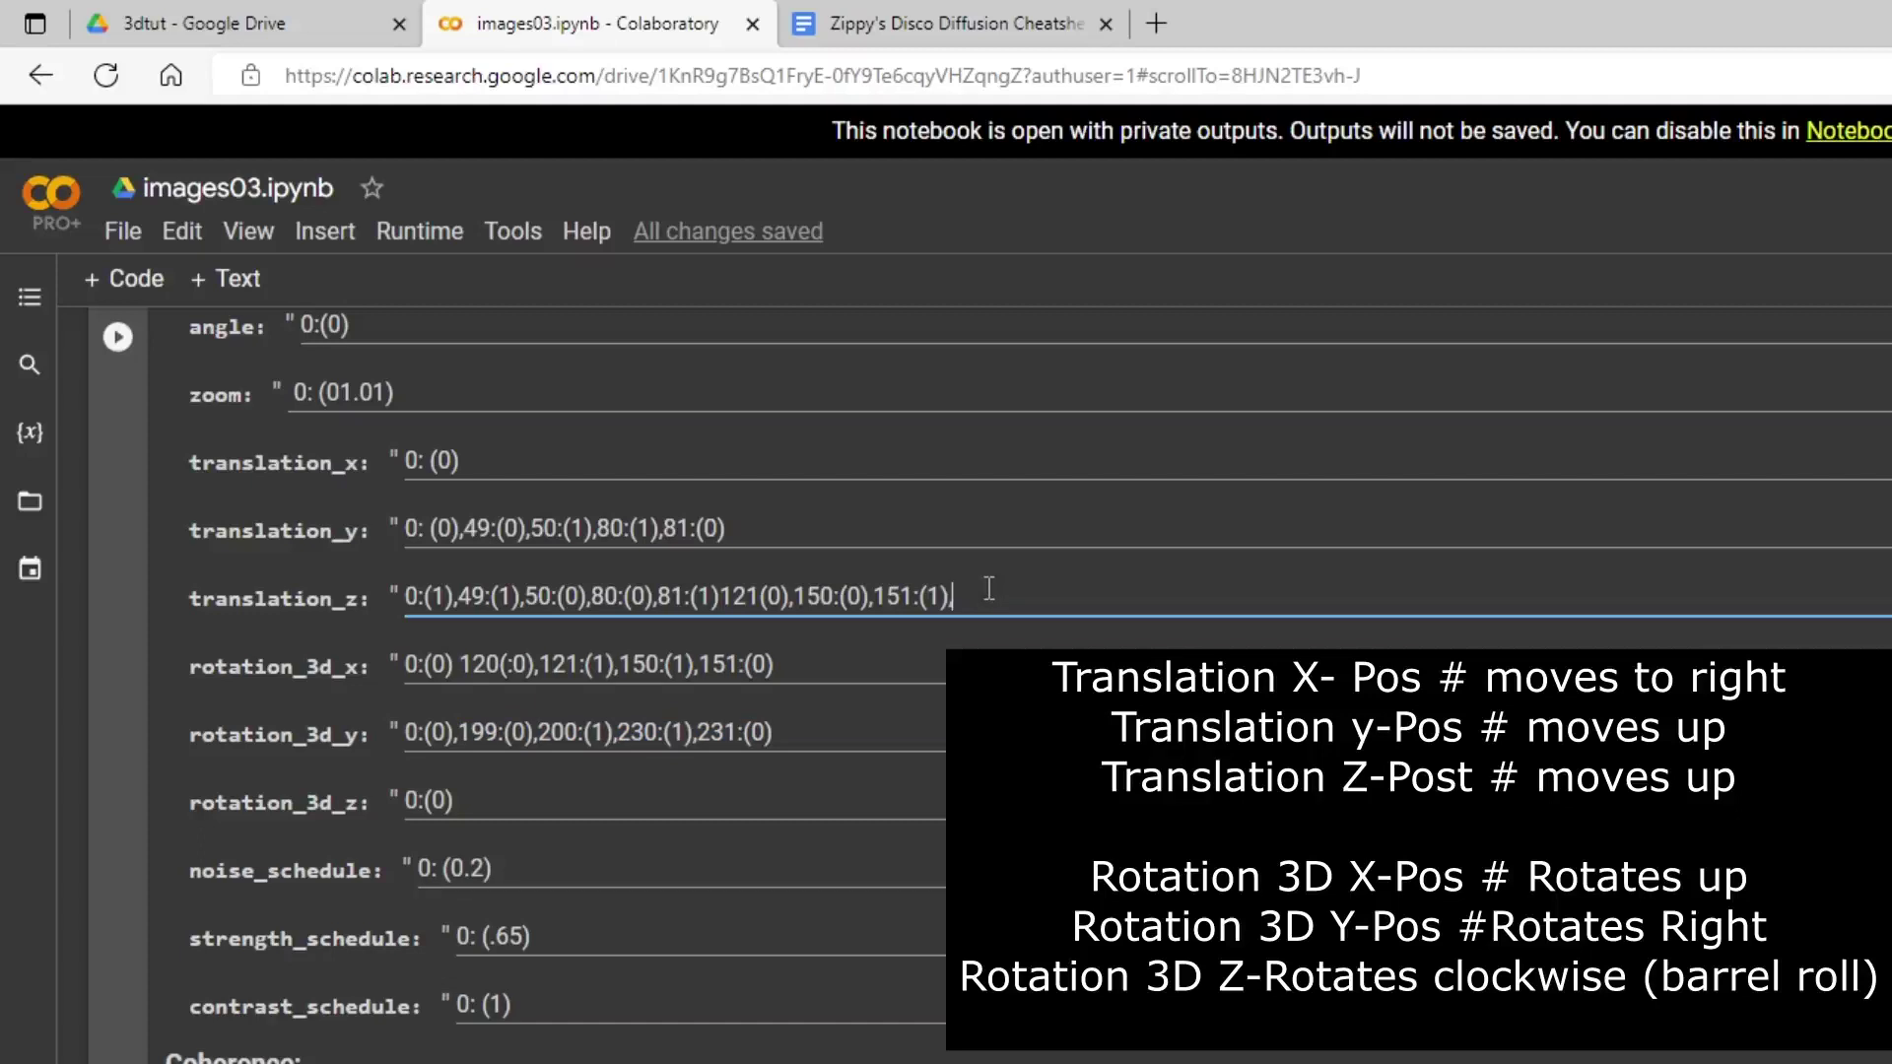
text(,199:(0),200:(1),230:(1),231:(0))
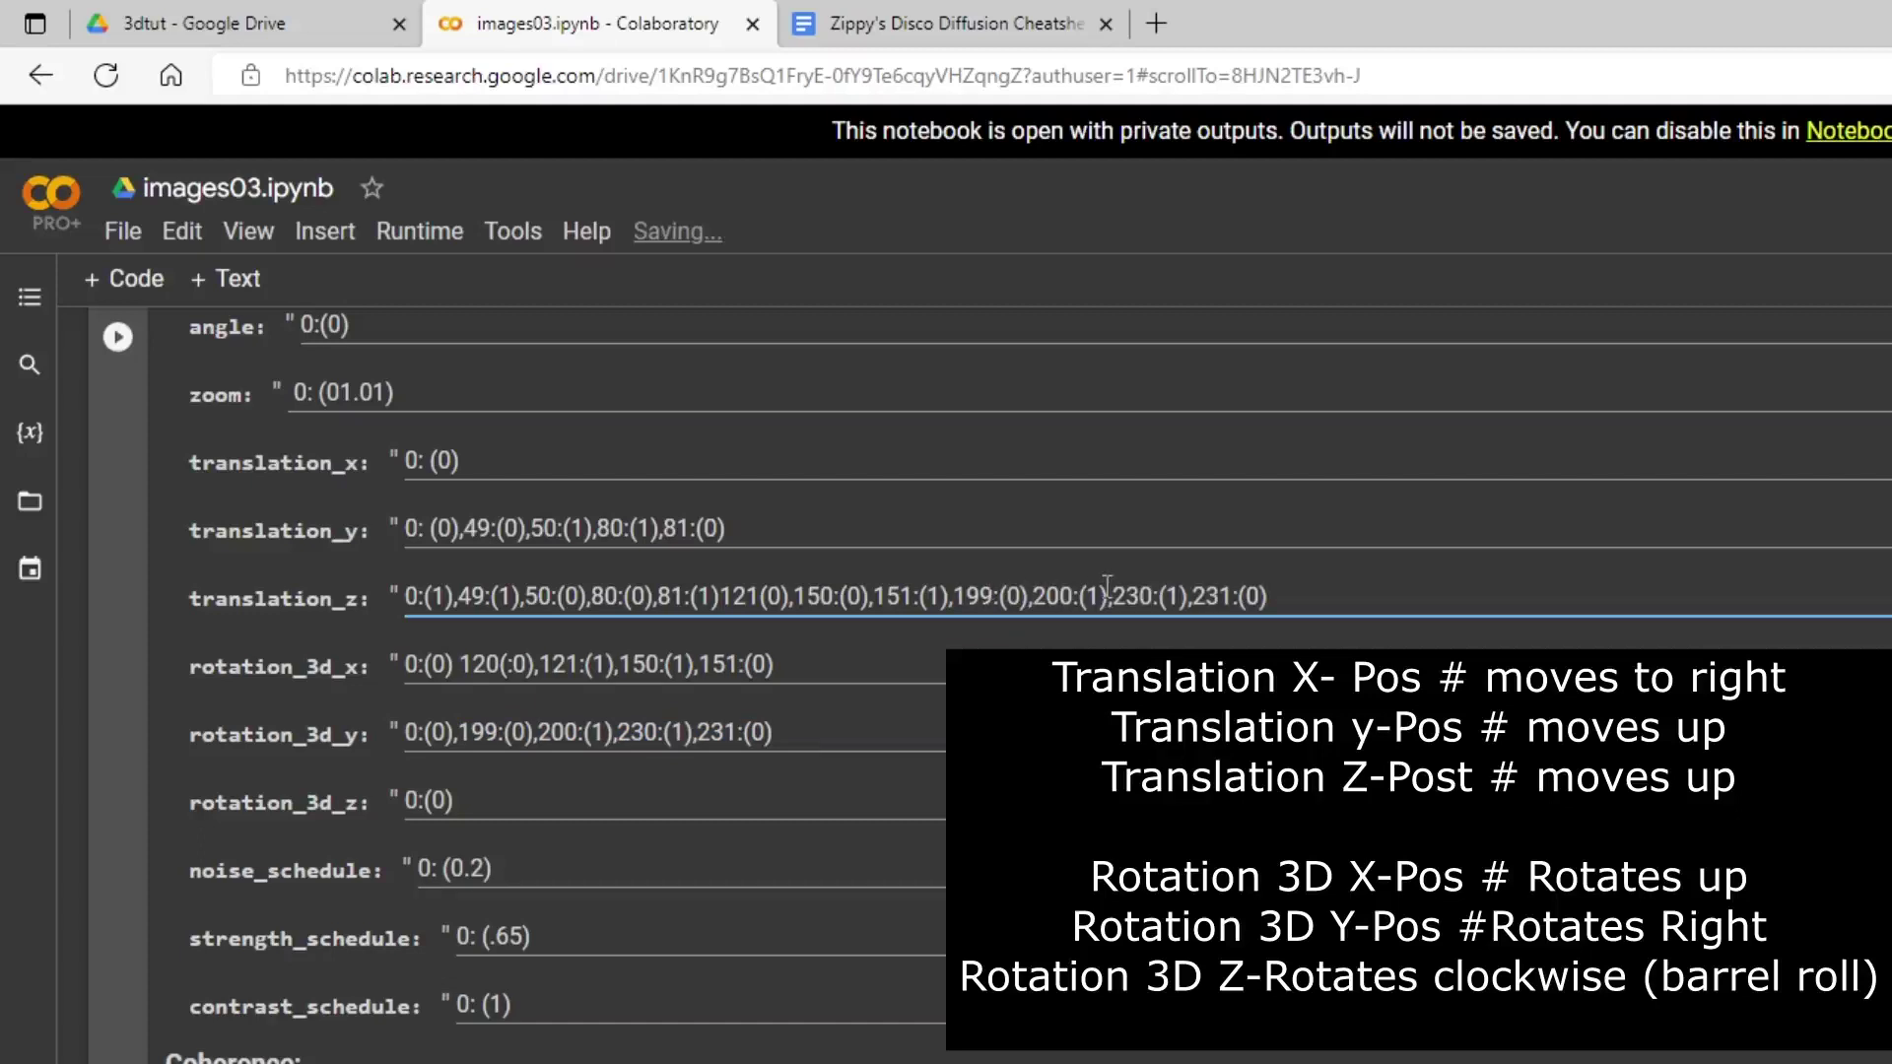
click(1021, 596)
key(BackSpace)
text(1)
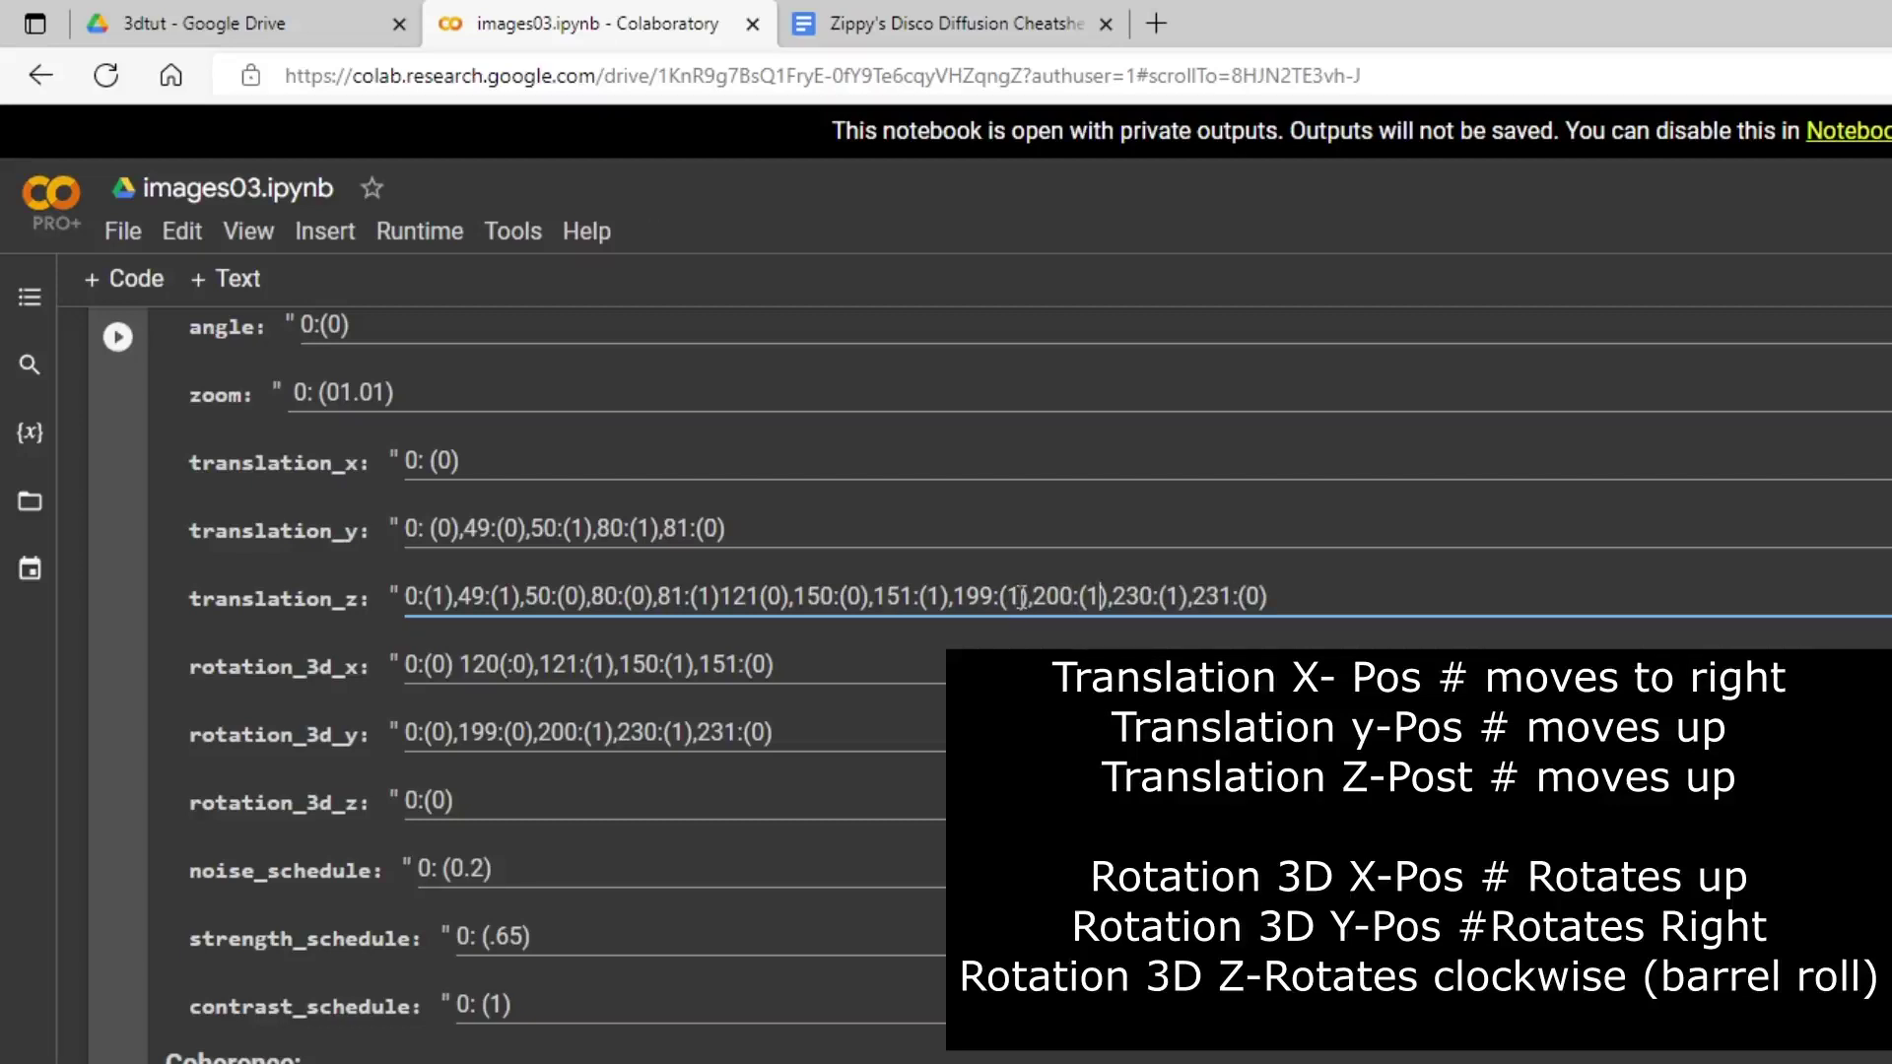
key(Delete)
text(0)
- Set the pasted translation_z keyframes to 230:(0) and 231:(1)
key(Right)
key(Right)
key(Right)
key(Right)
key(Right)
key(Right)
key(Right)
key(Delete)
text(0)
key(Right)
key(Right)
key(Delete)
text(1)
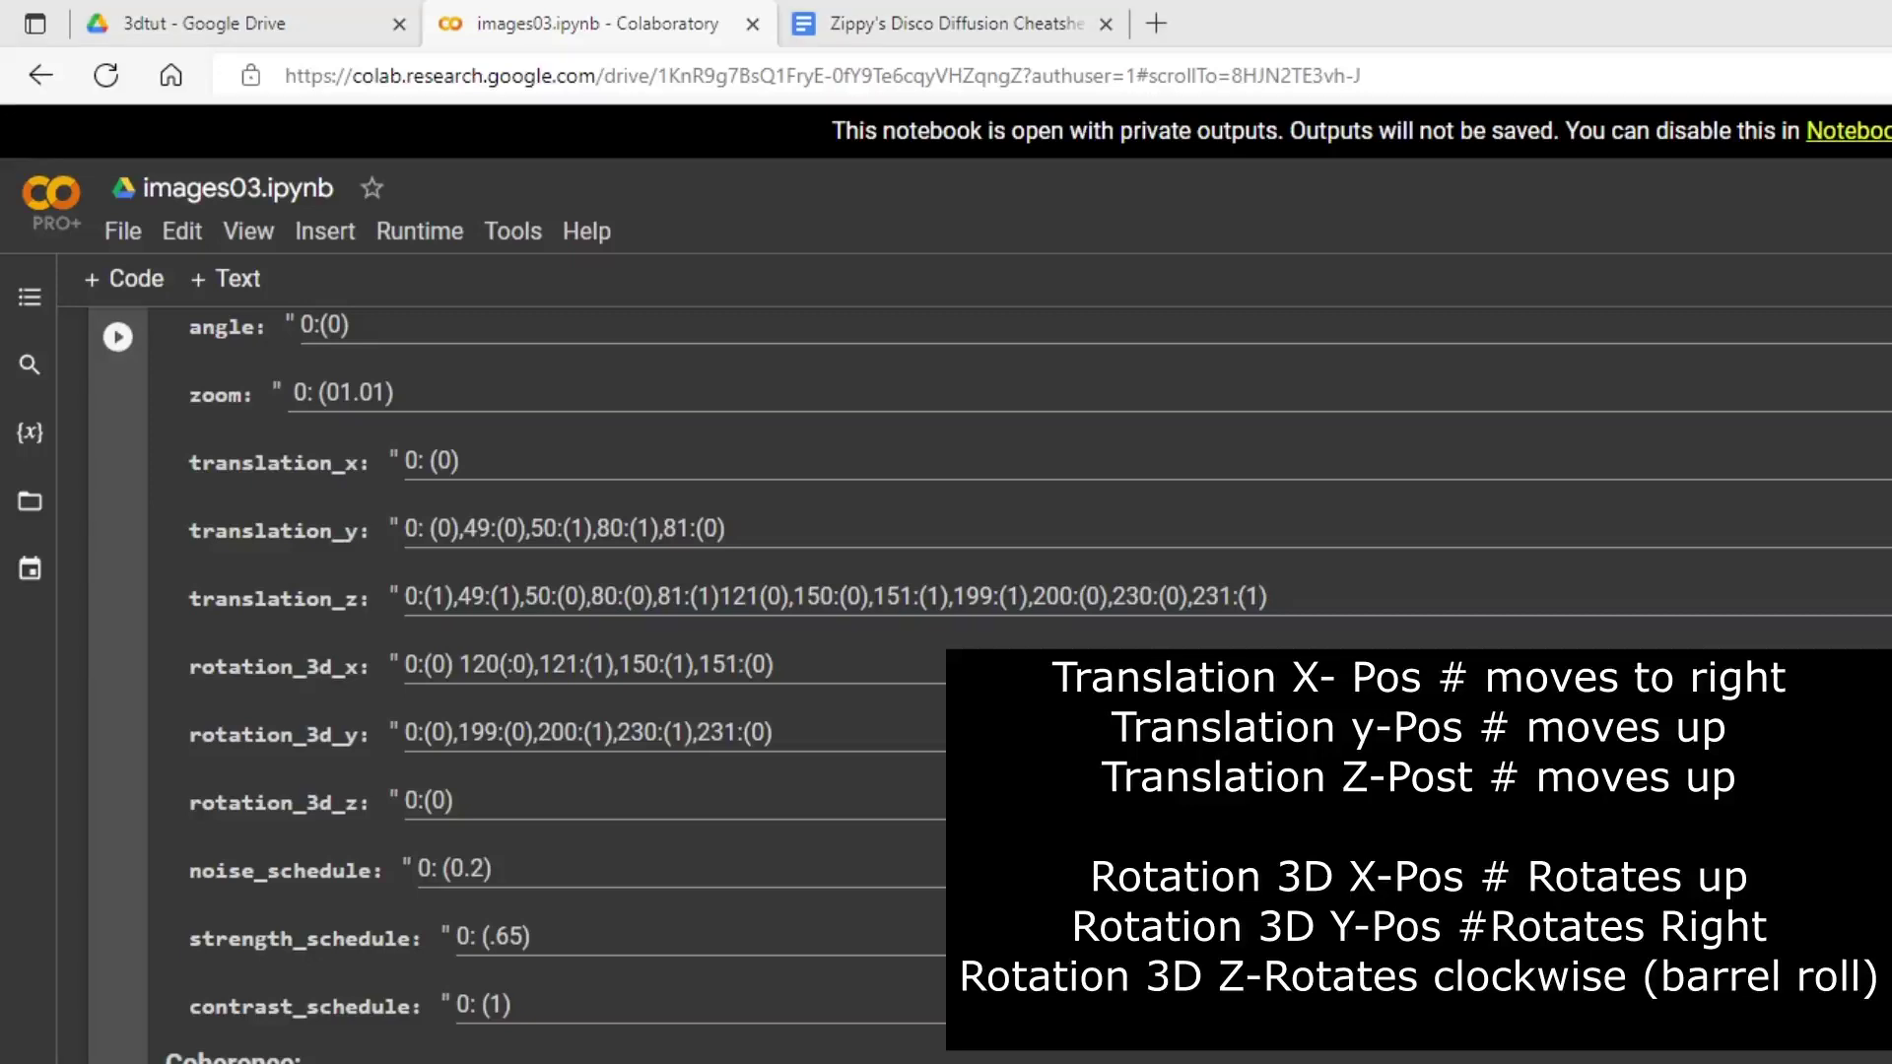
key(alt+Tab)
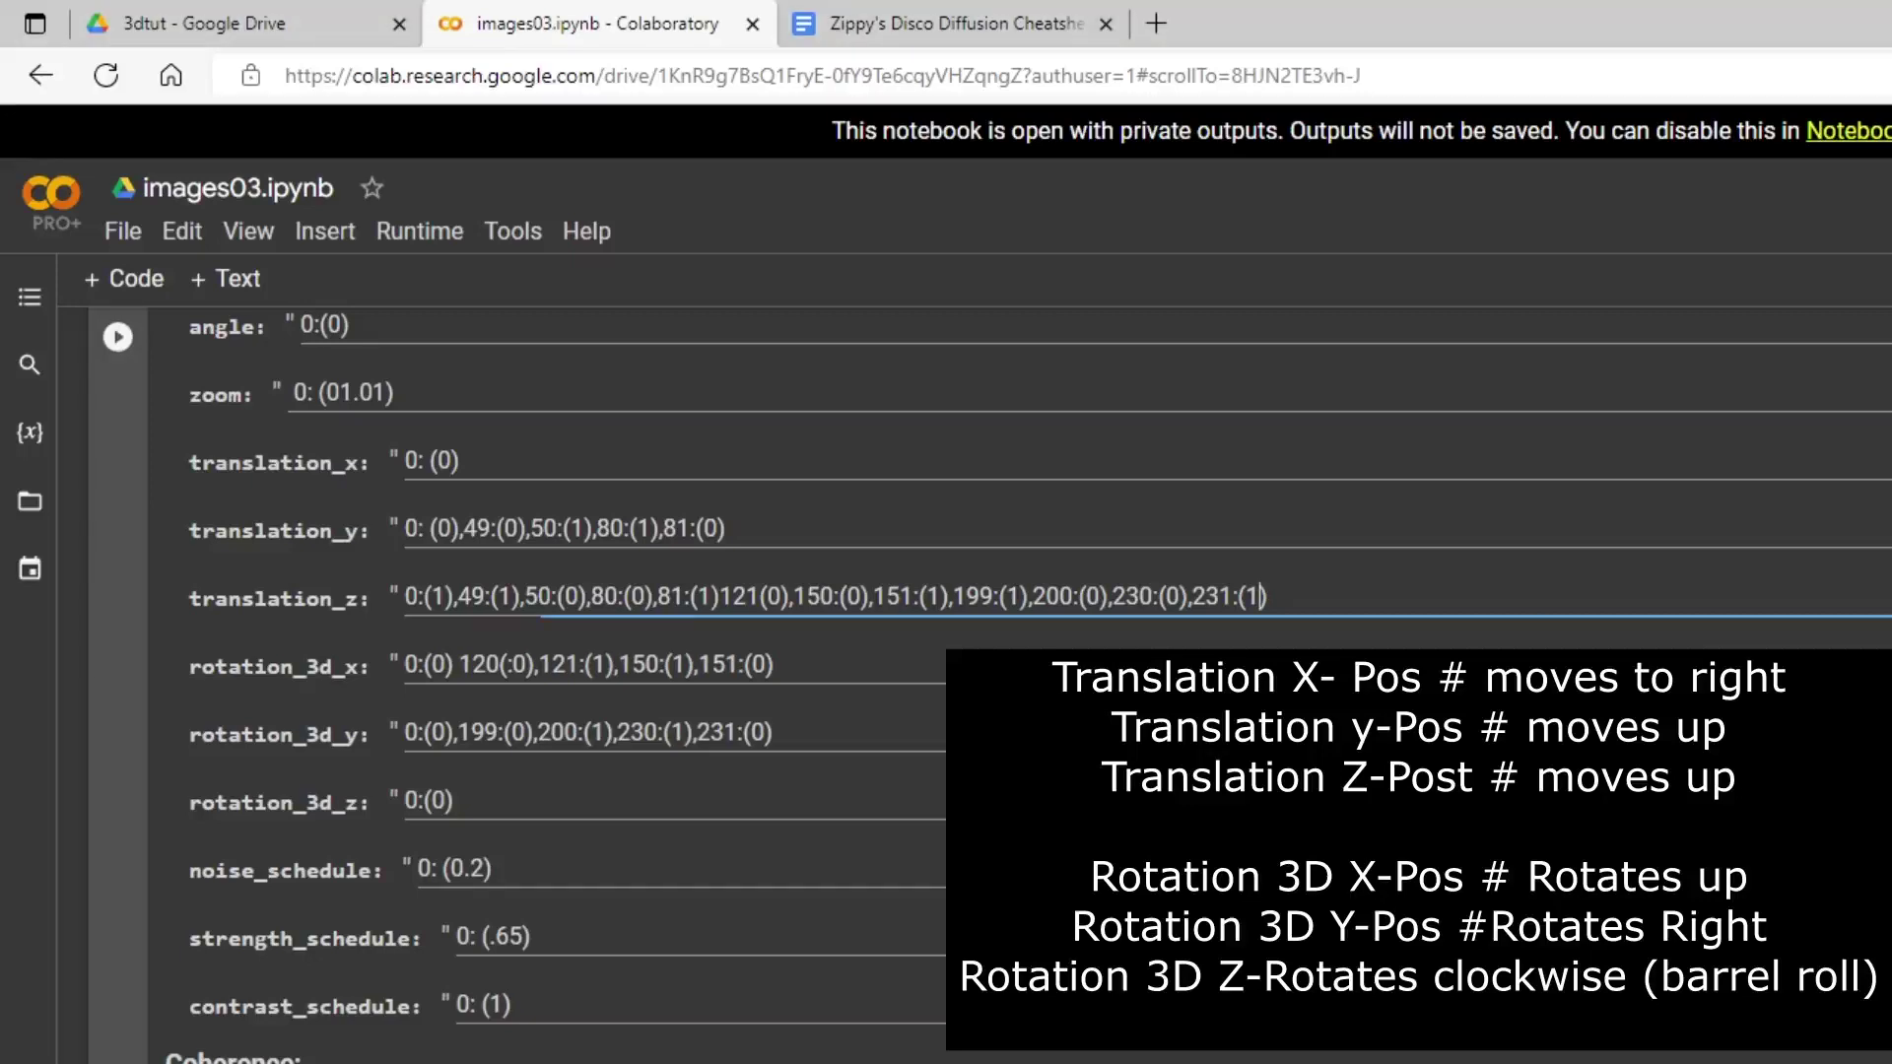
- Append ,249:(0),250:(1),270:,(1),271:(0) to the rotation_3d_z schedule
click(484, 803)
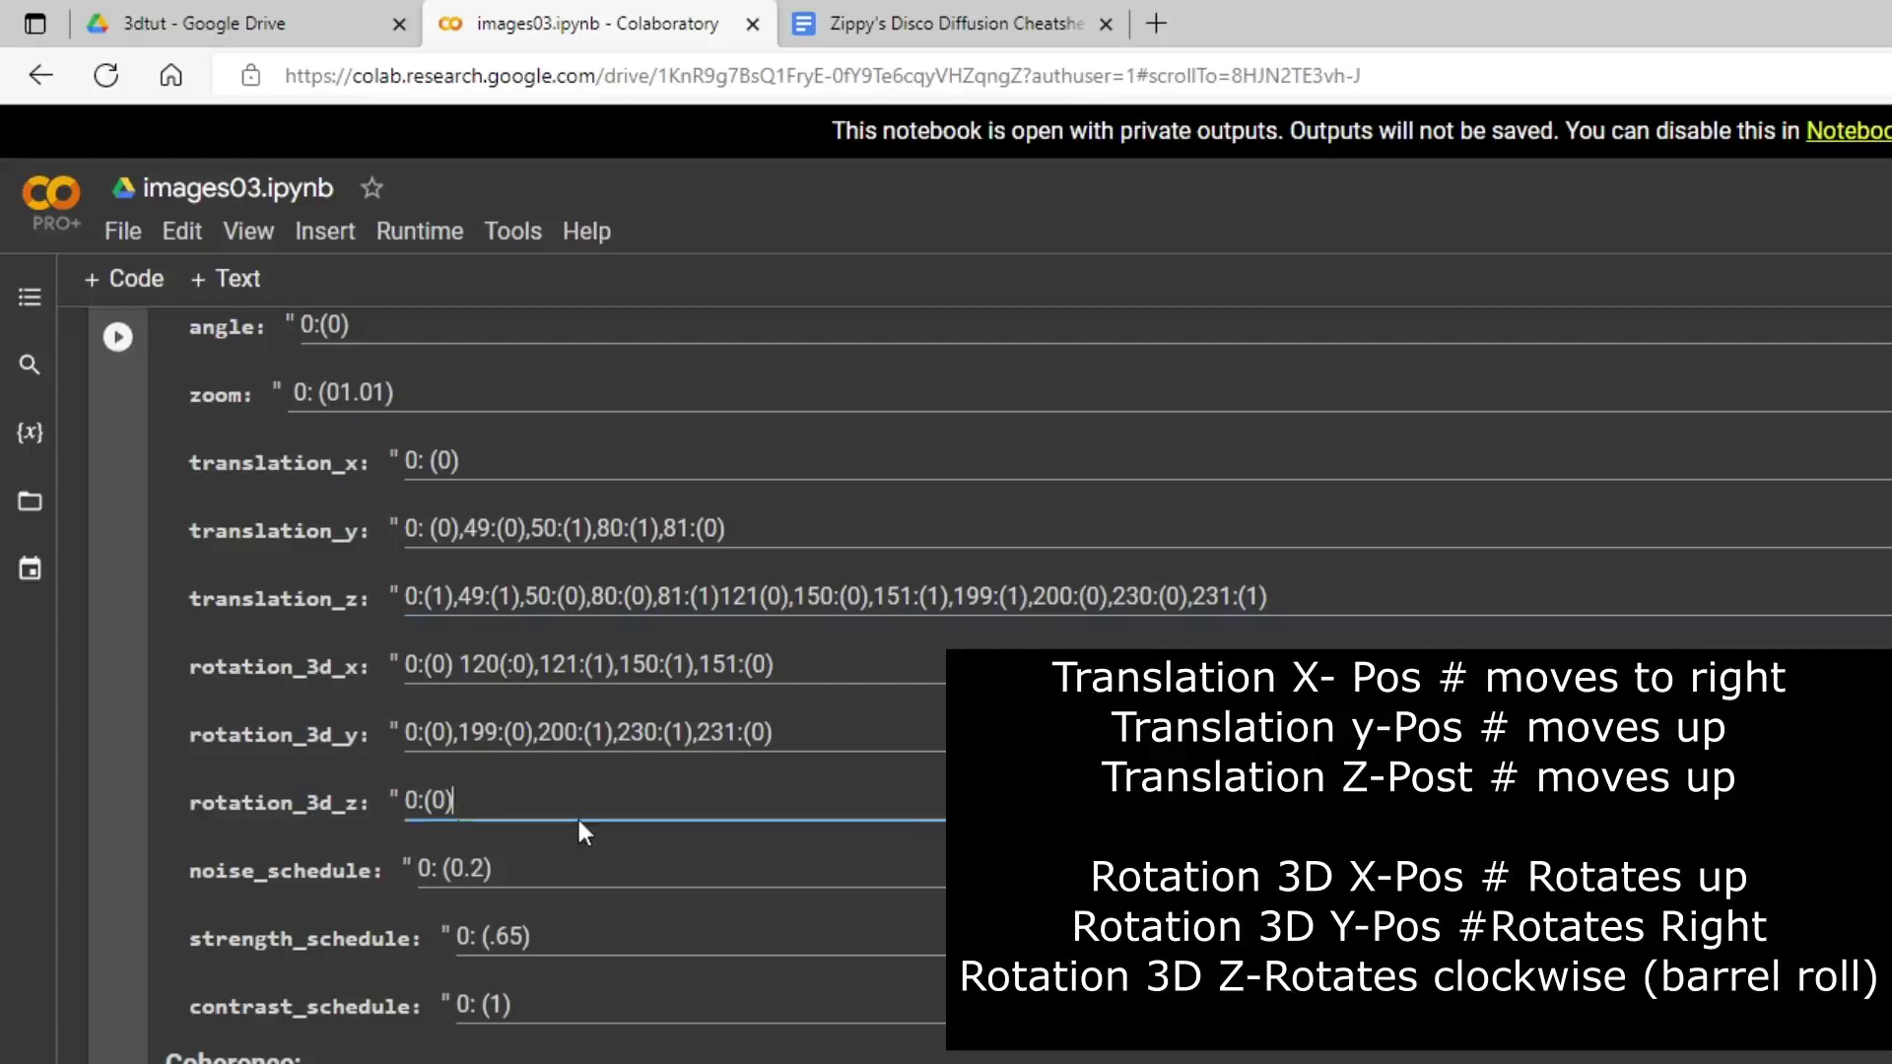
text(,)
text(249:(0),)
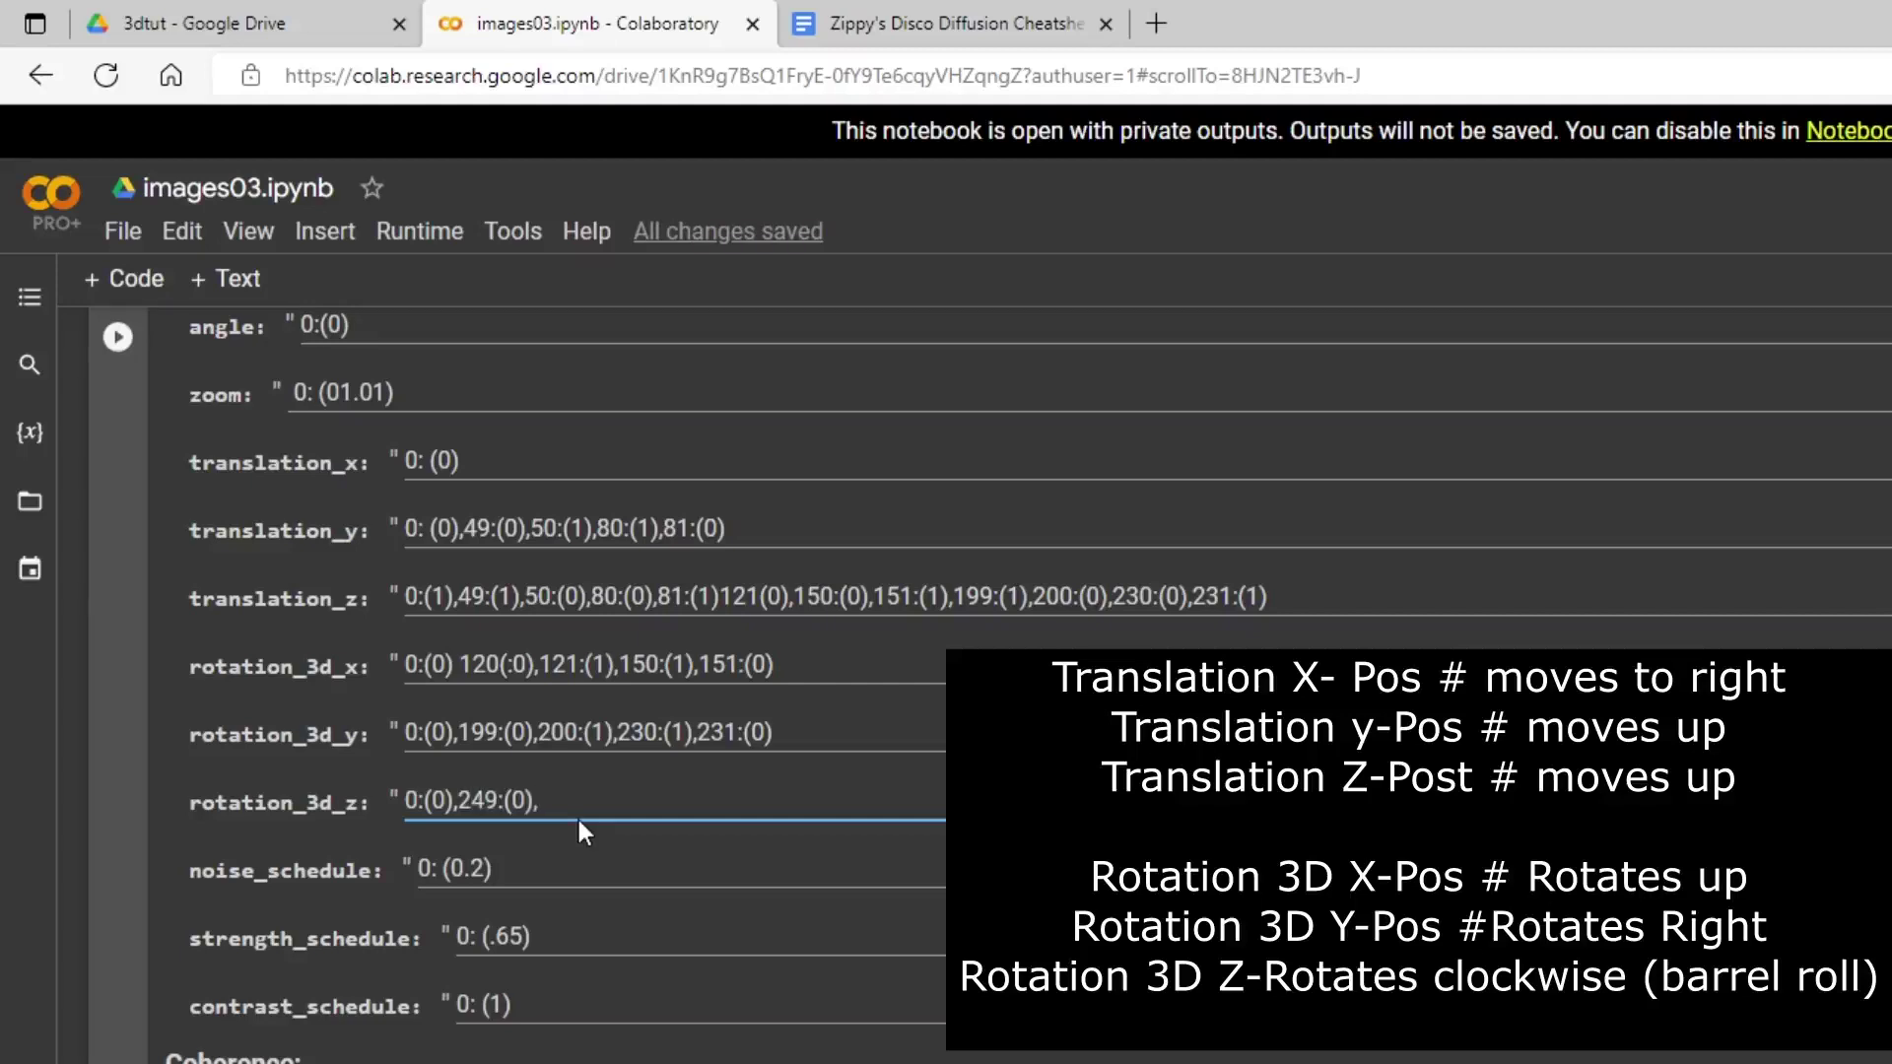
text(250:(1),270:,()
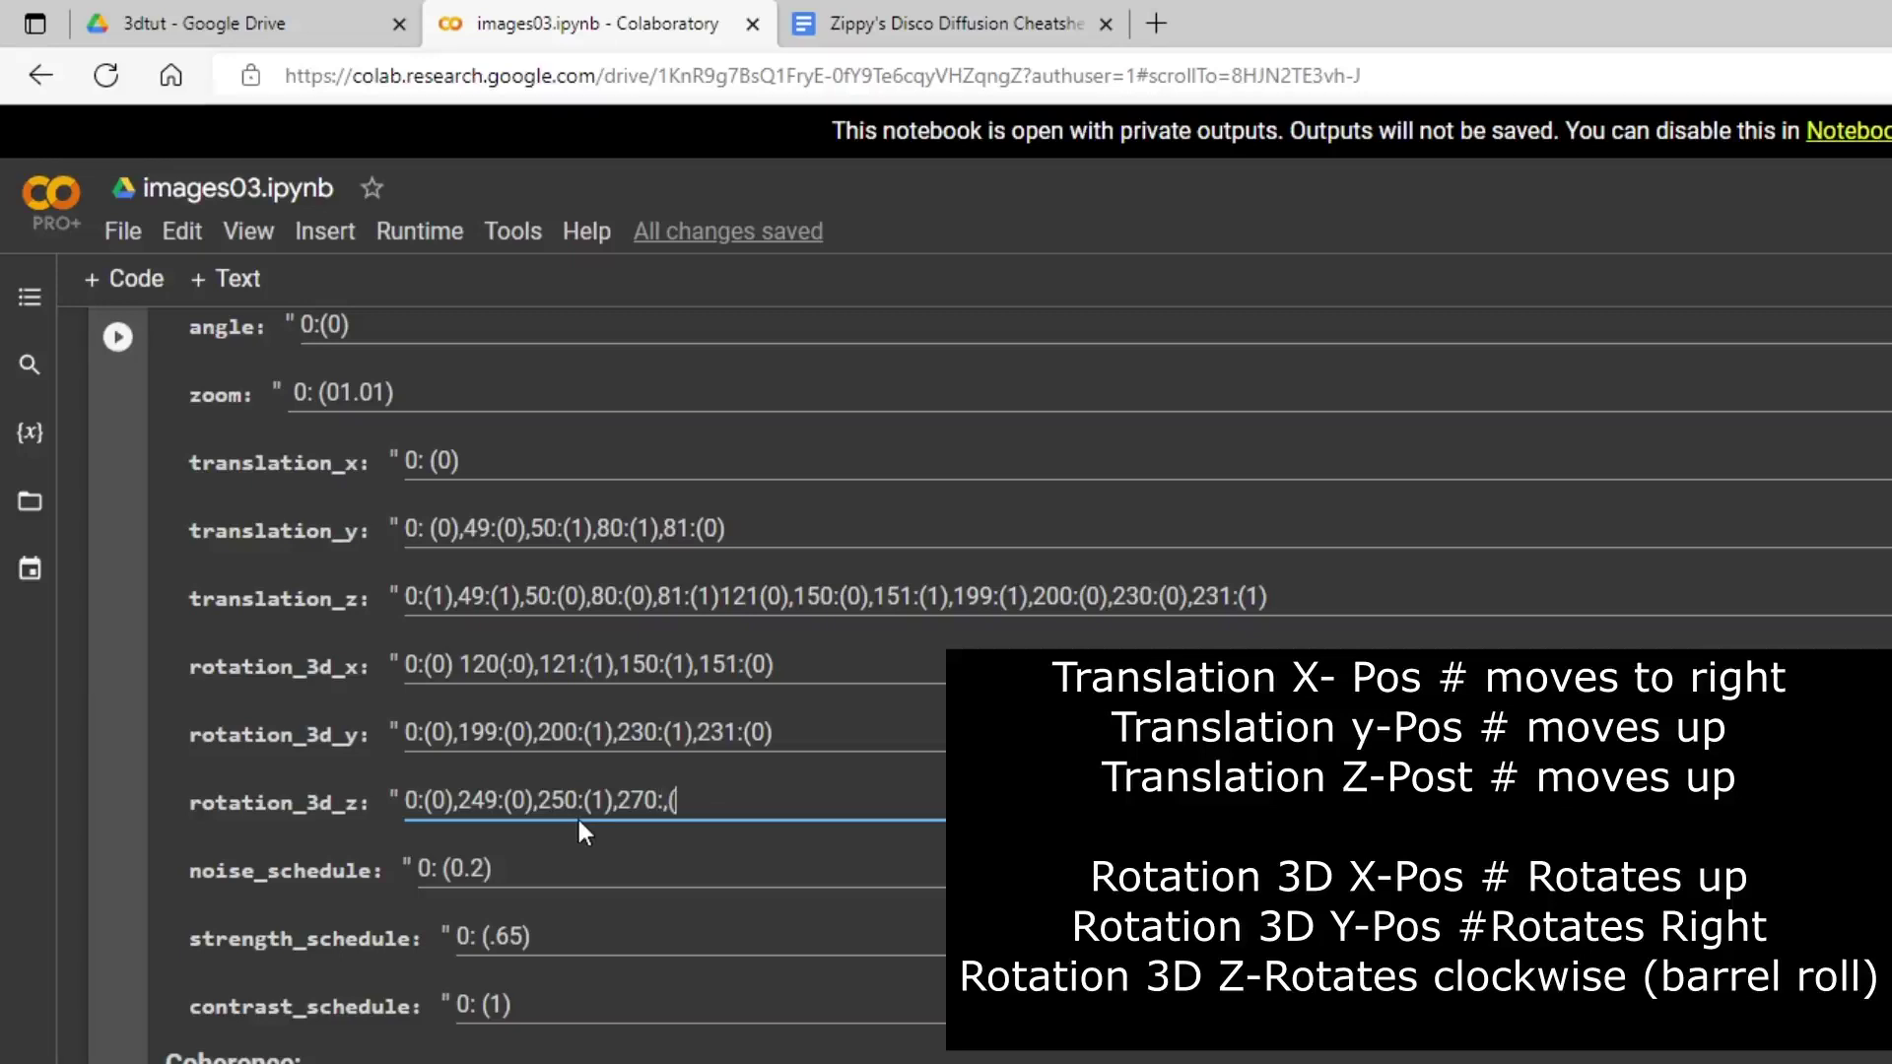
text(1),271:(0))
- Copy the rotation_3d_z keyframes into translation_z, adding a comma and changing 249:(0) to 249:(1)
drag(780, 800, 467, 785)
key(ctrl+c)
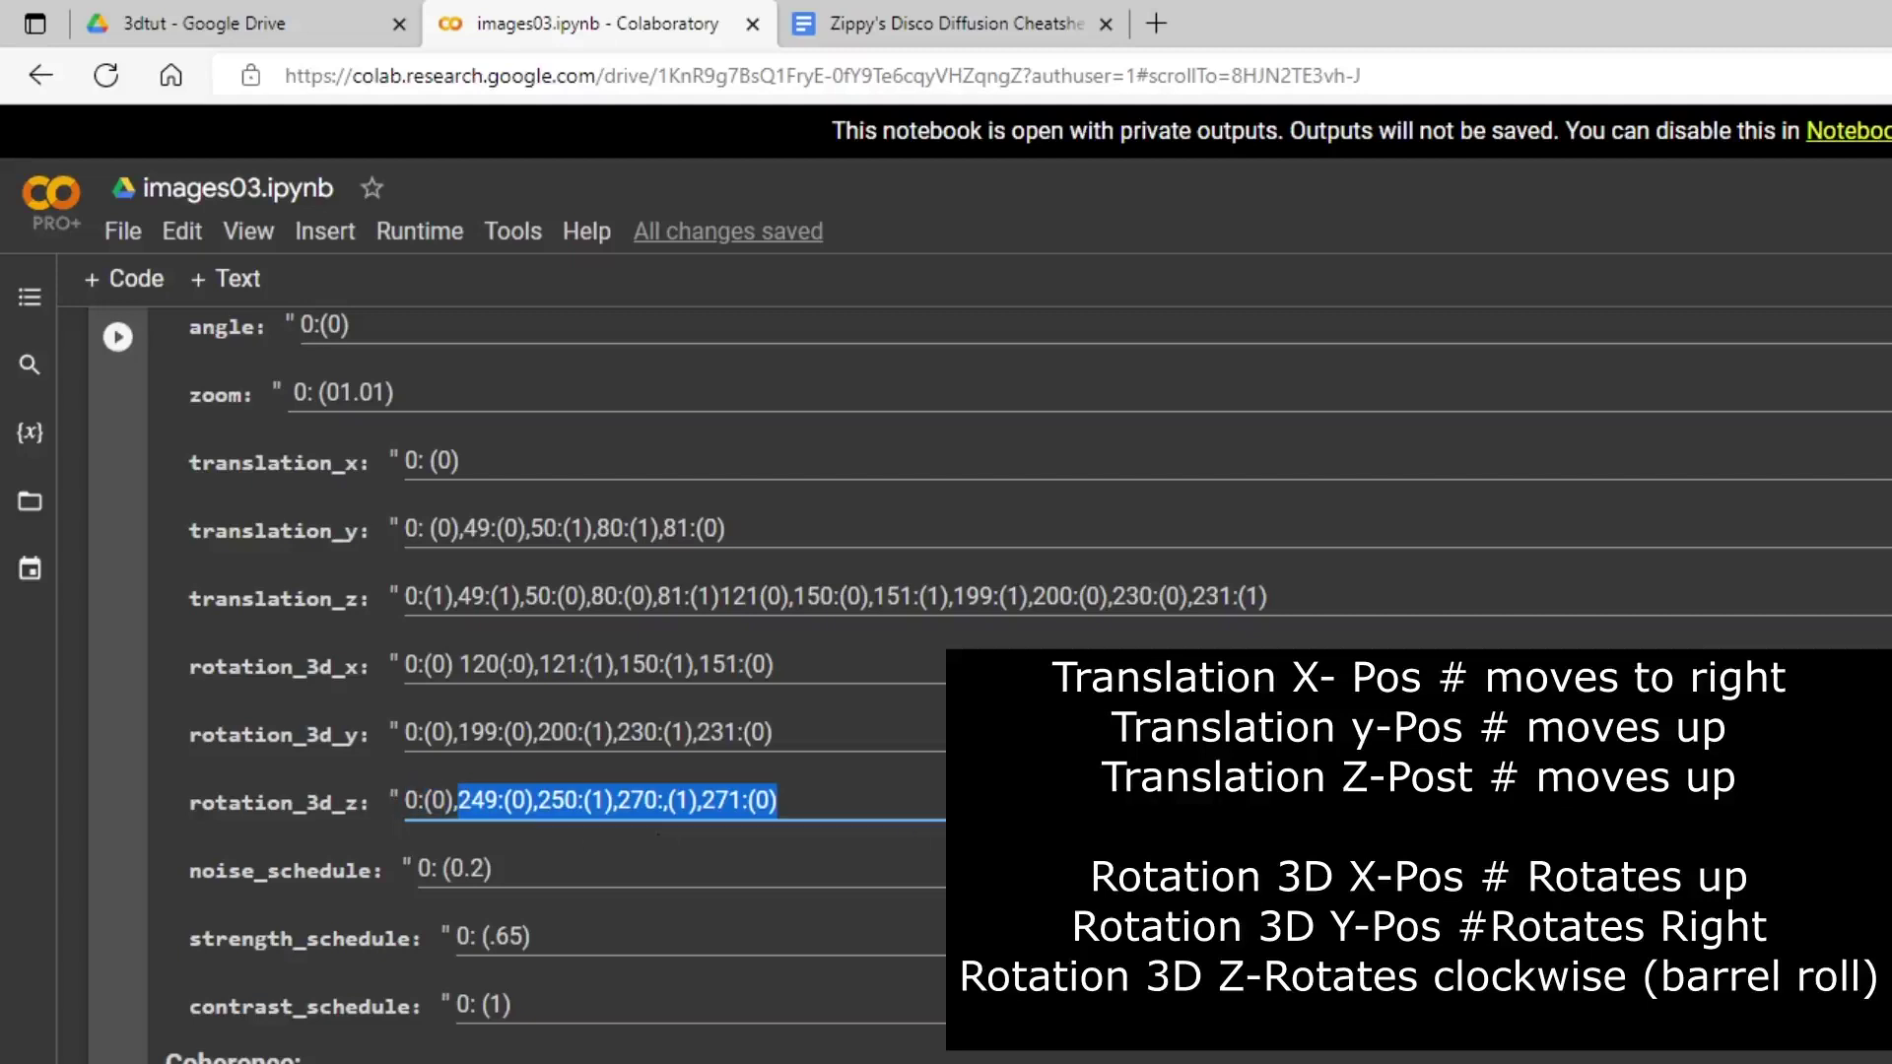
click(1301, 598)
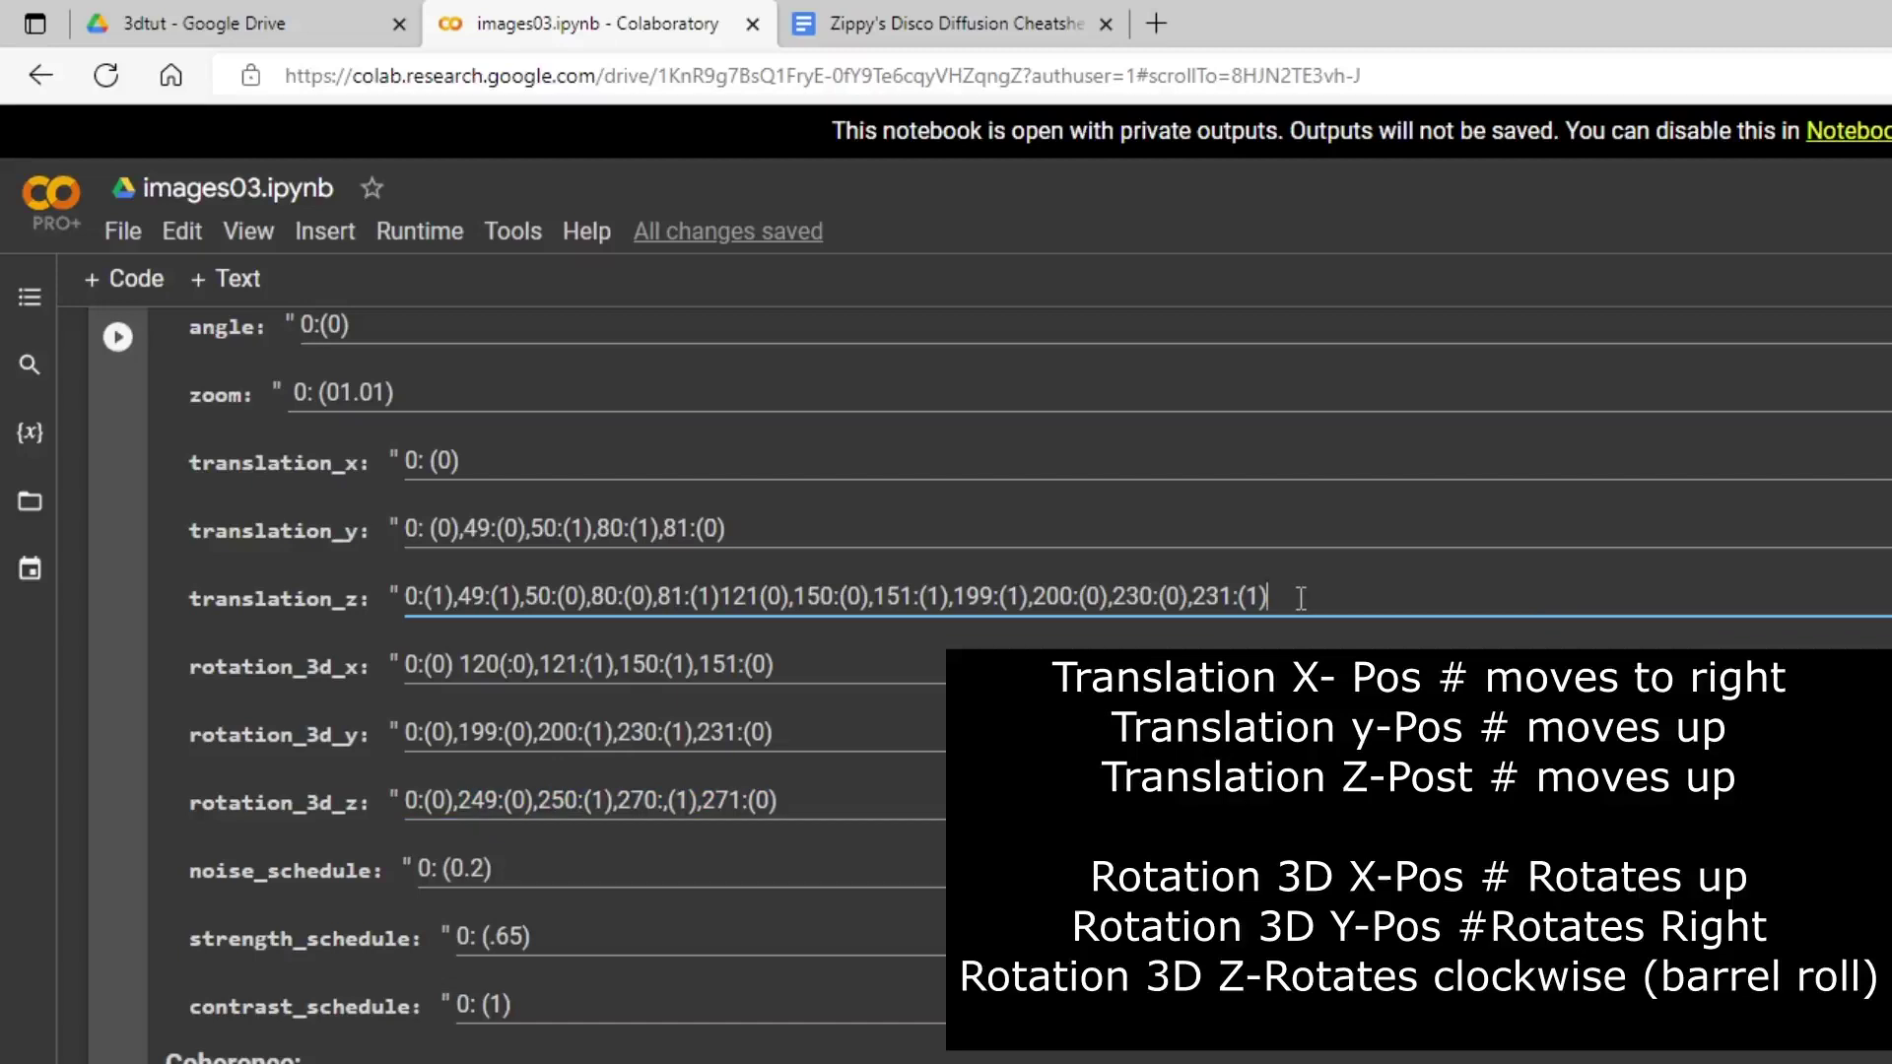
key(ctrl+v)
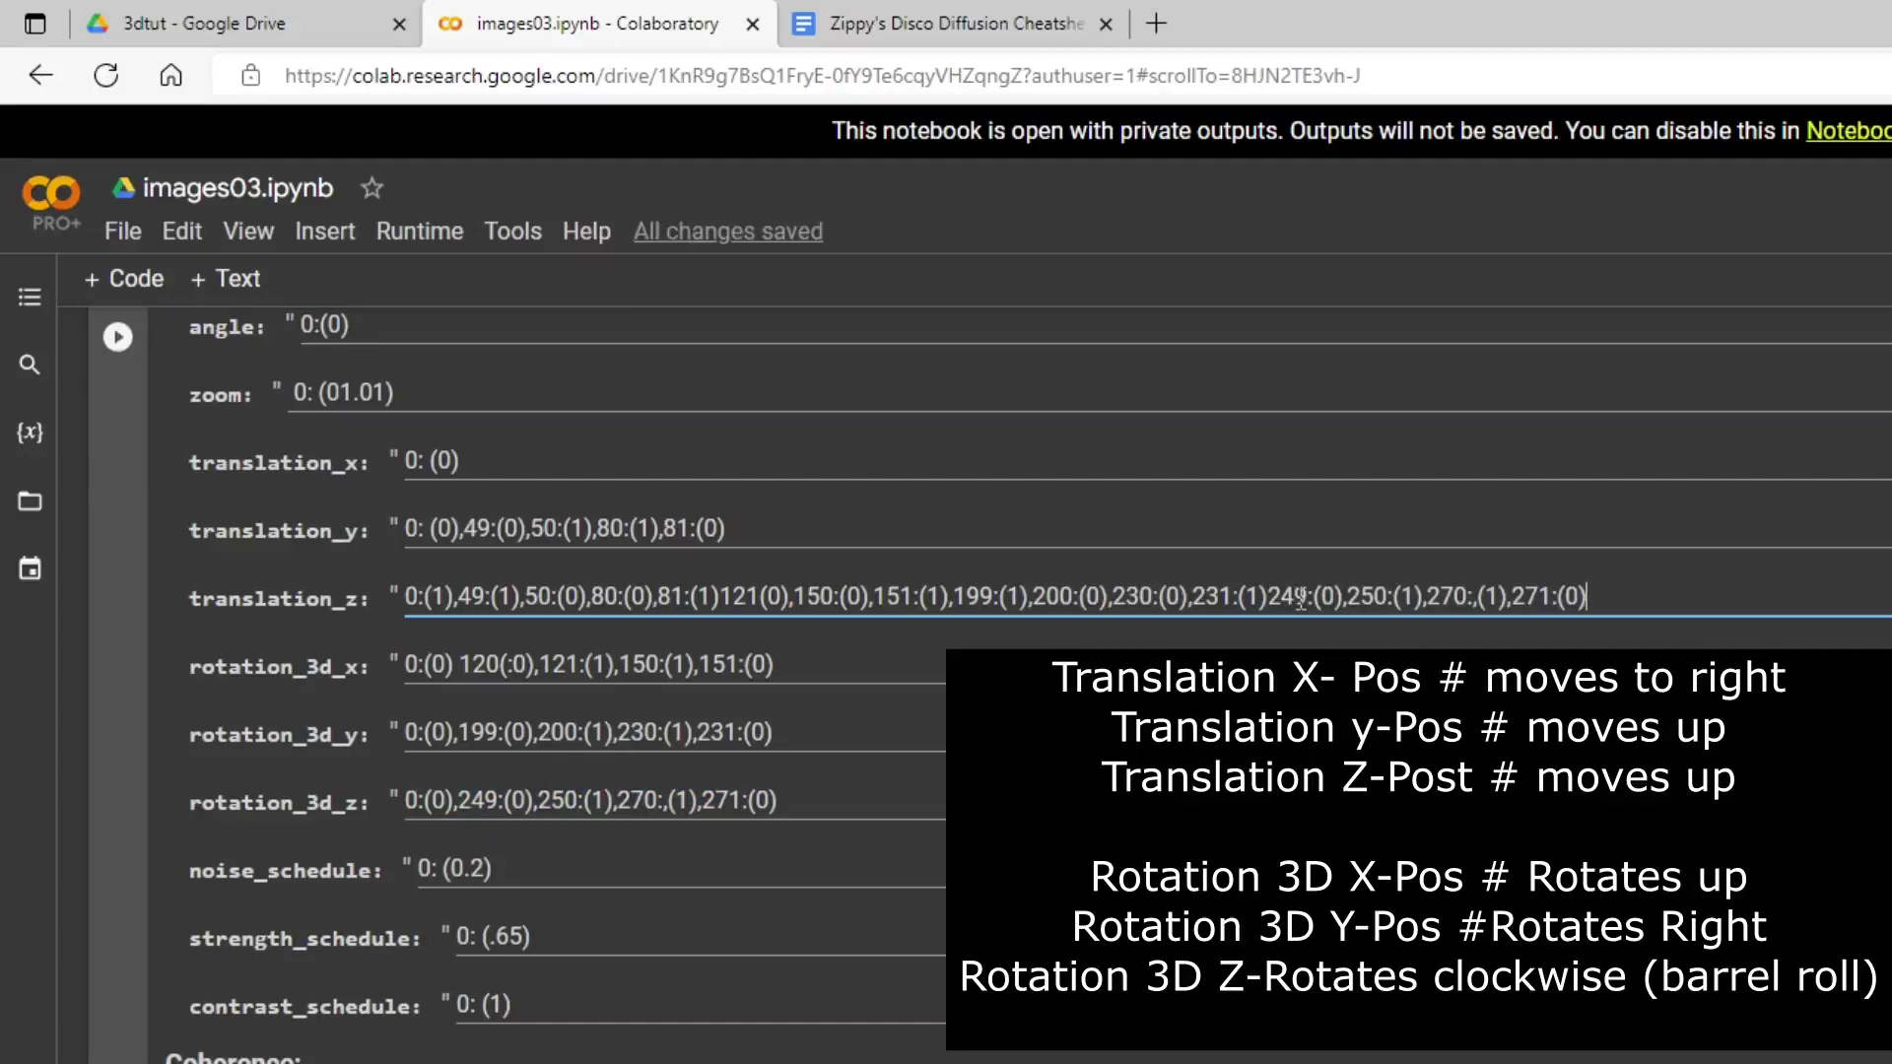
key(Left)
key(Left)
key(Left)
key(Left)
key(Left)
key(Left)
key(Left)
key(Left)
key(Left)
key(Left)
key(Left)
key(Left)
key(Left)
key(Left)
key(Left)
key(Left)
key(Left)
key(Left)
key(Left)
key(Left)
key(Left)
key(Left)
key(Left)
key(Left)
key(Left)
text(,)
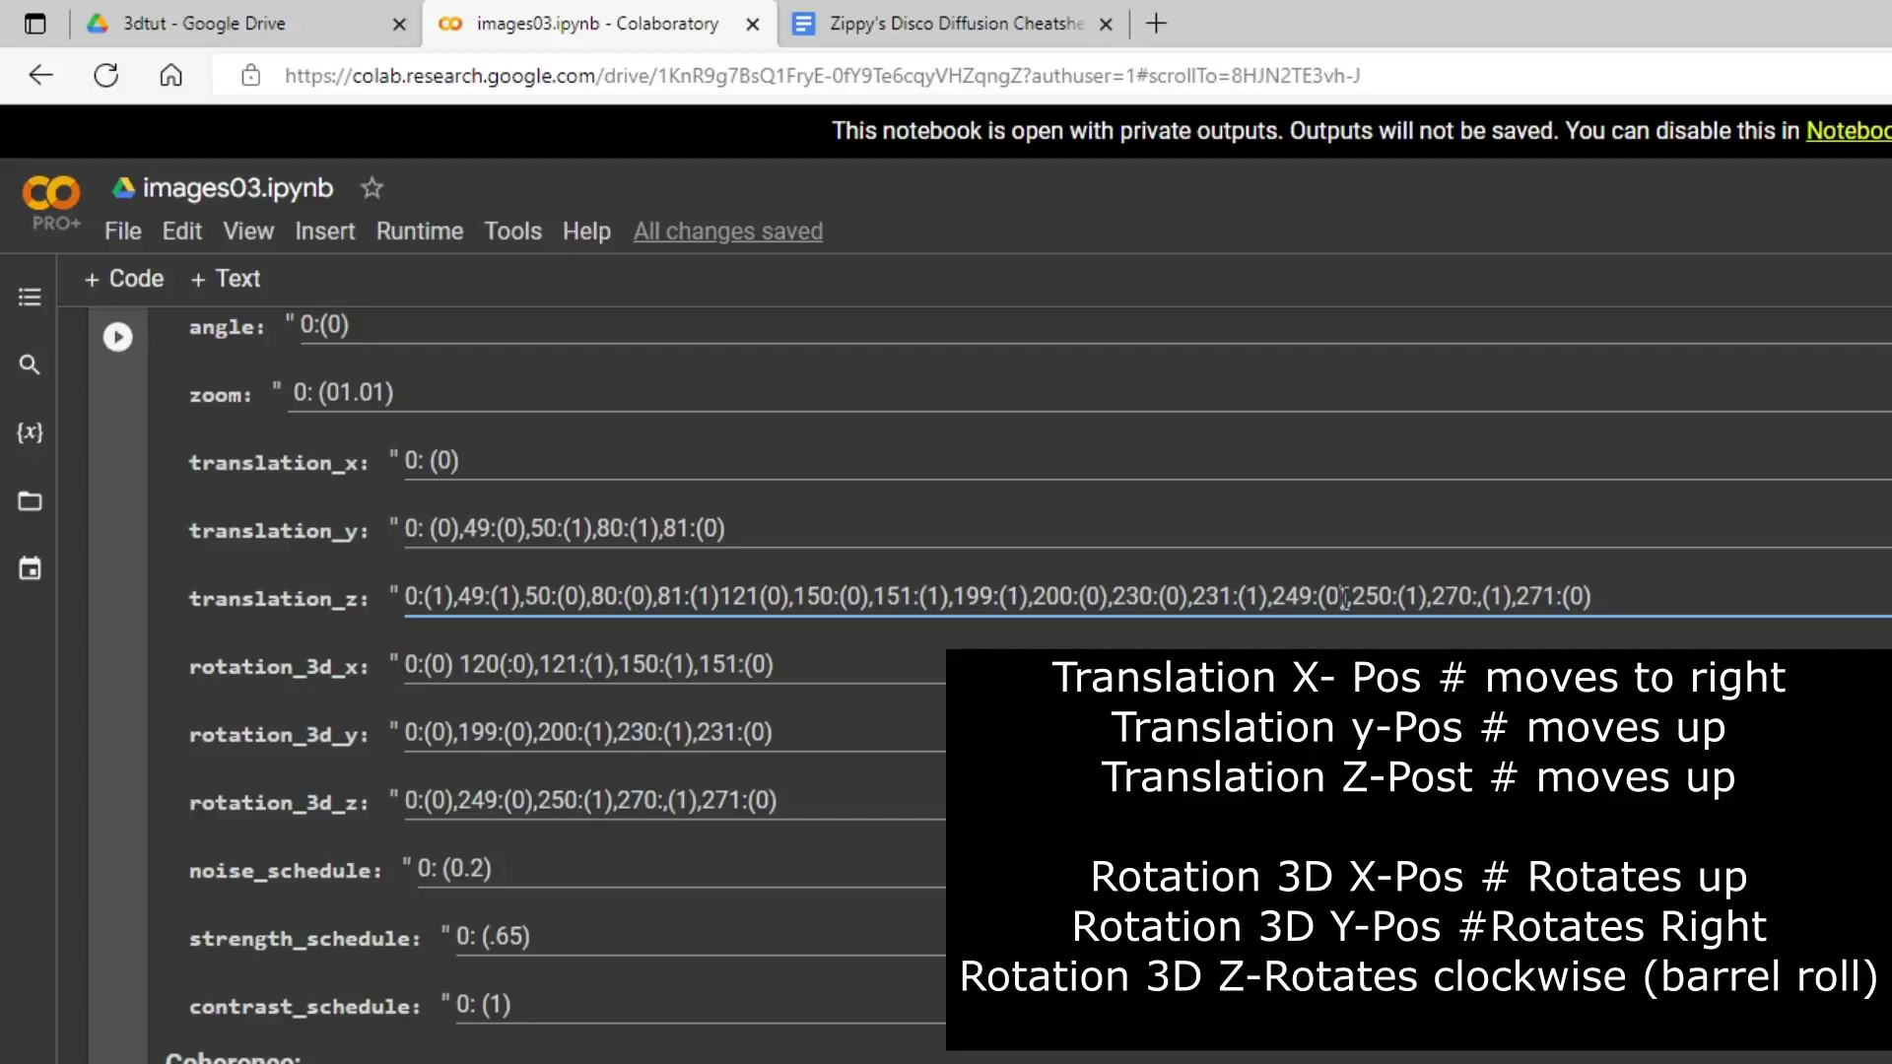
key(BackSpace)
text(1)
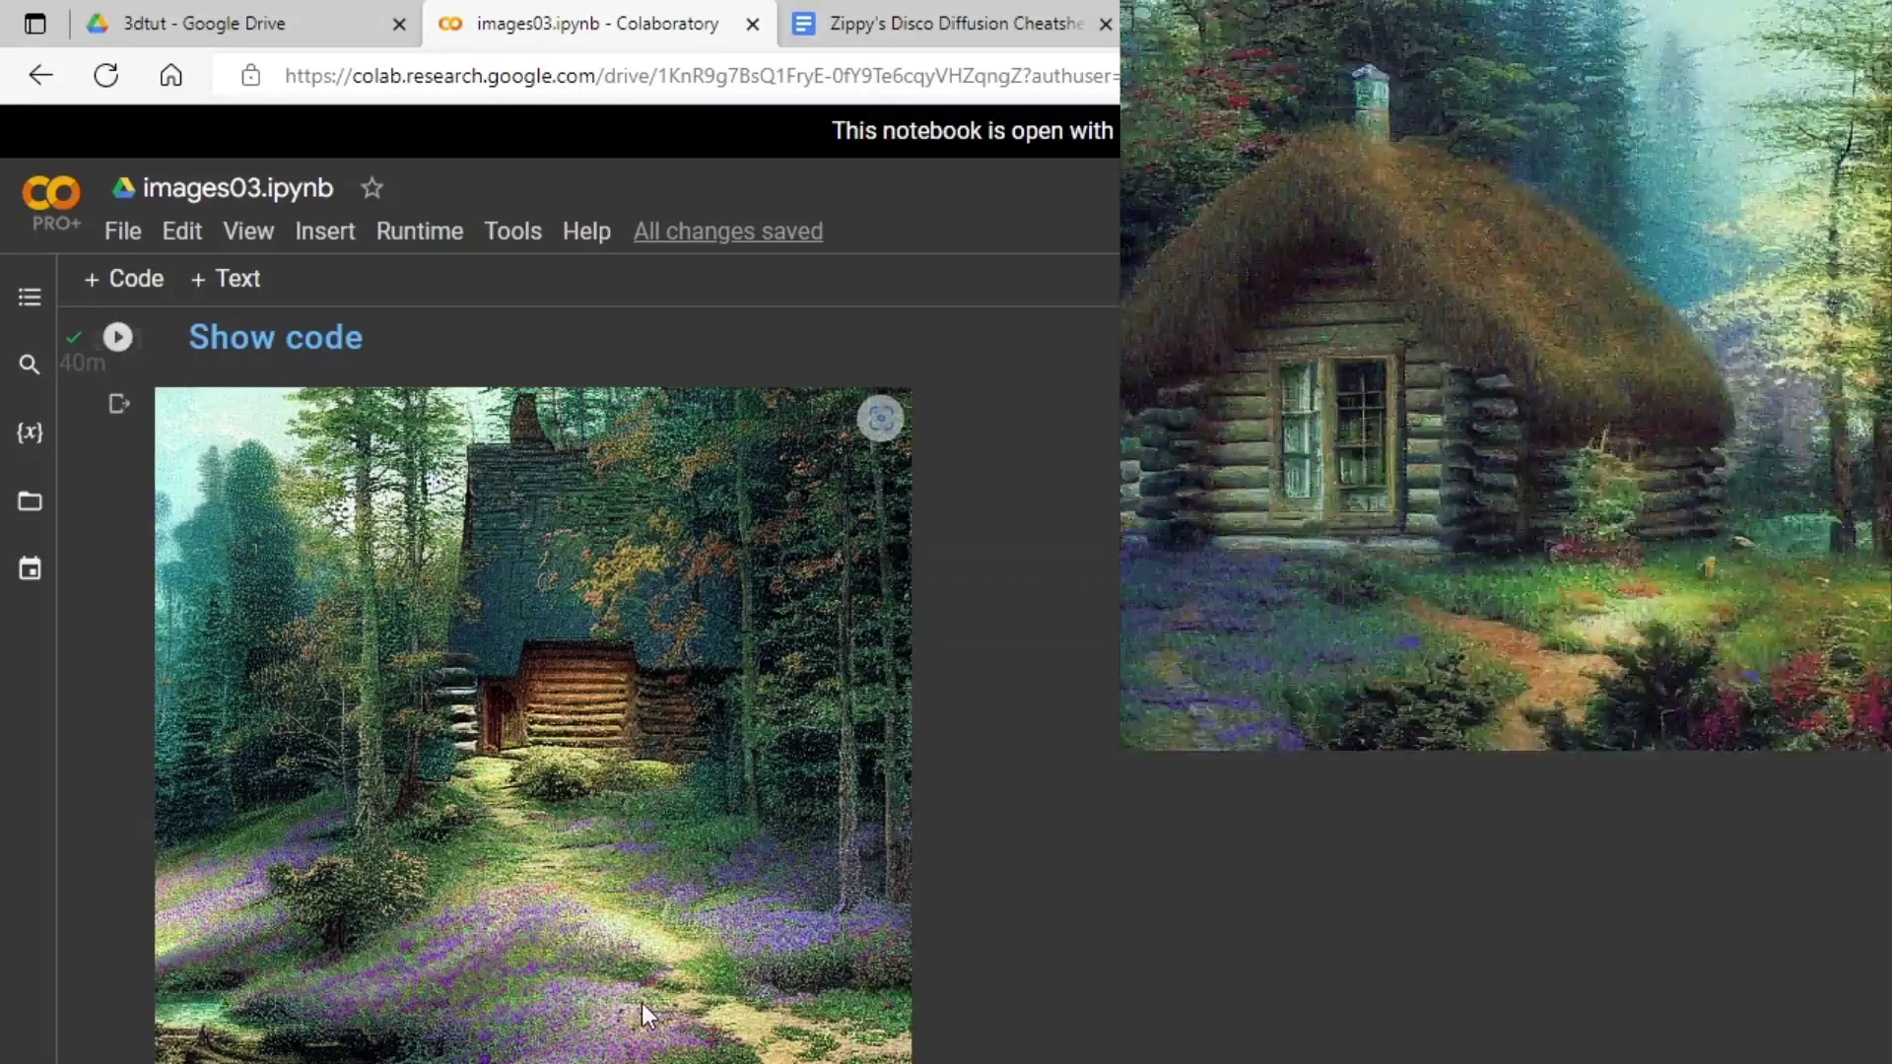
- Scroll back up to the Animation Settings cell and select it to review max_frames and translation schedules
scroll(642, 1004, up, 7)
scroll(582, 1009, down, 5)
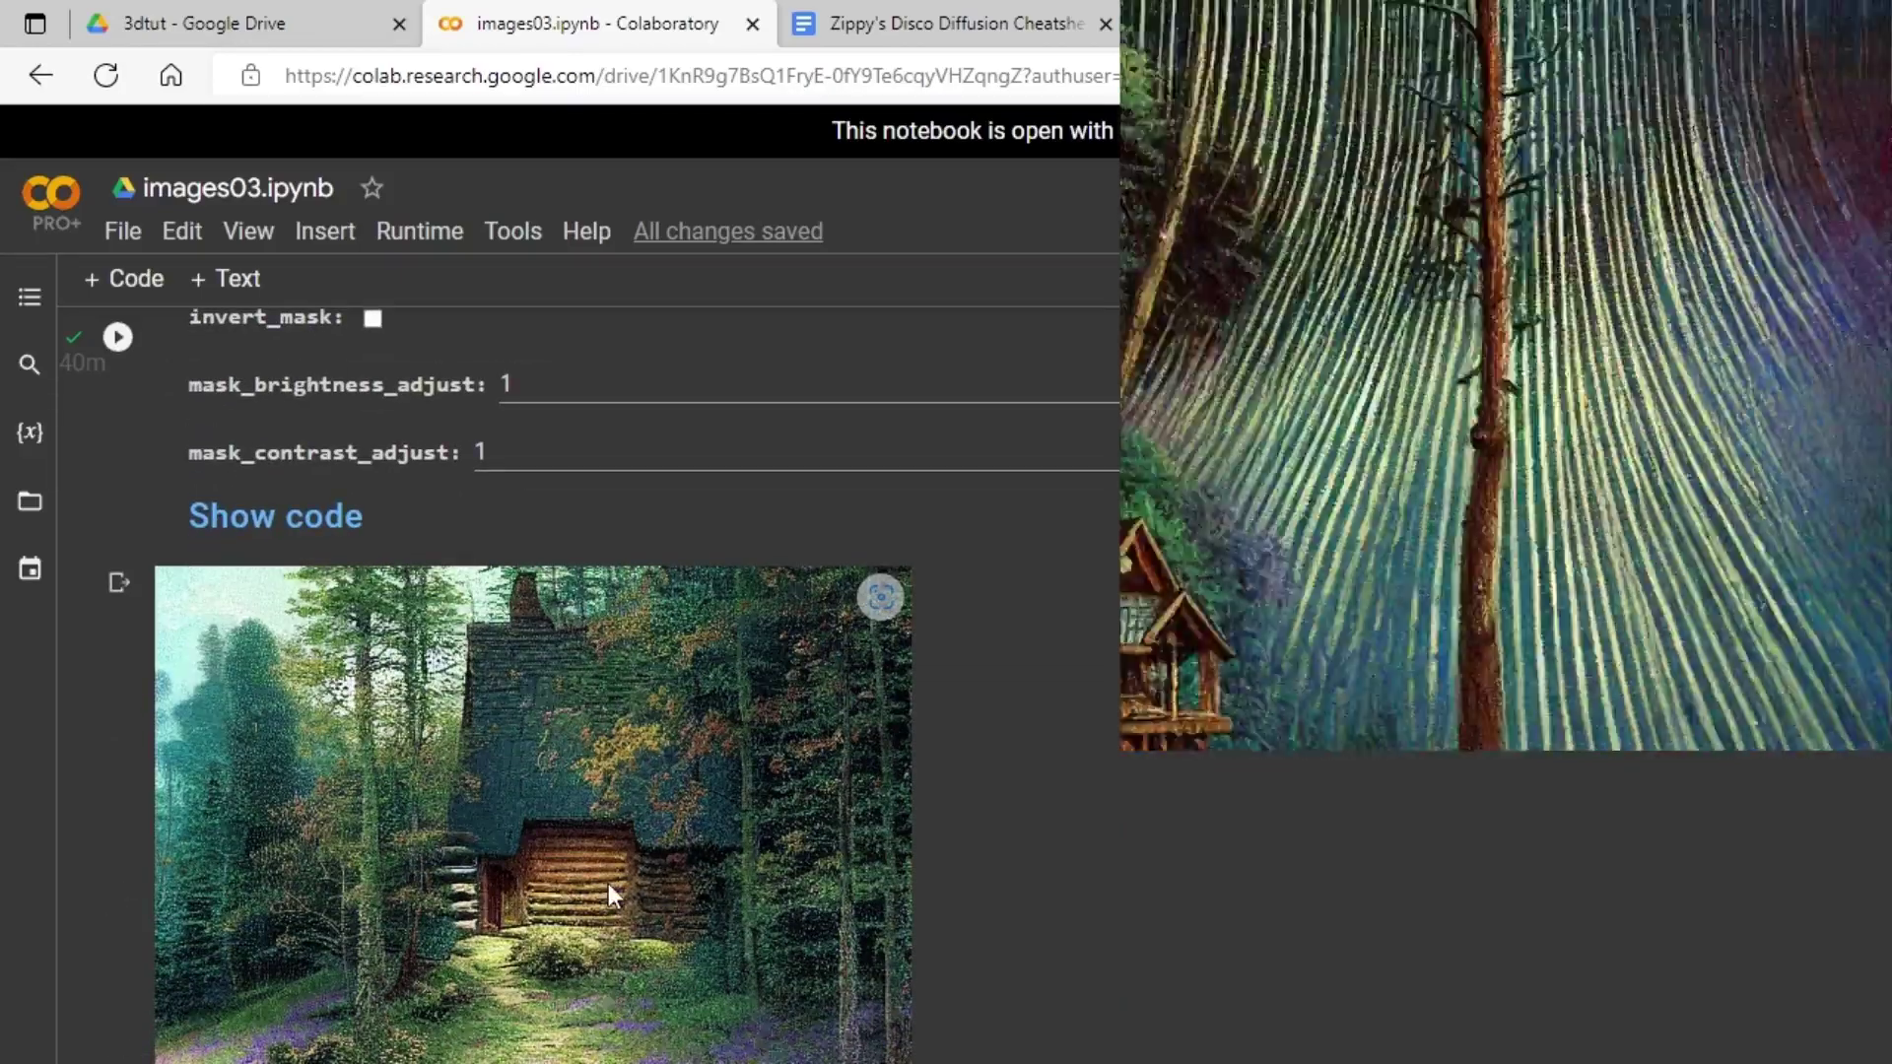
scroll(602, 885, up, 15)
scroll(657, 890, up, 20)
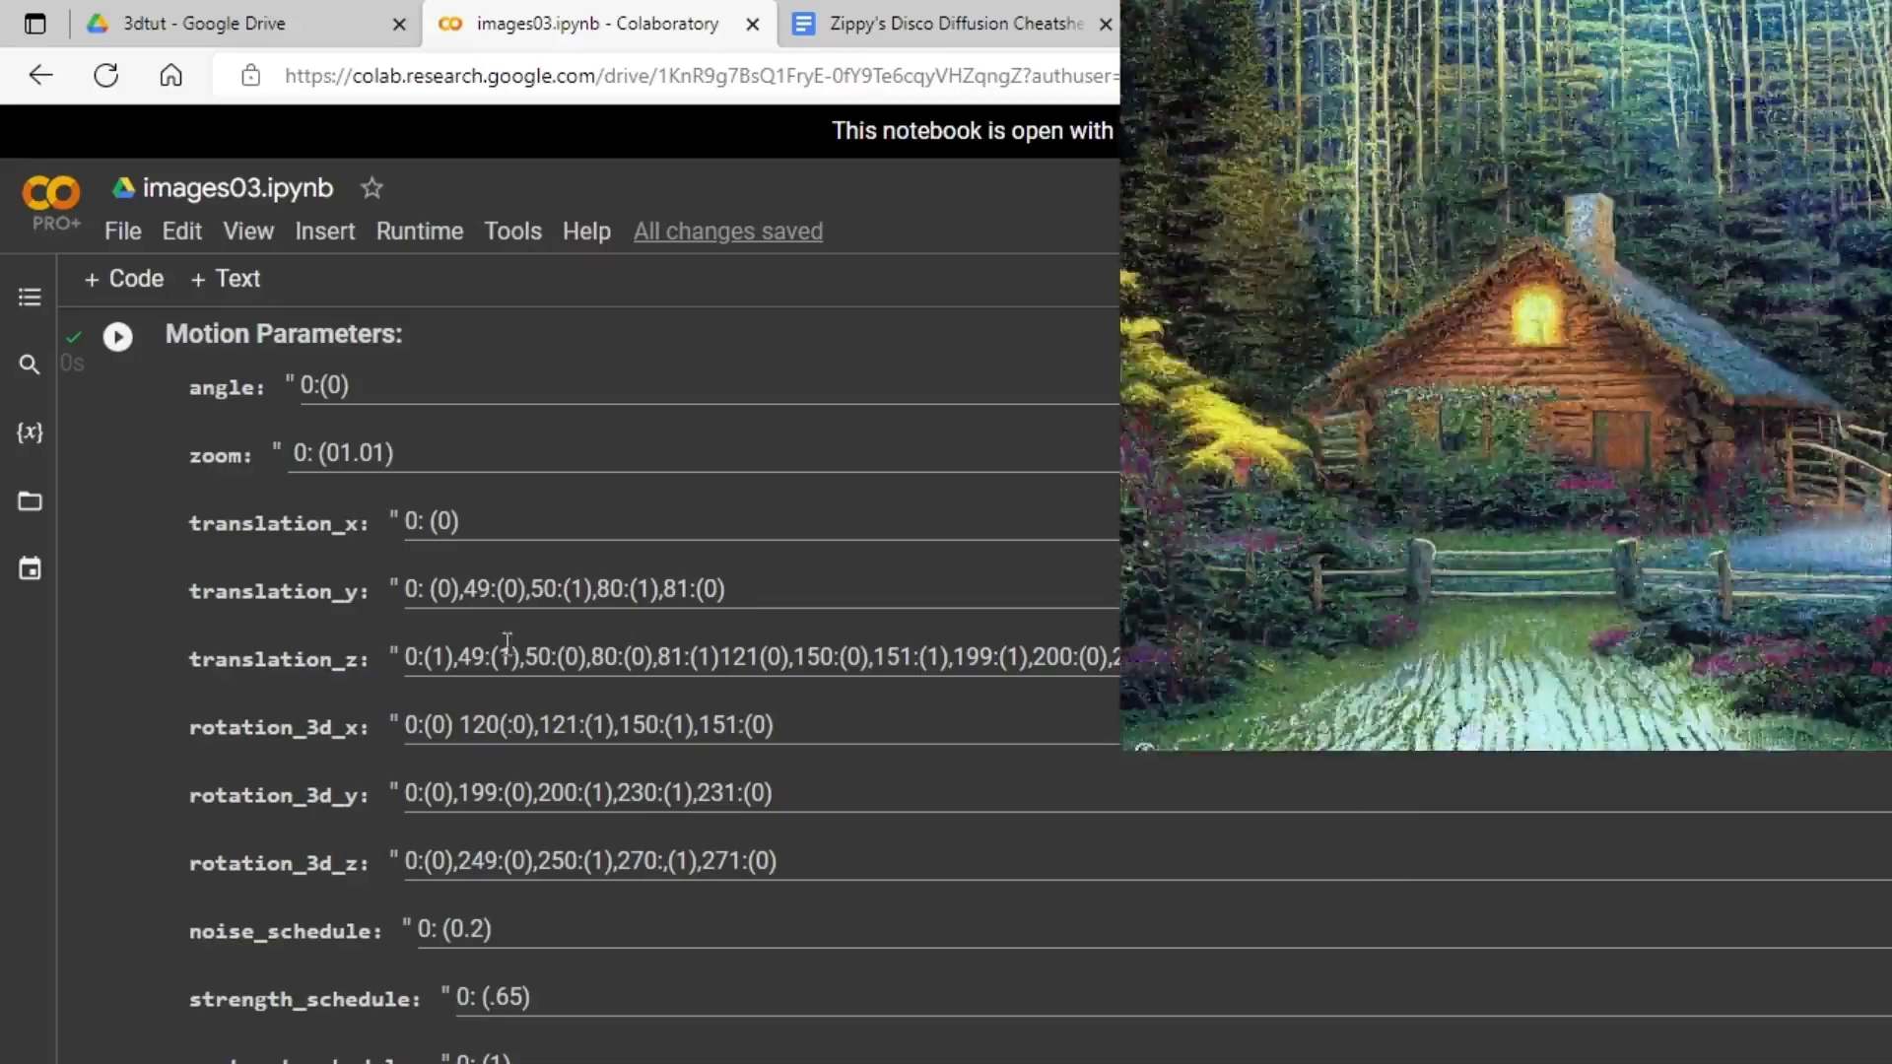
scroll(892, 725, up, 5)
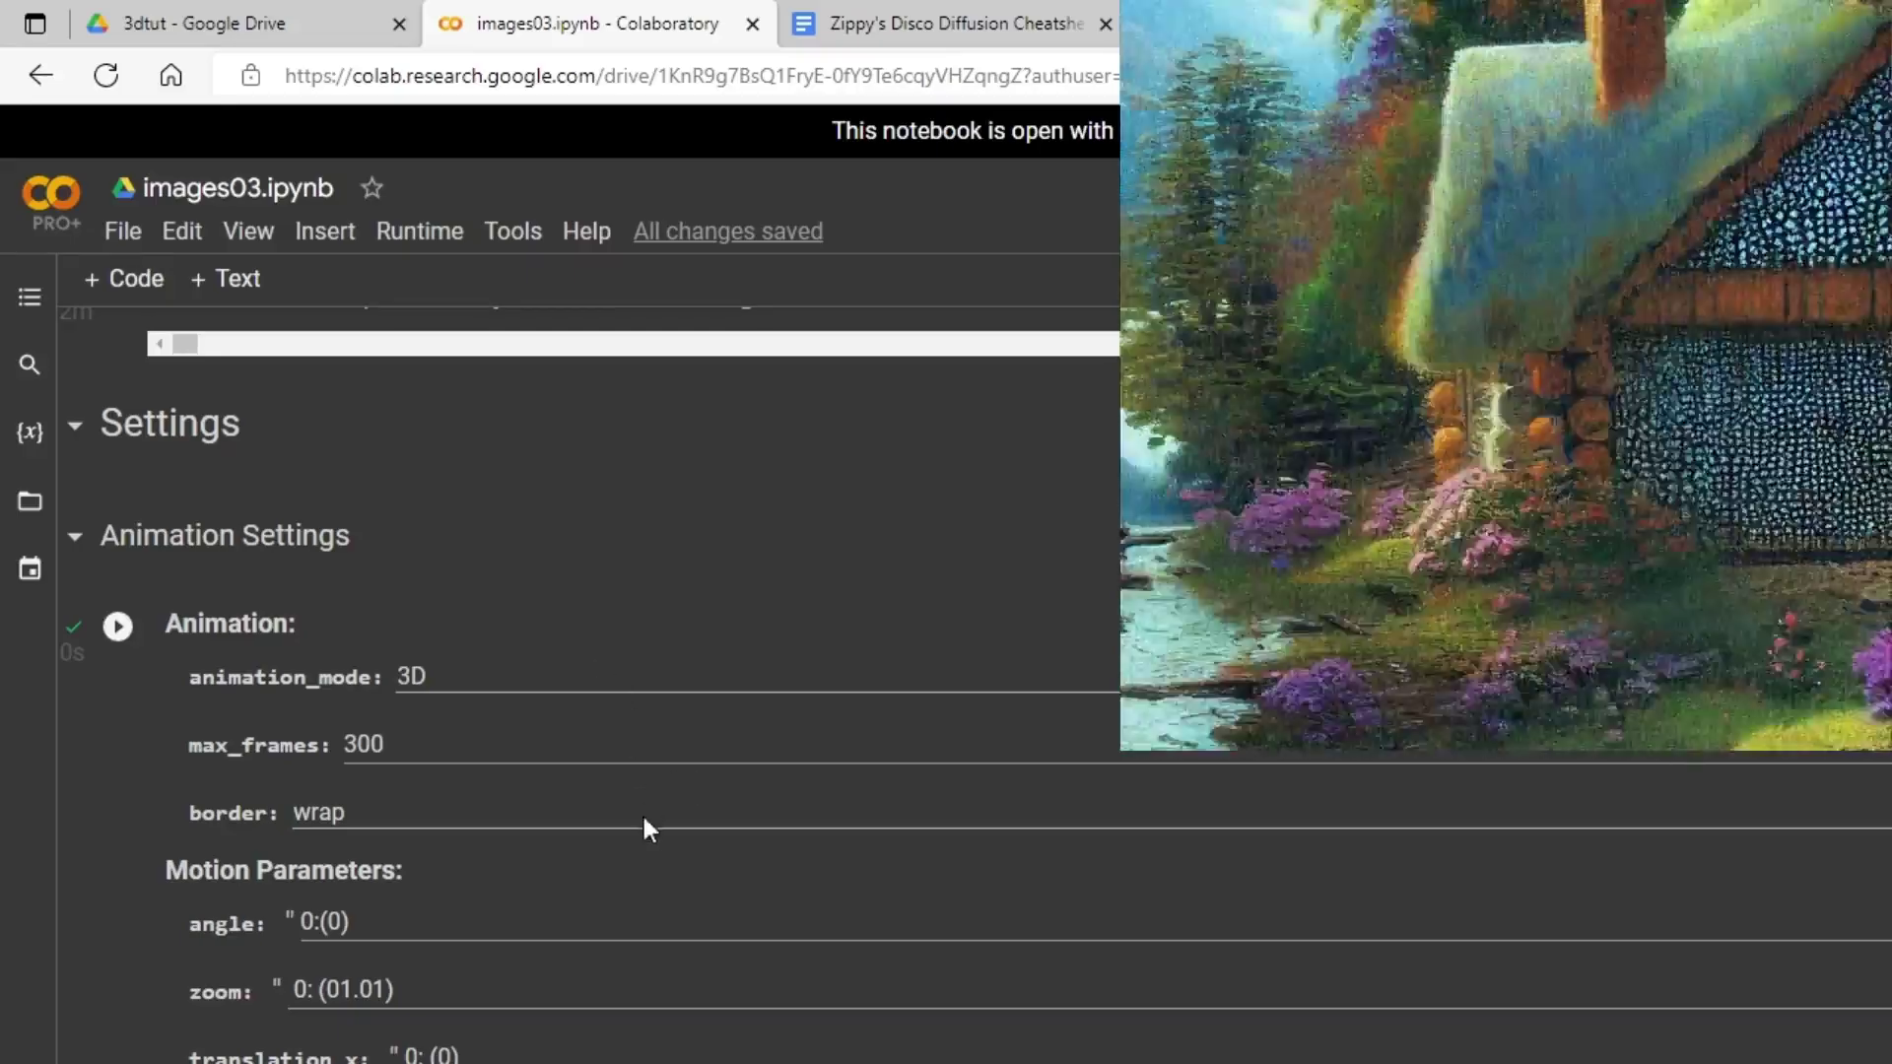
scroll(747, 911, down, 5)
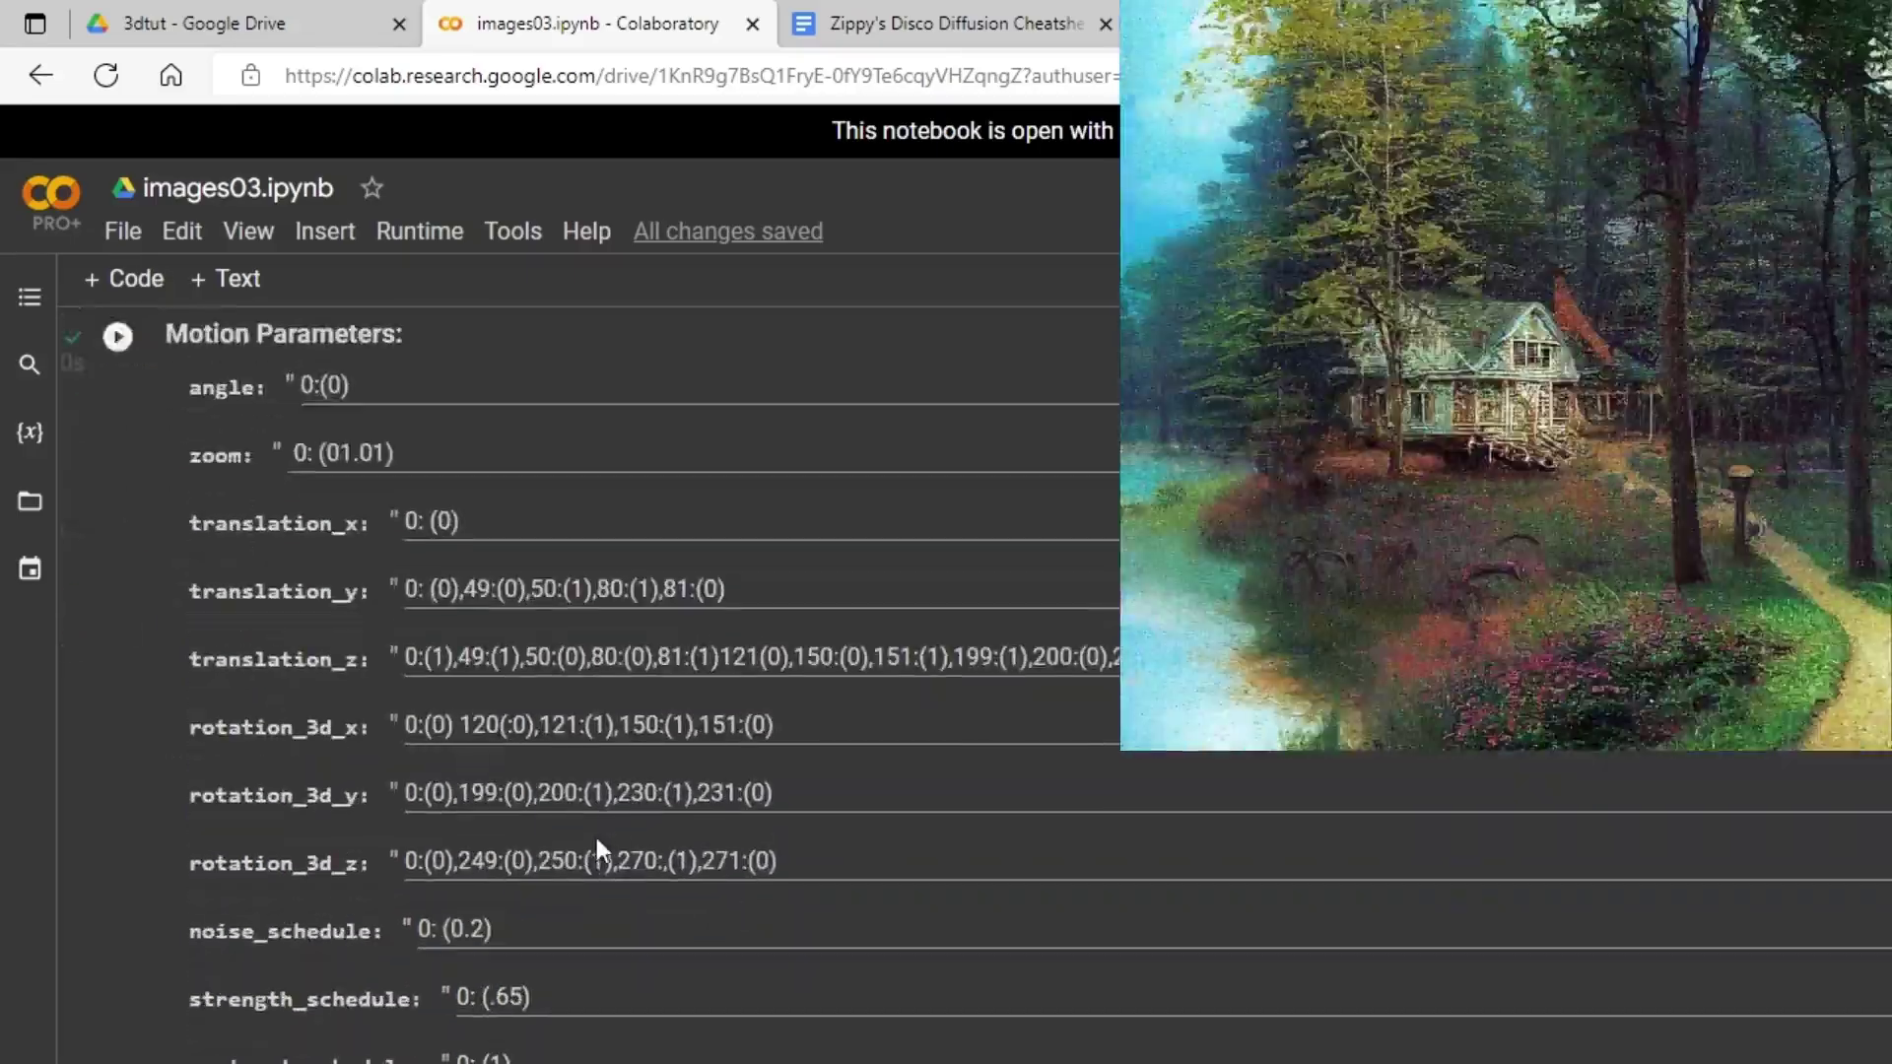
scroll(594, 838, down, 5)
scroll(680, 840, up, 10)
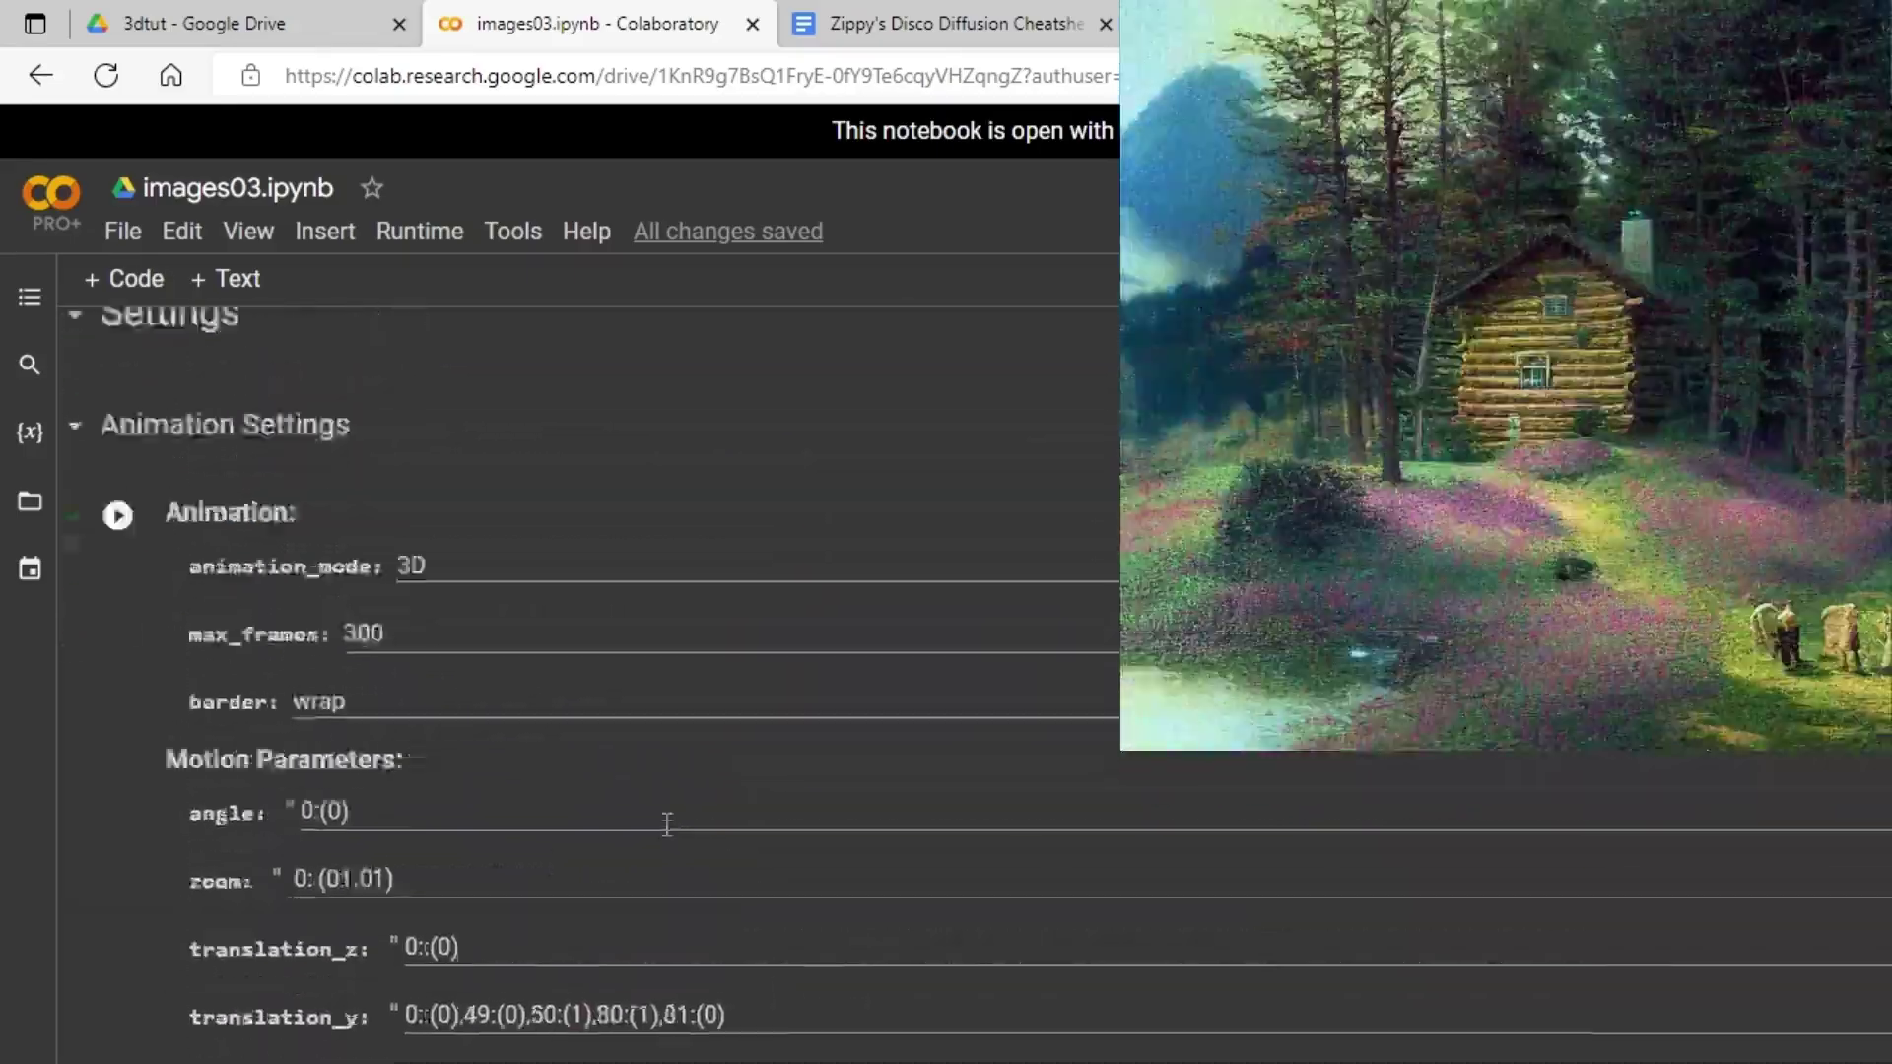
click(451, 681)
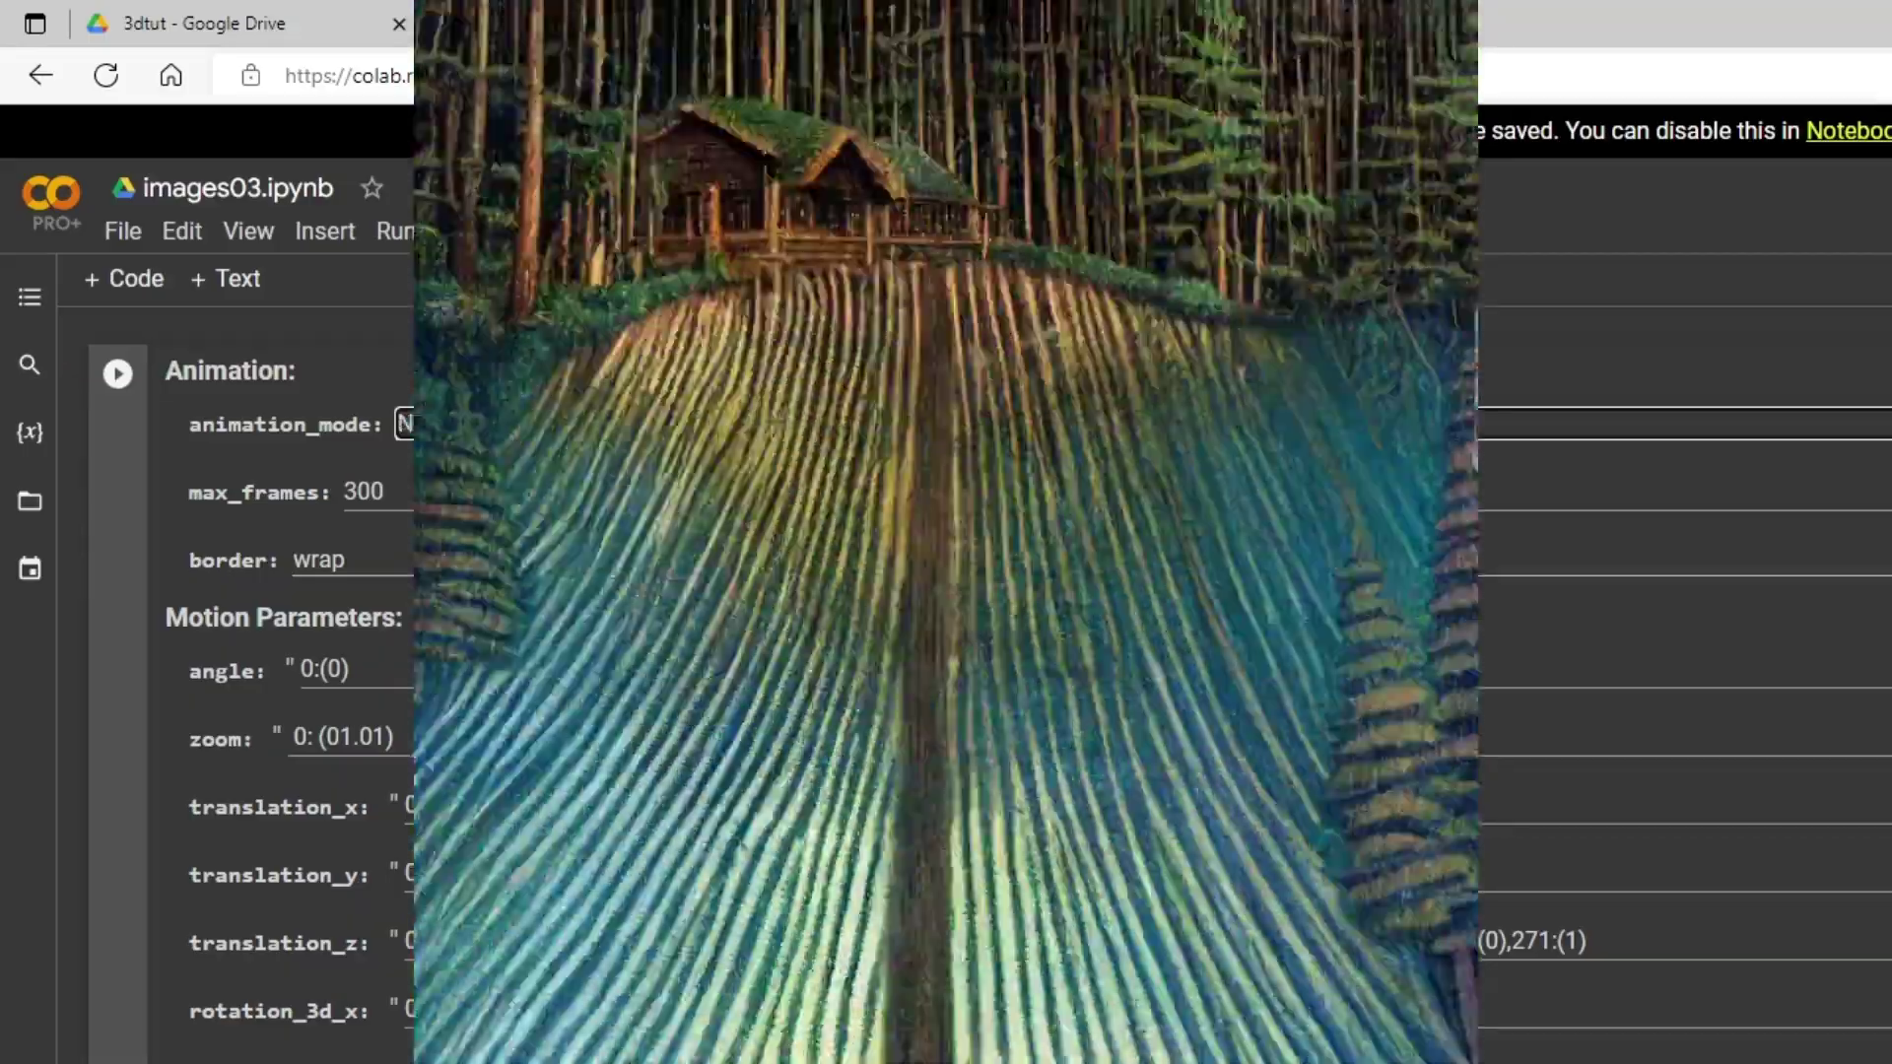
scroll(246, 690, down, 4)
scroll(246, 690, down, 20)
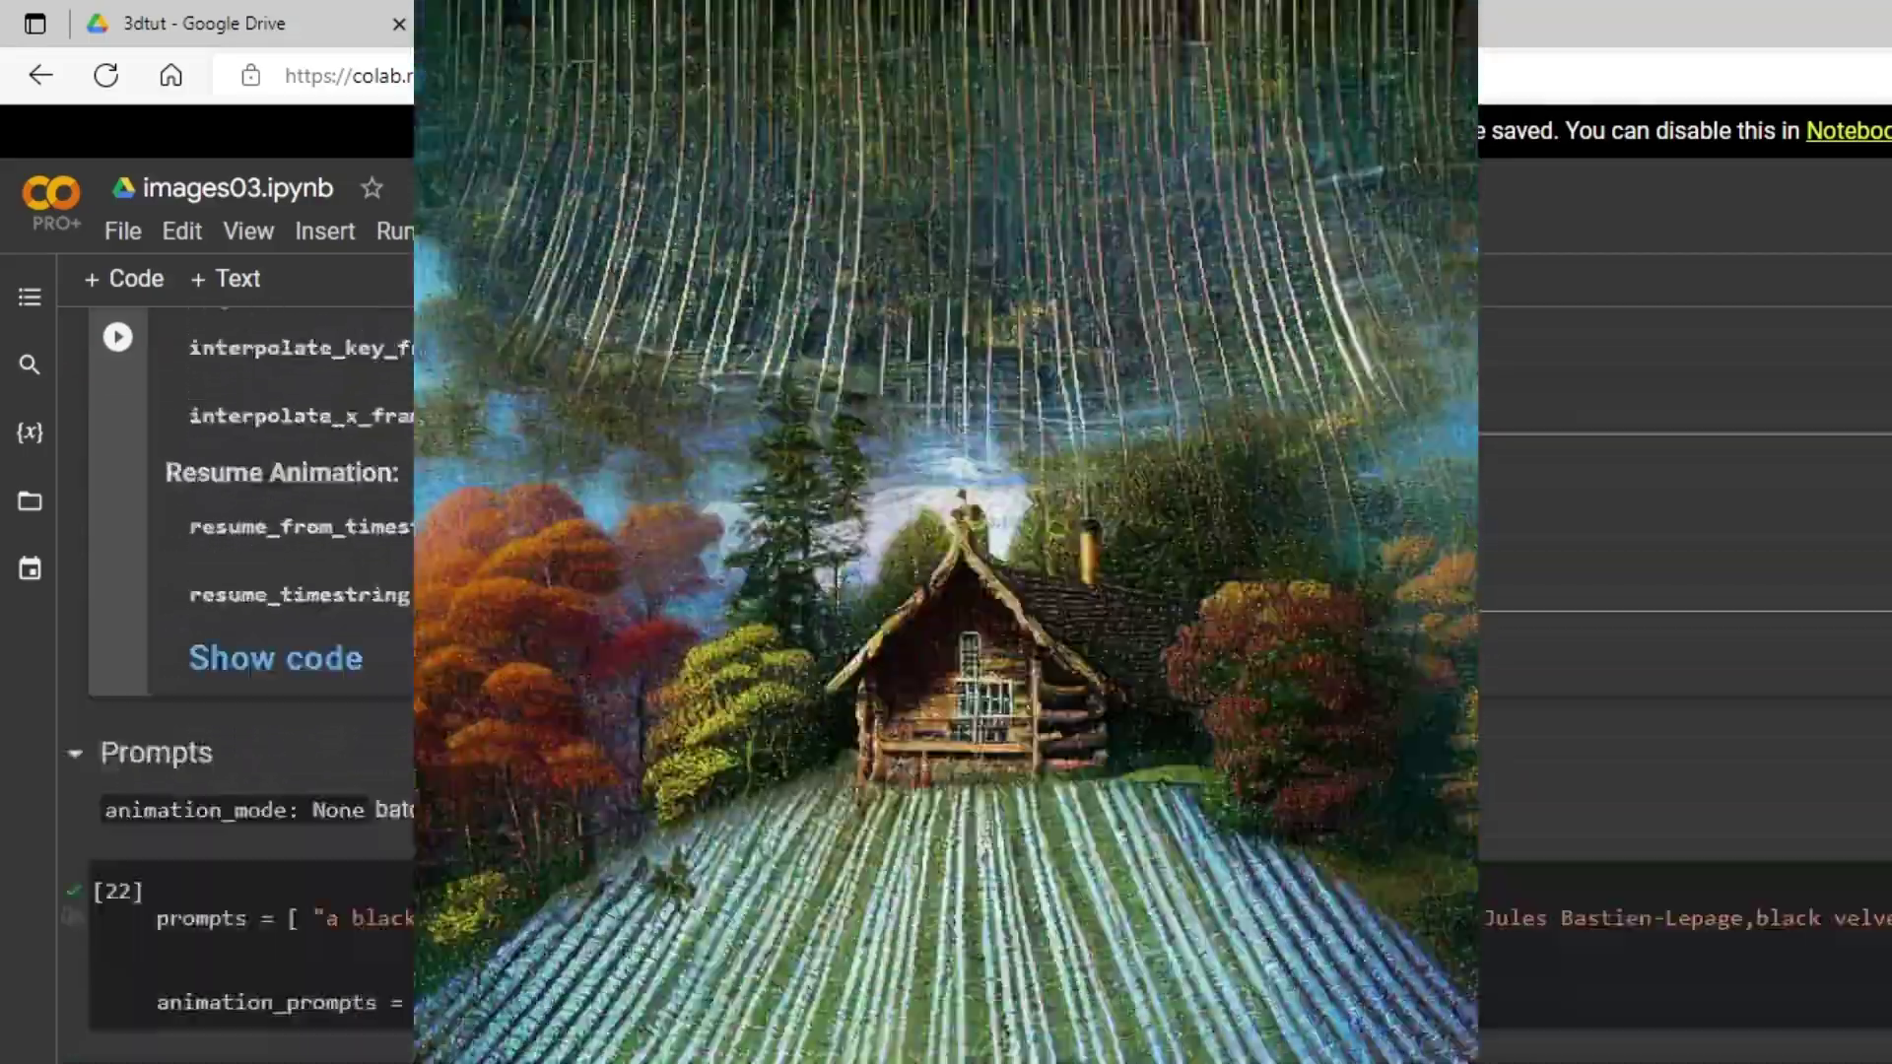
scroll(247, 690, down, 15)
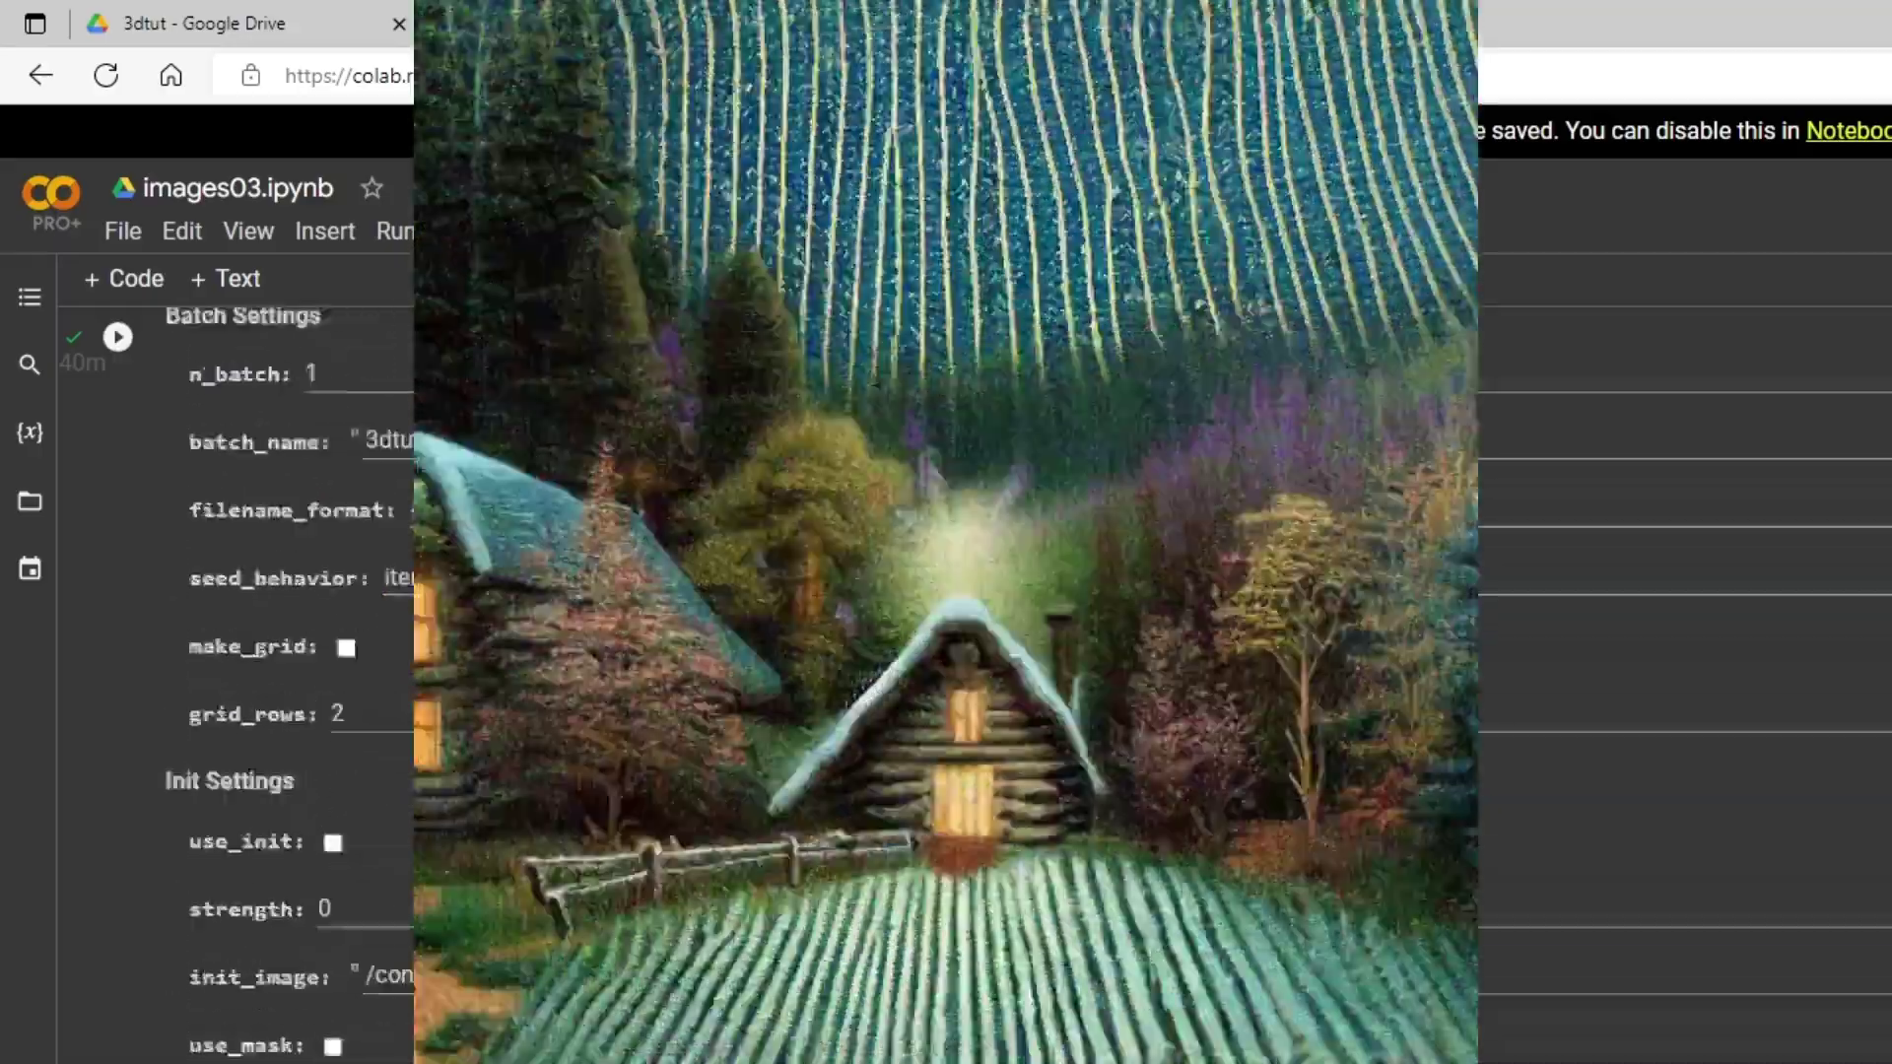